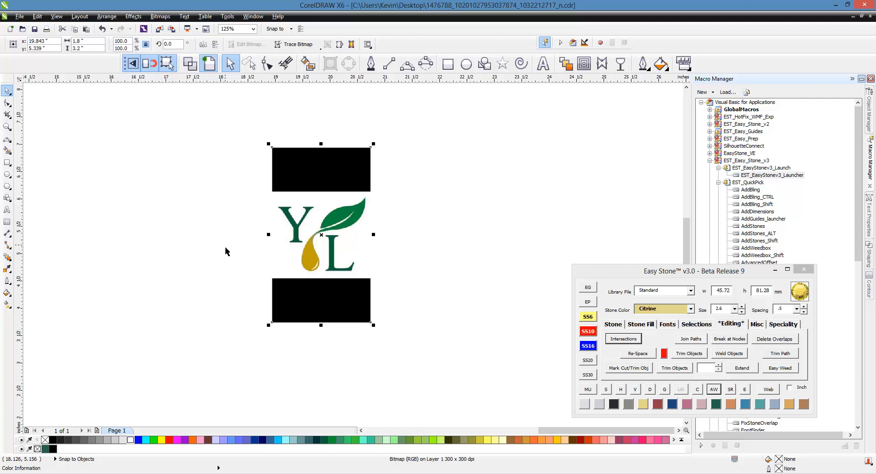
- Scale the logo image with Set Size so the span from leaf tip to the Y's left serif is 9.5 inches wide, and lock it
left_click(394, 265)
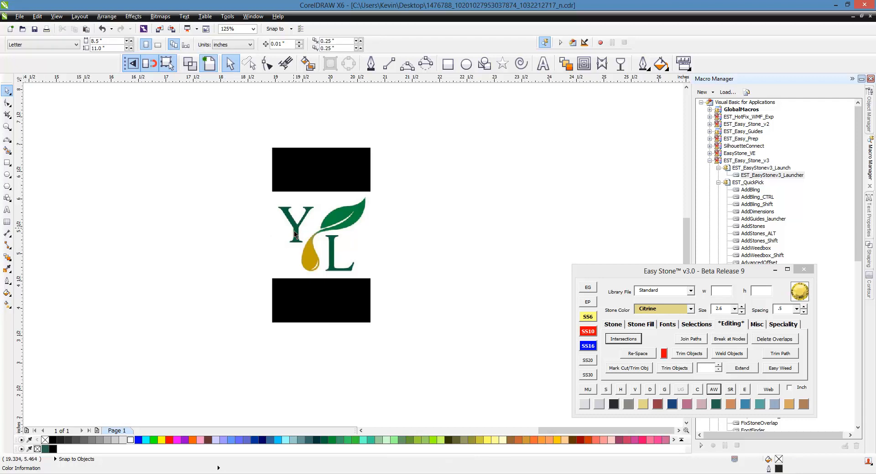
scroll(283, 240, "up", 2)
left_click(313, 237)
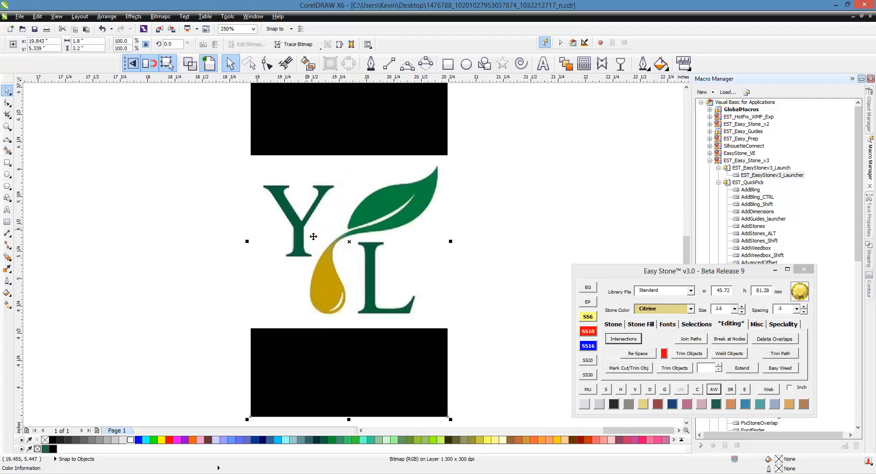
left_click(788, 325)
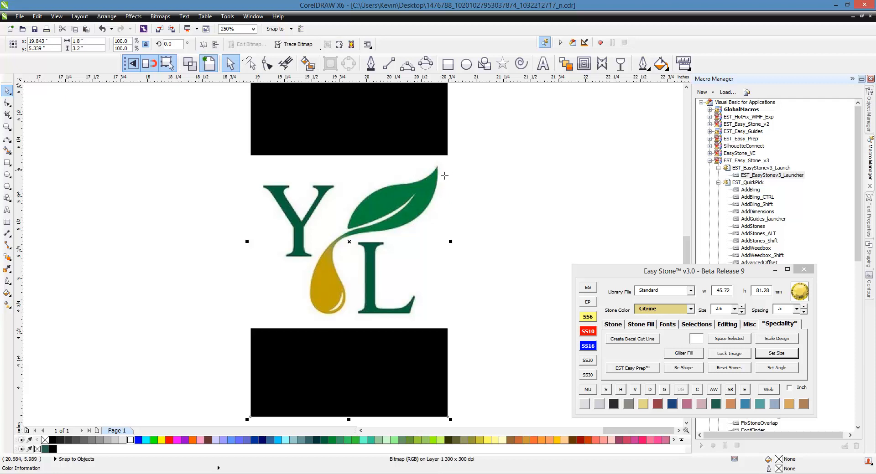
left_click_drag(442, 177, 263, 185)
left_click(463, 321)
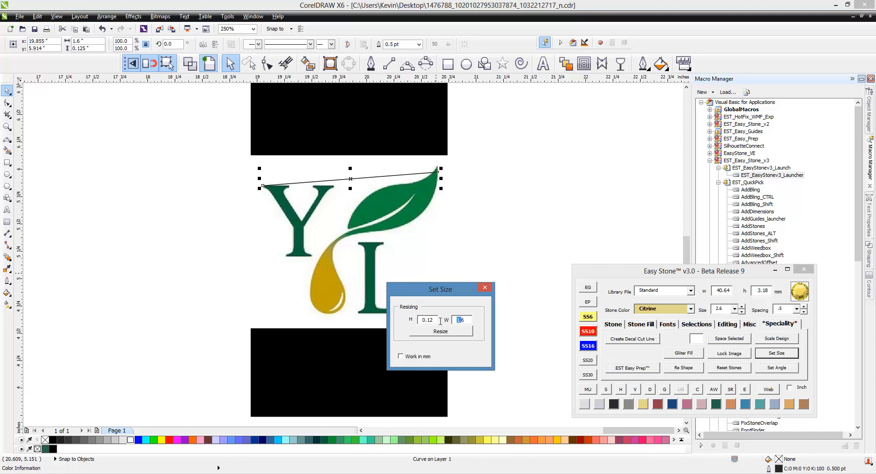
type("9.5")
key("Tab")
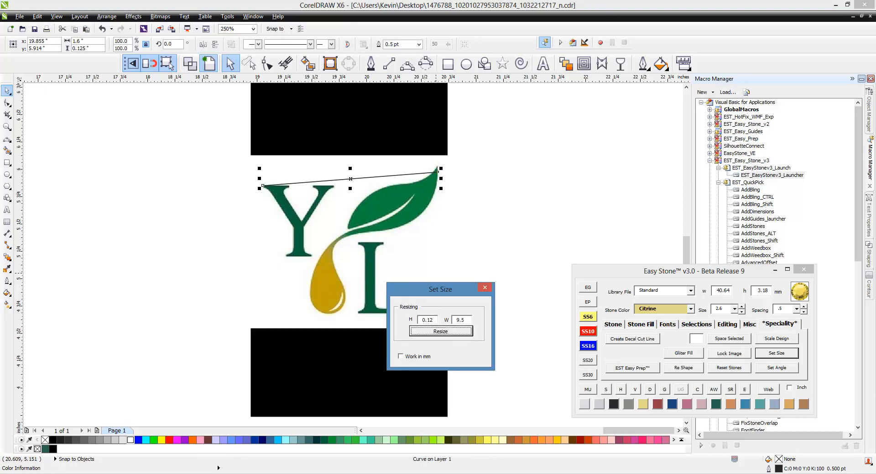
key("Return")
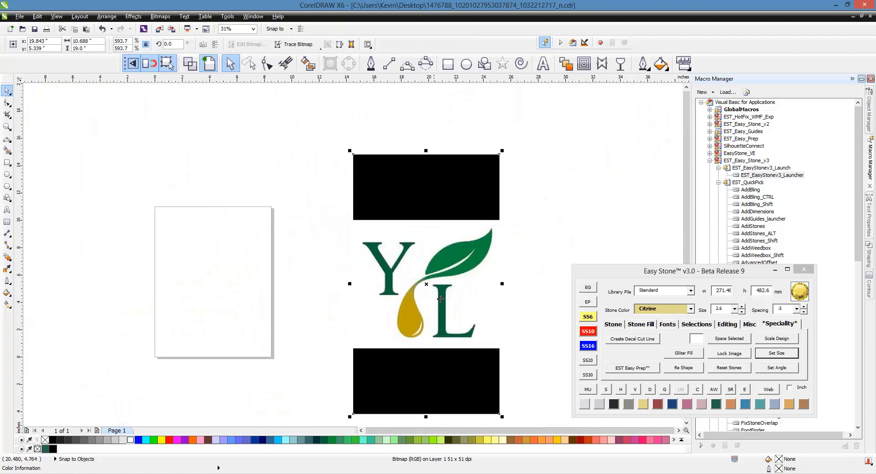
left_click(747, 356)
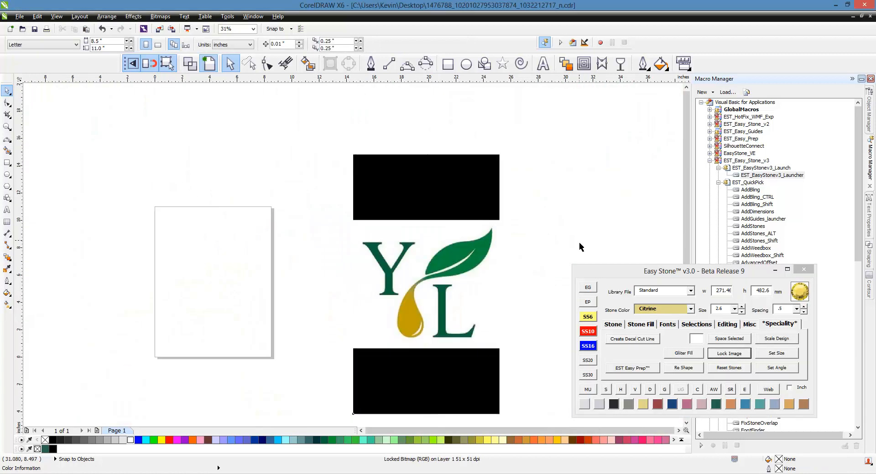
- Drop one SS10 Citrine stone on the foot of the Y and position it at the left edge of the stem
scroll(505, 307, "up", 1)
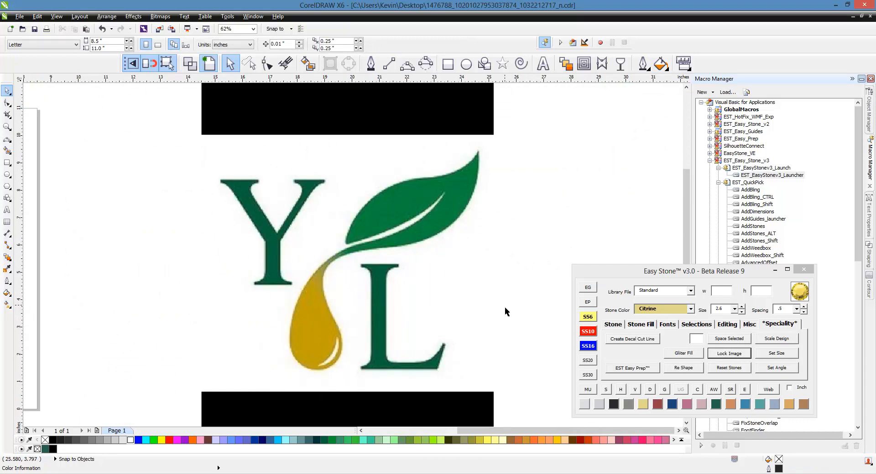
left_click(588, 332)
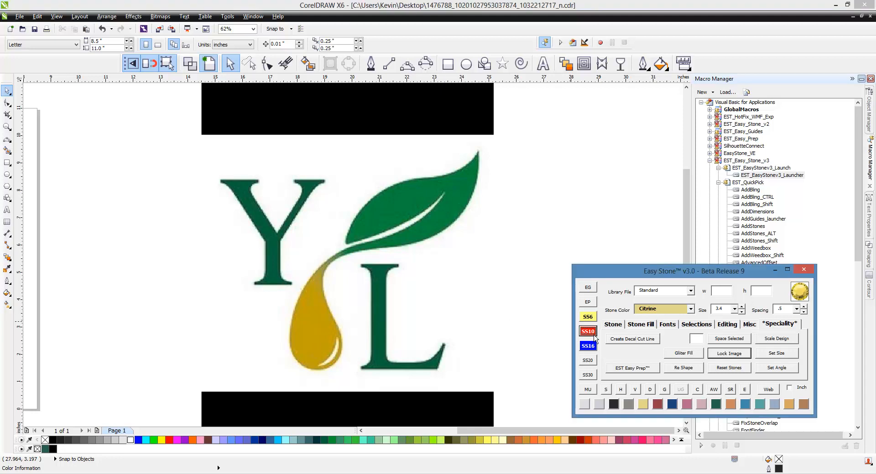
left_click(619, 327)
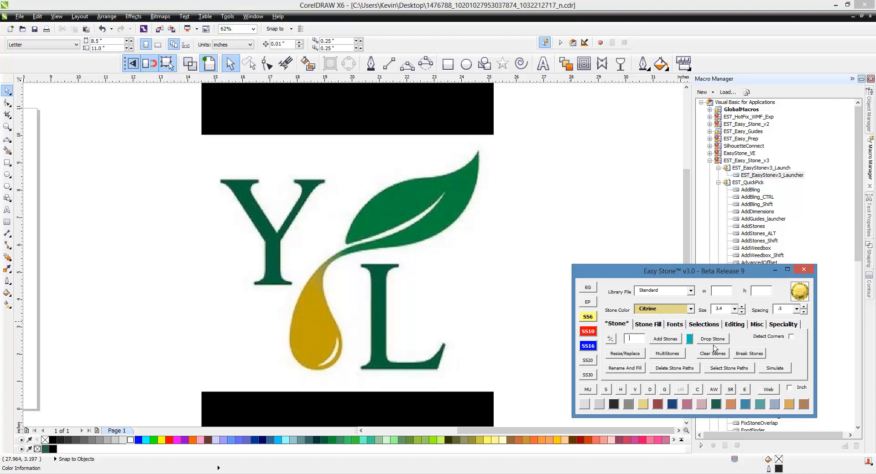
left_click(272, 282)
scroll(265, 294, "up", 5)
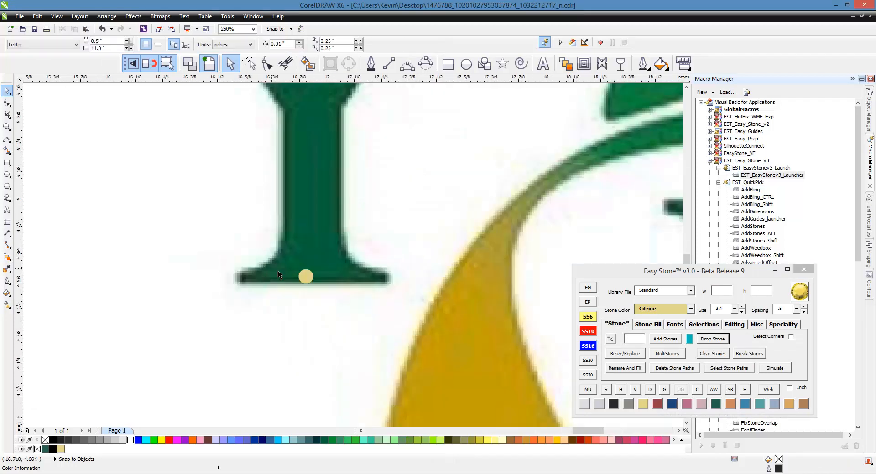
left_click_drag(312, 295, 310, 295)
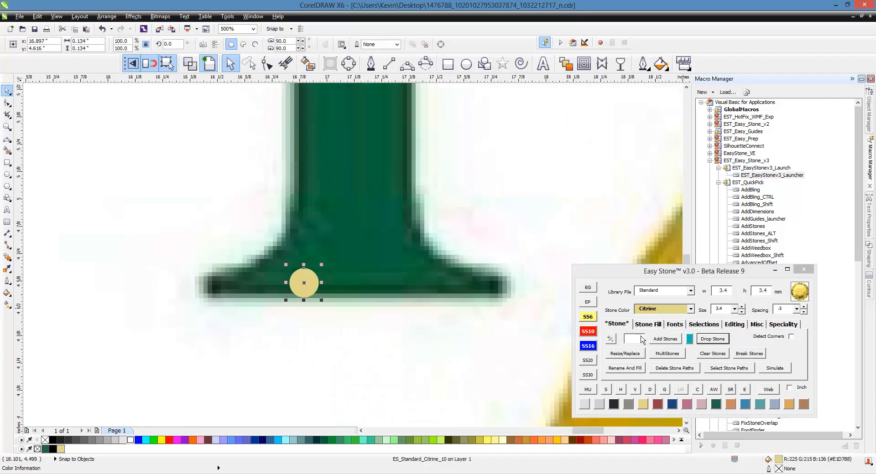
- Duplicate the stone three times to the right at a 3.9 offset, forming a row of four across the Y's stem
left_click(640, 325)
left_click(667, 359)
left_click(667, 359)
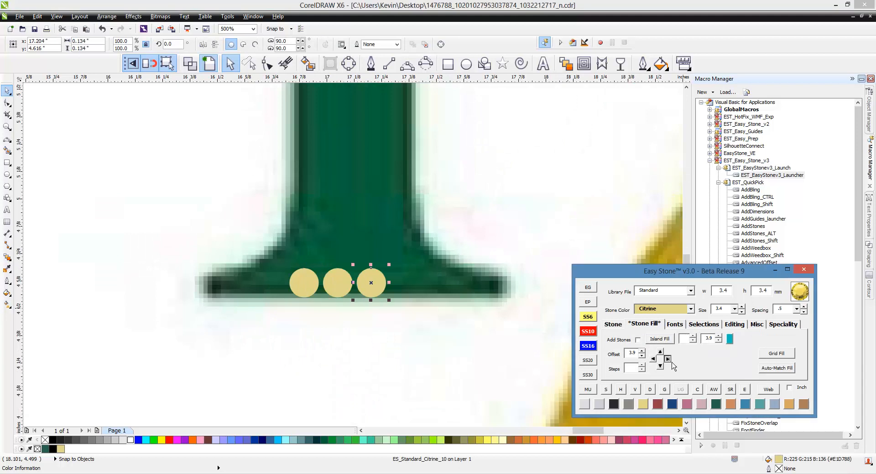
left_click(667, 359)
- Select the row of four stones and repeat it upward along the Y's stem with 30 steps
left_click(260, 313)
left_click_drag(260, 313, 425, 275)
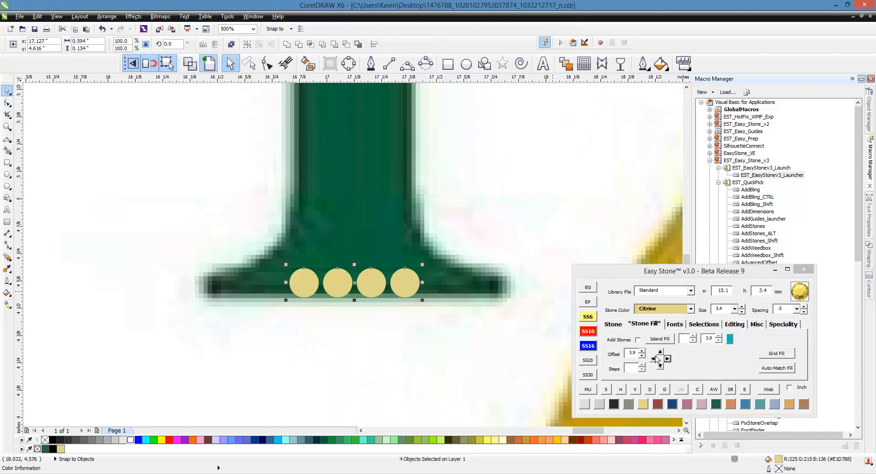
left_click(639, 367)
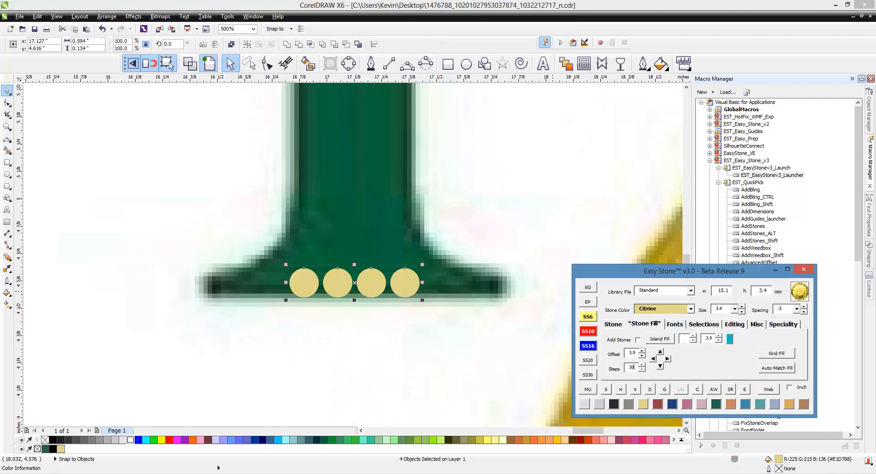
type("30")
left_click(659, 351)
scroll(365, 277, "down", 4)
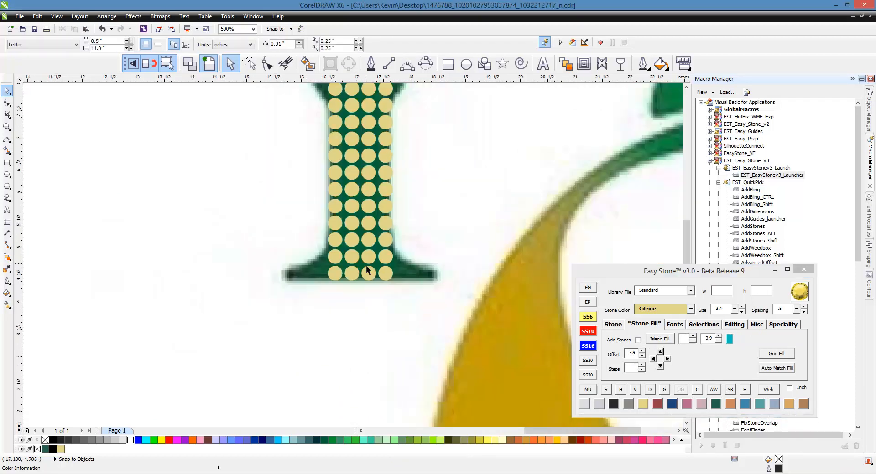
- Delete the surplus stone rows that extend above the Y's stem
scroll(365, 278, "down", 2)
left_click_drag(331, 127, 406, 231)
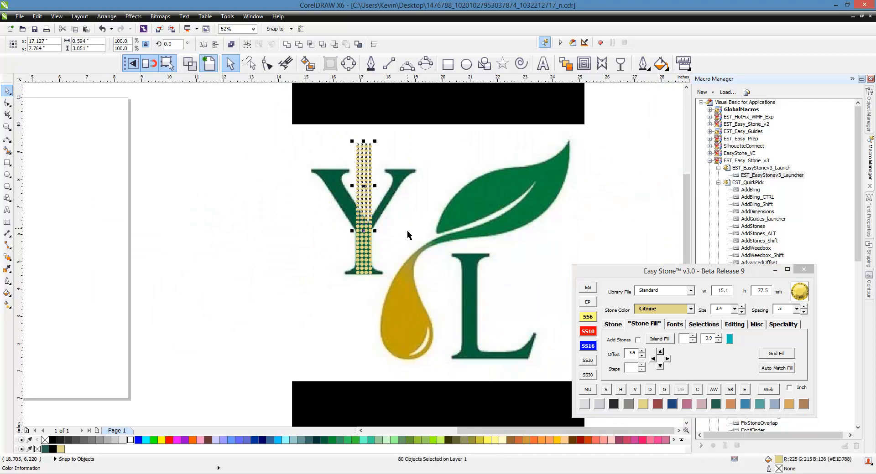
key("Delete")
- Copy the top row of four stem stones onto the Y's top-left serif
scroll(324, 193, "up", 2)
left_click_drag(409, 268, 348, 156)
left_click(282, 224)
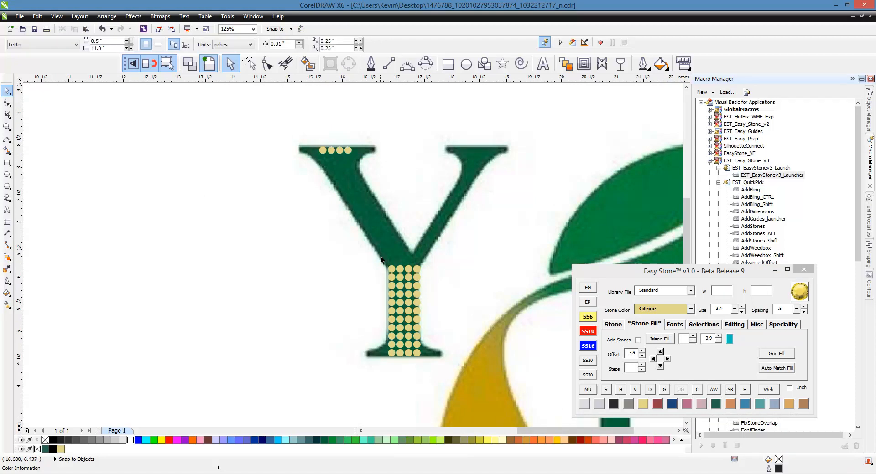
- Add stones between the rightmost serif stone and the rightmost top stem stone along the Y's left arm
left_click(348, 151)
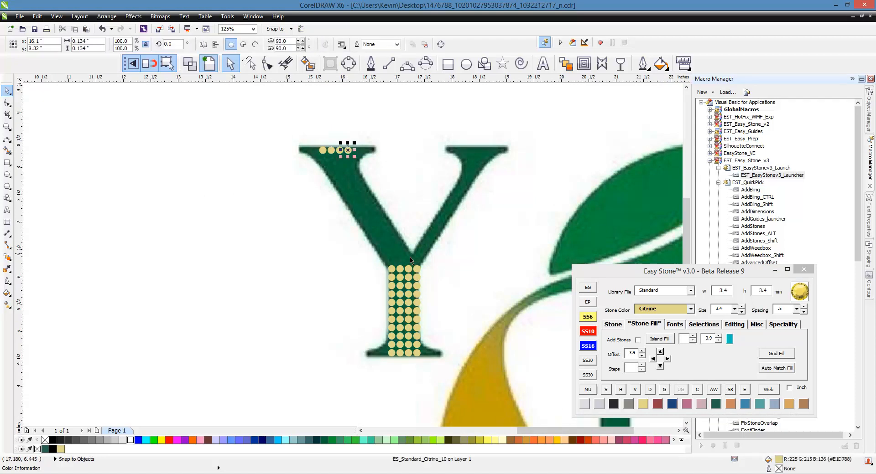
left_click(418, 271, "shift")
left_click(613, 325)
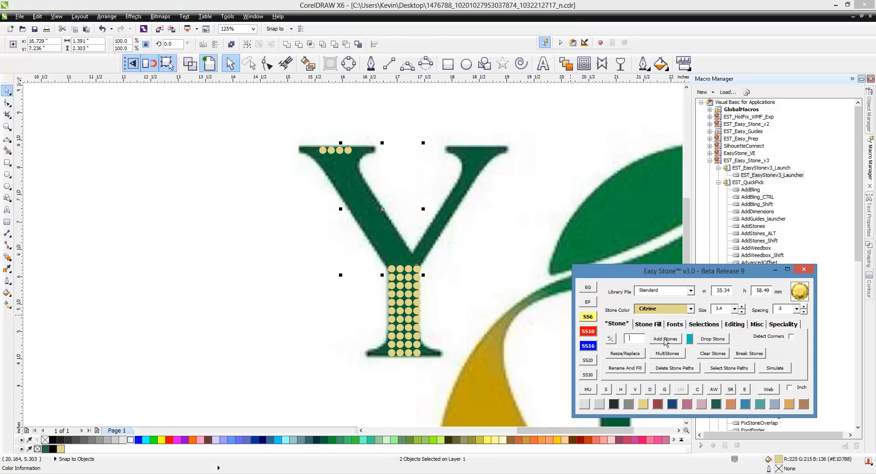
left_click(652, 339)
scroll(434, 302, "up", 4)
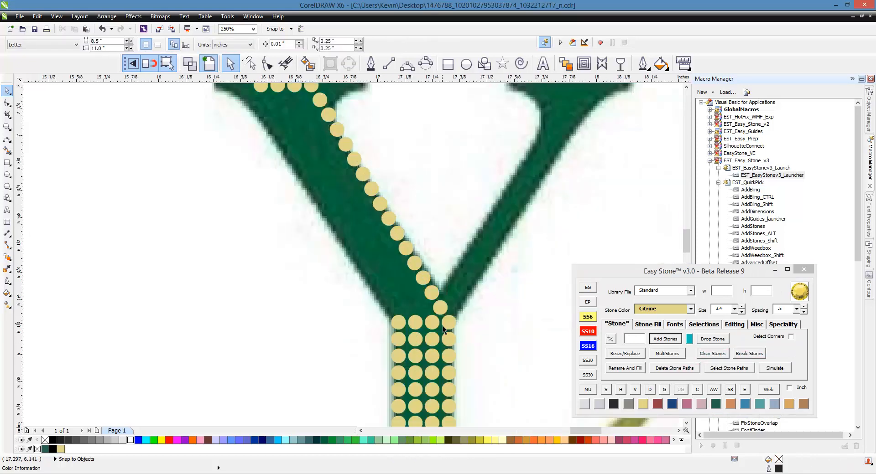
- Copy the diagonal line of stones leftward in line with the stem columns until four lines fill the Y's left arm
left_click(434, 302)
left_click_drag(455, 321, 422, 321)
left_click_drag(421, 322, 359, 325)
right_click(388, 322)
scroll(342, 327, "down", 4)
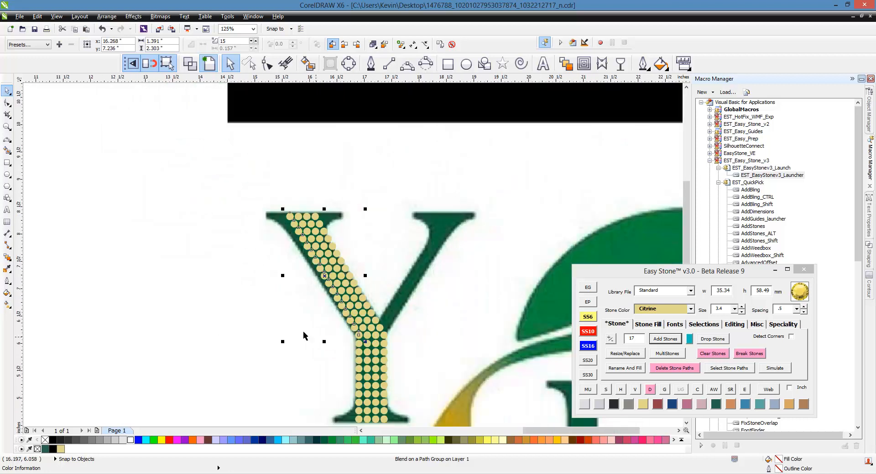
left_click(285, 246)
scroll(294, 232, "up", 2)
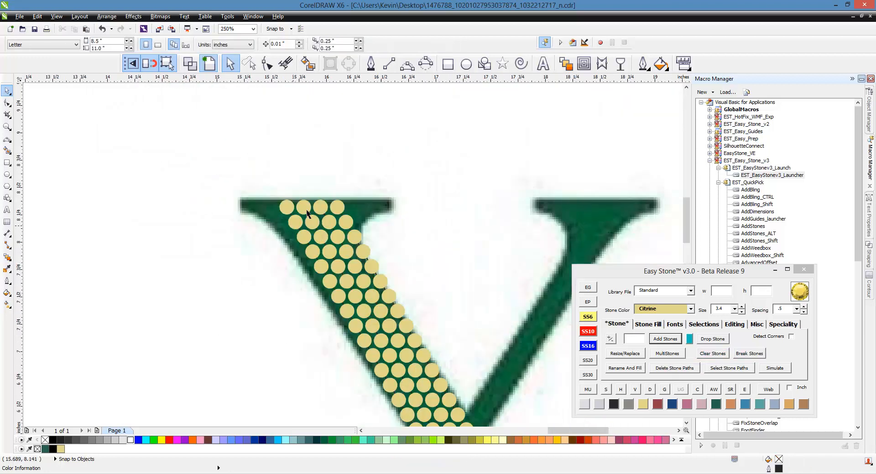
- Select the stones on the Y's left arm and delete their stone paths
scroll(307, 214, "down", 2)
left_click_drag(229, 170, 434, 342)
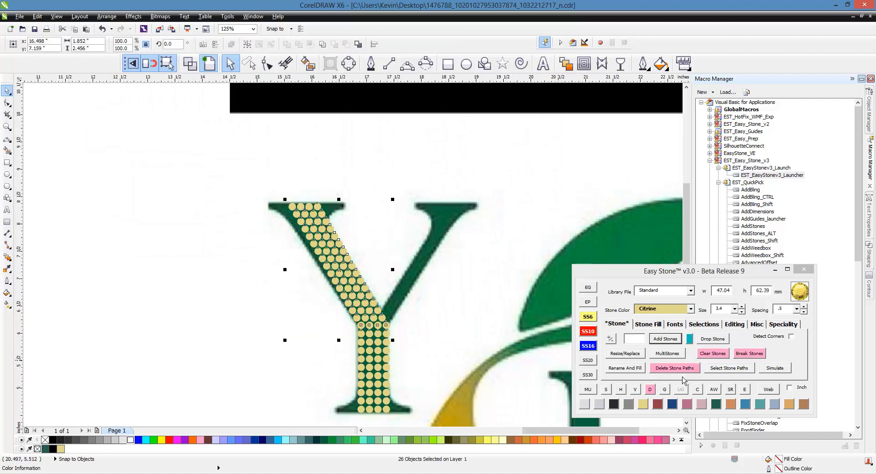
left_click(674, 368)
- Extend the top row of the Y's left serif with two stones on the left and three on the right at a 3.9 offset
scroll(290, 211, "up", 4)
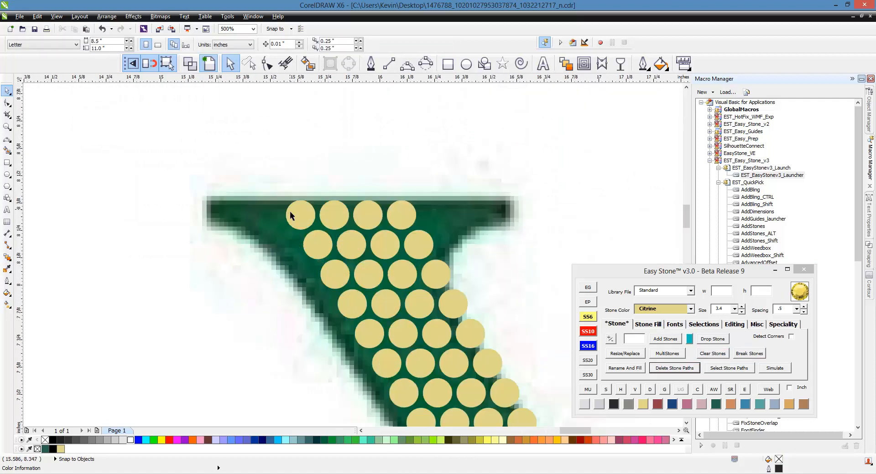
left_click(302, 216)
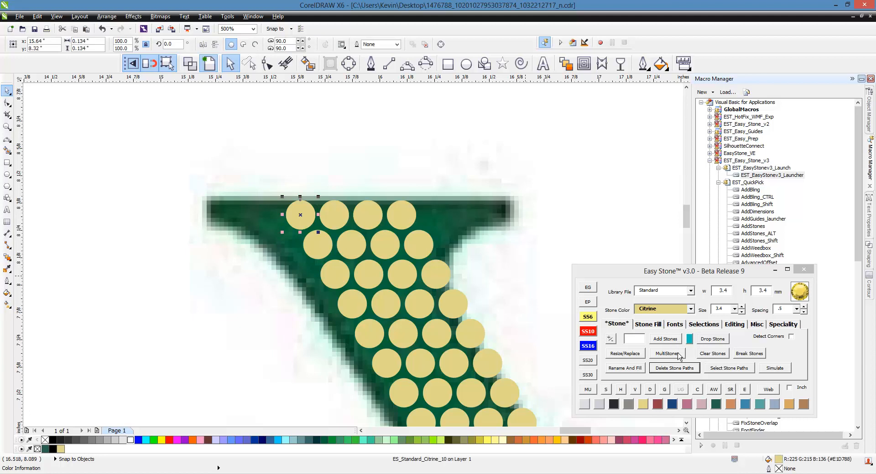
left_click(647, 325)
key("Left")
key("Left")
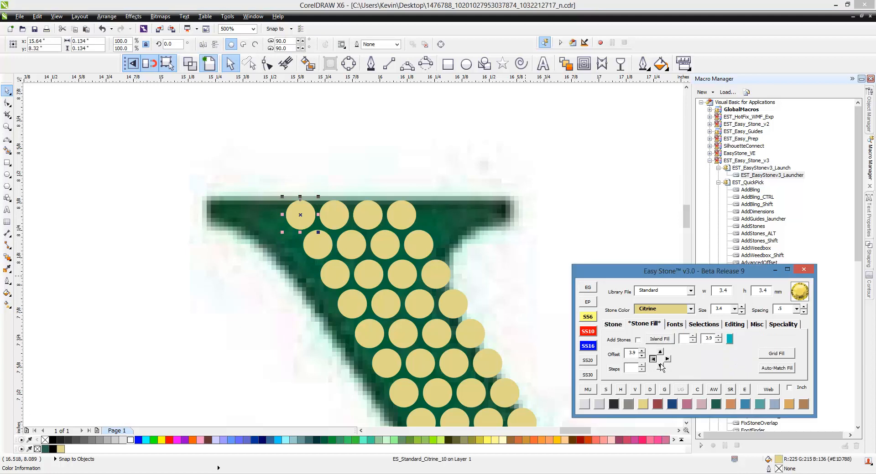
left_click(412, 220)
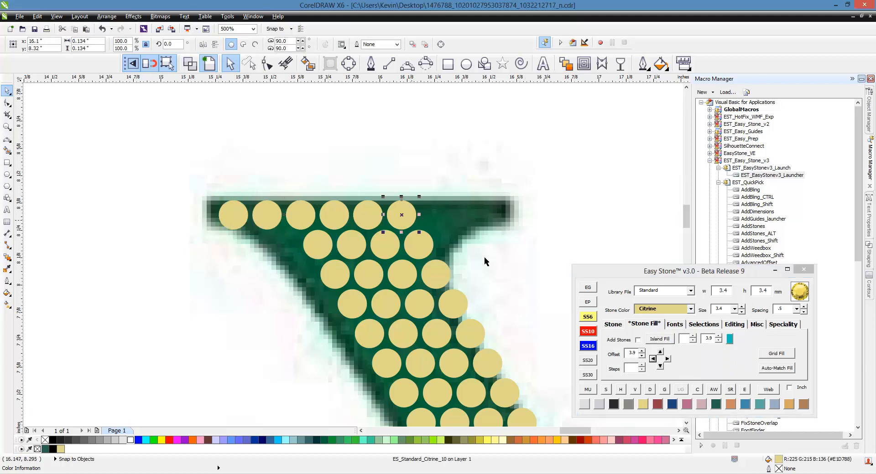
key("Right")
key("Right")
key("Right")
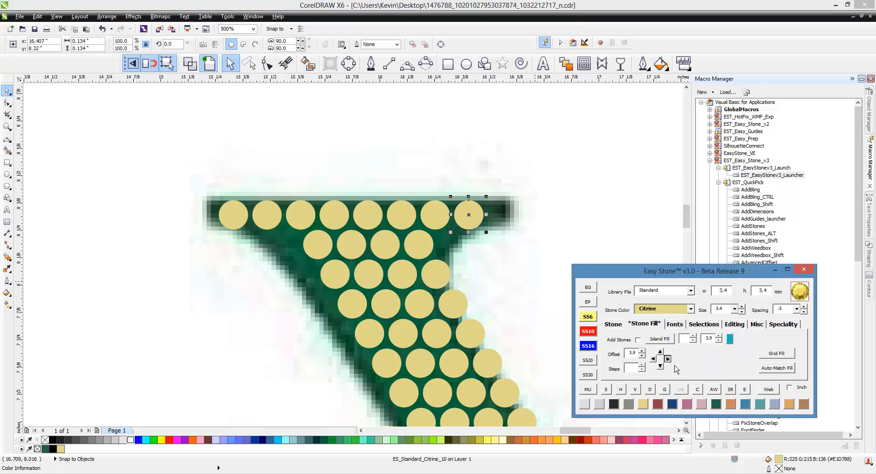
- Extend the second stone row below the Y's left serif by one stone on each side at a 3.9 offset
left_click(428, 236)
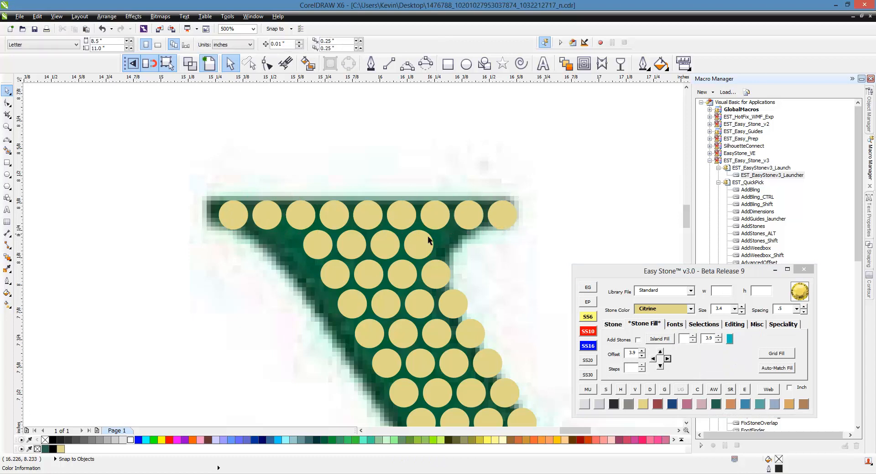
left_click(659, 366)
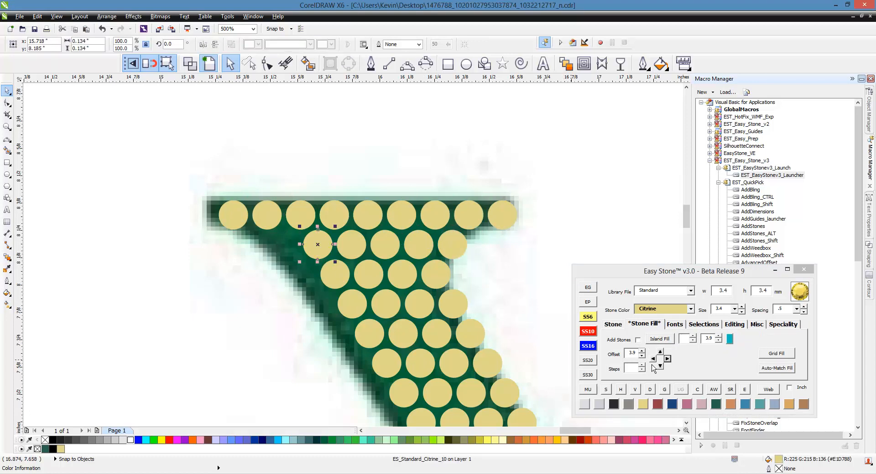
left_click(277, 261)
scroll(277, 262, "down", 2)
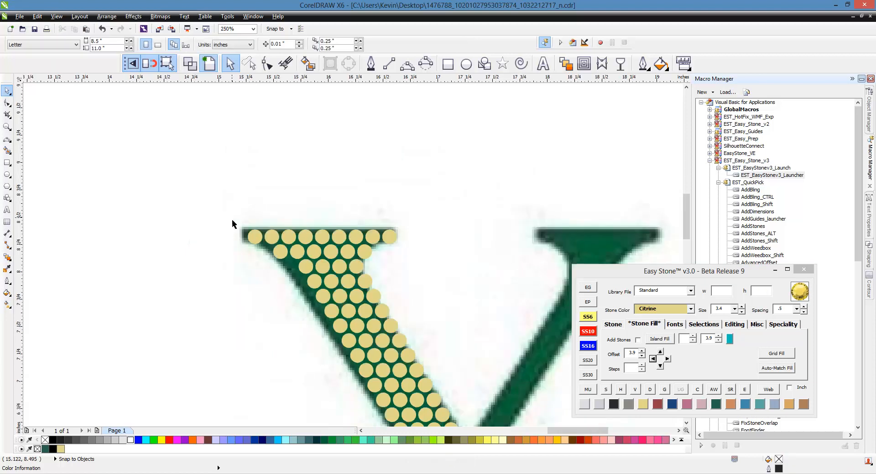
scroll(351, 193, "down", 1)
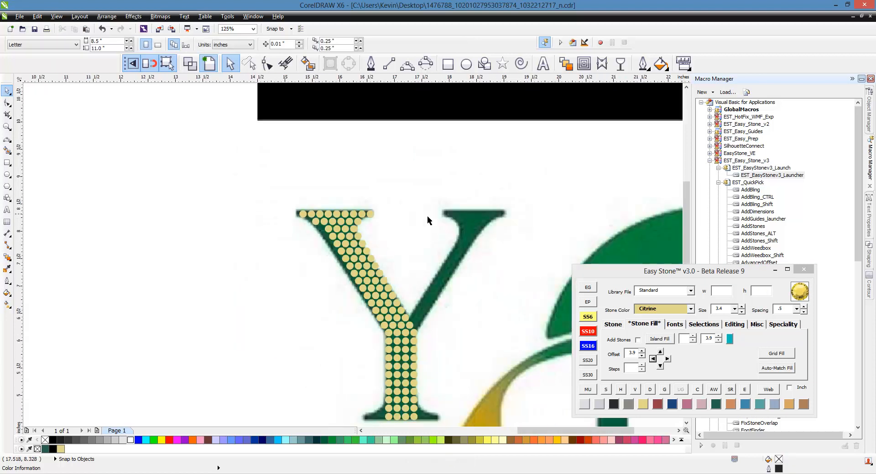
- Copy the stones of the Y's left arm and serif onto the right arm as a horizontally mirrored set
scroll(490, 226, "up", 1)
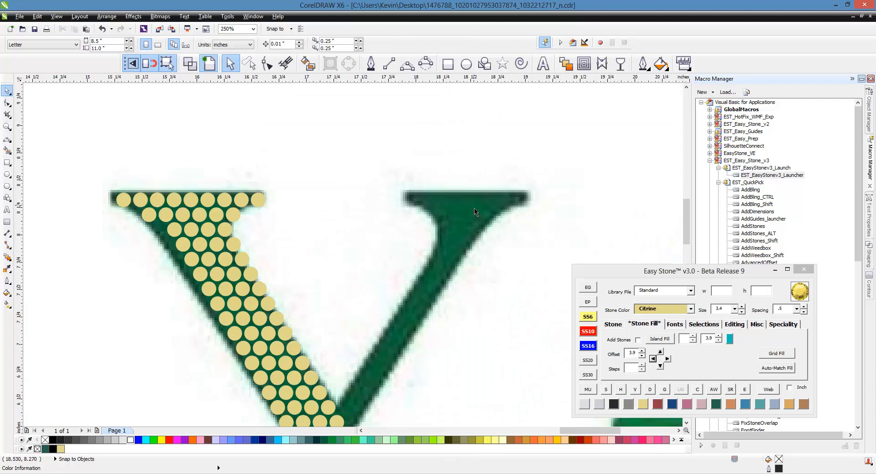
scroll(318, 178, "down", 1)
left_click_drag(174, 165, 368, 318)
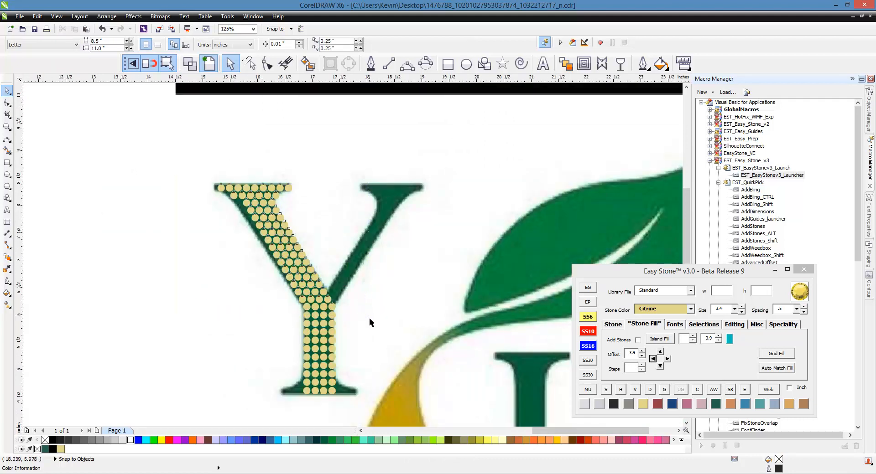
left_click_drag(221, 256, 217, 276)
scroll(338, 322, "up", 2)
scroll(320, 319, "down", 1)
left_click(381, 326)
scroll(381, 327, "down", 1)
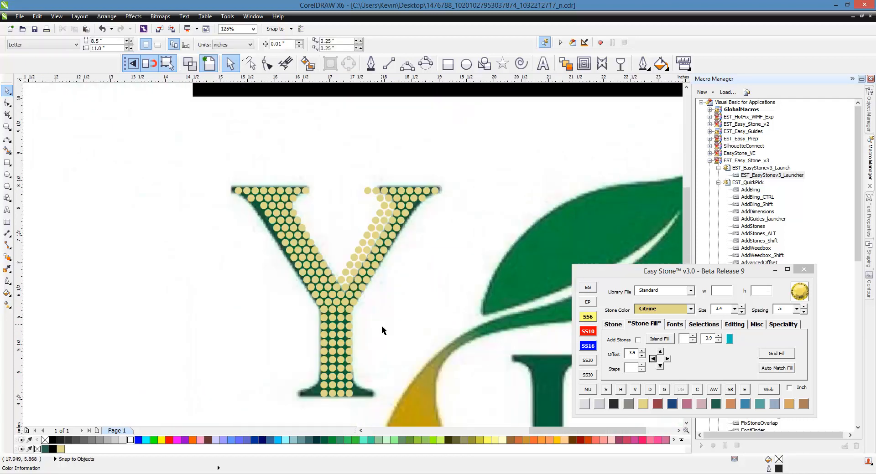
- Delete the stray stones one at a time from the inner side of the Y's right serif and upper right arm
scroll(358, 248, "up", 1)
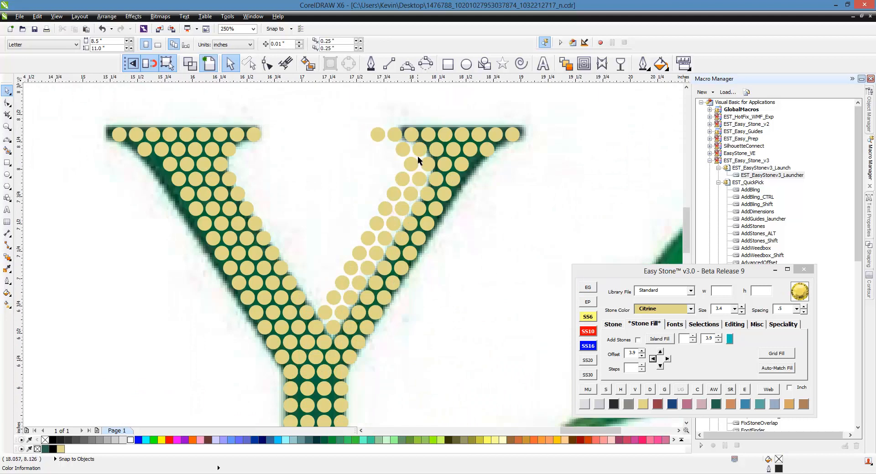
left_click(377, 132)
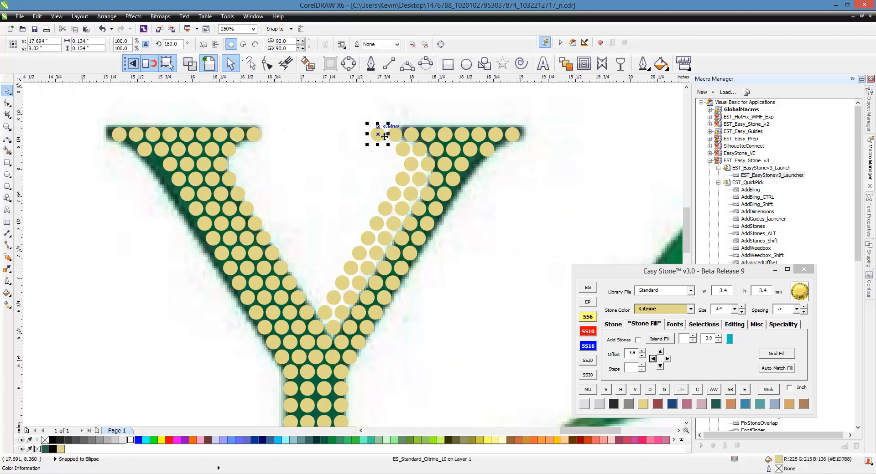
key("Delete")
left_click(402, 149)
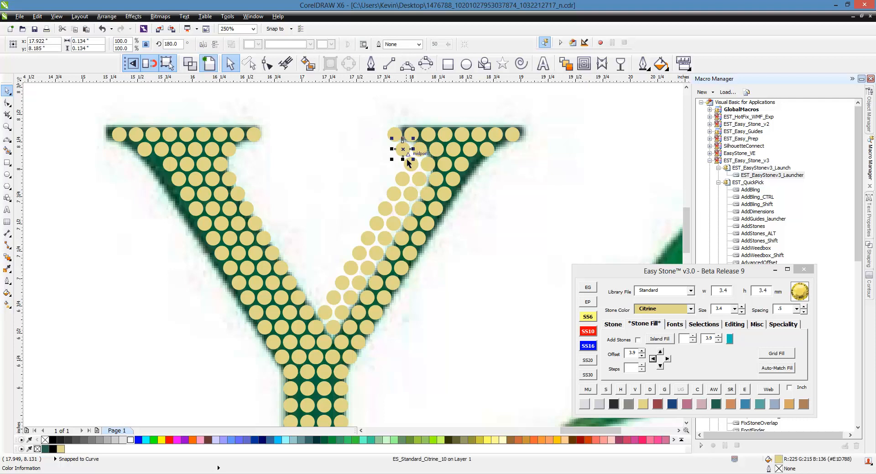
key("Delete")
left_click(412, 163)
key("Delete")
left_click(415, 174)
key("Delete")
left_click(410, 192)
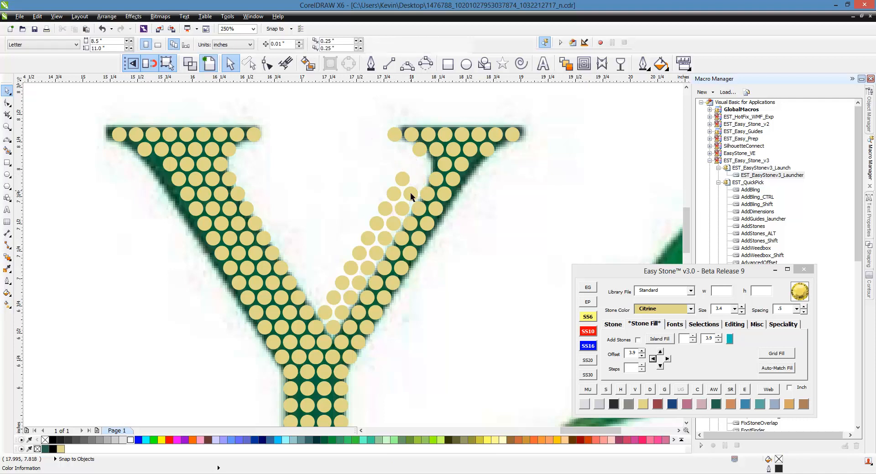
key("Delete")
left_click(401, 180)
key("Delete")
- Lasso the remaining surplus stones along the inner edge of the Y's right arm with Freehand Pick and delete them
left_click(249, 63)
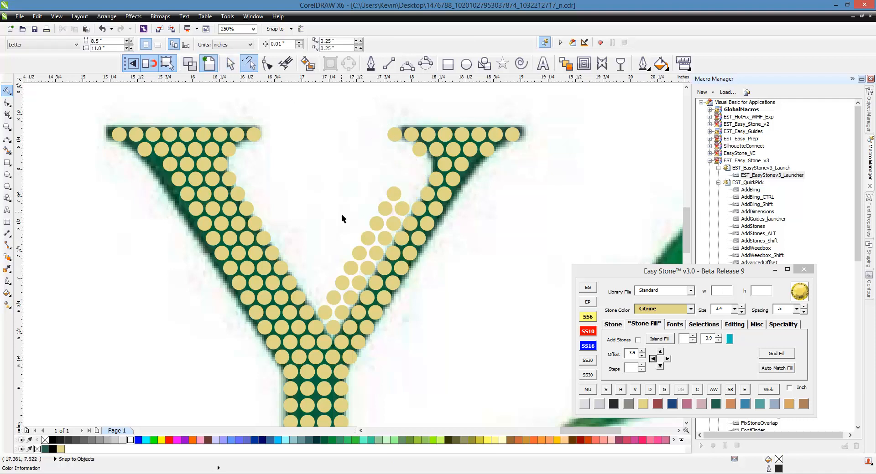
mouse_move(405, 178)
left_mouse_down()
mouse_move(420, 201)
mouse_move(398, 248)
mouse_move(365, 308)
mouse_move(333, 342)
mouse_move(315, 329)
left_mouse_up()
key("Delete")
- Select all the stones on the Y and remove the overlapping duplicates
scroll(316, 338, "up", 2)
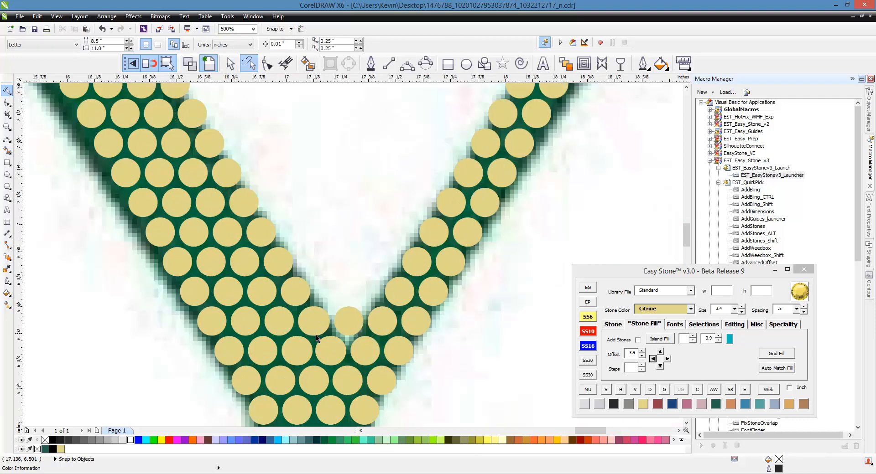
left_click(316, 334)
left_click(460, 322)
mouse_move(475, 292)
left_mouse_down()
mouse_move(152, 340)
mouse_move(130, 306)
left_mouse_up()
scroll(396, 241, "down", 4)
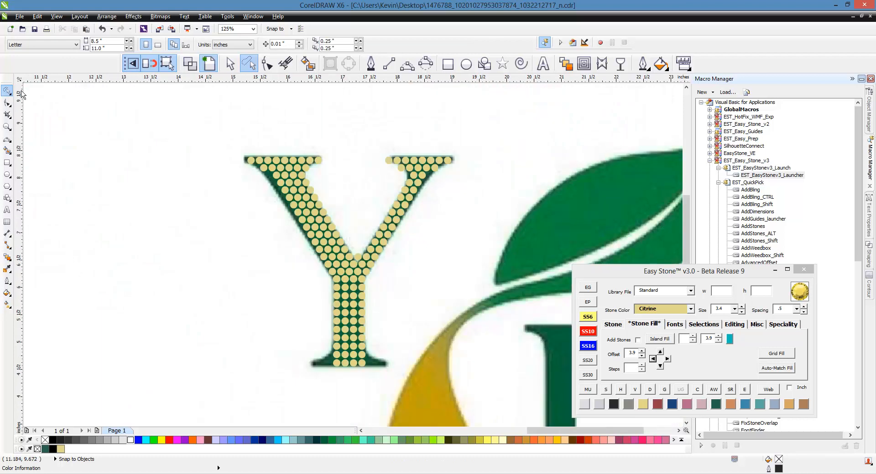
left_click(231, 63)
left_click_drag(208, 111, 489, 395)
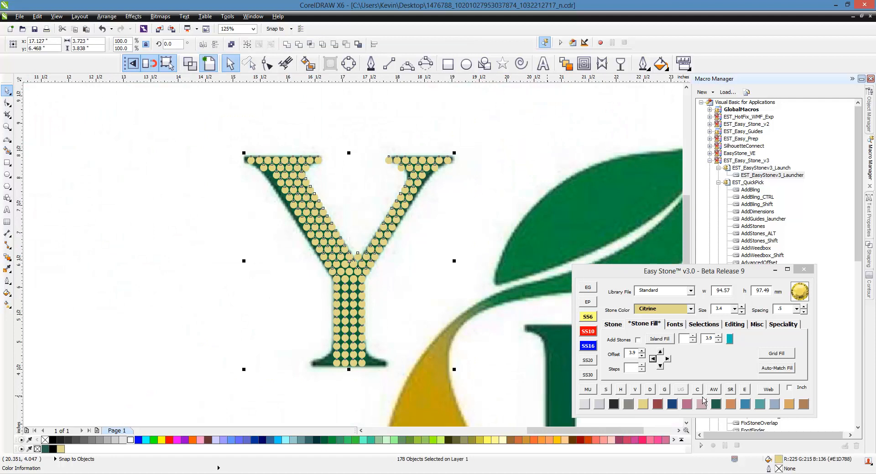
left_click(697, 390)
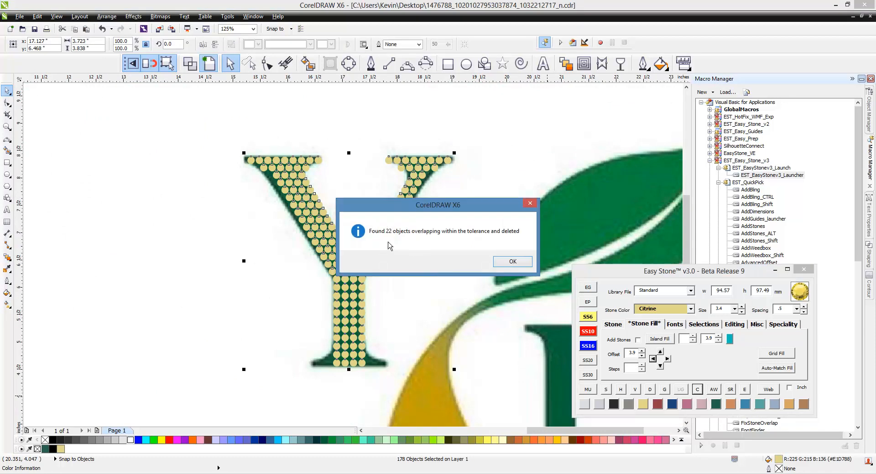
left_click(507, 262)
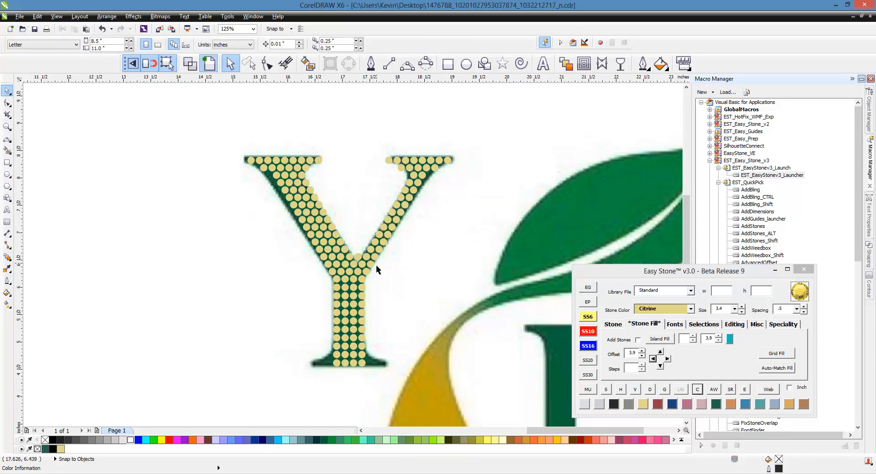
- Distribute the six-stone row and the seven-stone row at the junction of the Y's arms horizontally, one row at a time
scroll(319, 281, "up", 4)
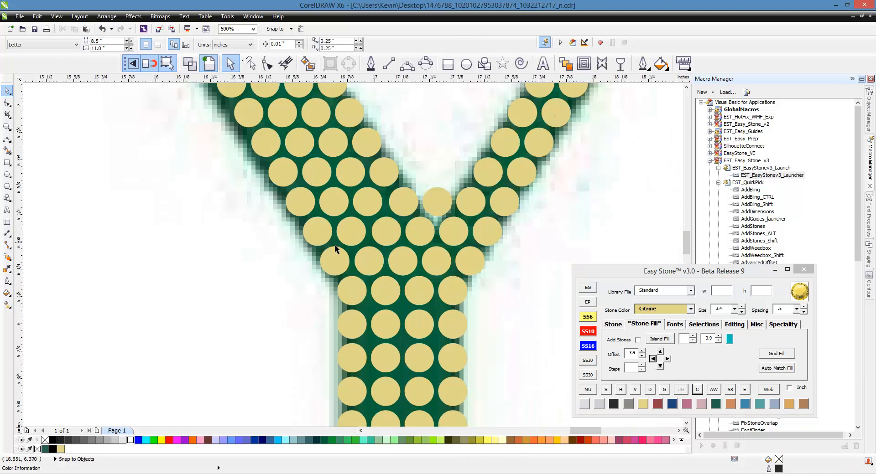
left_click_drag(518, 218, 281, 254)
left_click(621, 389)
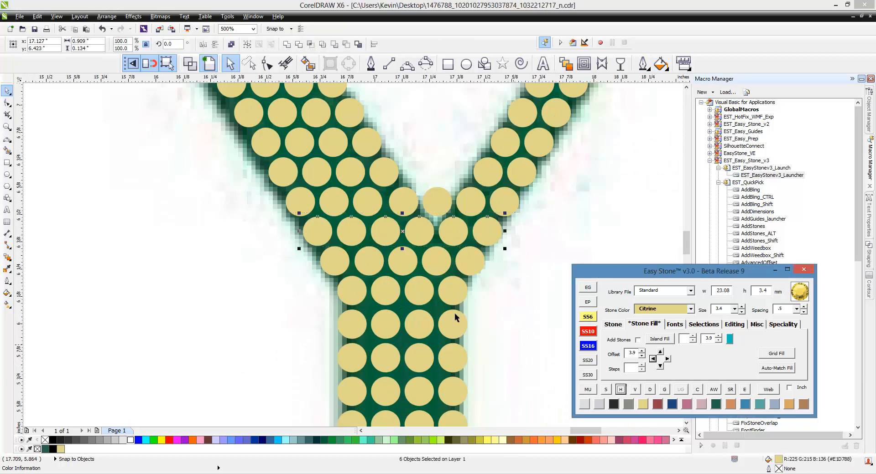
left_click(368, 263)
left_click_drag(539, 184, 259, 235)
left_click(619, 390)
left_click(503, 295)
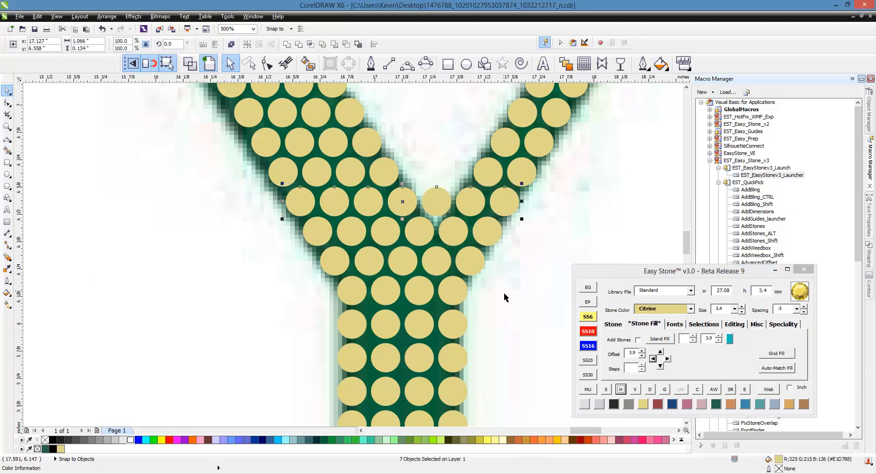
- Extend the bottom row of the Y's foot by three stones on each side at a 3.9 offset
scroll(382, 174, "down", 1)
scroll(382, 176, "down", 1)
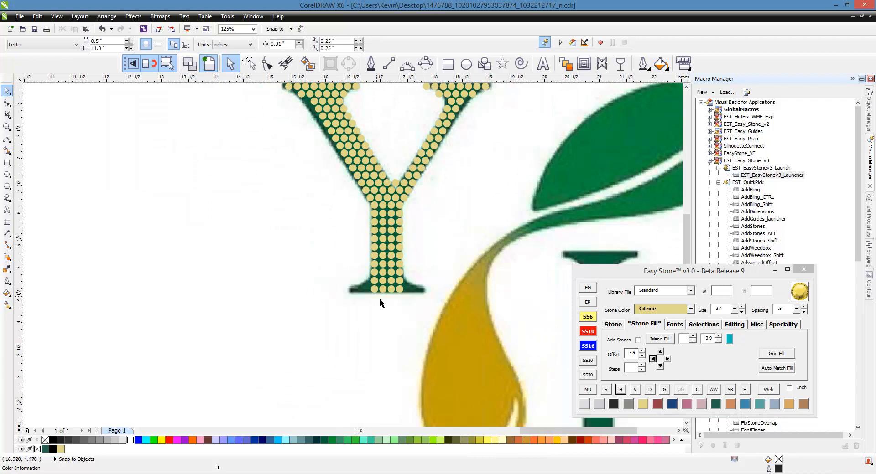
scroll(382, 299, "up", 2)
left_click(355, 277)
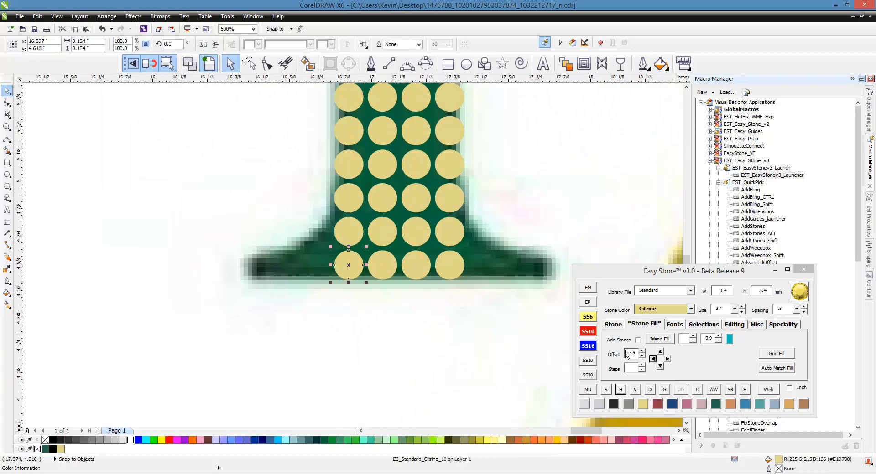
left_click(653, 359)
left_click(653, 359)
left_click(653, 359)
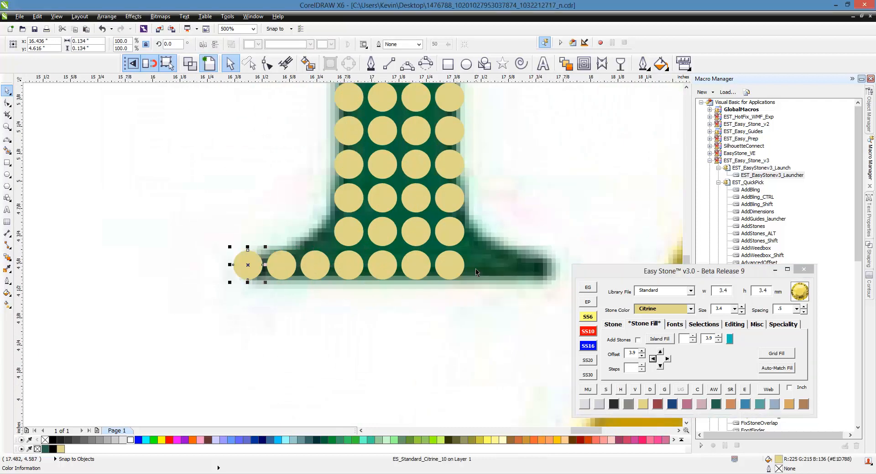
left_click(667, 359)
left_click(667, 359)
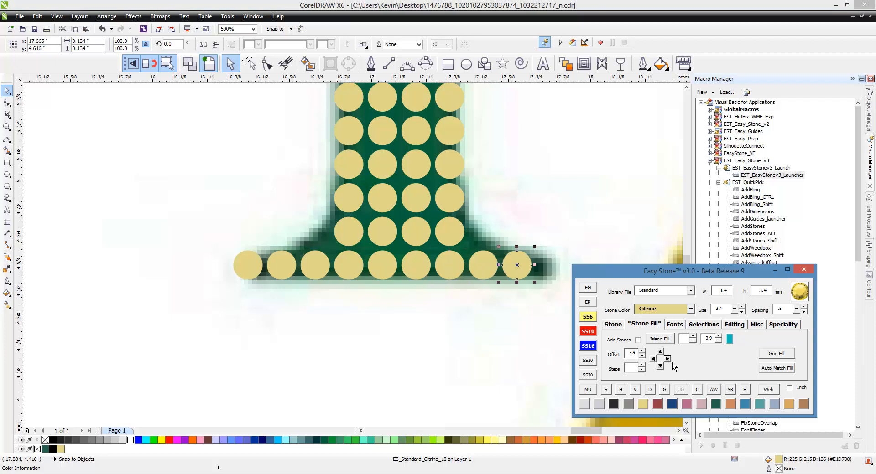
left_click(668, 359)
- Extend the second row from the bottom of the Y's foot by one stone on each side at a 3.9 offset
left_click(453, 233)
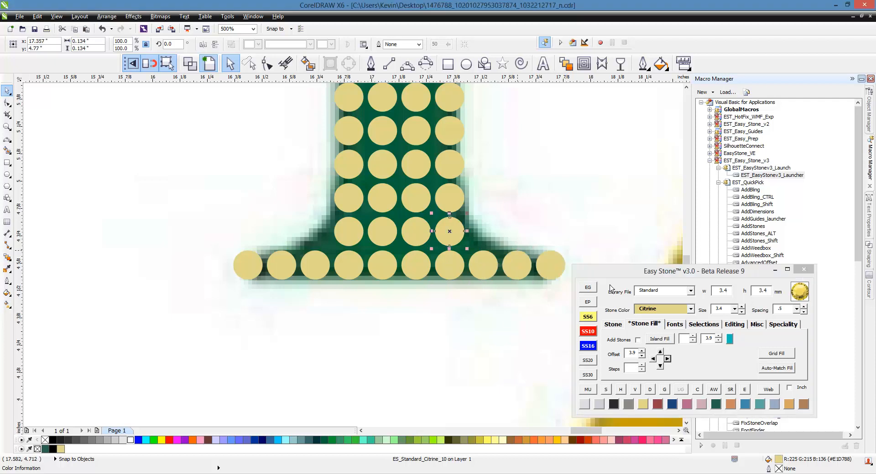
left_click(668, 359)
left_click(349, 238)
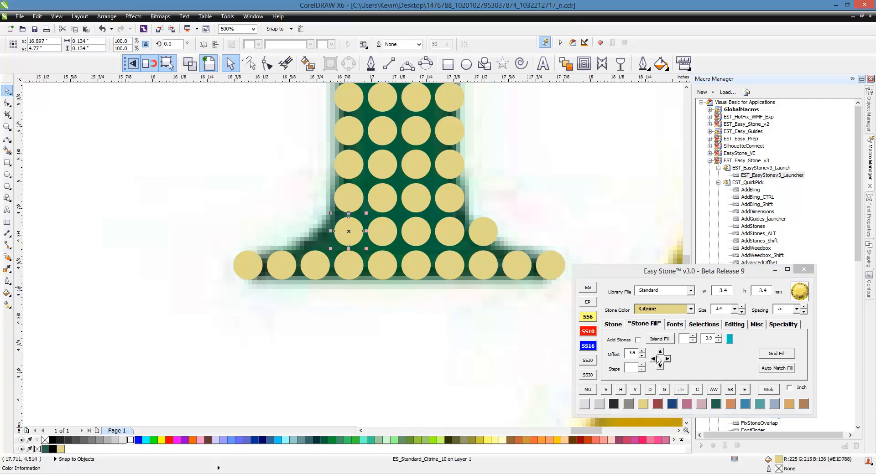
left_click(436, 357)
- Copy the stones of the Y's foot and lower stem onto the foot of the L
scroll(351, 298, "down", 6)
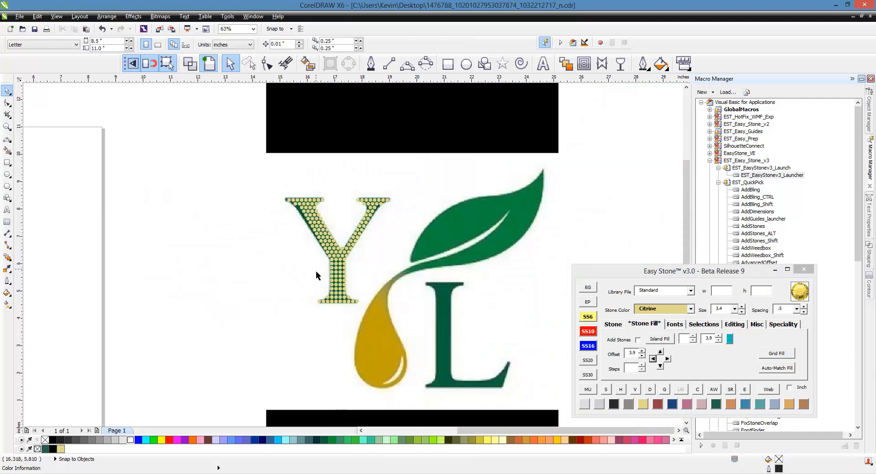
left_click_drag(305, 306, 449, 375)
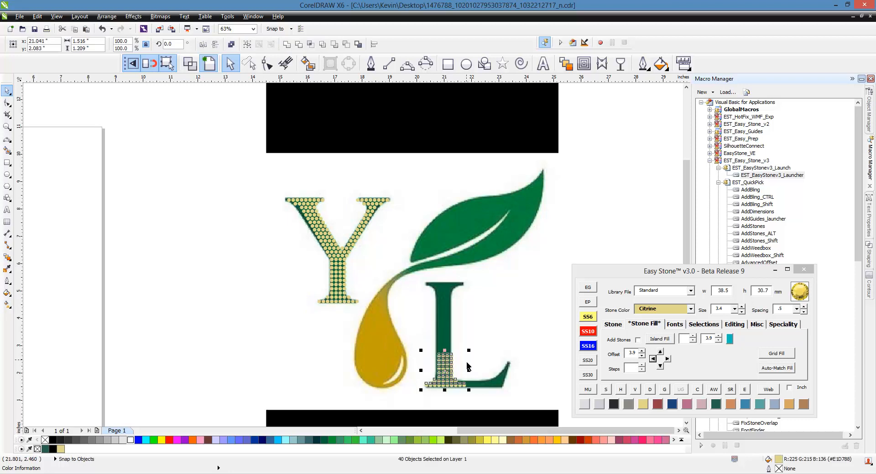
left_click(466, 362)
- Repeat the top four-by-four block of stones up the L's stem and delete the rows extending above its top serif
scroll(466, 362, "up", 2)
left_click_drag(392, 324, 466, 379)
left_click(662, 353)
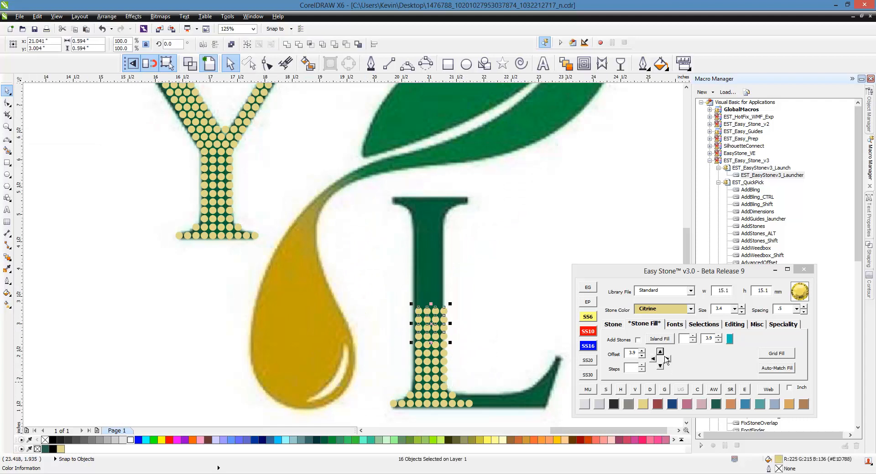
left_click(661, 353)
left_click(661, 353)
left_click(661, 353)
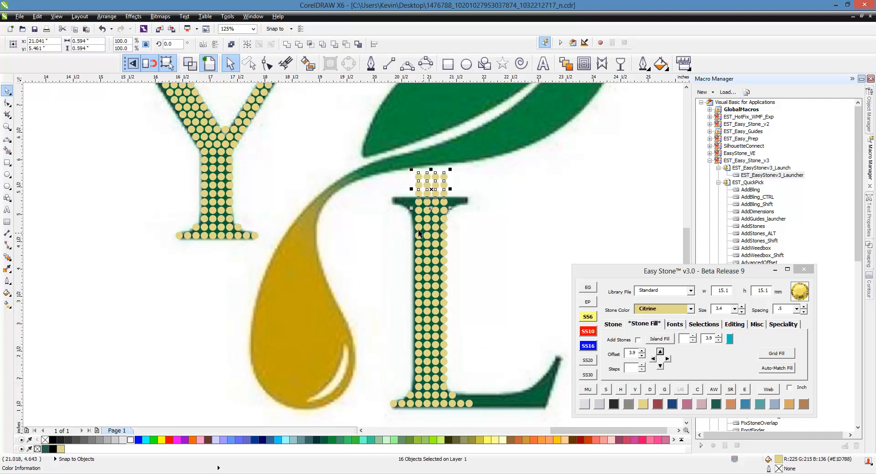
left_click_drag(387, 145, 470, 205)
key("Delete")
- Extend the top row of the L's upper serif by three stones on each side at a 3.9 offset
scroll(430, 200, "up", 2)
left_click(385, 208)
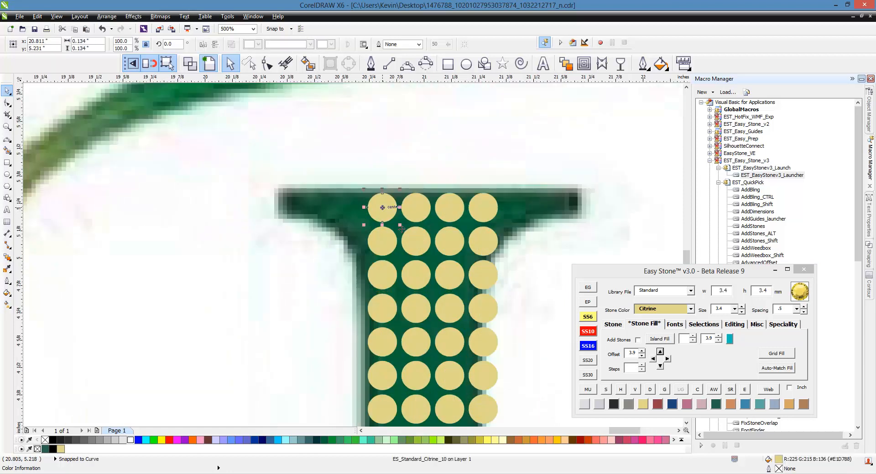
left_click(653, 359)
left_click(653, 359)
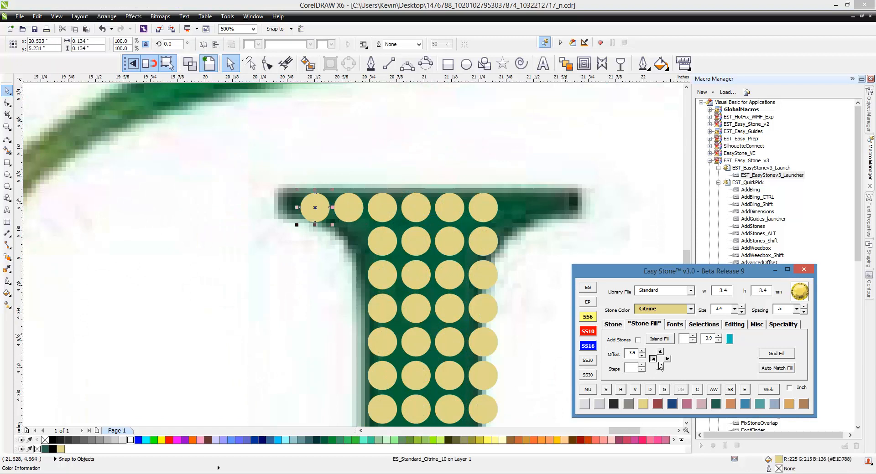
left_click(653, 359)
left_click(667, 358)
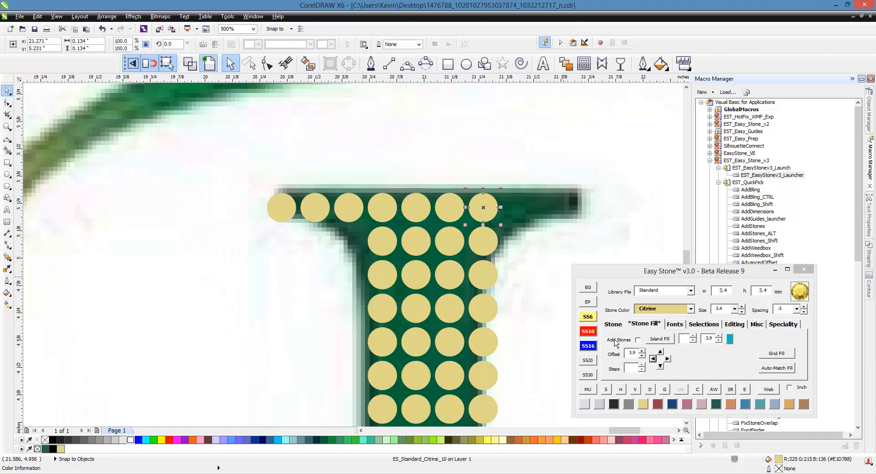
left_click(667, 359)
left_click(667, 359)
- Extend the second row of the L's upper serif by one stone on each side at a 3.9 offset
left_click(483, 247)
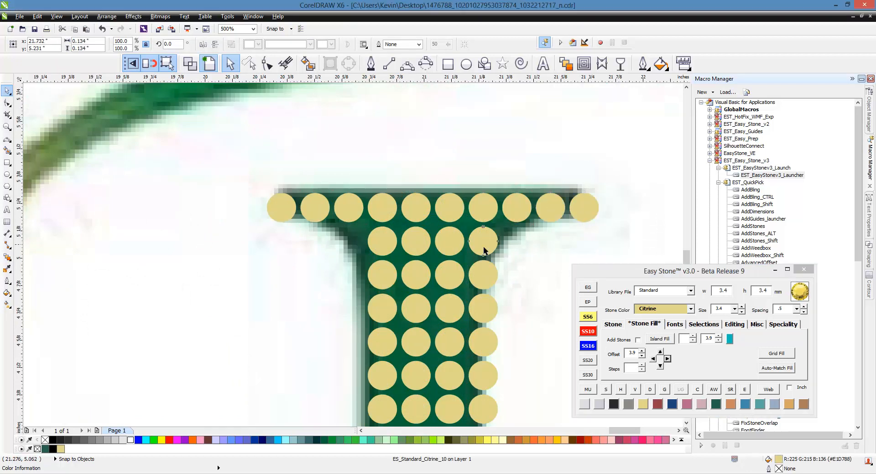
left_click(667, 359)
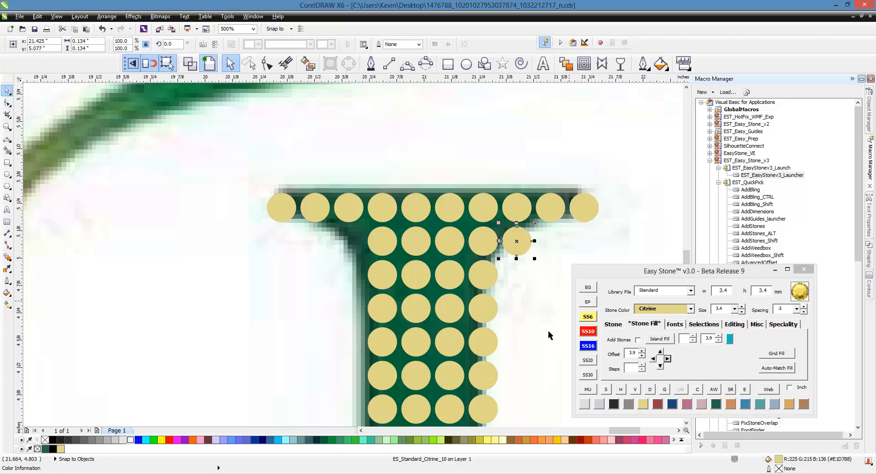
left_click(372, 249)
left_click(652, 358)
left_click(305, 232)
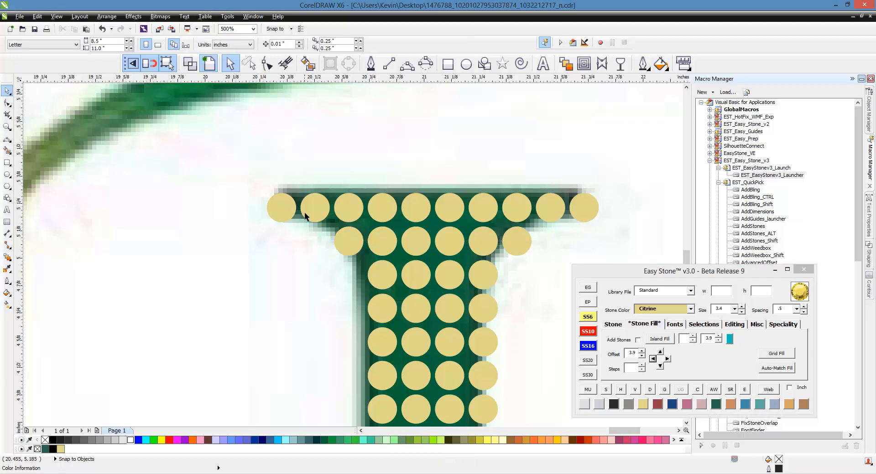
- Extend the second row from the bottom of the L's foot with two stones to the right at a 3.9 offset
scroll(350, 207, "down", 3)
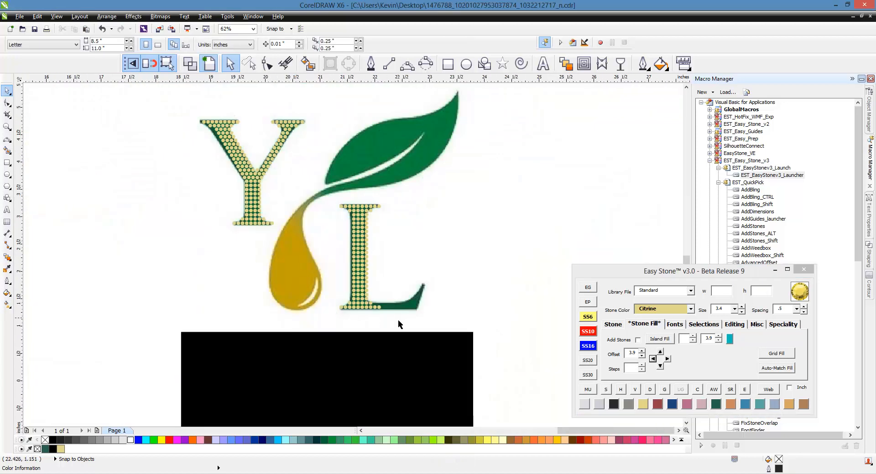
scroll(380, 309, "up", 3)
left_click(347, 288)
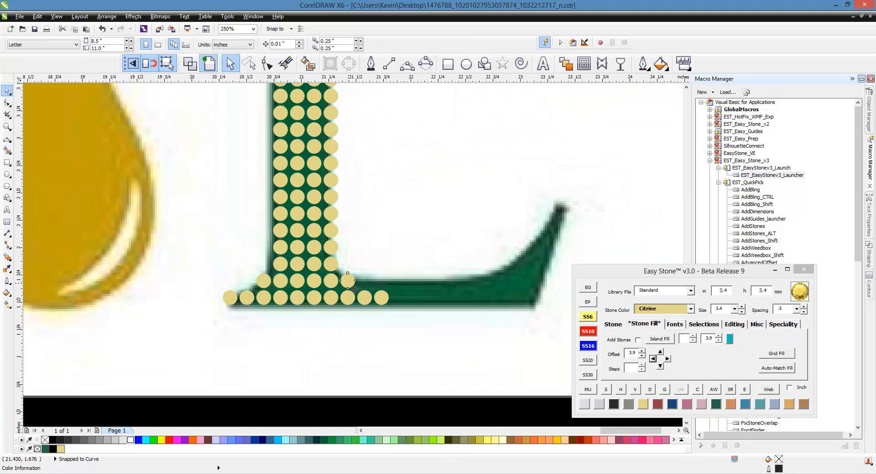
left_click(667, 359)
left_click(666, 359)
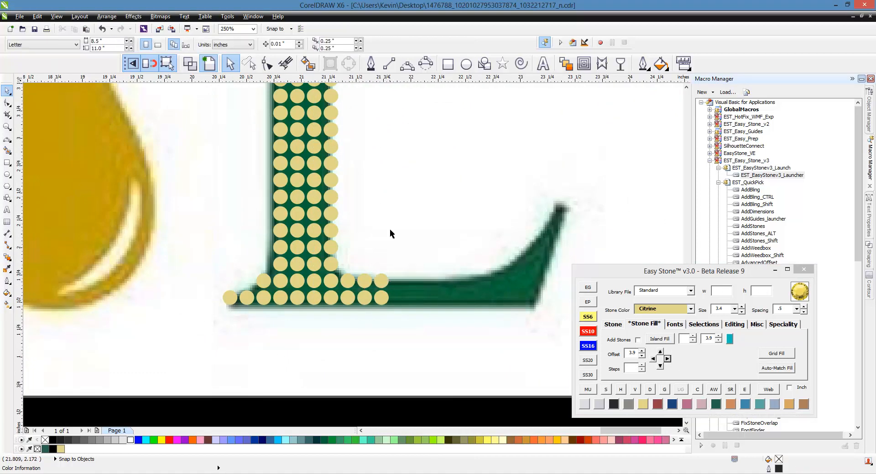
- Repeat the last three-column, two-row block of stones three times to the right along the L's foot at a 3.9 offset
left_click_drag(390, 229, 338, 324)
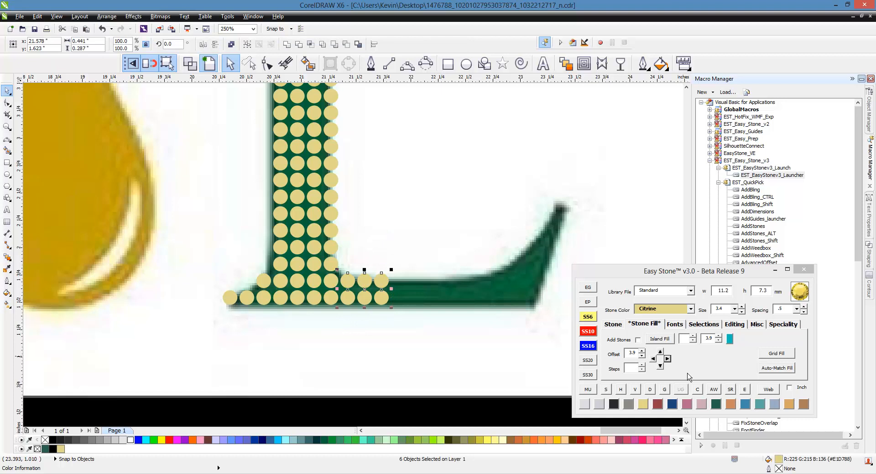
left_click(667, 359)
left_click(667, 359)
left_click(666, 359)
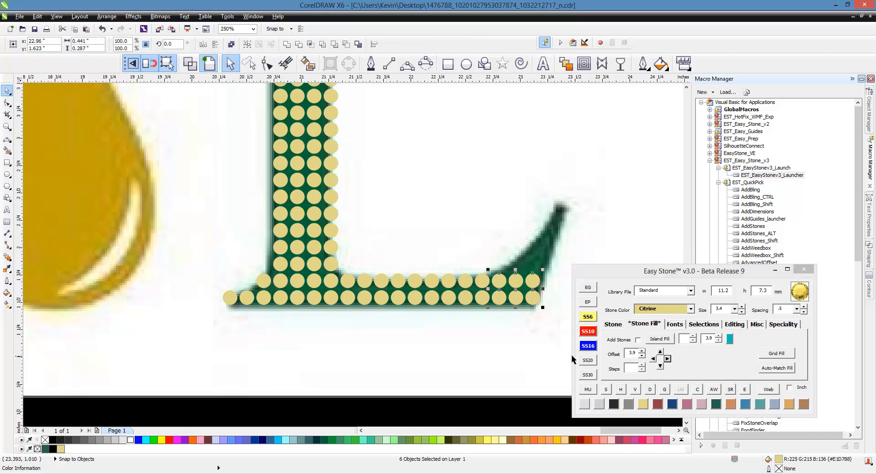
left_click(470, 315)
scroll(528, 296, "down", 2)
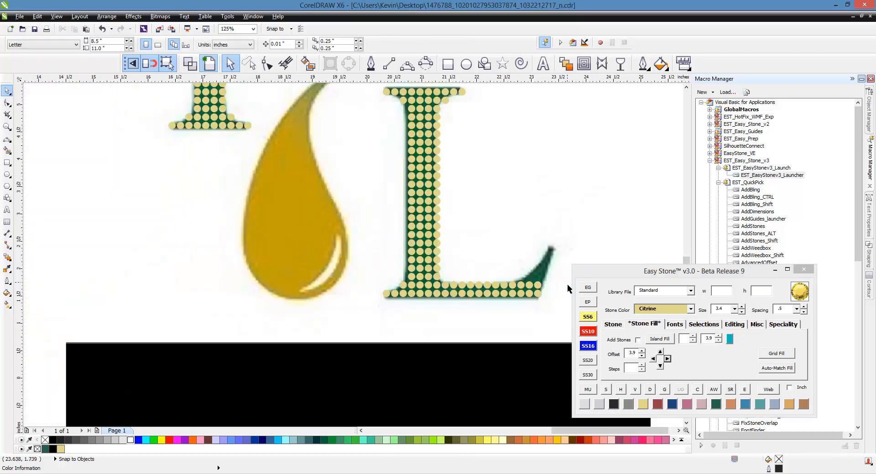
- Move the second row's last stone to the tip of the L's foot, create a 6-stone line down to the bottom row, and separate its stones
scroll(567, 283, "up", 4)
left_click(462, 299)
left_click_drag(464, 314, 525, 169)
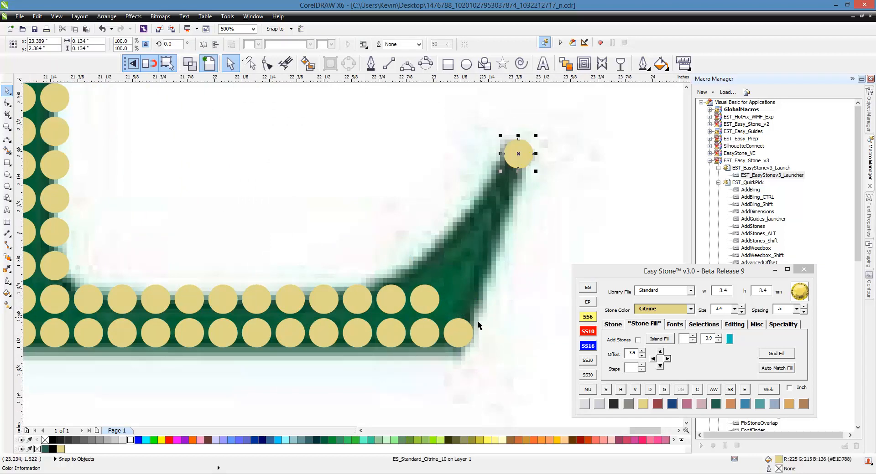
left_click(620, 326)
type("6")
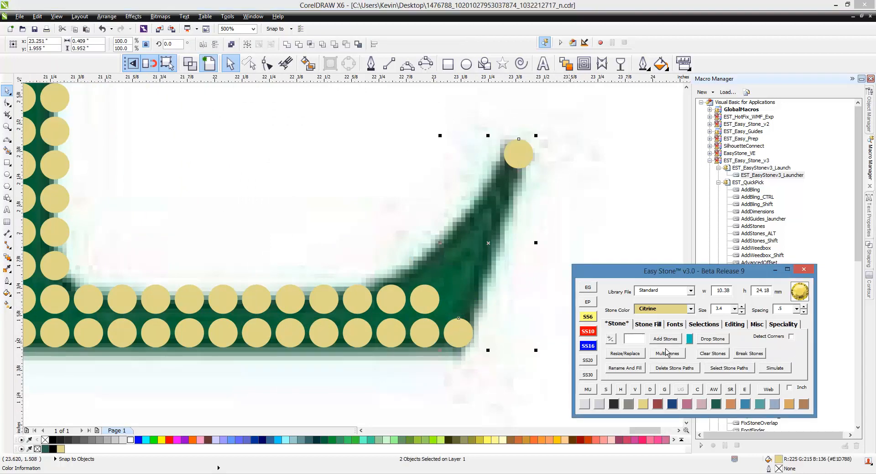
left_click(665, 338)
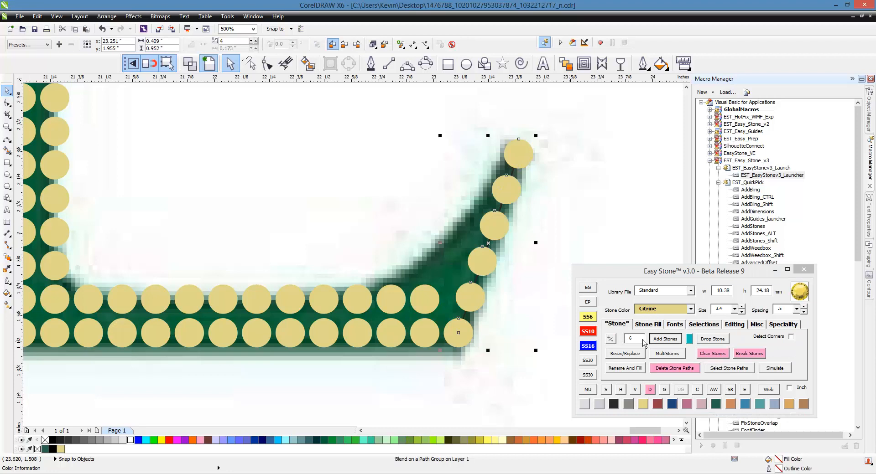
left_click(650, 390)
scroll(502, 288, "down", 1)
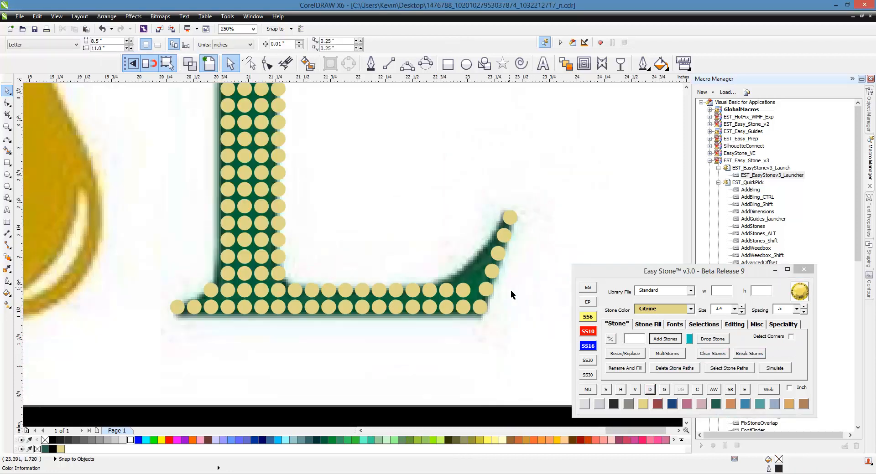
- Distribute the stones in the second row of the L's foot evenly in the horizontal direction
left_click_drag(528, 281, 269, 303)
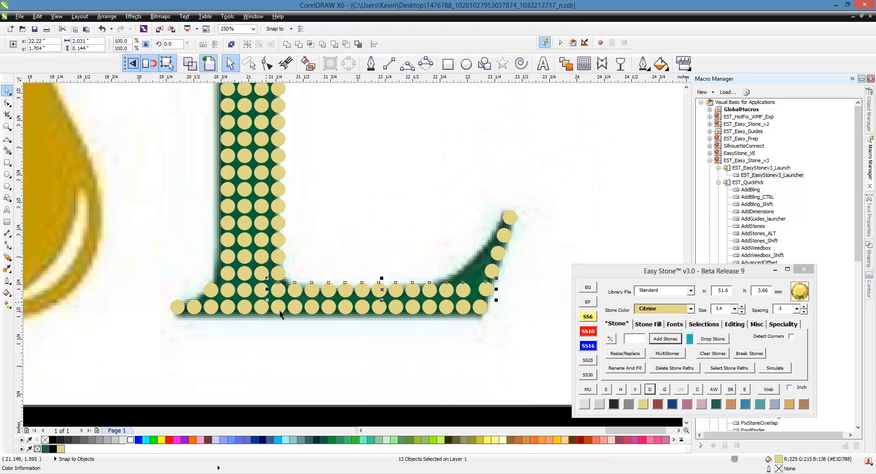
left_click(629, 395)
left_click(620, 390)
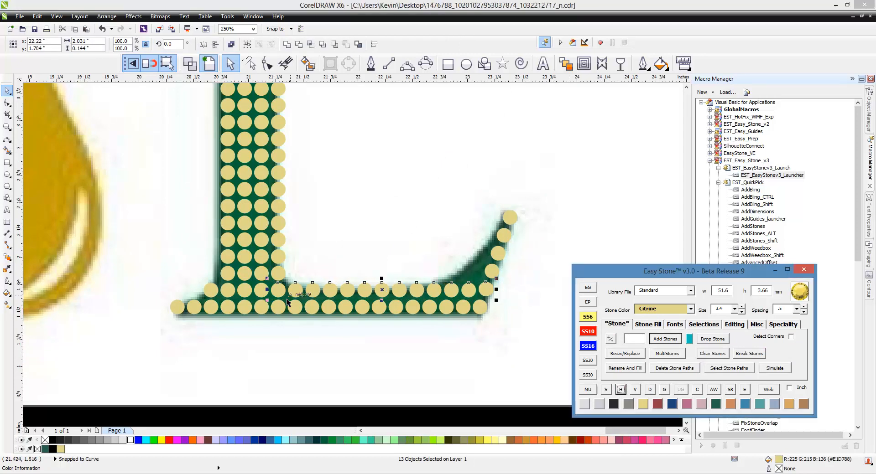
left_click(487, 304)
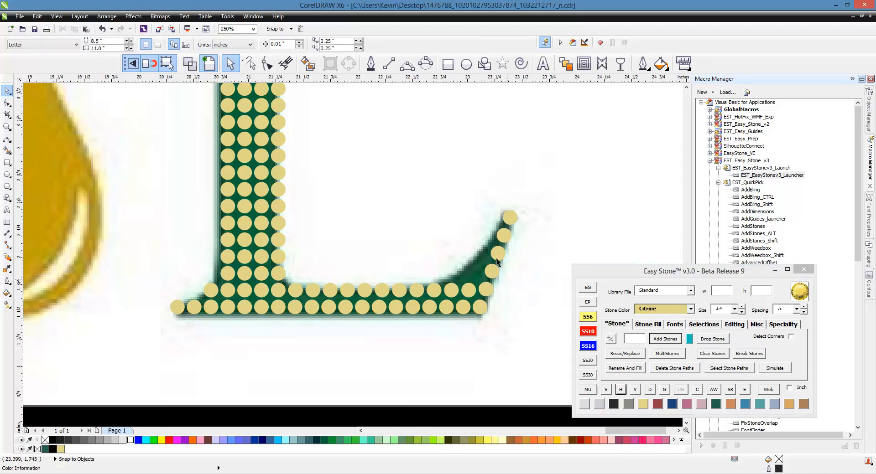
- Fill inside the foot's upturned end with two stones left of the line's third stone from the bottom and one left of the fourth, at a 3.9 offset
scroll(488, 301, "up", 4)
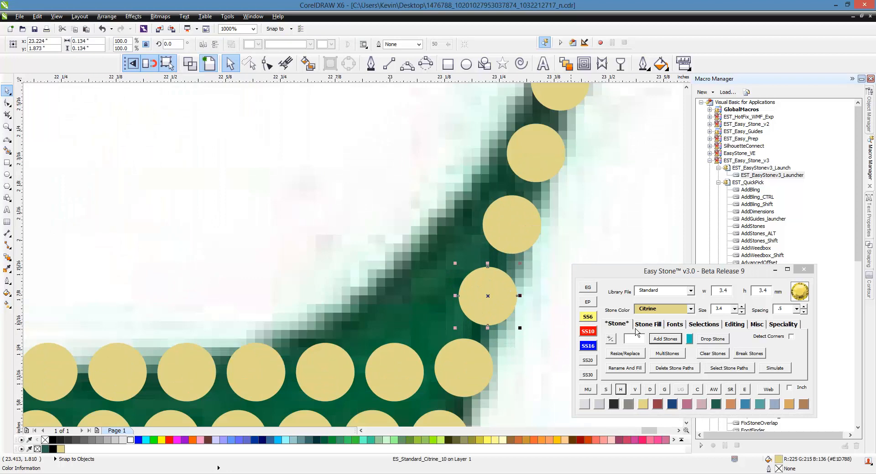
left_click(644, 324)
left_click(654, 359)
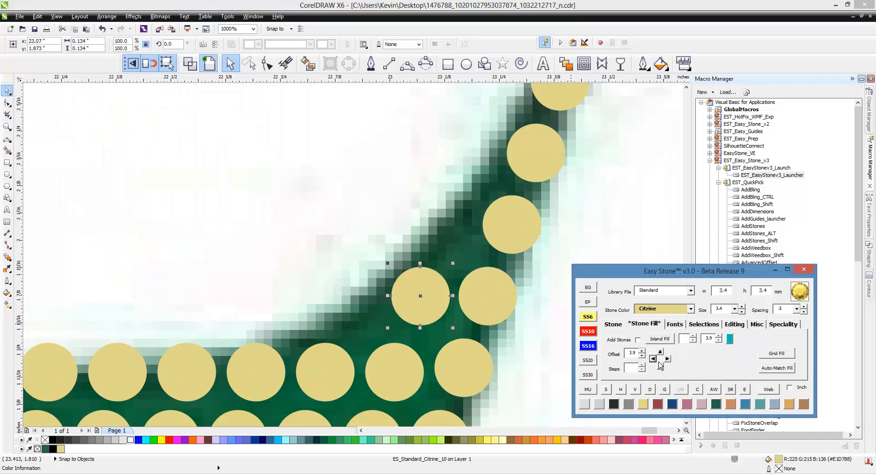
left_click(654, 359)
left_click(495, 240)
left_click(653, 359)
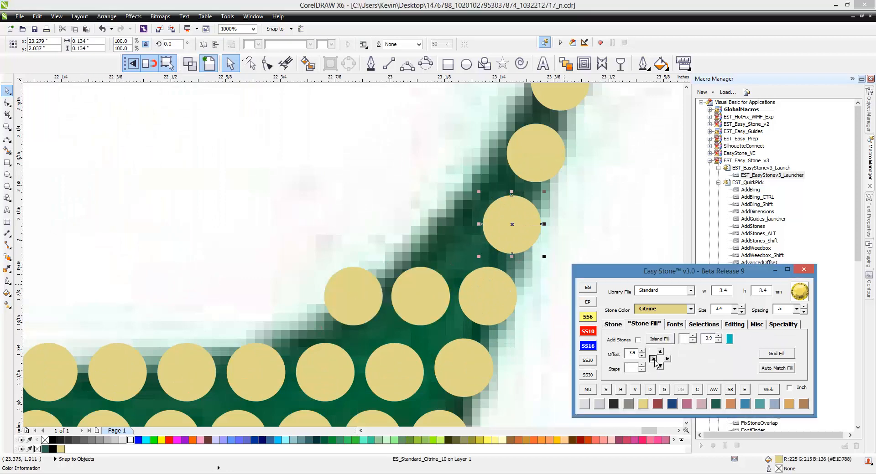
- Resize the two innermost stones of the foot's upturned end to SS6 and move them within the green shape
left_click(591, 320)
left_click(335, 317)
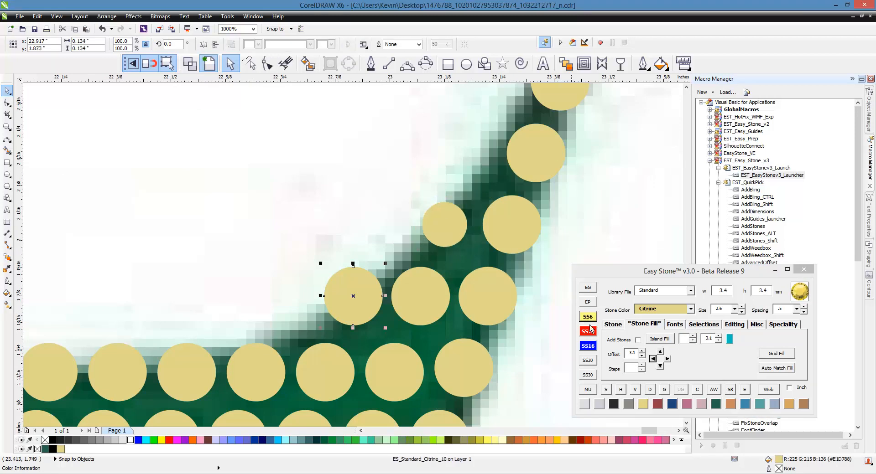
left_click(589, 318)
scroll(391, 319, "up", 2)
left_click_drag(303, 279, 324, 350)
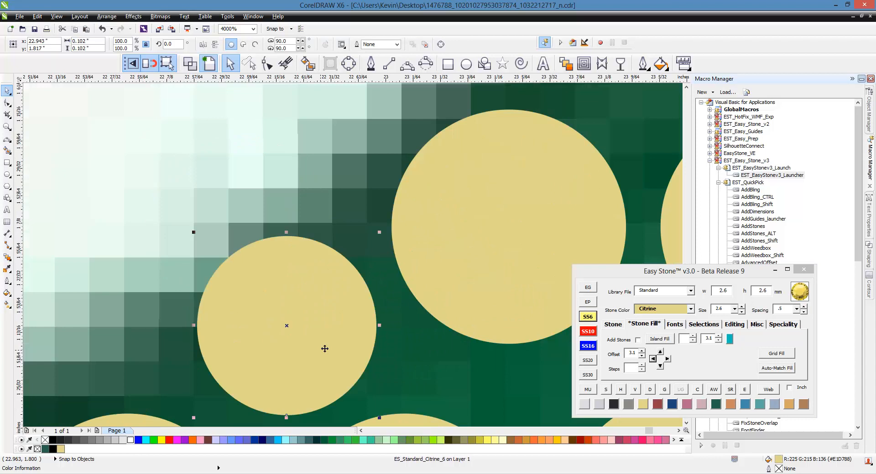
scroll(364, 286, "down", 1)
left_click_drag(358, 301, 355, 295)
left_click_drag(471, 153, 496, 194)
scroll(436, 168, "down", 2)
left_click(447, 275)
scroll(447, 275, "down", 2)
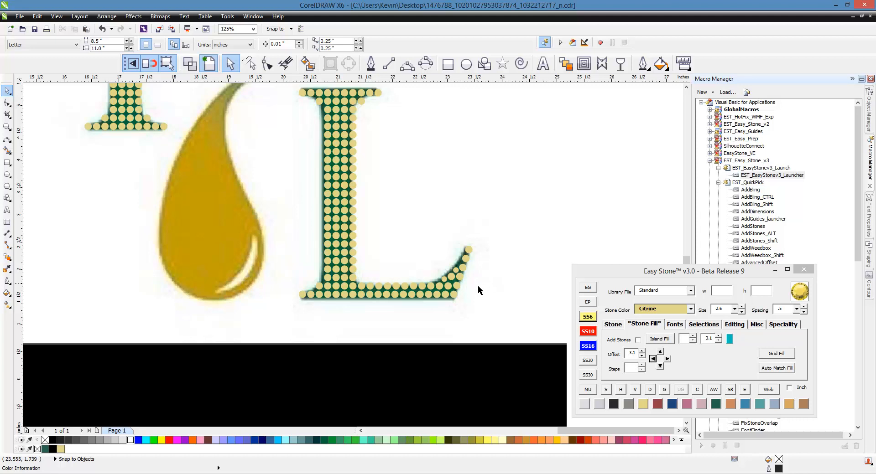
- Copy all the Y and L stones to the empty area right of the logo and add a black weed box behind the copy
scroll(477, 287, "down", 1)
scroll(251, 204, "down", 1)
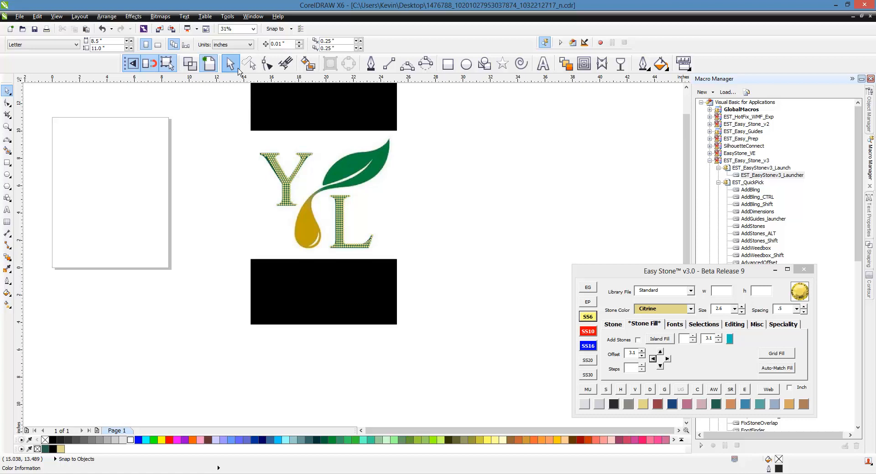
left_click_drag(216, 131, 394, 265)
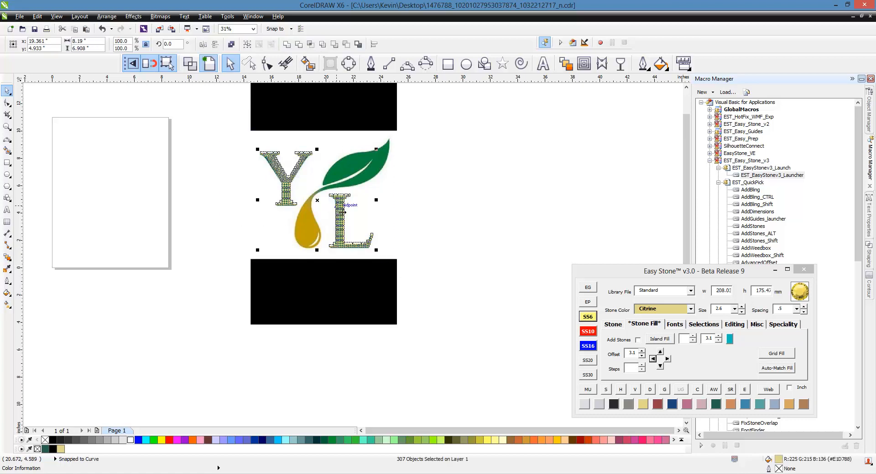
left_click_drag(342, 212, 580, 203)
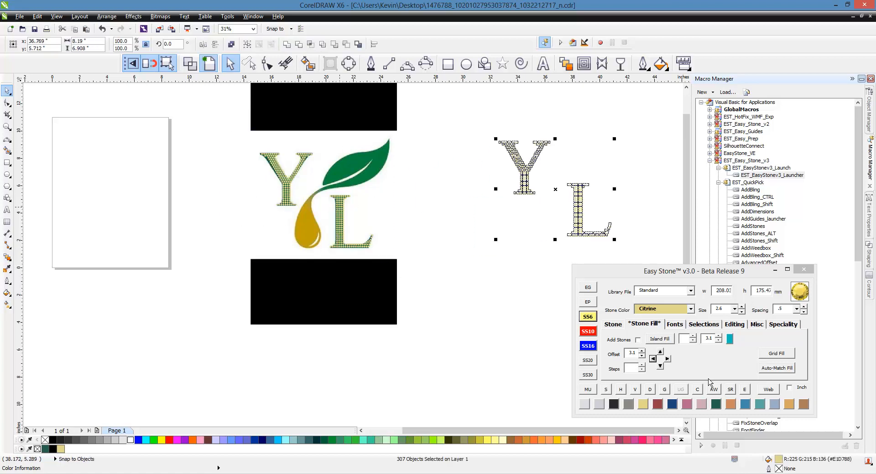
left_click(713, 389)
left_click(503, 314)
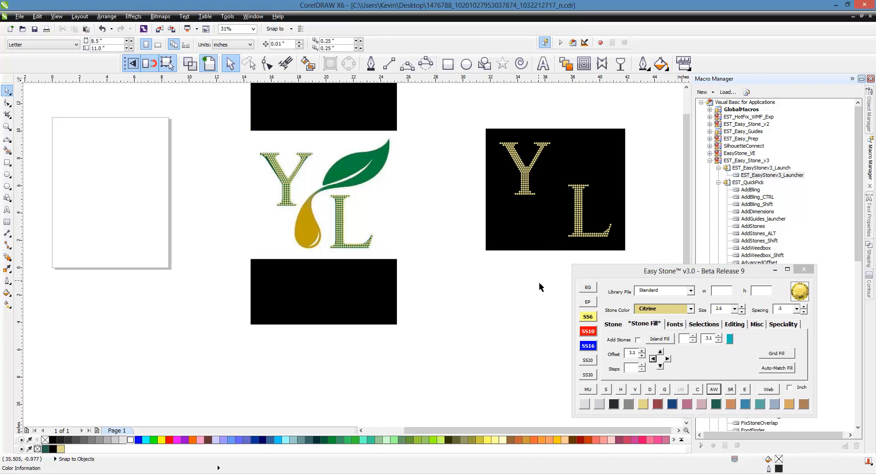
- Examine the copied Y and L stones against the black background, including the junction of the Y's arms
scroll(576, 236, "down", 1)
scroll(623, 184, "up", 1)
scroll(439, 190, "up", 8)
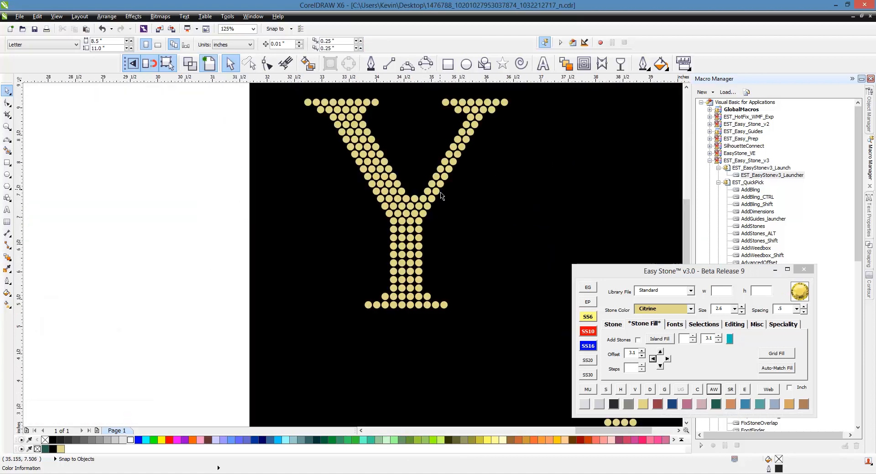
left_click(420, 224)
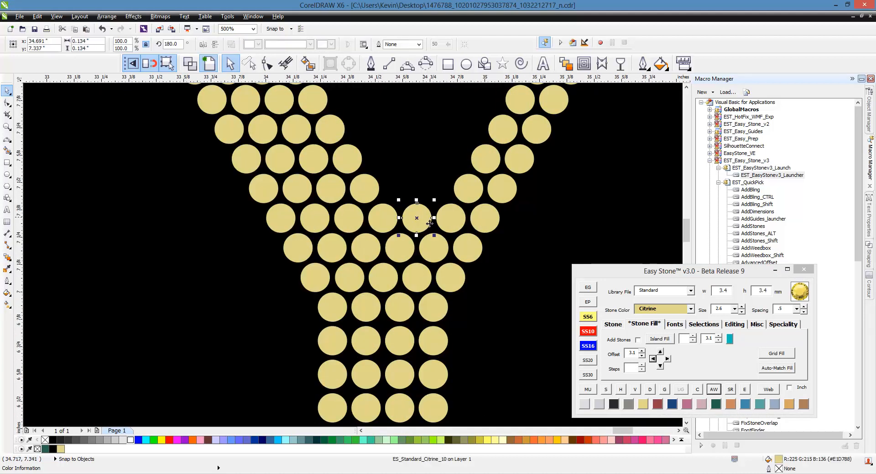
key("Escape")
scroll(430, 223, "down", 4)
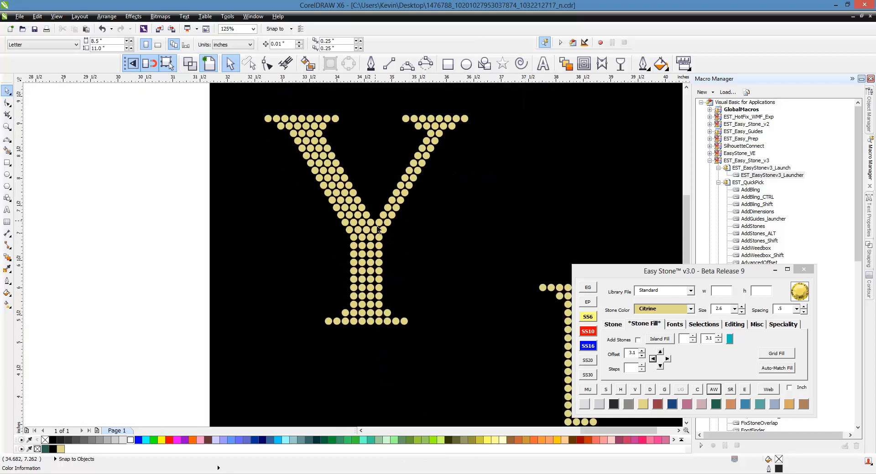
scroll(343, 177, "down", 2)
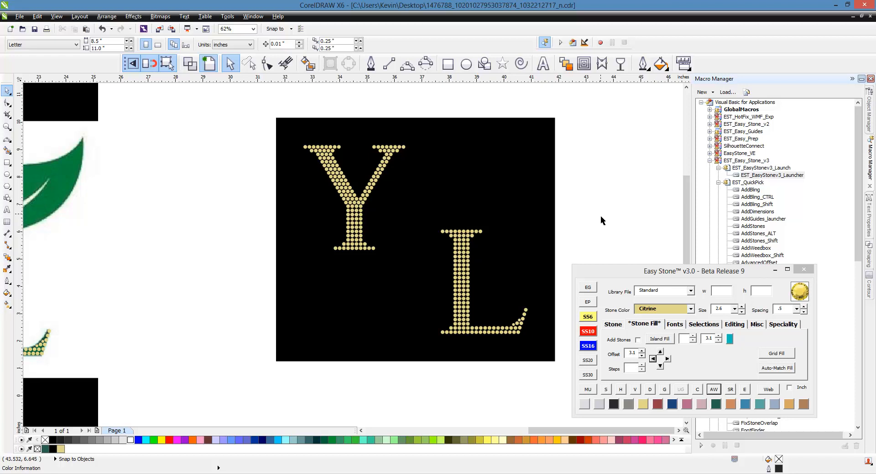
scroll(600, 216, "down", 2)
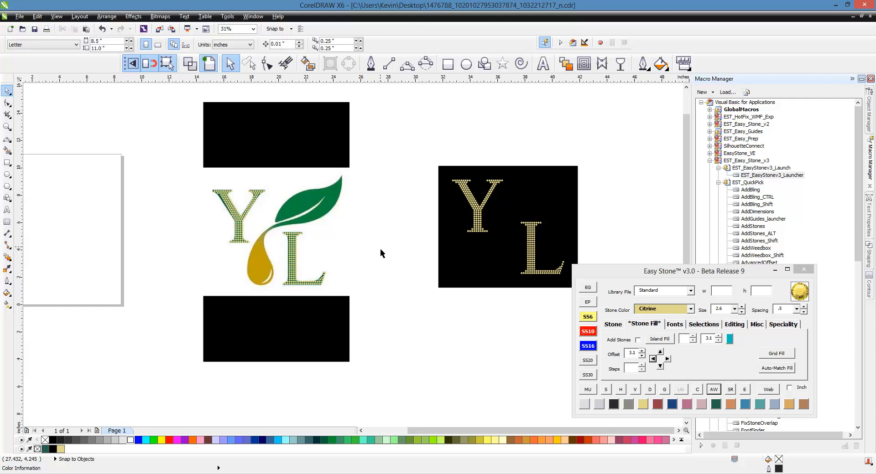
- Trace the golden drop's left edge from its neck to the lower left with two connected 3-point curves
scroll(260, 279, "up", 5)
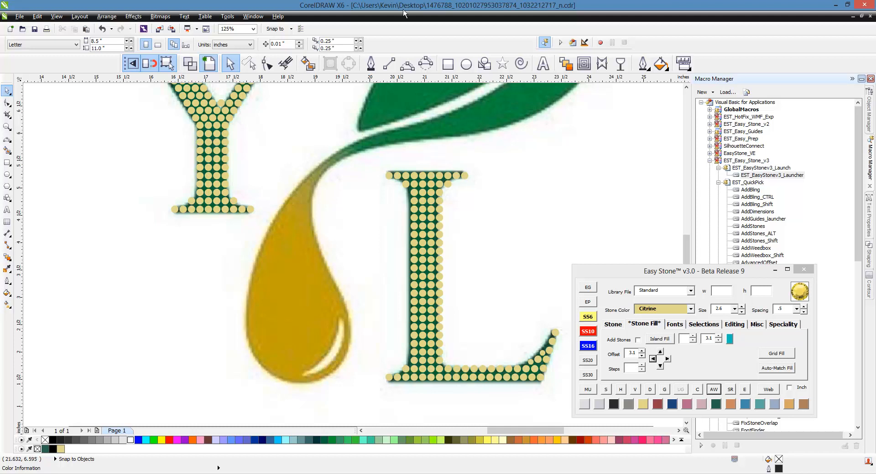
left_click(413, 71)
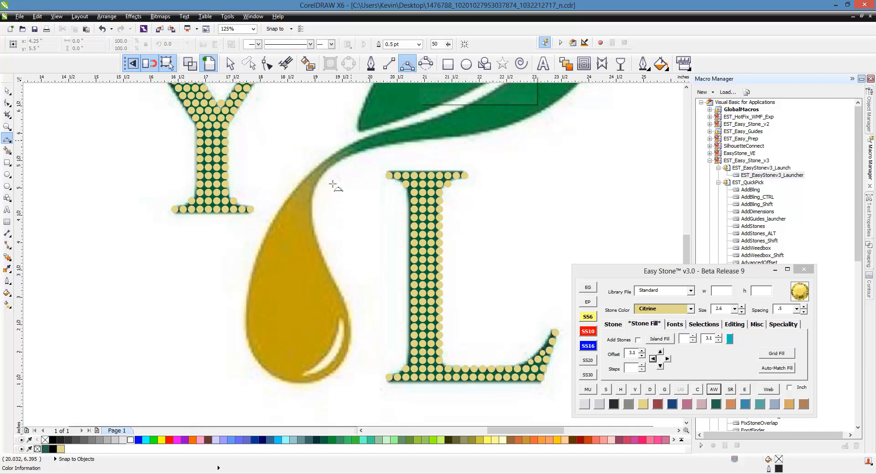
scroll(319, 167, "up", 2)
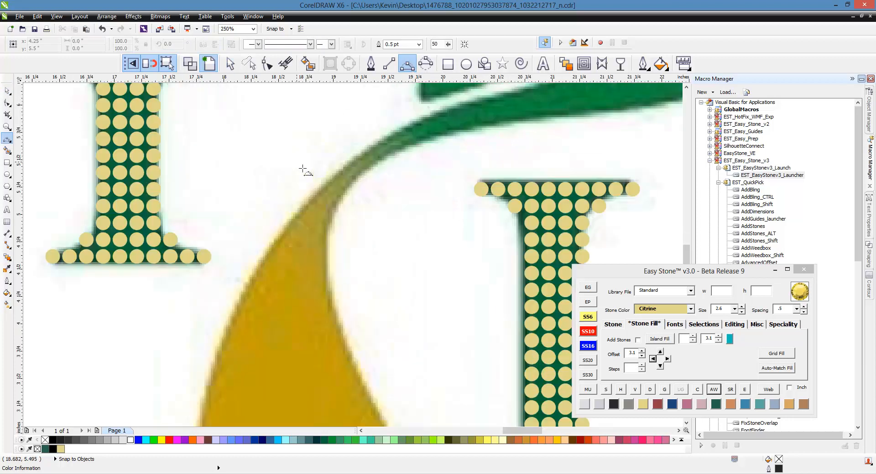
left_click_drag(344, 182, 219, 345)
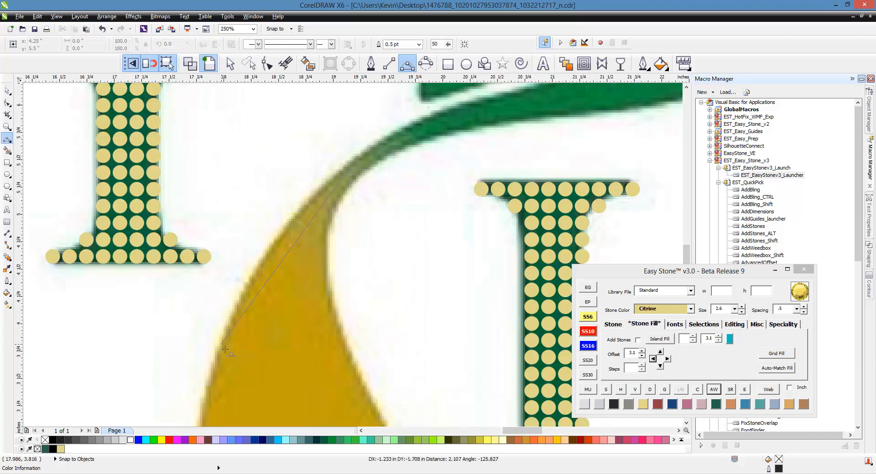
left_click(280, 242)
scroll(409, 146, "down", 2)
scroll(323, 297, "up", 2)
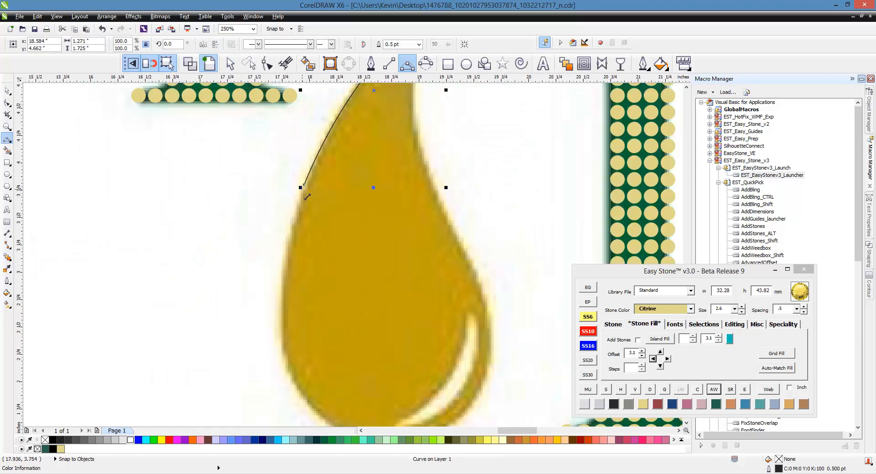
left_click_drag(304, 185, 291, 368)
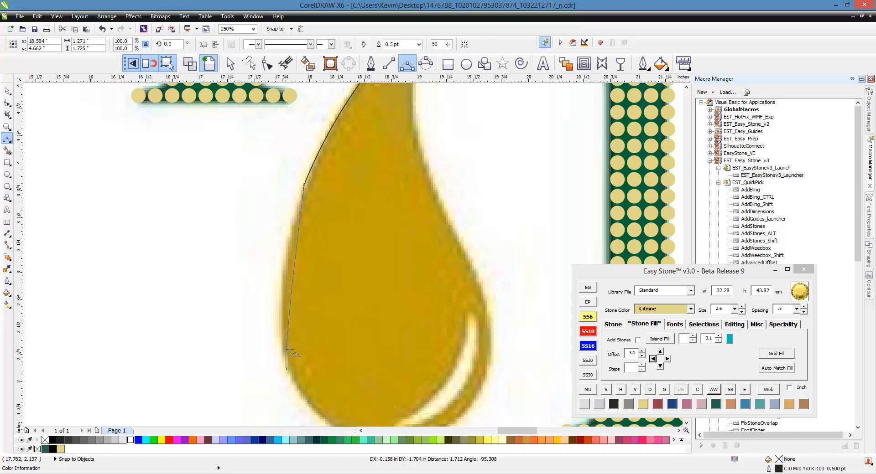
left_click(279, 285)
- Continue the trace around the drop's bottom and up its lower right side with connected 3-point curves
scroll(279, 285, "down", 2)
scroll(243, 246, "up", 2)
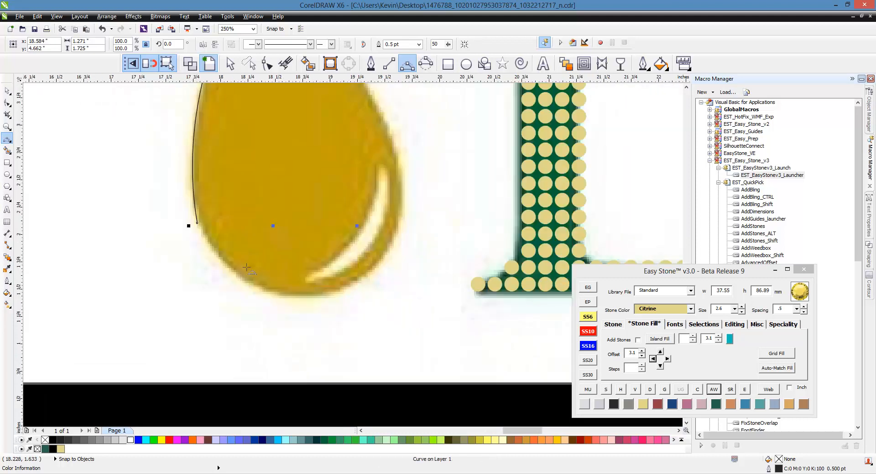
left_click_drag(197, 223, 387, 122)
left_click(234, 274)
left_click(358, 292)
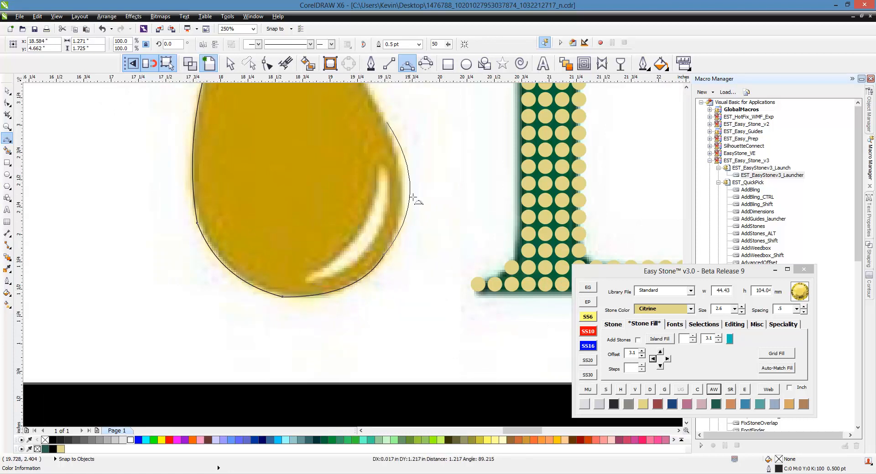
left_click(407, 201)
- Extend the drop's outline up its inward-curving right edge toward the neck with another 3-point curve
scroll(401, 237, "down", 2)
scroll(389, 180, "down", 2)
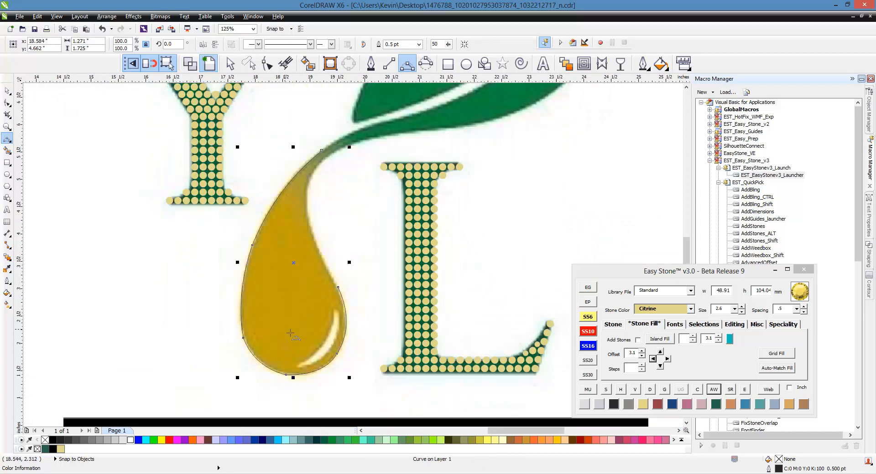
scroll(339, 298, "up", 2)
left_click_drag(340, 285, 282, 126)
left_click(313, 219)
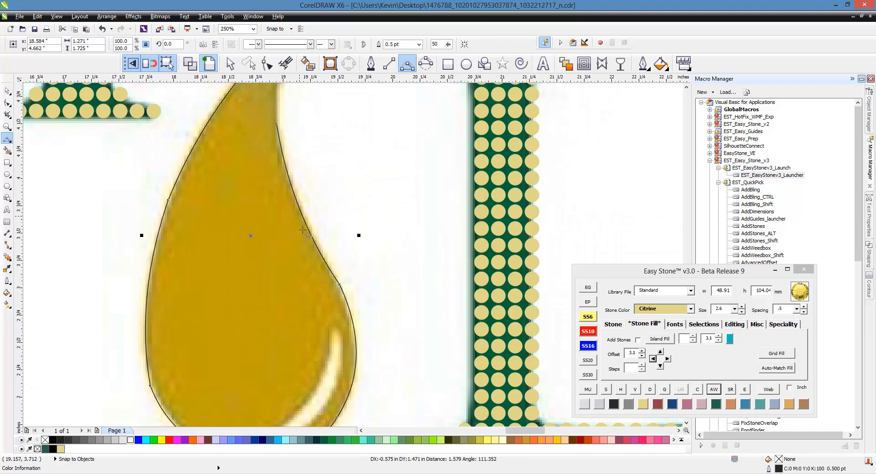
- Complete the drop's outline with a 3-point curve from its inward-curving right edge up around the neck to the tip
scroll(276, 300, "down", 2)
scroll(275, 300, "up", 2)
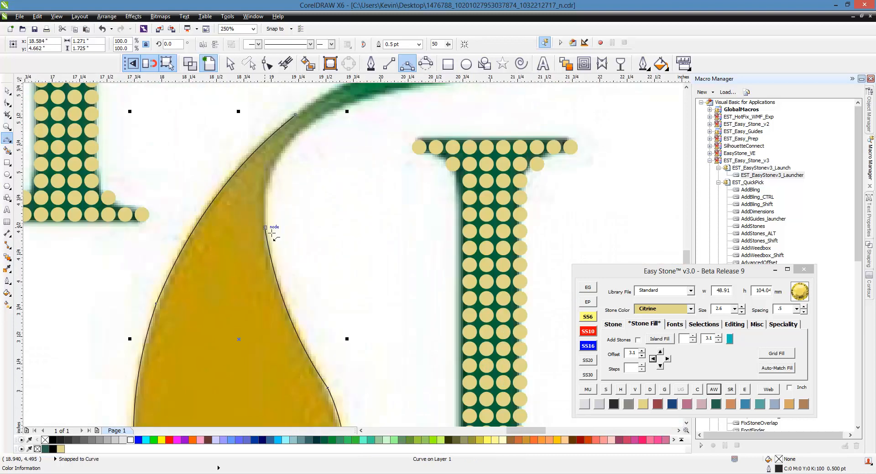
left_click_drag(265, 227, 298, 137)
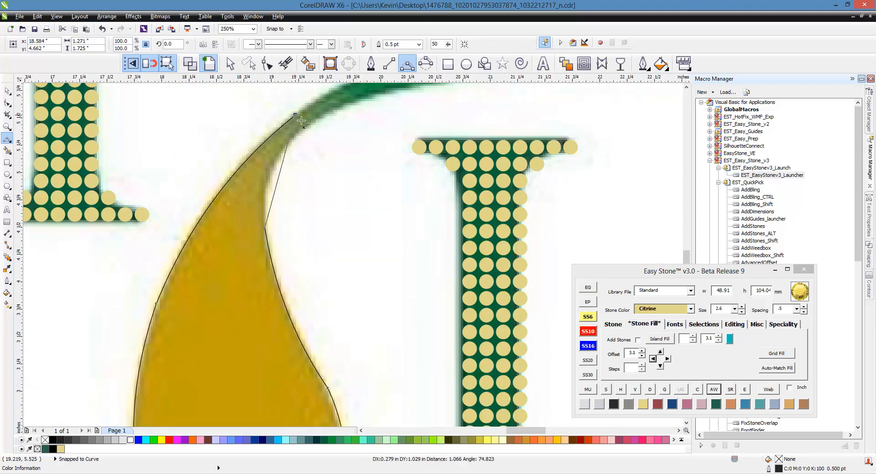
left_click(277, 165)
scroll(322, 201, "down", 2)
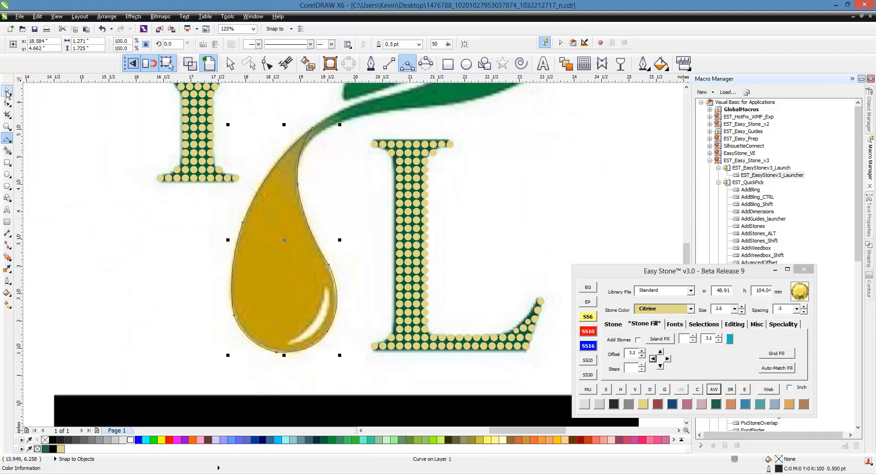
- Set the stone size to SS10 and create 1 Island Fill path inside the traced drop outline
left_click(10, 95)
left_click(307, 231)
scroll(349, 231, "down", 1)
scroll(318, 248, "up", 1)
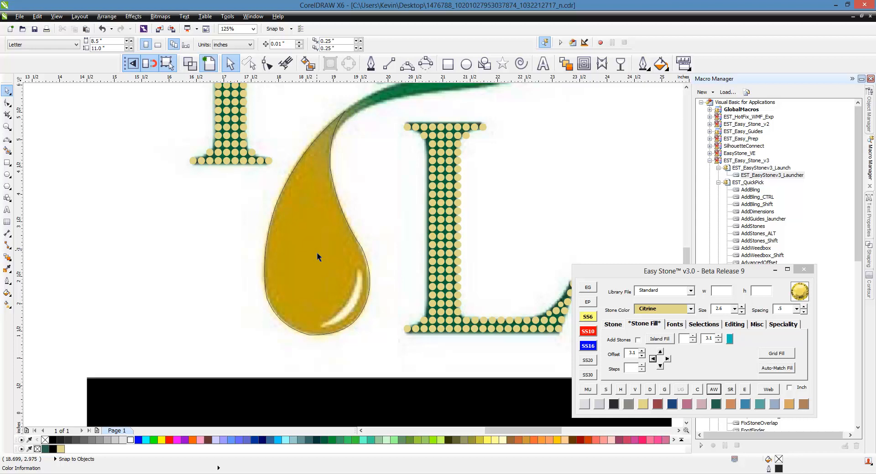
left_click(329, 235)
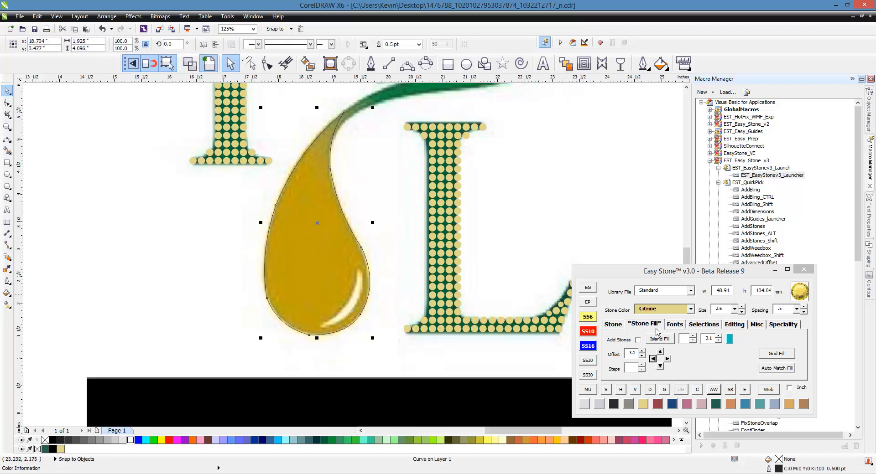
left_click(652, 327)
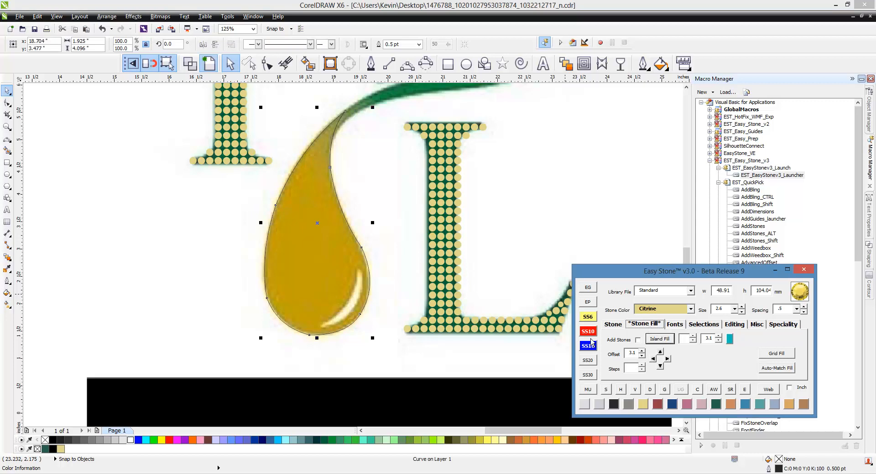
left_click(588, 331)
left_click(693, 337)
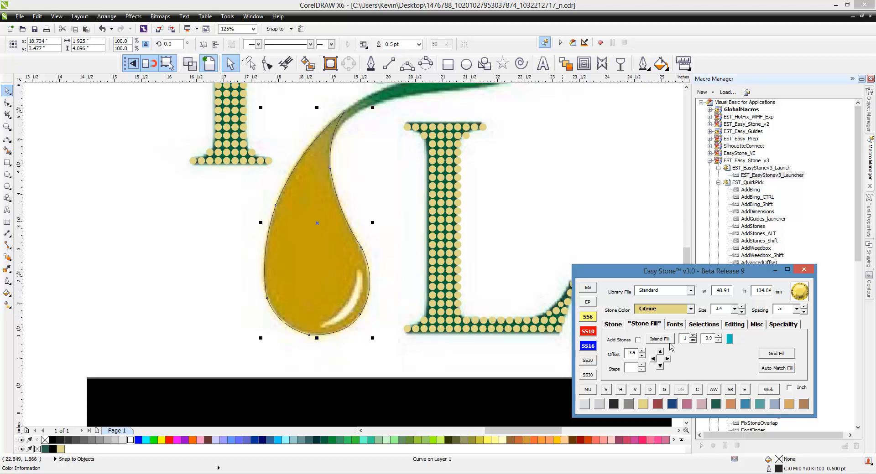
left_click(668, 342)
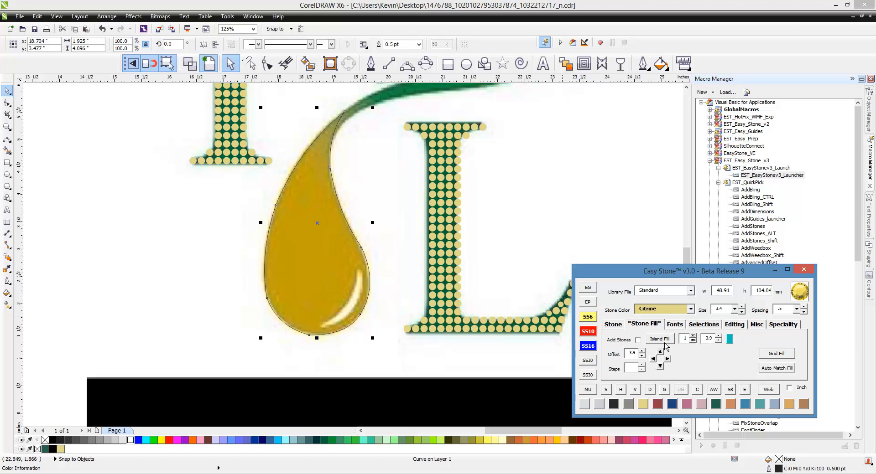
- Fill the inset drop shape with concentric Island Fill paths at 3.9 mm spacing and delete the original traced outline
left_click(342, 254)
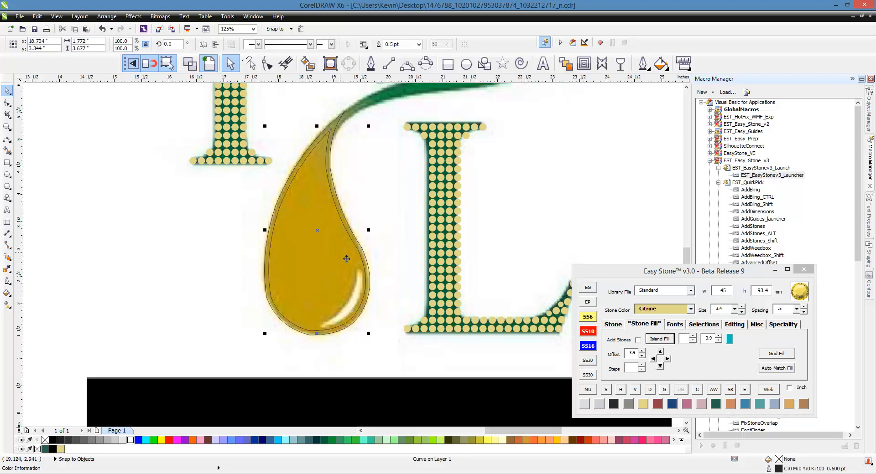
left_click(673, 341)
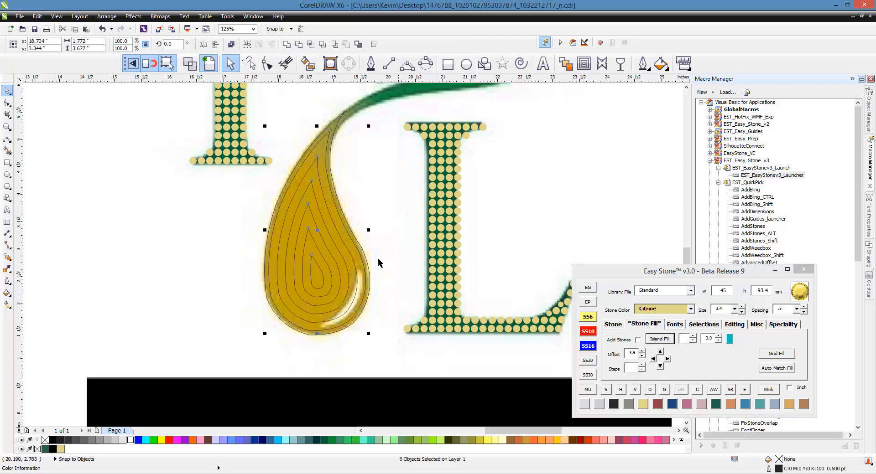
left_click(227, 269)
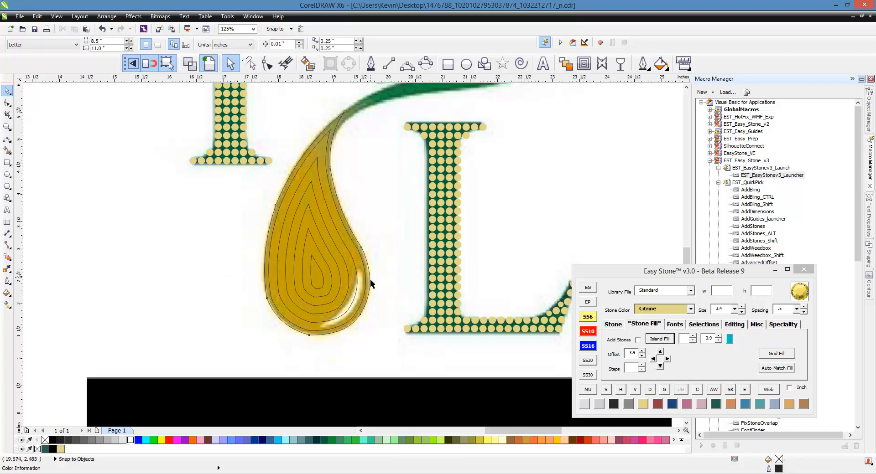
left_click(370, 283)
left_click(377, 281)
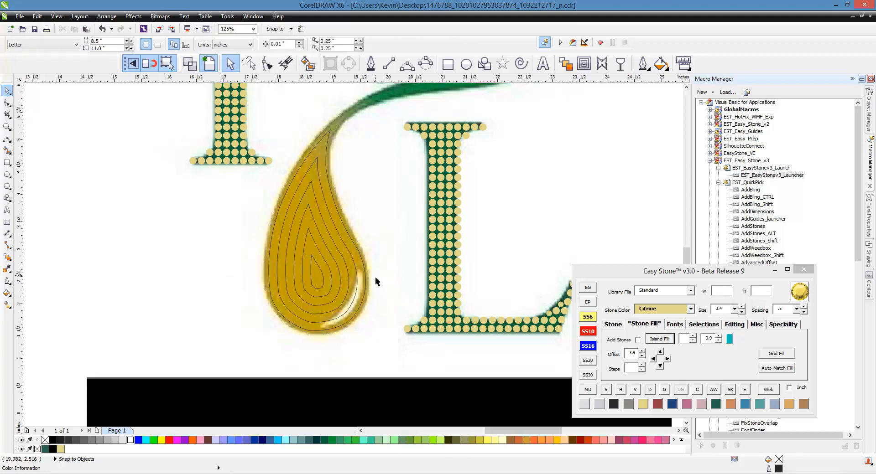
- Try to add Citrine SS10 stones to all the concentric paths of the drop at once
left_click_drag(398, 216, 240, 301)
left_click(619, 326)
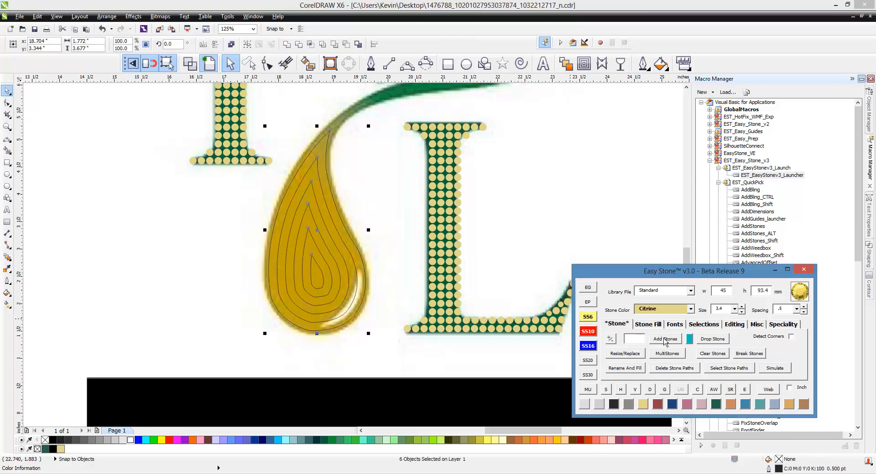
left_click(670, 342)
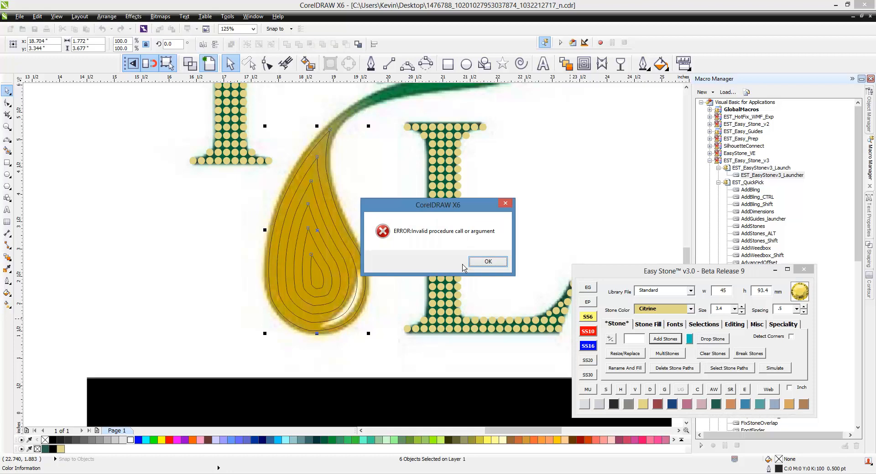
left_click(488, 261)
- Select all nodes of the drop's outermost fill path with the Shape tool
left_click_drag(362, 115, 271, 352)
left_click(380, 274)
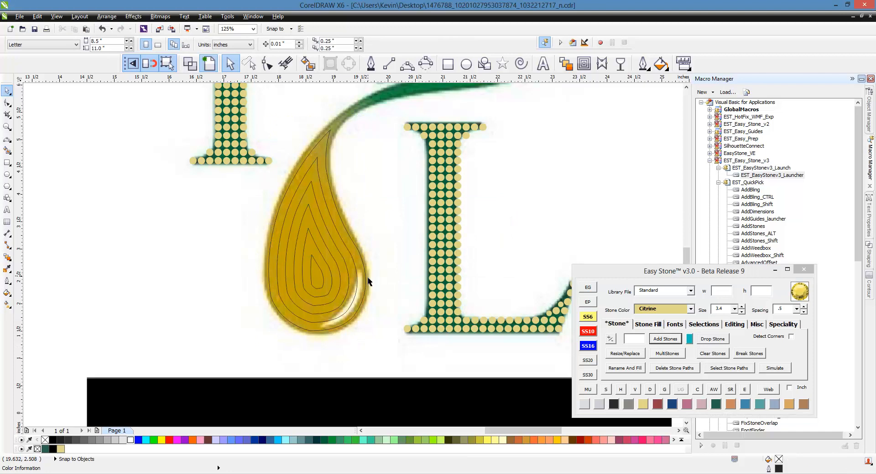
left_click(360, 280)
key("F10")
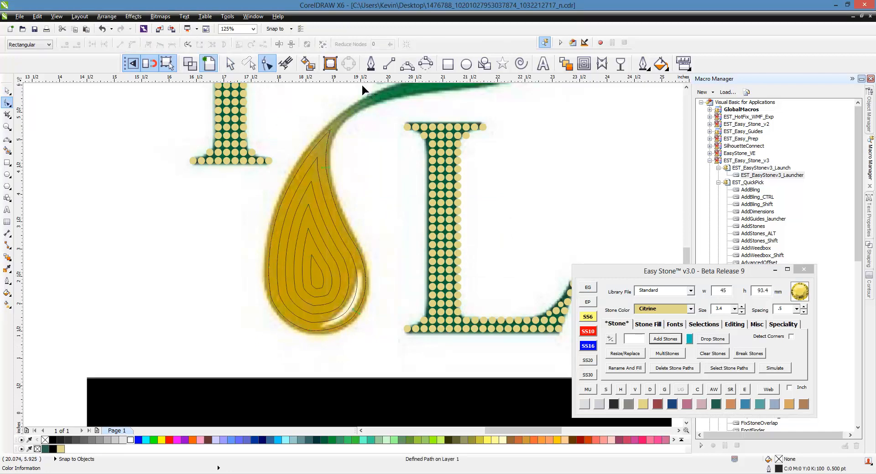
left_click_drag(375, 110, 266, 333)
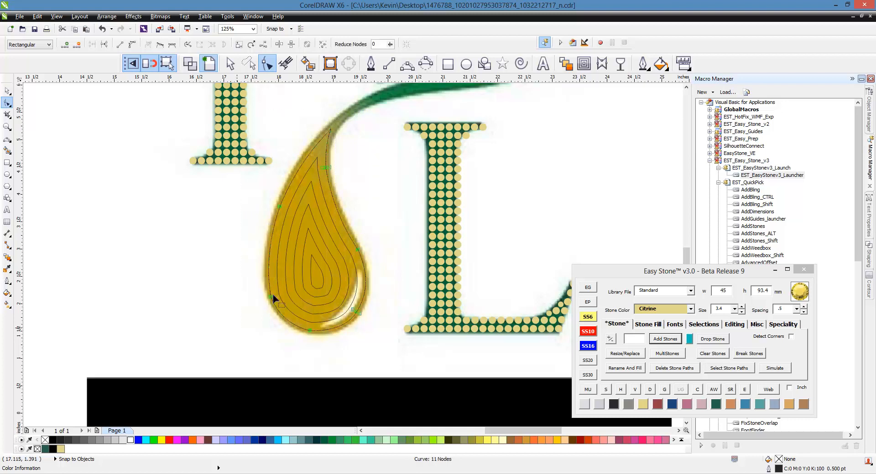
left_click(7, 91)
- Select all the concentric drop paths and run Add Stones again to place Citrine stones along the outermost one
left_click(378, 125)
left_click_drag(398, 109, 279, 352)
left_click(440, 227)
left_click(401, 214)
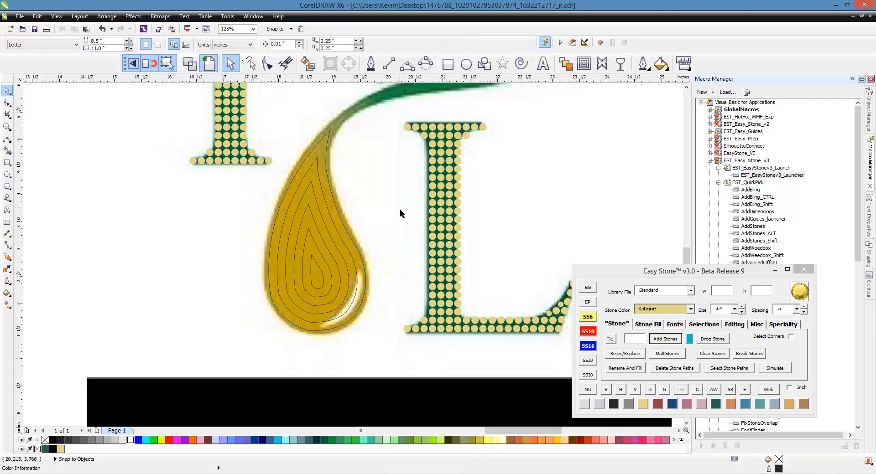
left_click_drag(402, 197, 254, 309)
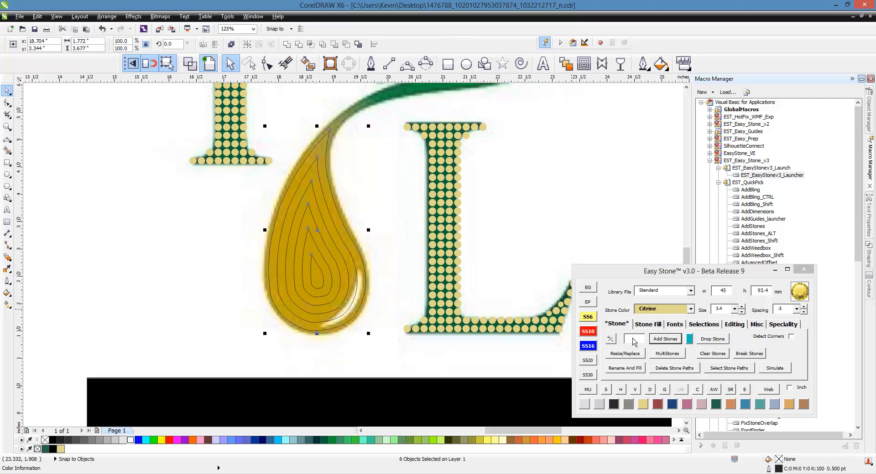
left_click(668, 342)
left_click(492, 261)
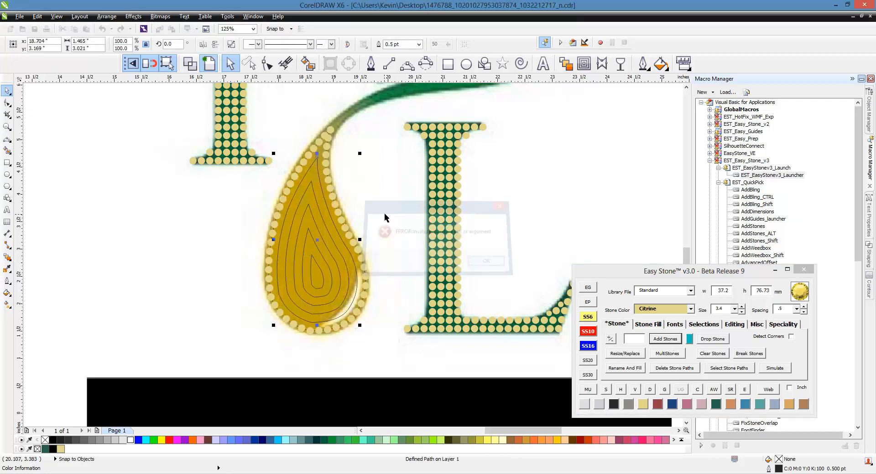
- Select every node of the second path inward with the Shape tool and add Citrine stones along that path
left_click(374, 204)
left_click(347, 251)
double_click(347, 251)
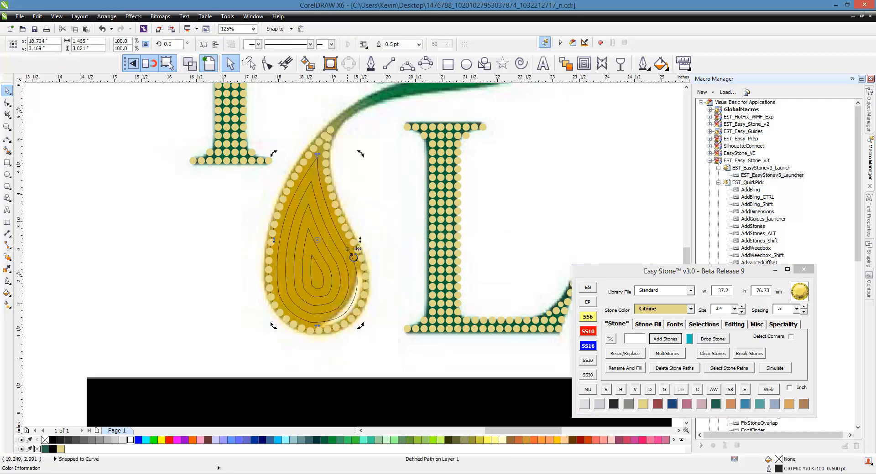
scroll(288, 228, "up", 2)
scroll(288, 227, "down", 2)
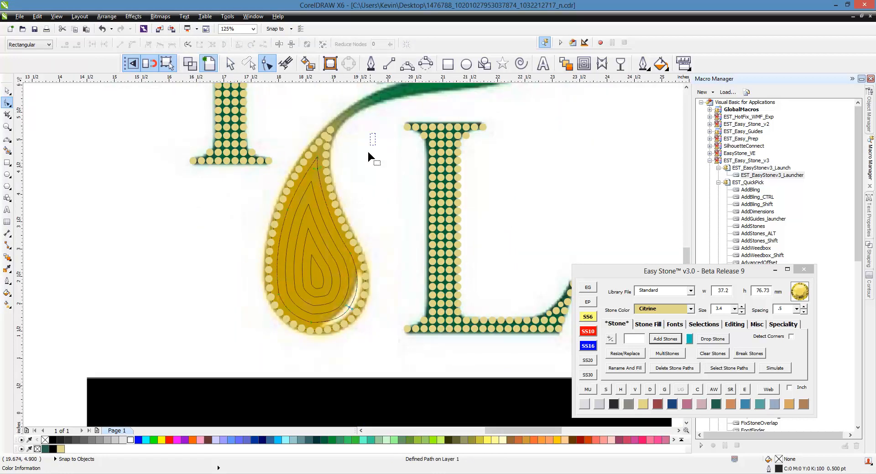
left_click_drag(375, 133, 256, 303)
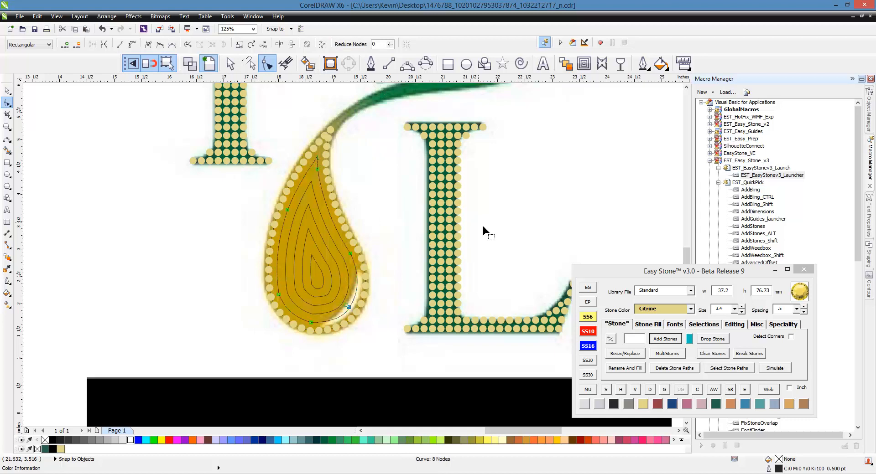
left_click(664, 340)
left_click(411, 253)
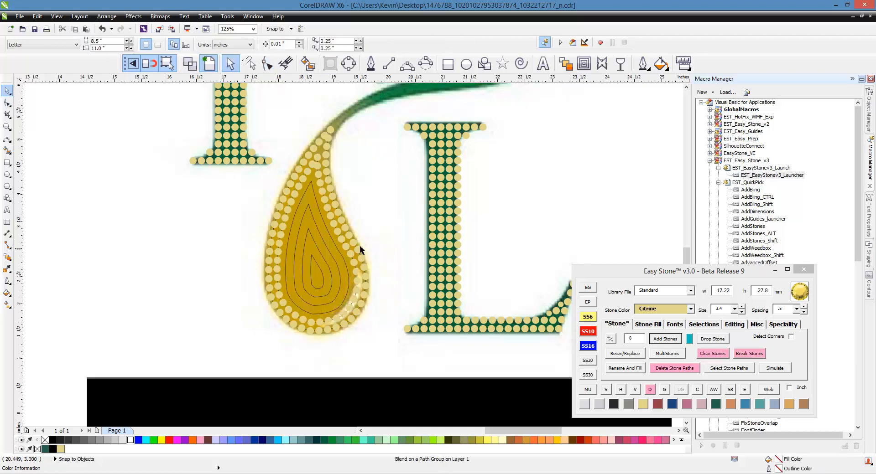
- Add Citrine stones to the four remaining inner paths of the drop, one path at a time toward the centre
left_click(338, 252)
left_click(672, 341)
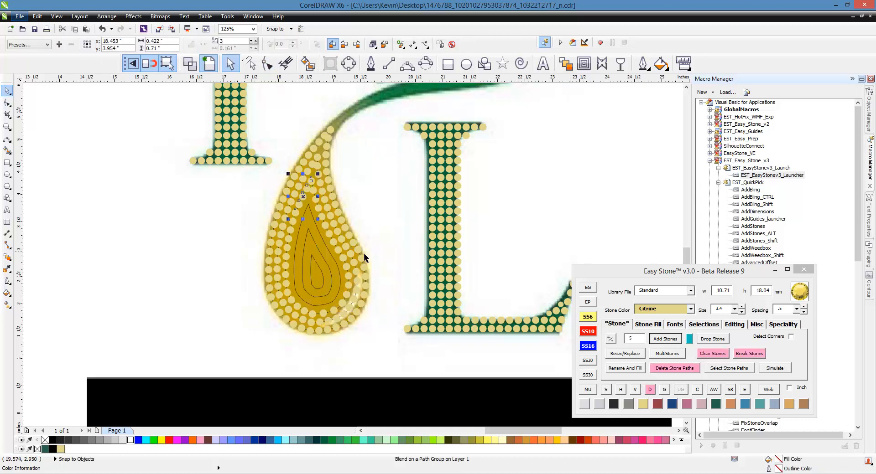
left_click(335, 262)
left_click(665, 339)
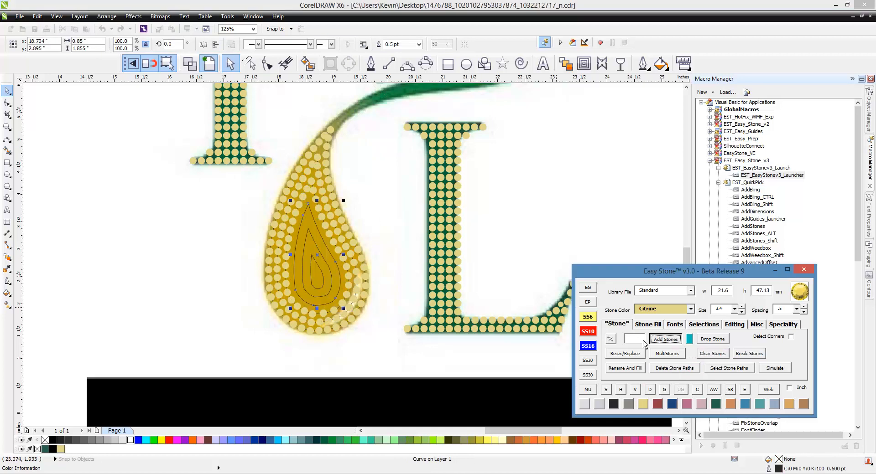
left_click(330, 278)
left_click(665, 339)
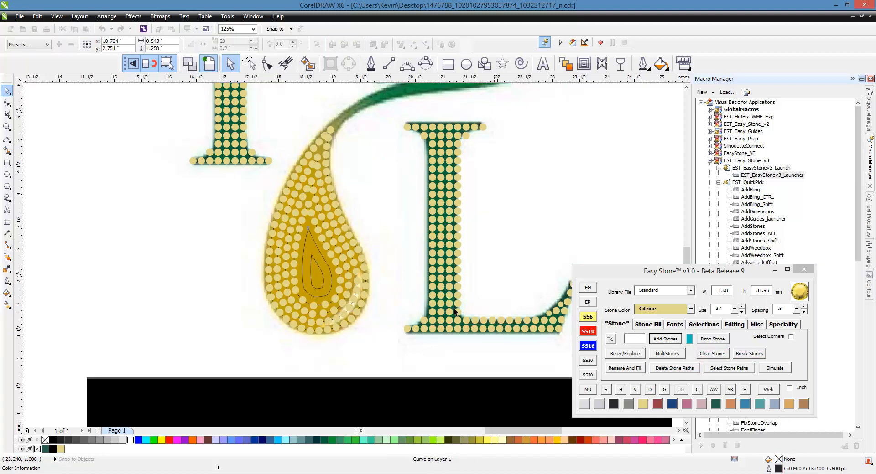
left_click(324, 272)
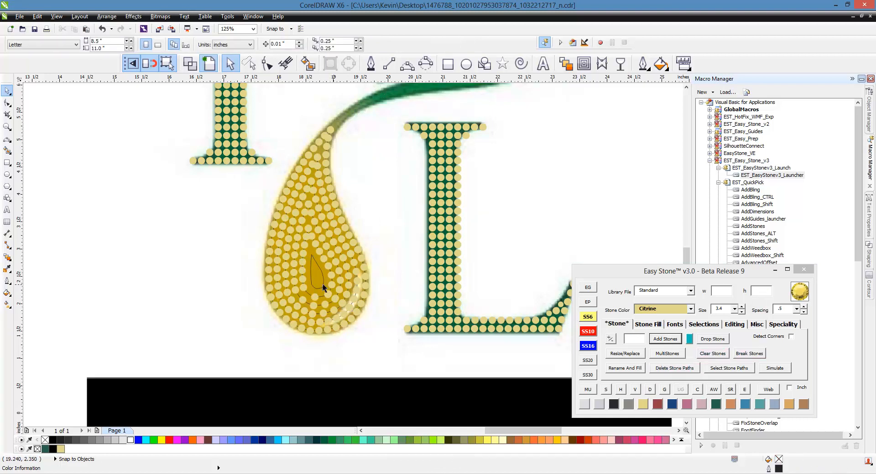
left_click(319, 286)
left_click(667, 340)
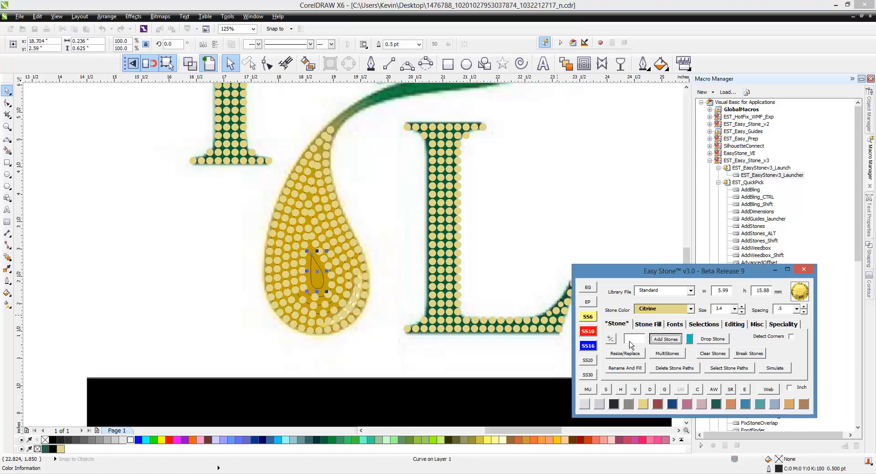
- Select all the drop's stones and delete their stone paths
left_click(403, 267)
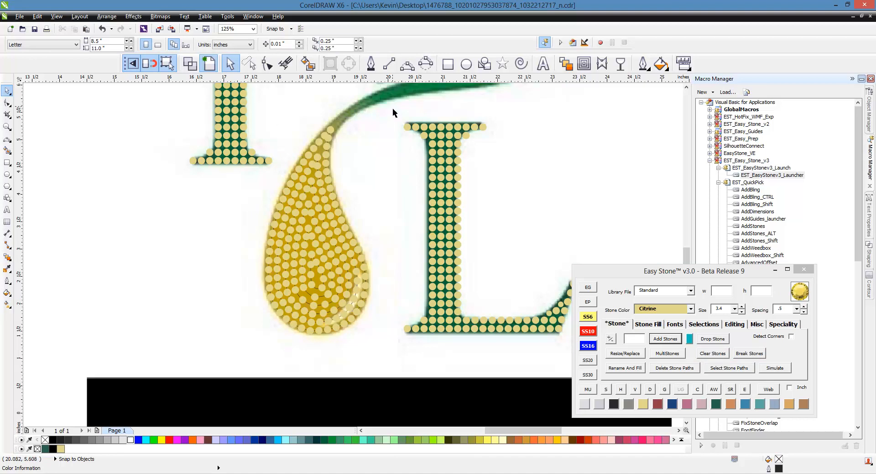
left_click_drag(394, 112, 245, 345)
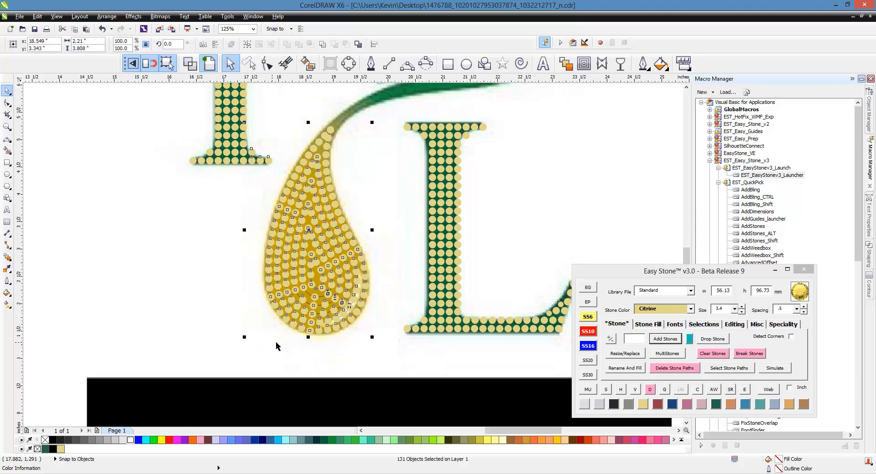
scroll(342, 313, "up", 2)
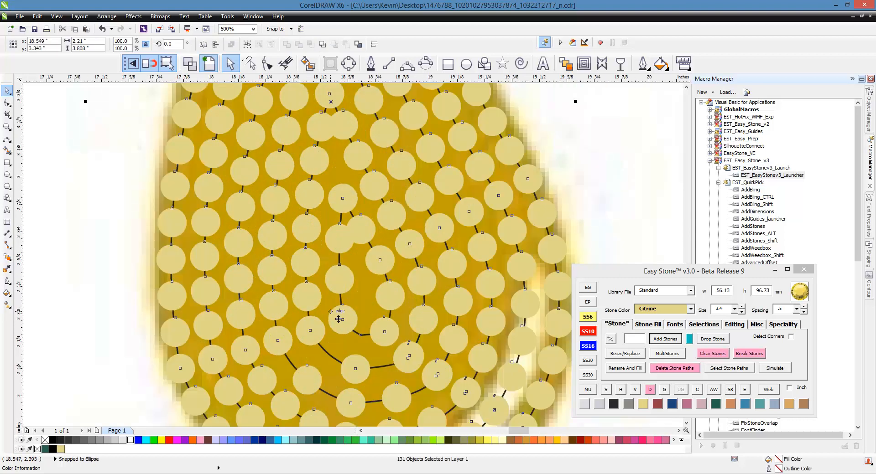
left_click(674, 368)
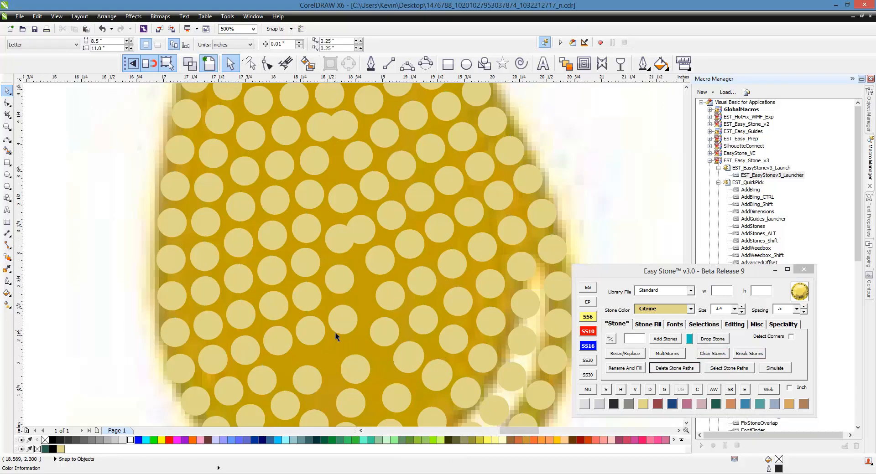
scroll(335, 332, "down", 1)
scroll(335, 332, "down", 1)
scroll(354, 182, "up", 2)
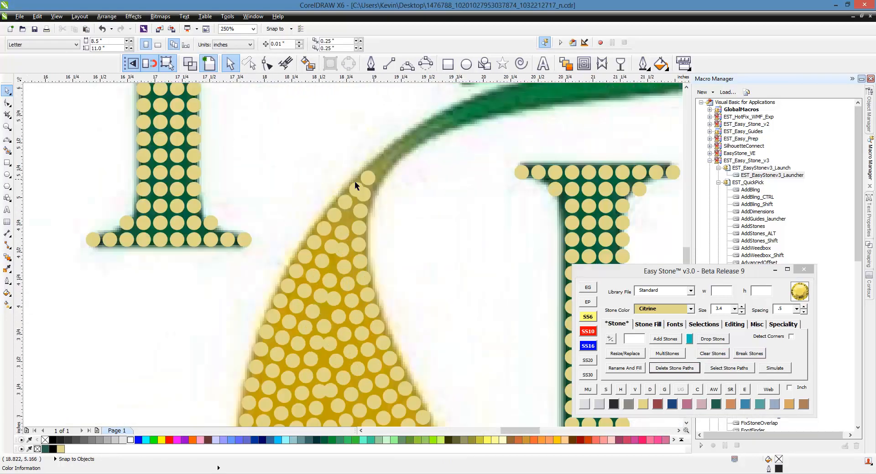
scroll(365, 158, "down", 2)
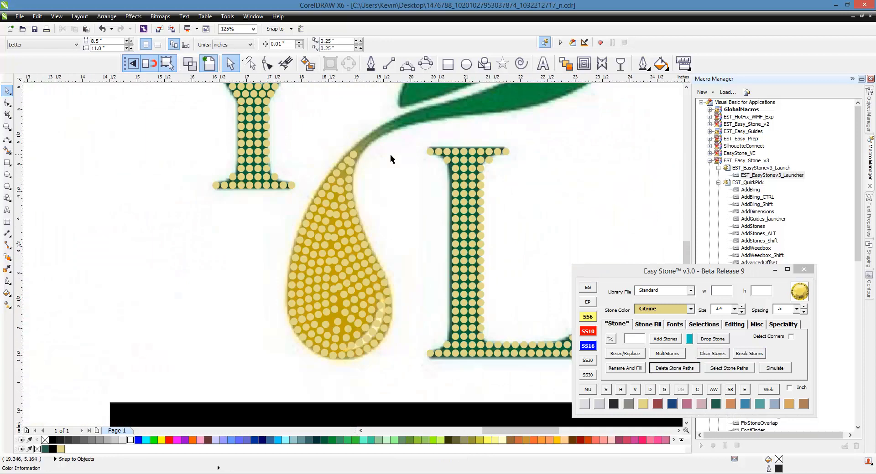
- Select all the drop's stones and check them for overlaps, deleting the overlapping ones
left_click_drag(417, 134, 259, 383)
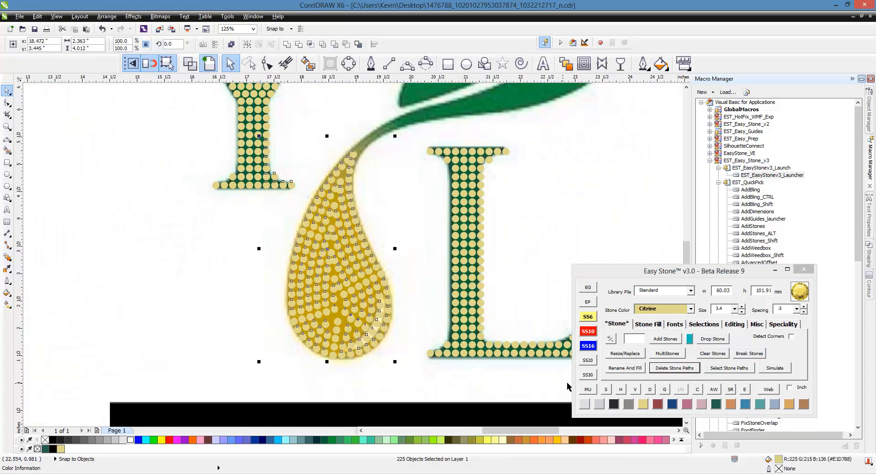
left_click(699, 392)
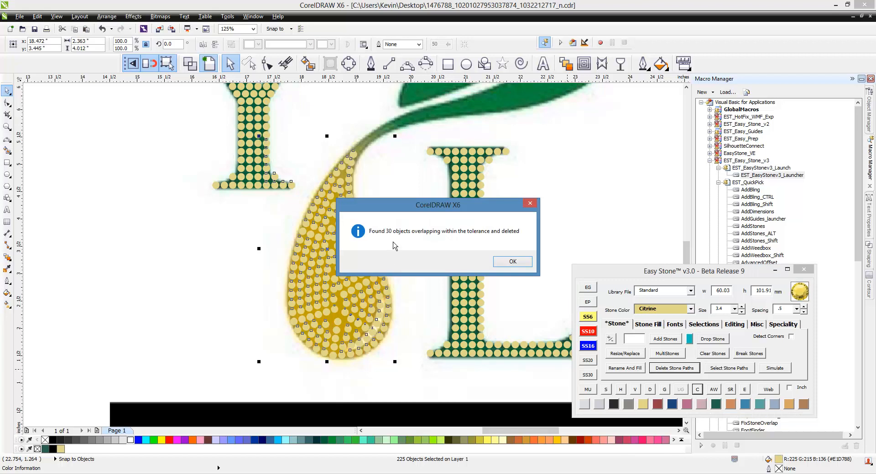
left_click(513, 261)
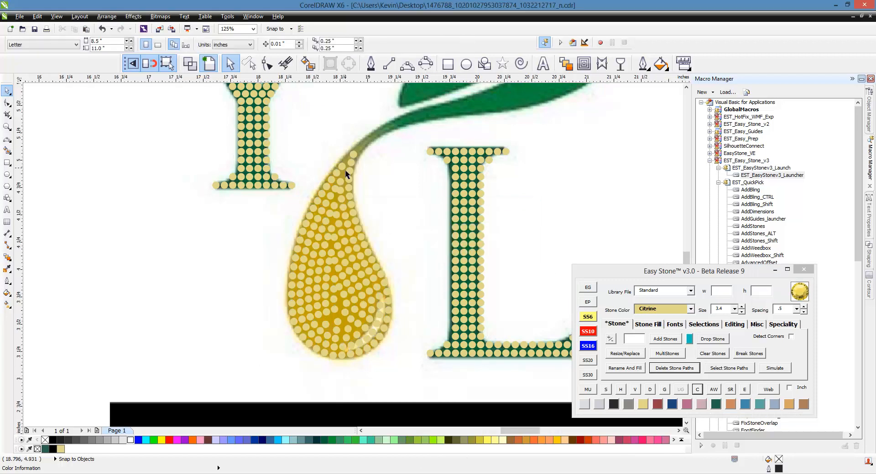
- Resize the stone just below the drop's tip stone to SS6 and place a copy of it beside it along the opposite edge
scroll(330, 161, "up", 2)
scroll(363, 109, "up", 1)
scroll(347, 143, "up", 1)
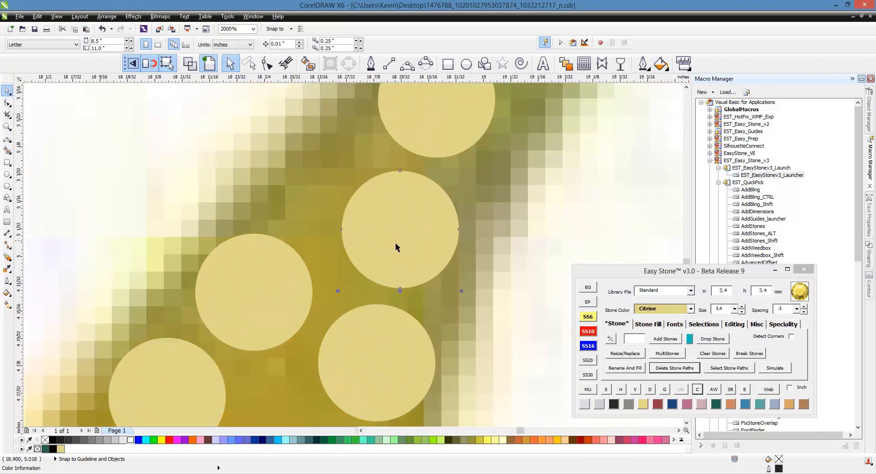
left_click(394, 242)
left_click(588, 318)
left_click_drag(420, 260, 327, 212)
scroll(352, 196, "down", 1)
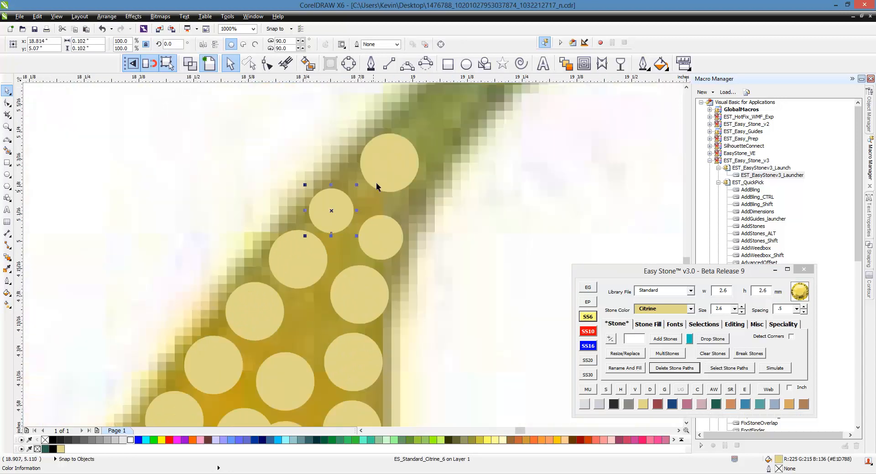
- Move the tip stone down toward the SS6 pair and place two copies of it in line up the stem
scroll(392, 181, "up", 1)
left_click_drag(396, 188, 384, 216)
scroll(381, 218, "down", 2)
scroll(369, 219, "up", 1)
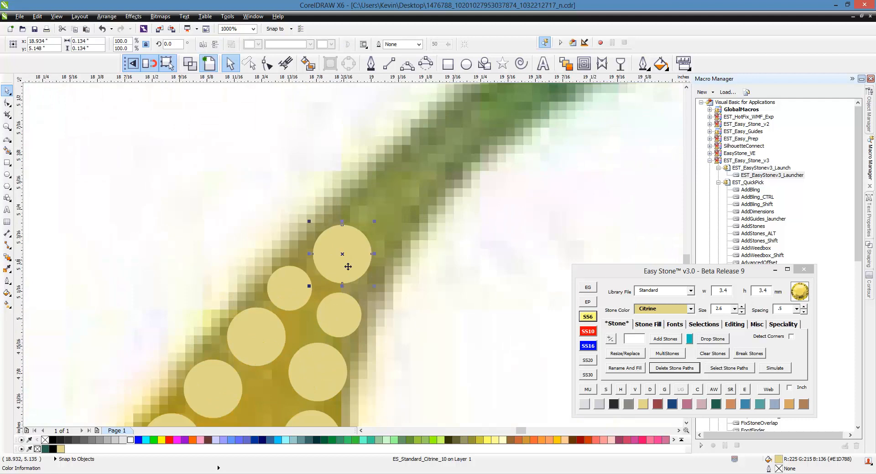
right_click(388, 204)
left_click_drag(342, 260, 432, 172)
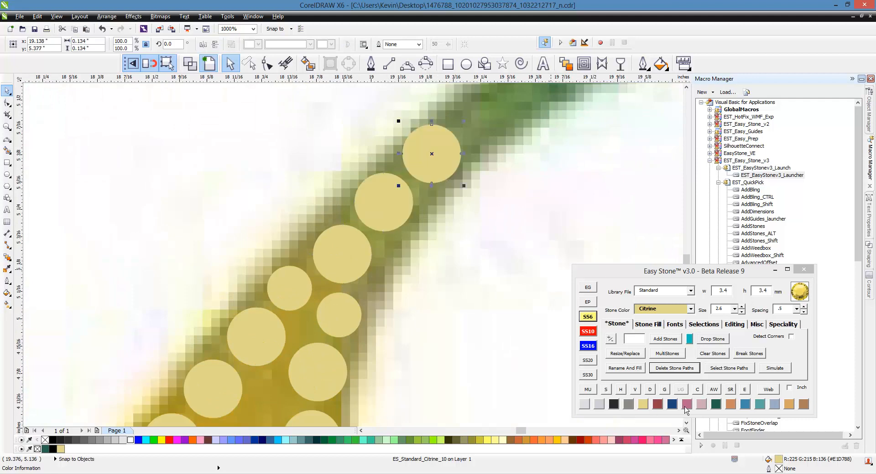
- Recolour the topmost stem stone Emerald Green
left_click(716, 405)
left_click(484, 250)
scroll(485, 199, "down", 2)
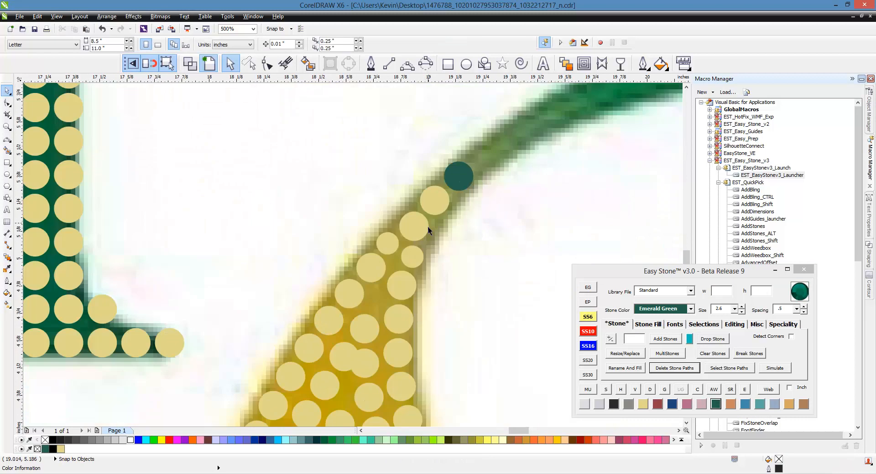
- Copy an SS6 stone from the neck of the drop into the gap between the larger stones just below
scroll(348, 321, "up", 1)
scroll(352, 329, "up", 1)
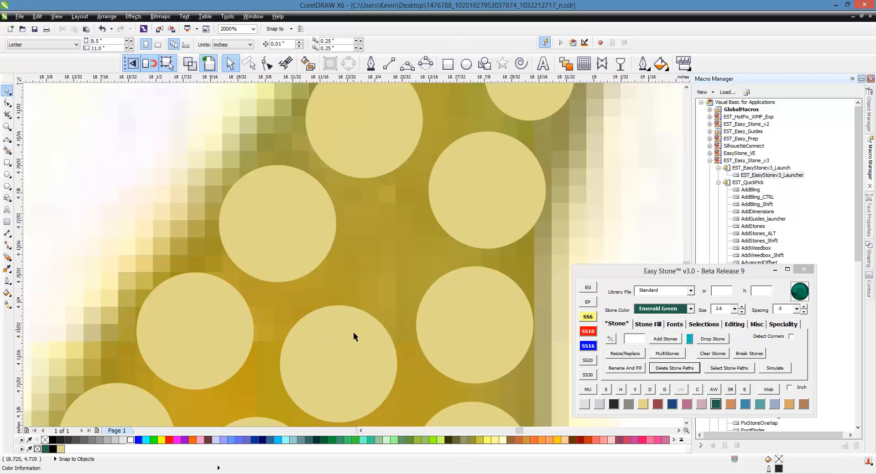
scroll(379, 270, "down", 1)
scroll(437, 196, "up", 1)
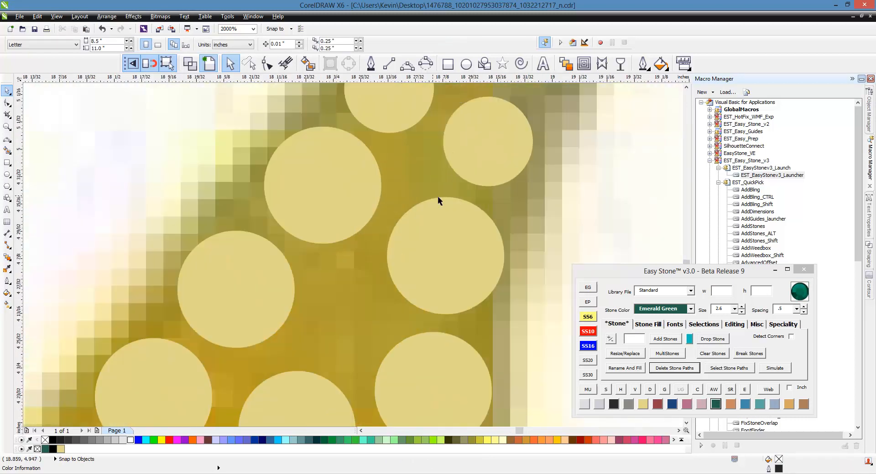
left_click_drag(490, 159, 350, 333)
scroll(392, 182, "down", 2)
scroll(343, 303, "up", 1)
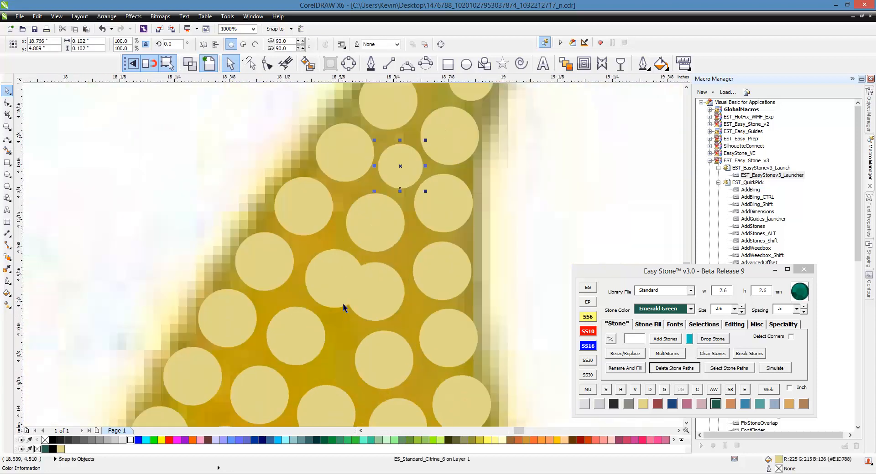
- Resize the two overlapping stones in the drop's upper middle to SS6 and move them apart within their row
scroll(321, 288, "up", 1)
left_click(321, 288)
left_click(407, 294, "shift")
left_click(590, 318)
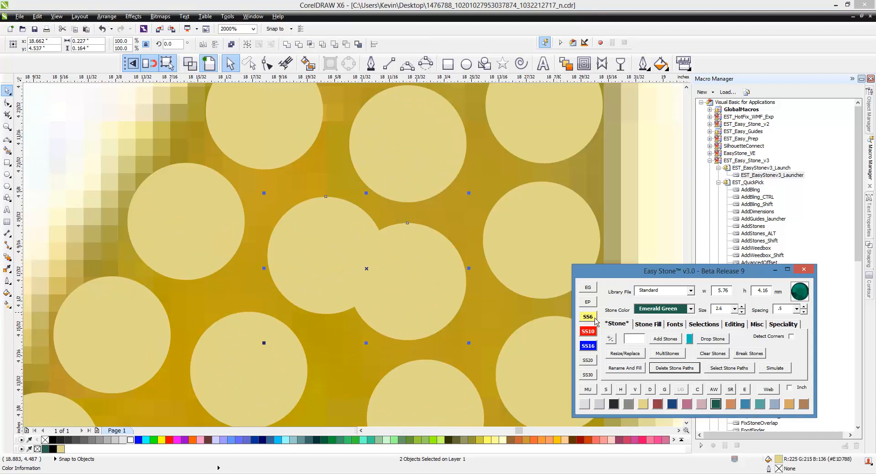
left_click(466, 324)
left_click_drag(417, 304, 433, 291)
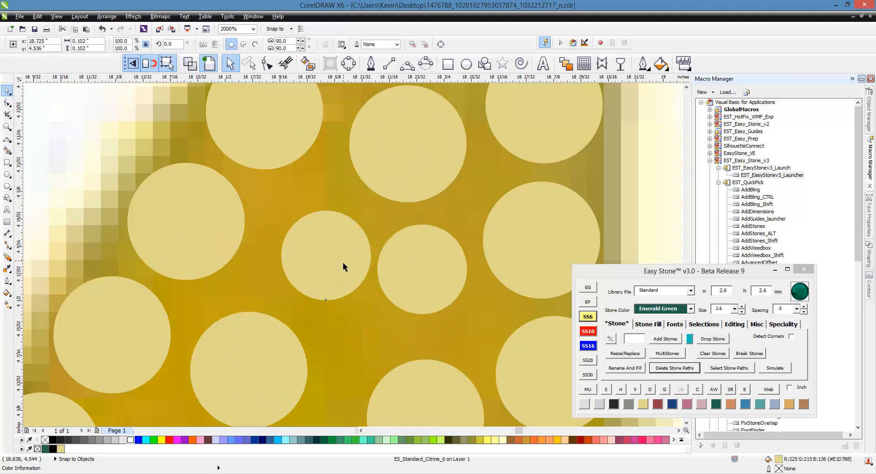
left_click_drag(349, 267, 334, 252)
- Nudge the stone below the SS6 pair upward, then re-space that row of four stones evenly and delete its path
scroll(386, 189, "down", 2)
scroll(395, 228, "up", 2)
left_click_drag(443, 247, 431, 228)
scroll(304, 218, "down", 1)
left_click(232, 210)
left_click(294, 217, "shift")
left_click(371, 226, "shift")
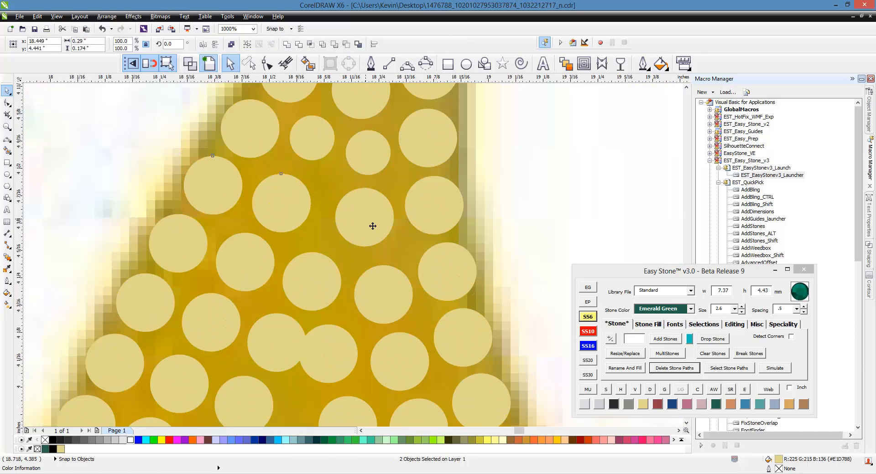
left_click(450, 222, "shift")
left_click(732, 325)
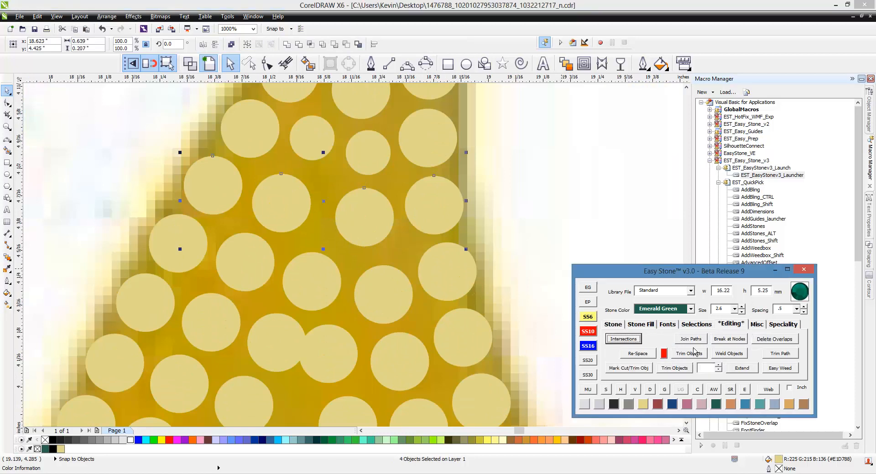
left_click(652, 355)
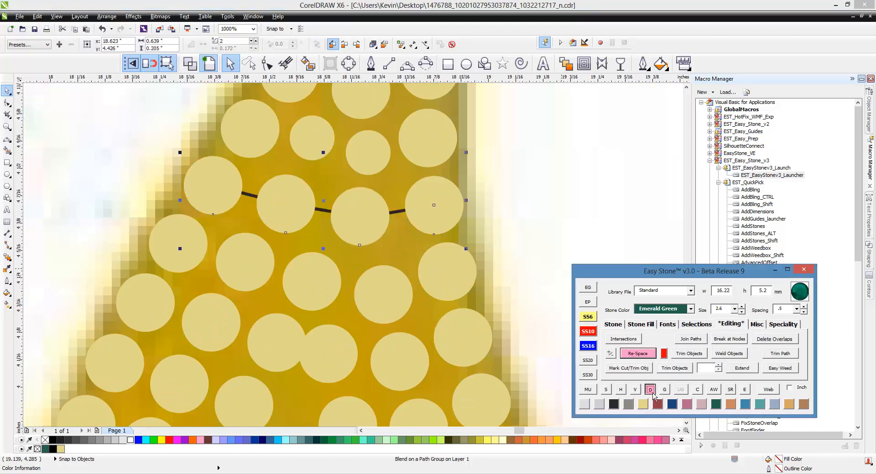
- Nudge the second stone from the edge in the next row down, then re-space its five stones and delete the path
left_click(396, 285)
left_click_drag(398, 283, 391, 276)
left_click(428, 286)
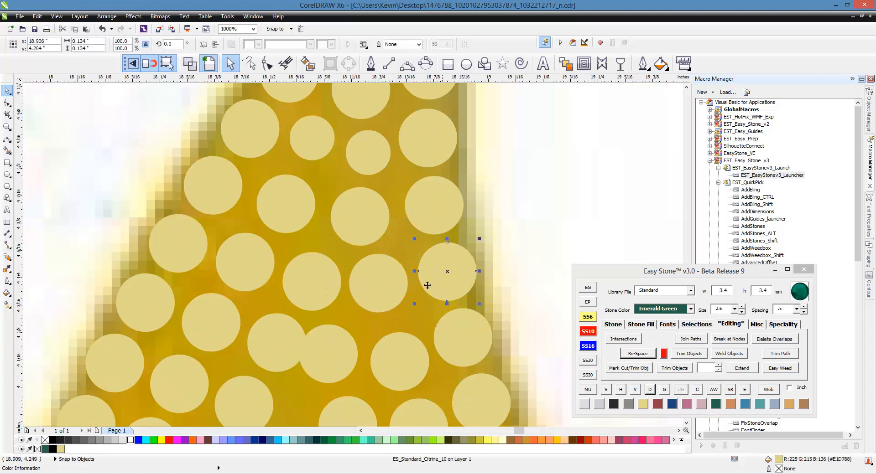
left_click(379, 288, "shift")
left_click(310, 279, "shift")
left_click(242, 264, "shift")
left_click(178, 257, "shift")
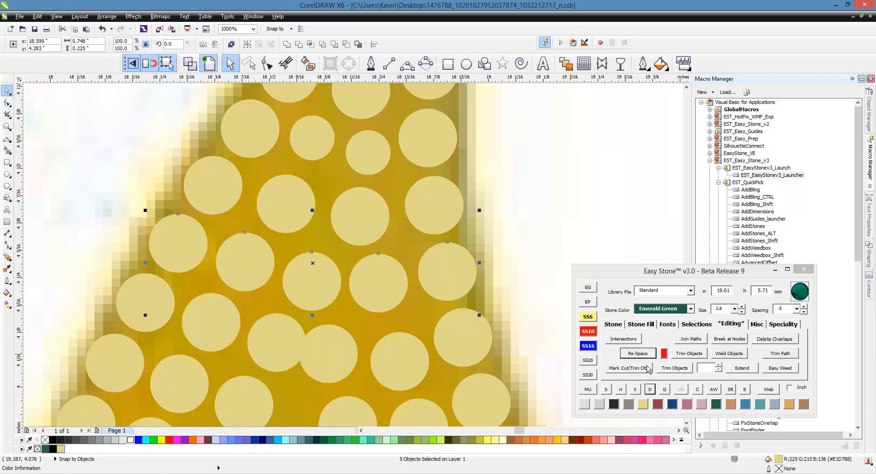
left_click(639, 354)
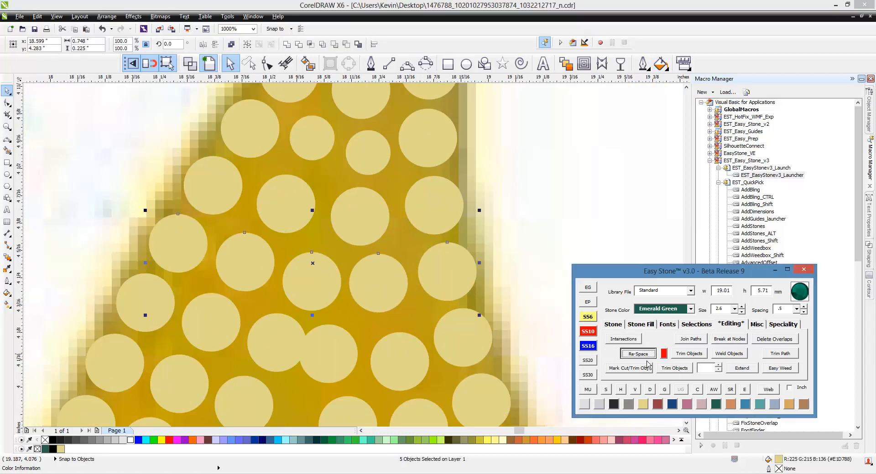
left_click(651, 391)
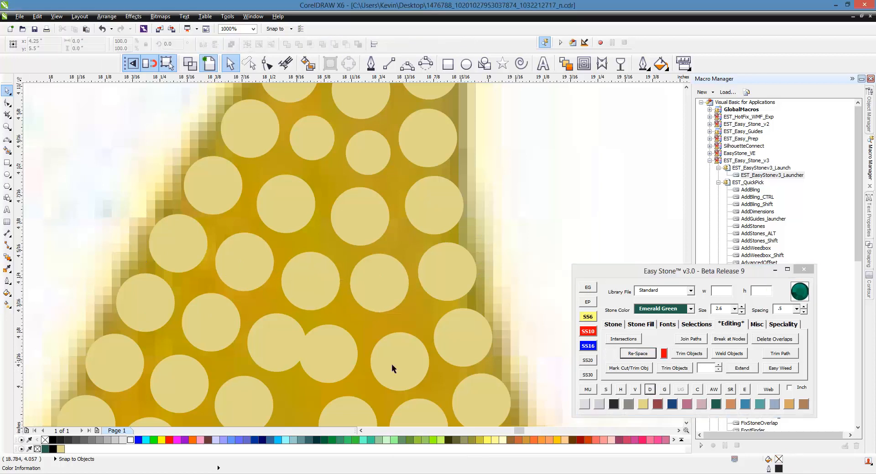
- Shift the stone beside the edge in the following row, then re-space that row's six stones to separate the overlapping pair
left_click_drag(426, 361, 423, 353)
left_click(449, 345)
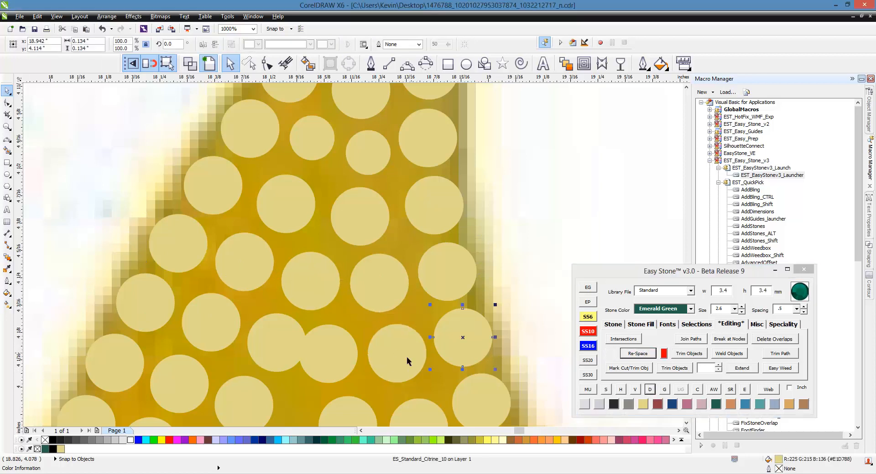
left_click(404, 356, "shift")
left_click(341, 357, "shift")
left_click(269, 349, "shift")
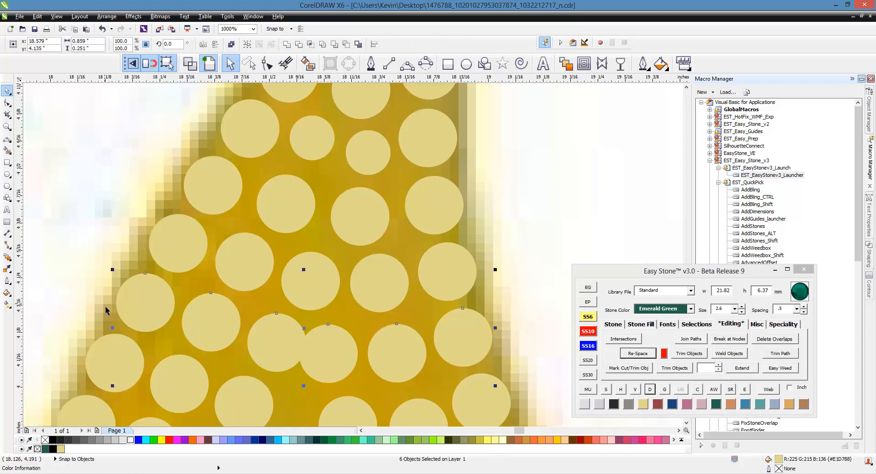
left_click(638, 355)
left_click(649, 390)
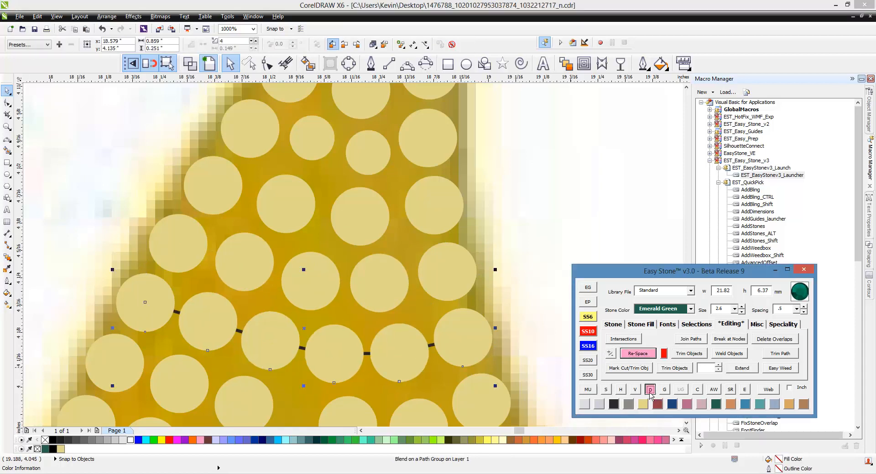
- Nudge a stone in the row with the central gap, then re-space that row as seven stones and delete its path
scroll(417, 212, "down", 3)
scroll(373, 313, "up", 3)
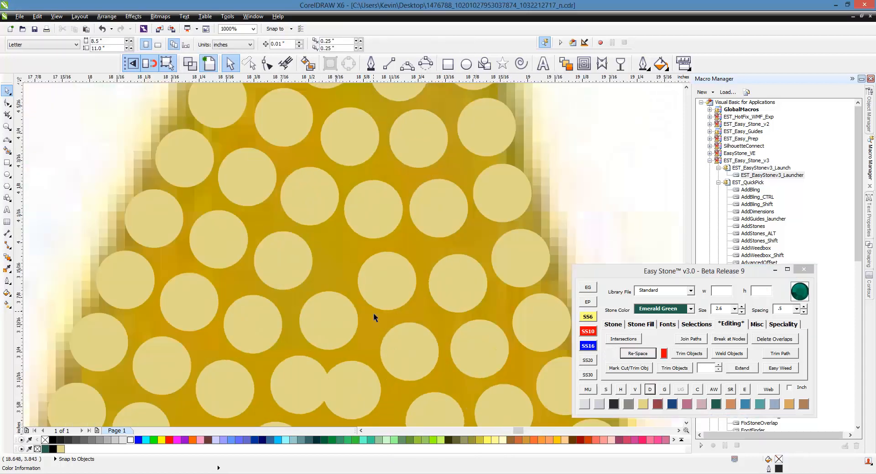
left_click(338, 315)
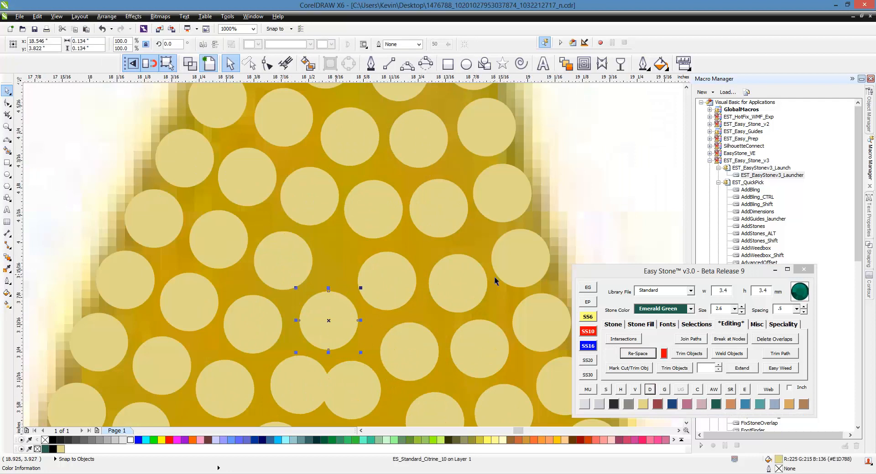
left_click_drag(476, 282, 473, 274)
left_click(532, 271, "shift")
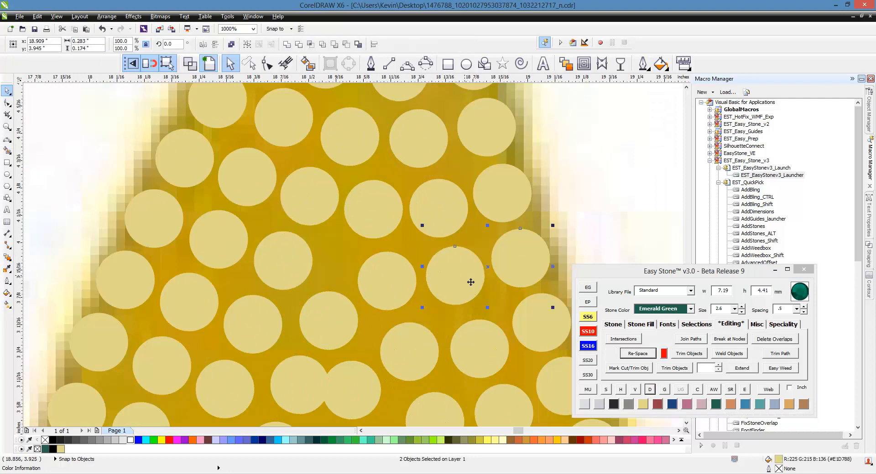
left_click(393, 284, "shift")
left_click(277, 268, "shift")
left_click(219, 245, "shift")
left_click(160, 228, "shift")
left_click(628, 355)
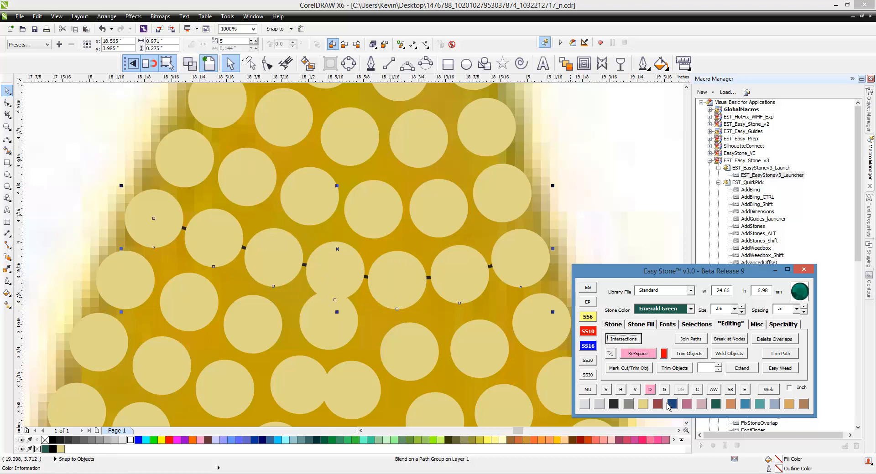
left_click(655, 392)
- Resize the middle stone of the seven-stone row to SS6, then re-space the row again and delete its path
left_click(360, 282)
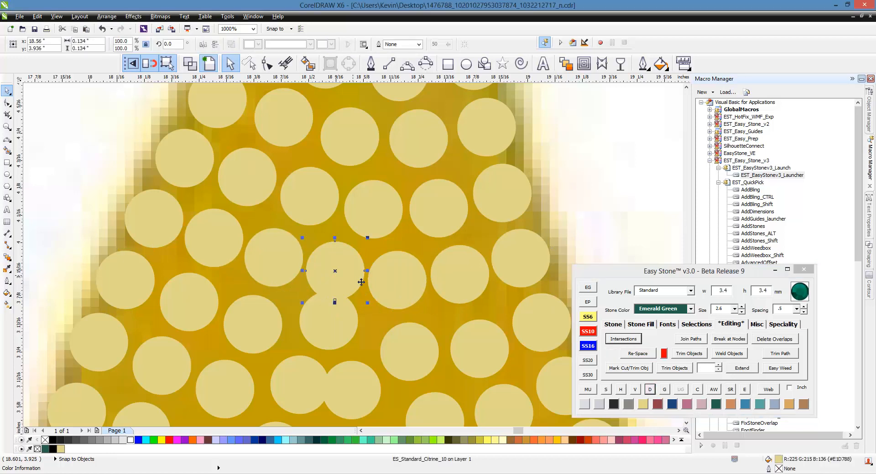
left_click(588, 331)
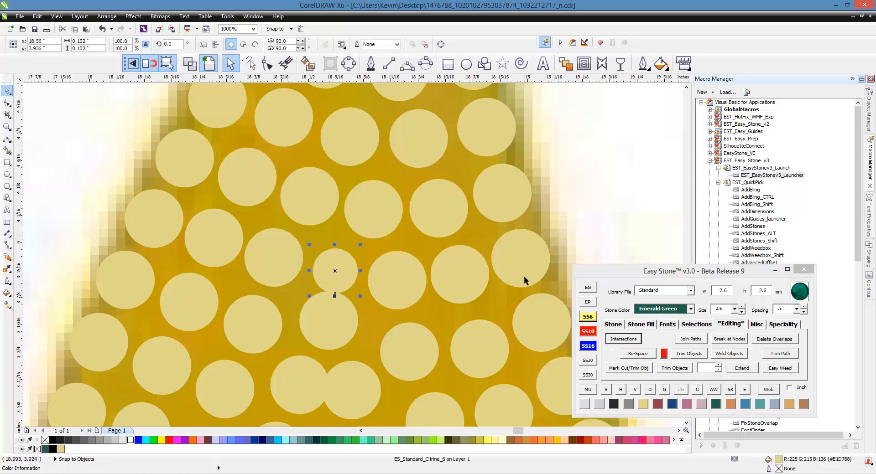
left_click_drag(523, 275, 382, 277)
left_click(335, 271, "shift")
left_click(297, 270, "shift")
left_click(215, 239, "shift")
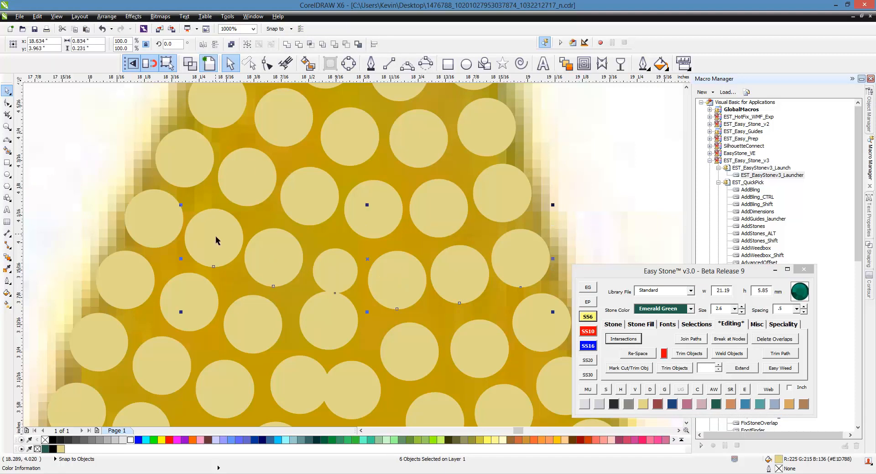
left_click(178, 230, "shift")
left_click(635, 355)
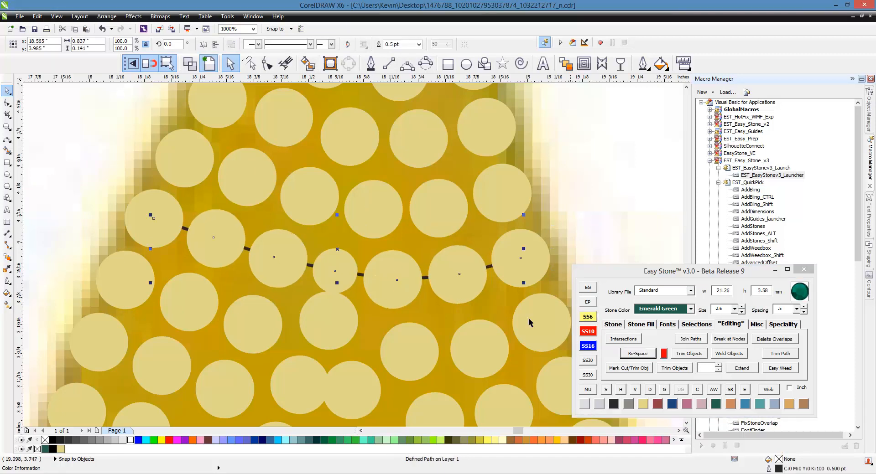
left_click(650, 390)
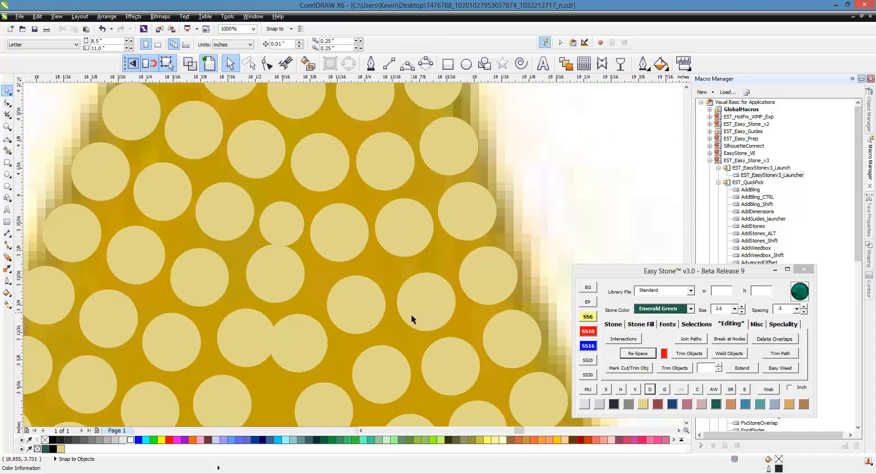
- Nudge three stones in the row below the single SS6 stone to even out their gaps and clear the overlap
scroll(418, 311, "up", 1)
left_click_drag(432, 312, 424, 292)
left_click_drag(336, 294, 331, 285)
scroll(421, 241, "down", 1)
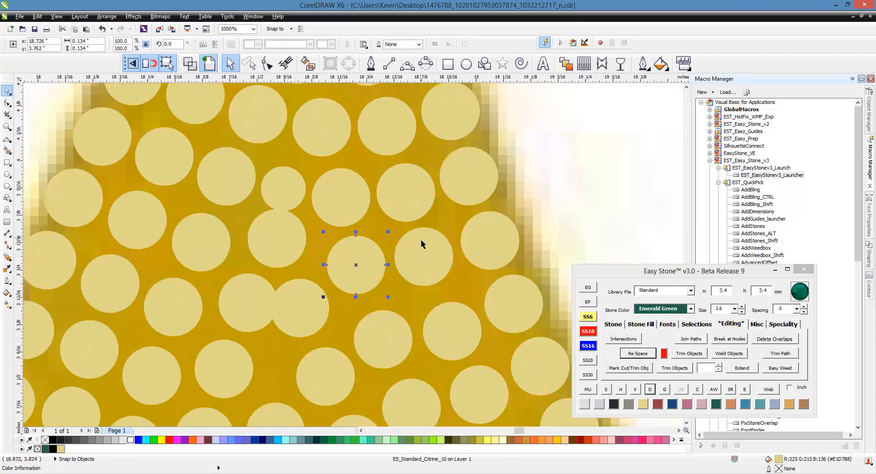
scroll(288, 248, "up", 1)
left_click_drag(288, 243, 291, 264)
scroll(384, 233, "down", 2)
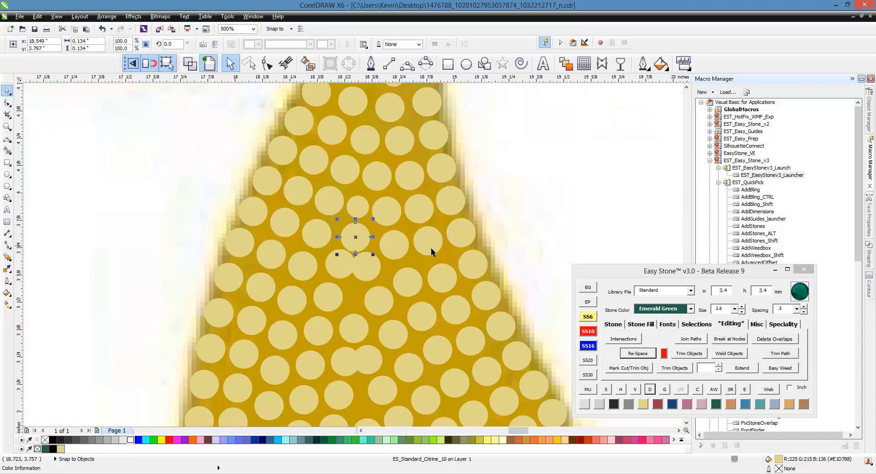
- Re-space the seven-stone row just below the single SS6 stone and delete its path
left_click(461, 239)
scroll(423, 242, "up", 1)
left_click(425, 242, "shift")
left_click(364, 240, "shift")
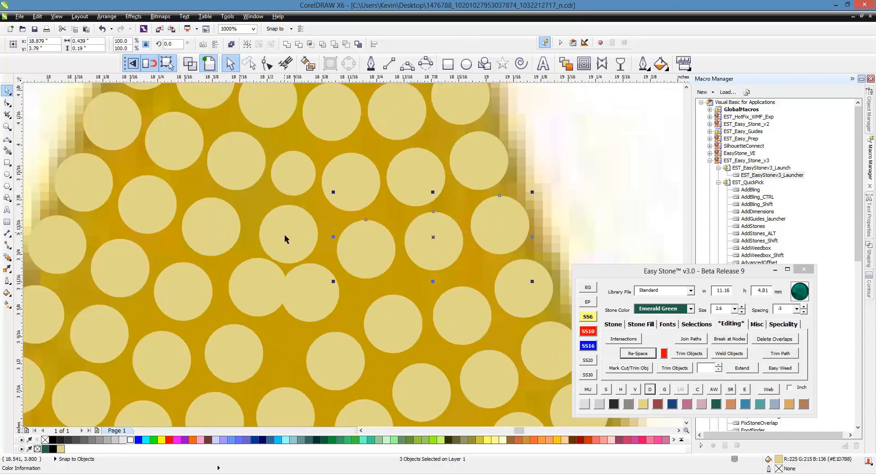
left_click(284, 234, "shift")
left_click(212, 231, "shift")
left_click(147, 204, "shift")
left_click(91, 187, "shift")
left_click(293, 173, "shift")
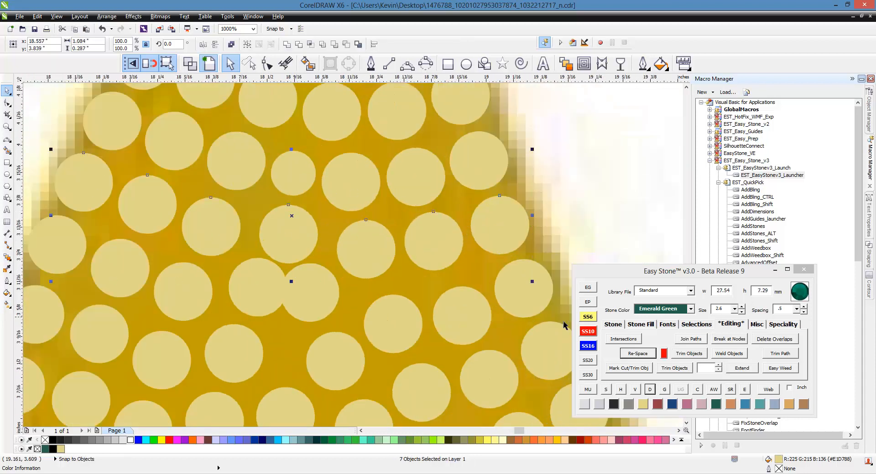
left_click(641, 355)
left_click(651, 391)
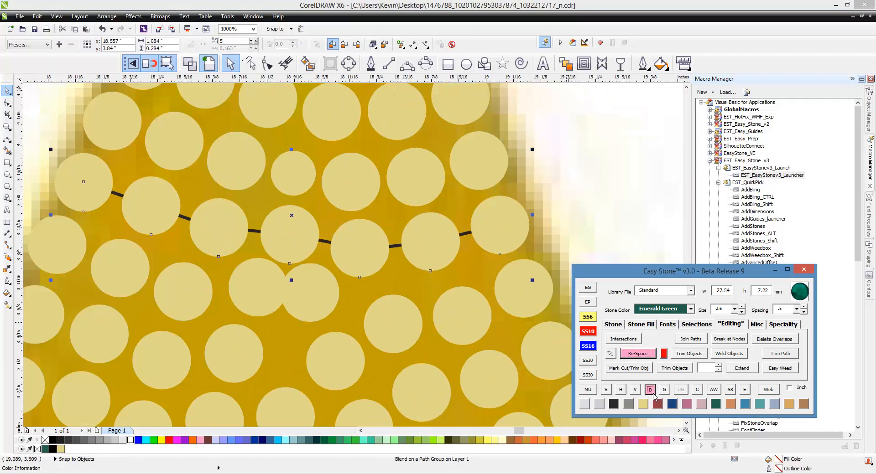
- Nudge apart the two overlapping stones in the middle of the row below the re-spaced seven-stone row
scroll(325, 299, "down", 1)
scroll(306, 310, "up", 2)
left_click_drag(265, 253, 257, 280)
left_click_drag(365, 250, 385, 279)
scroll(384, 279, "down", 1)
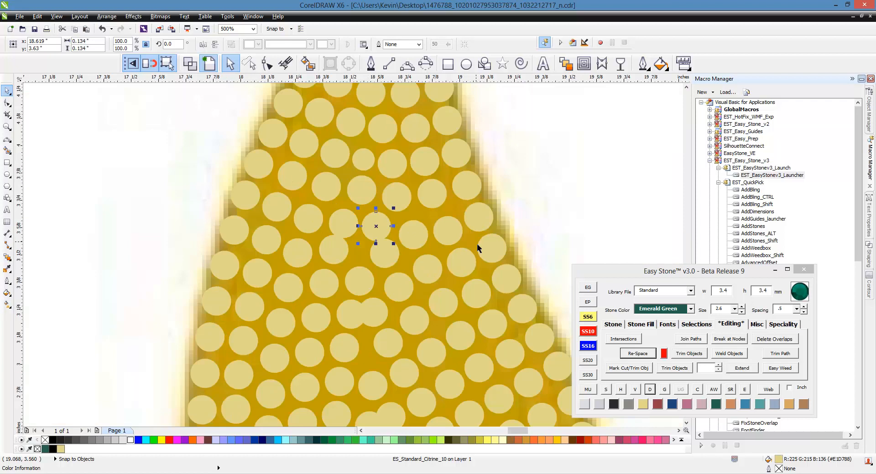
- Re-space that next row as eight stones across the drop and delete its path
scroll(387, 230, "up", 2)
left_click(499, 219)
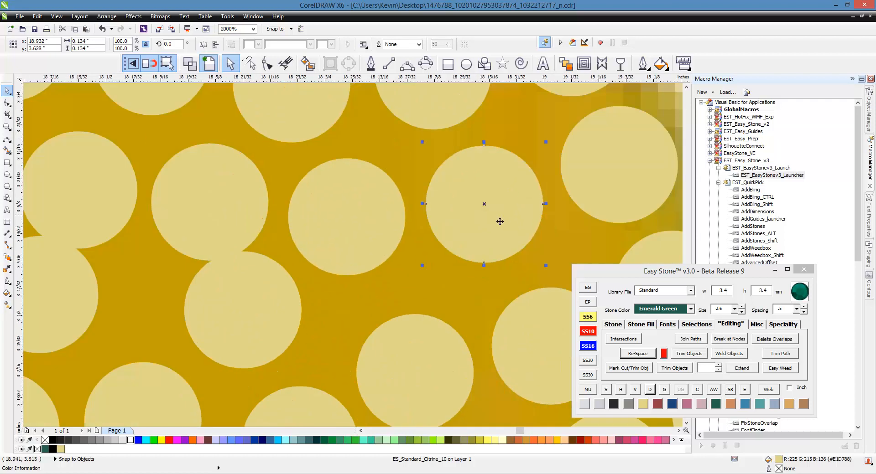
scroll(501, 220, "down", 1)
left_click(561, 214, "shift")
left_click(429, 217, "shift")
left_click(360, 214, "shift")
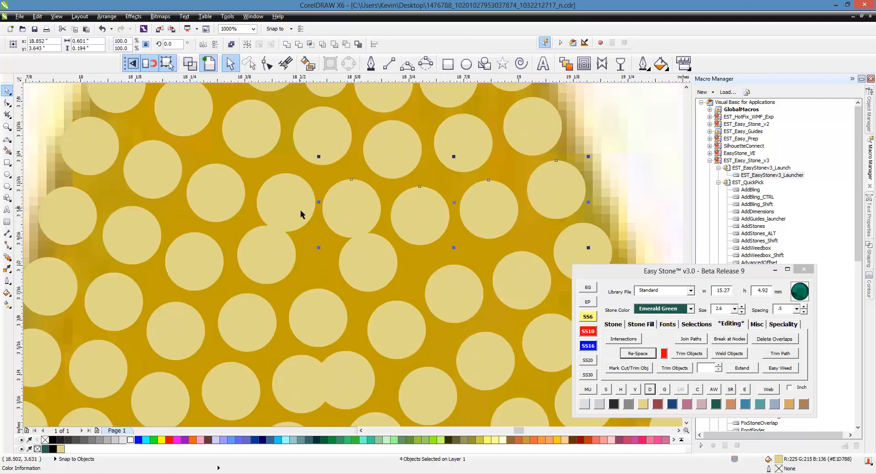
left_click(200, 202, "shift")
left_click(151, 178, "shift")
left_click(108, 164, "shift")
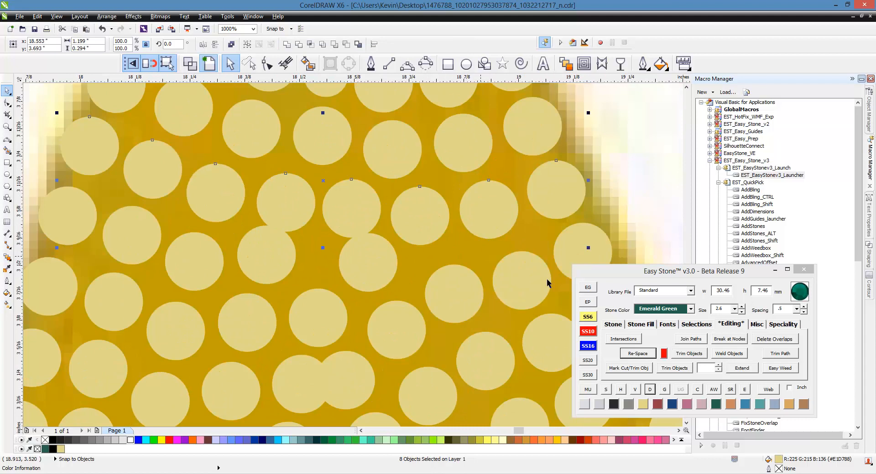
left_click(637, 353)
left_click(653, 393)
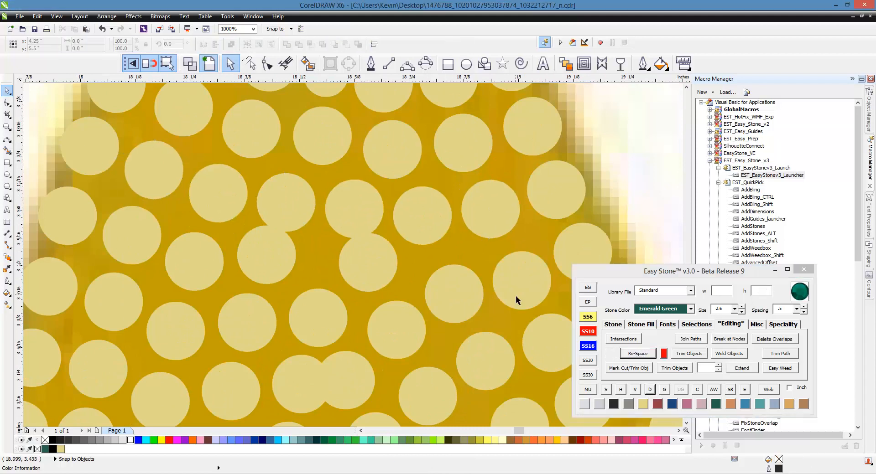
- Examine the drop's wider lower part for stones that are unevenly spaced or overlapping
left_click(501, 273)
scroll(450, 252, "down", 1)
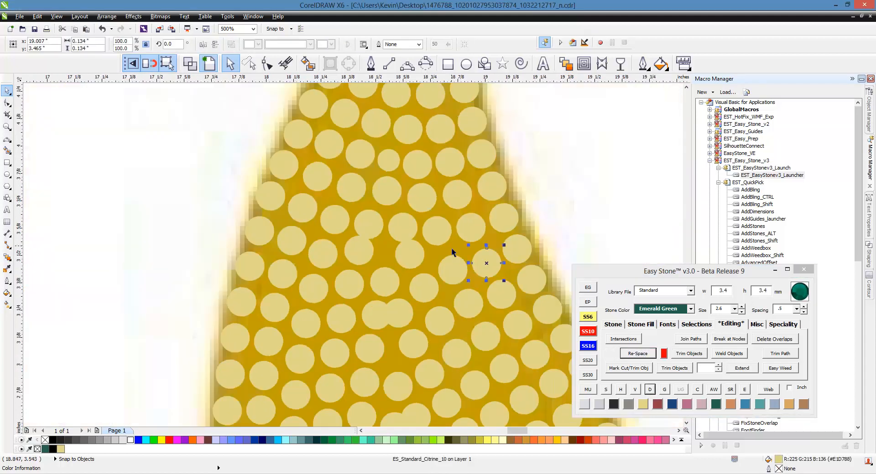
scroll(451, 251, "down", 1)
scroll(406, 329, "down", 1)
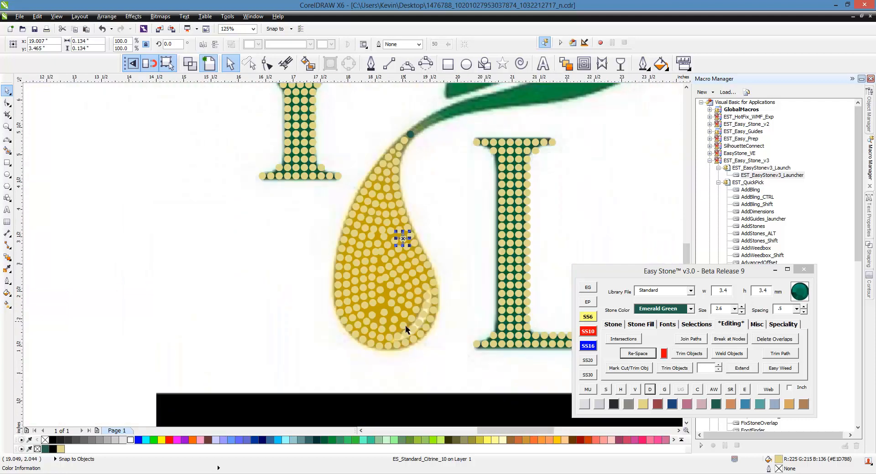
scroll(404, 327, "up", 1)
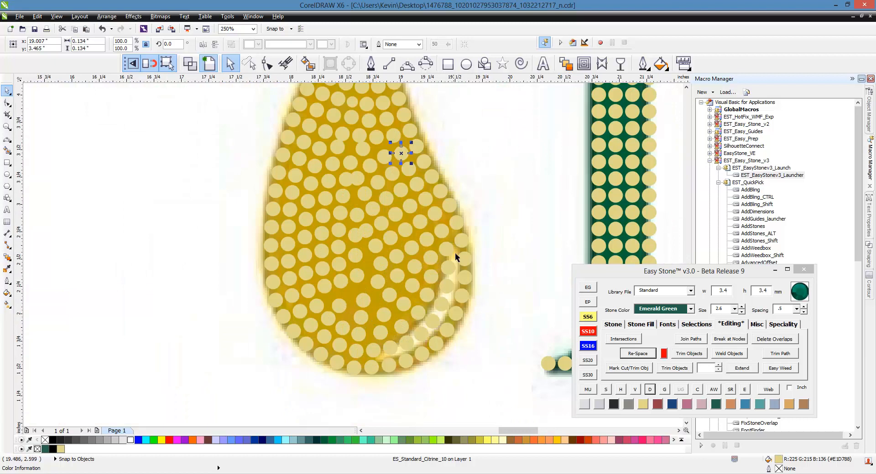
left_click(477, 179)
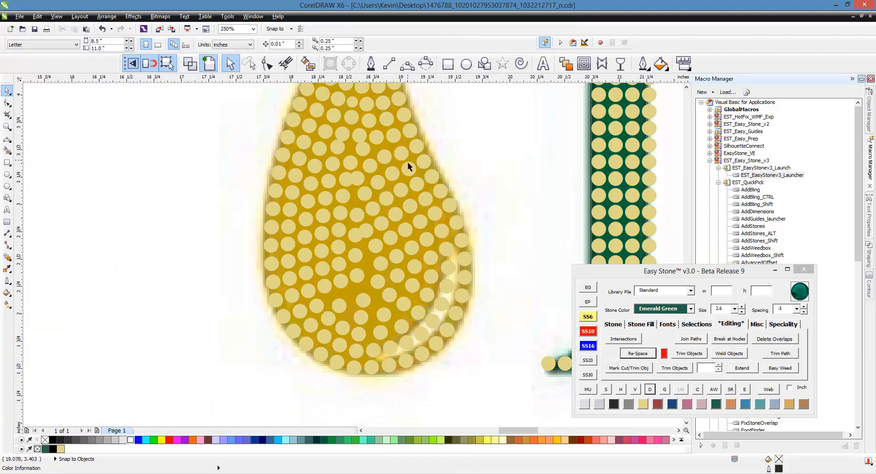
scroll(389, 131, "up", 1)
scroll(389, 131, "down", 1)
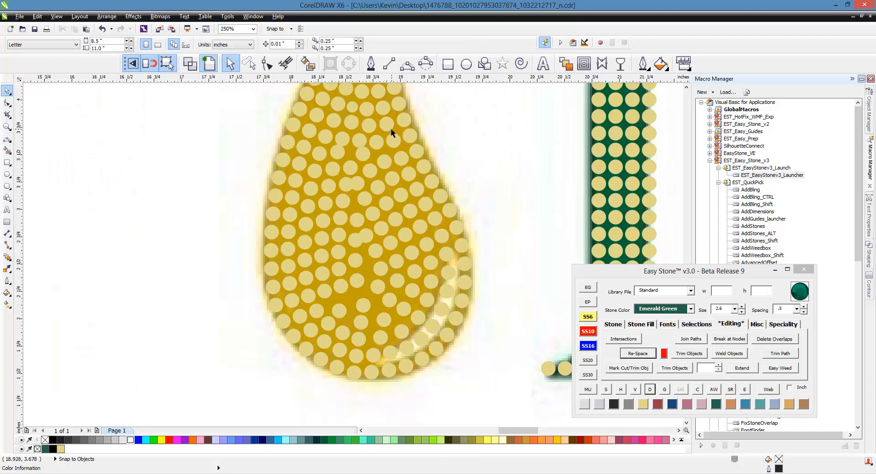
- Re-space the stones of the second ring in from the drop's outline, running down one side, around the bottom and up the other
left_click(391, 129)
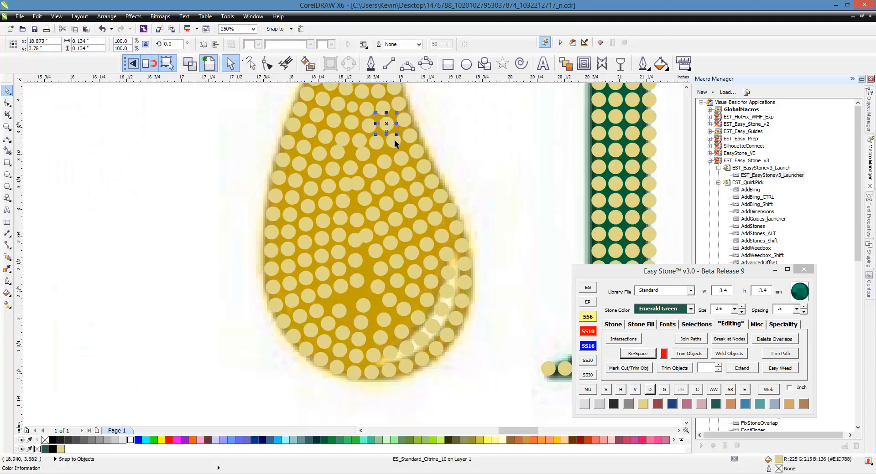
left_click(394, 139, "shift")
left_click(403, 163, "shift")
left_click(410, 178, "shift")
left_click(417, 190, "shift")
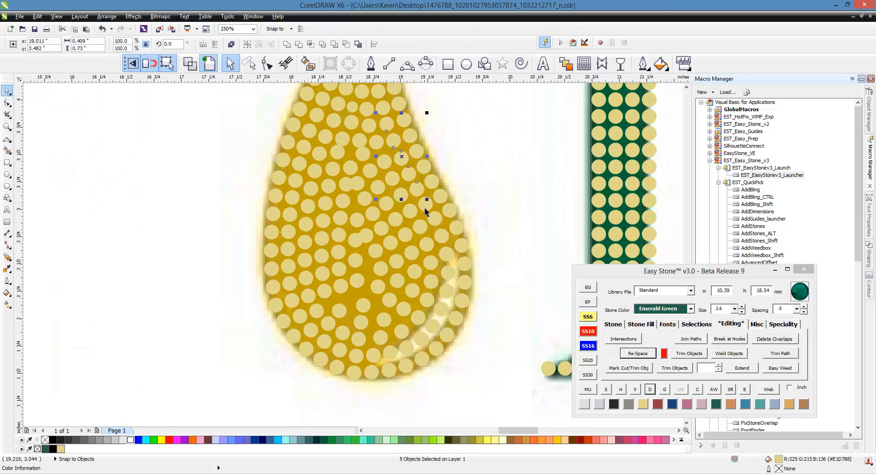
left_click(424, 207, "shift")
left_click(432, 220, "shift")
left_click(439, 237, "shift")
left_click(443, 256, "shift")
left_click(449, 274, "shift")
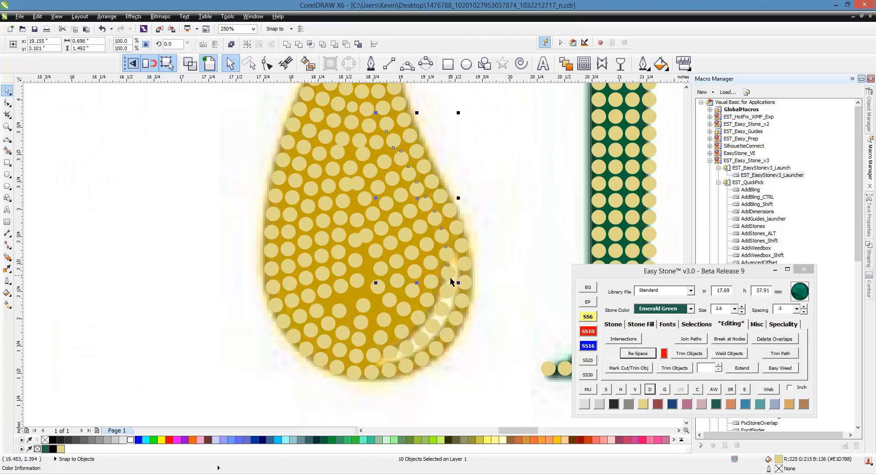
left_click(442, 301, "shift")
left_click(438, 319, "shift")
left_click(424, 350, "shift")
left_click(410, 358, "shift")
left_click(394, 361, "shift")
left_click(374, 362, "shift")
left_click(344, 355, "shift")
left_click(317, 343, "shift")
left_click(321, 341, "shift")
left_click(314, 334, "shift")
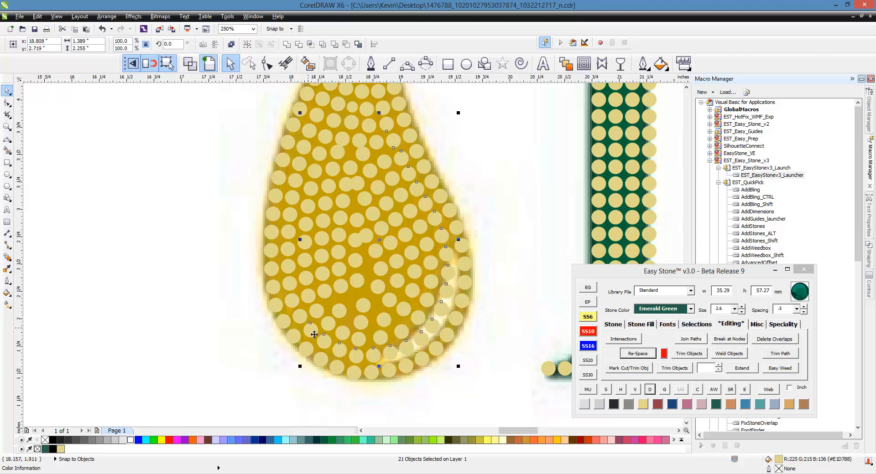
left_click(290, 294, "shift")
left_click(288, 275, "shift")
left_click(287, 260, "shift")
left_click(283, 238, "shift")
left_click(290, 234, "shift")
left_click(319, 120, "shift")
left_click(638, 355)
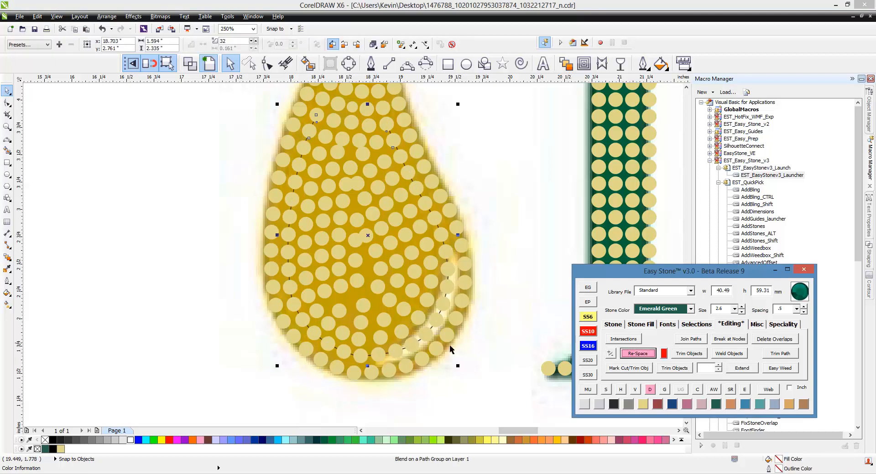
- Adjust the second ring's stone count to 33 blend steps and delete its path
left_click(616, 357)
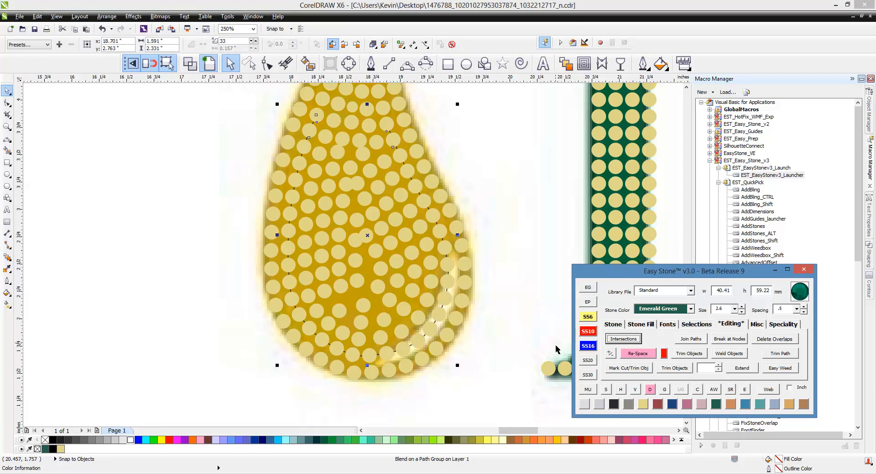
left_click(615, 358)
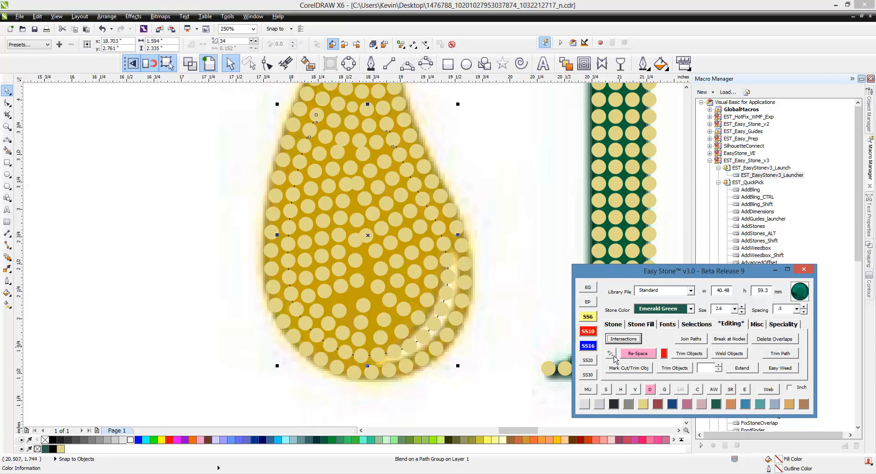
left_click(615, 359)
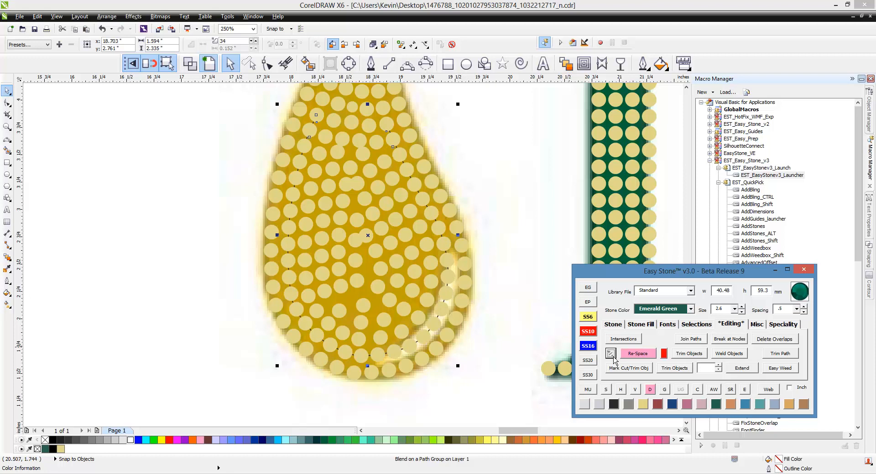
left_click(649, 390)
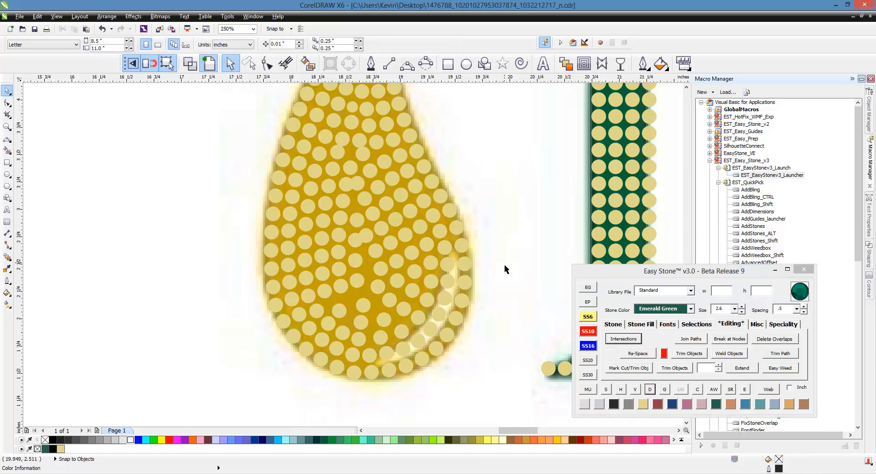
- Re-space the third ring of stones in from the drop's outline, raise it to 31 blend steps and delete its path
scroll(376, 126, "up", 1)
left_click(367, 129)
left_click(378, 160, "shift")
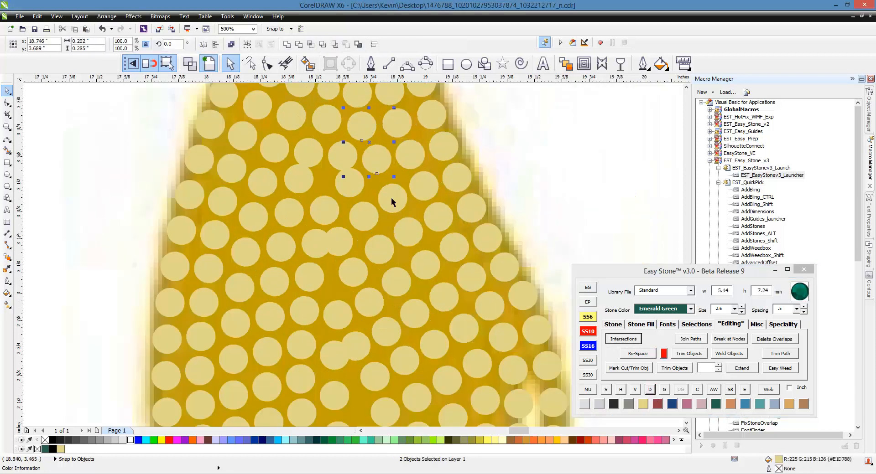
left_click(392, 199, "shift")
left_click(408, 230, "shift")
left_click(425, 263, "shift")
left_click(443, 296, "shift")
left_click(464, 327, "shift")
left_click(477, 363, "shift")
left_click(482, 398, "shift")
scroll(500, 217, "down", 1)
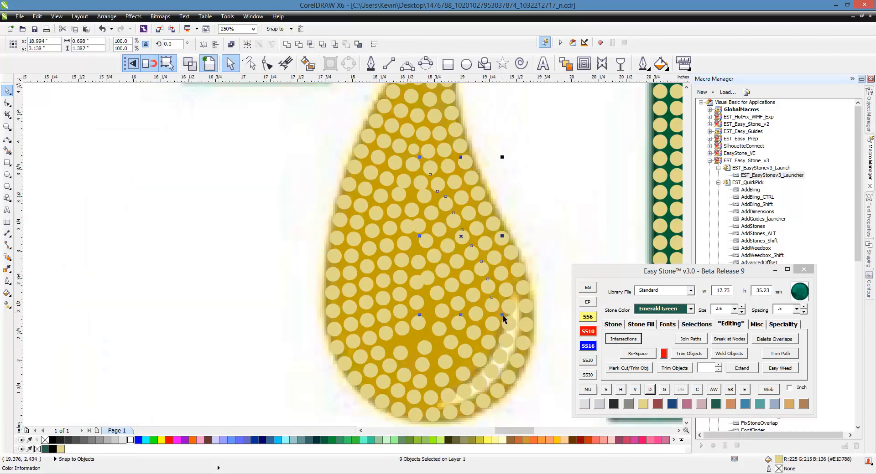
left_click(494, 326, "shift")
left_click(485, 349, "shift")
left_click(479, 362, "shift")
left_click(465, 378, "shift")
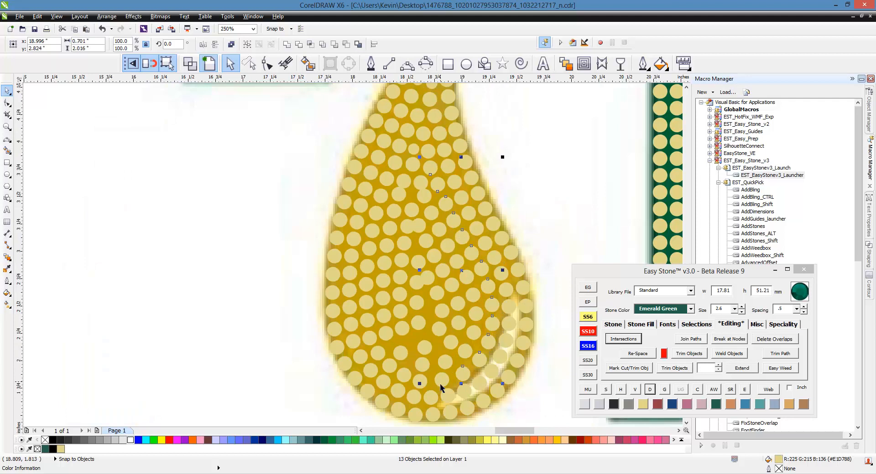
left_click(440, 384, "shift")
left_click(422, 383, "shift")
left_click(403, 375, "shift")
left_click(390, 368, "shift")
left_click(374, 356, "shift")
left_click(369, 339, "shift")
left_click(368, 321, "shift")
left_click(366, 304, "shift")
left_click(367, 285, "shift")
left_click(369, 267, "shift")
left_click(367, 249, "shift")
left_click(375, 232, "shift")
left_click(394, 168, "shift")
left_click(406, 153, "shift")
left_click(413, 133, "shift")
left_click(651, 355)
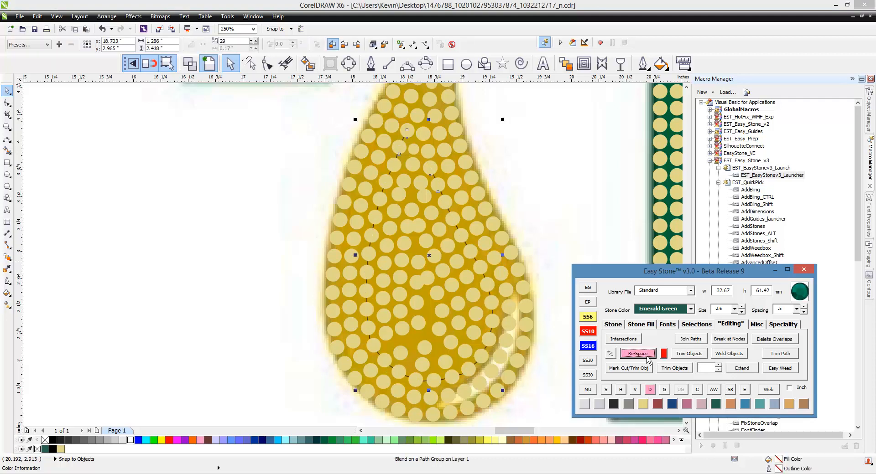
left_click(610, 355)
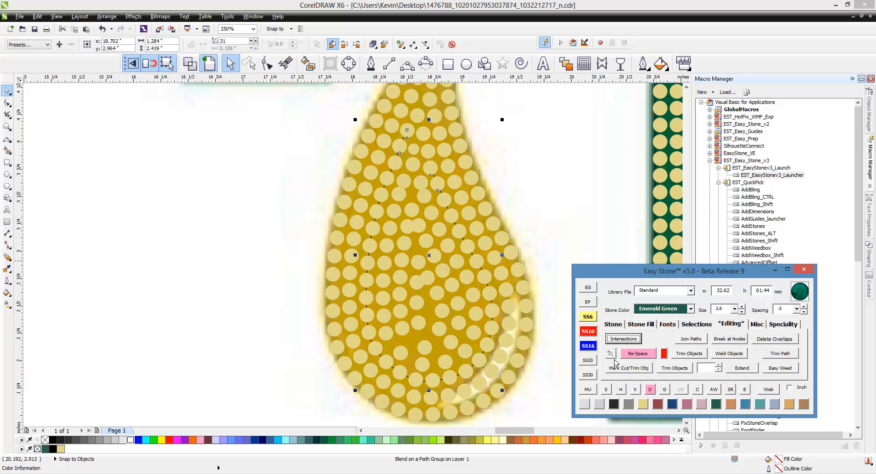
left_click(545, 233)
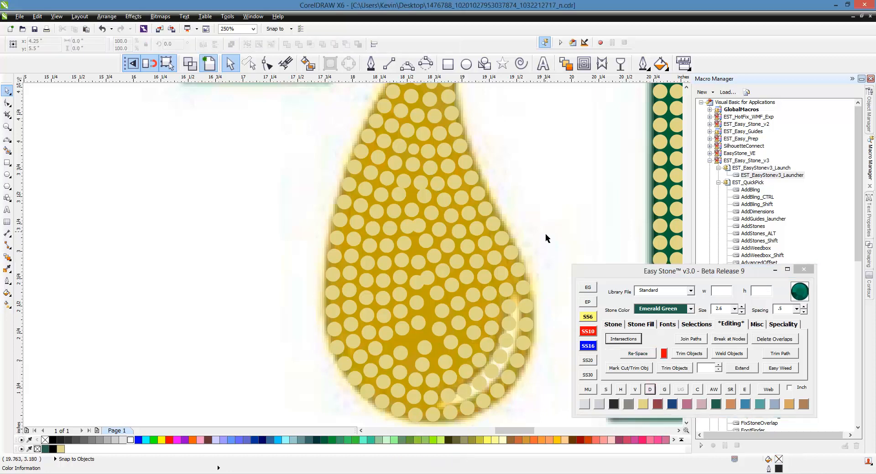
- Re-space the 25 stones of the fourth ring in from the drop's outline
scroll(410, 201, "up", 2)
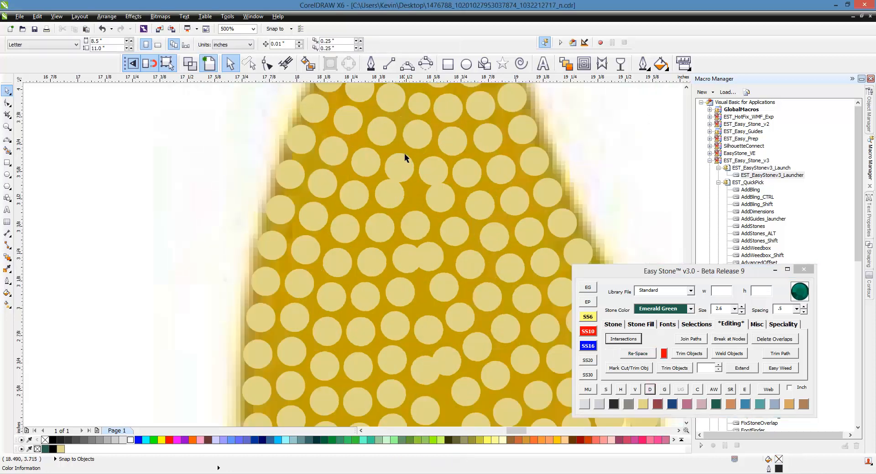
left_click(408, 176)
left_click(389, 192, "shift")
left_click(380, 227, "shift")
left_click(372, 262, "shift")
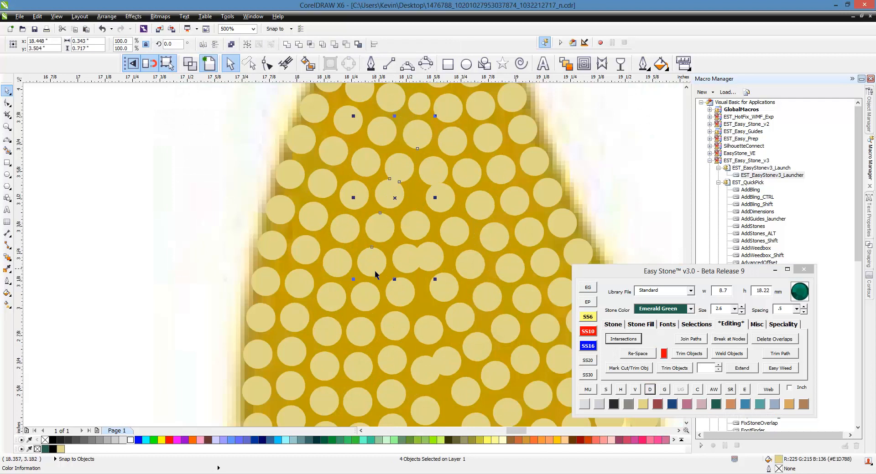
left_click(365, 296, "shift")
left_click(360, 330, "shift")
left_click(358, 374, "shift")
left_click(356, 395, "shift")
scroll(356, 396, "down", 2)
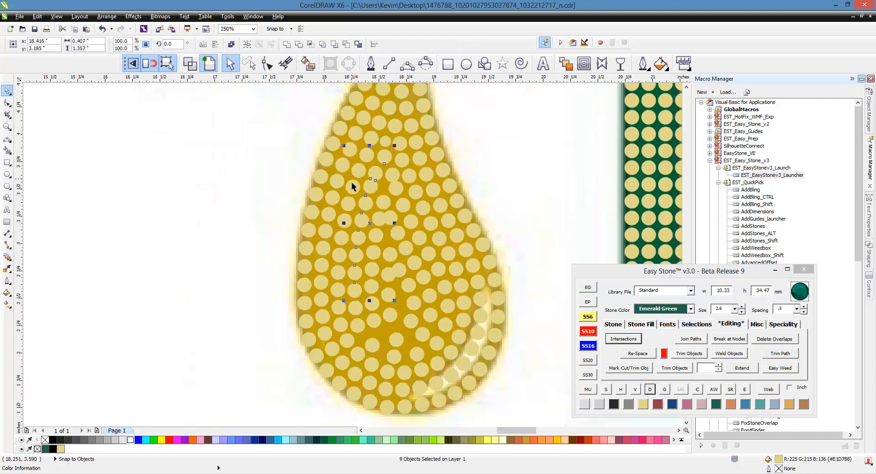
scroll(319, 275, "up", 2)
left_click(319, 276, "shift")
left_click(322, 305, "shift")
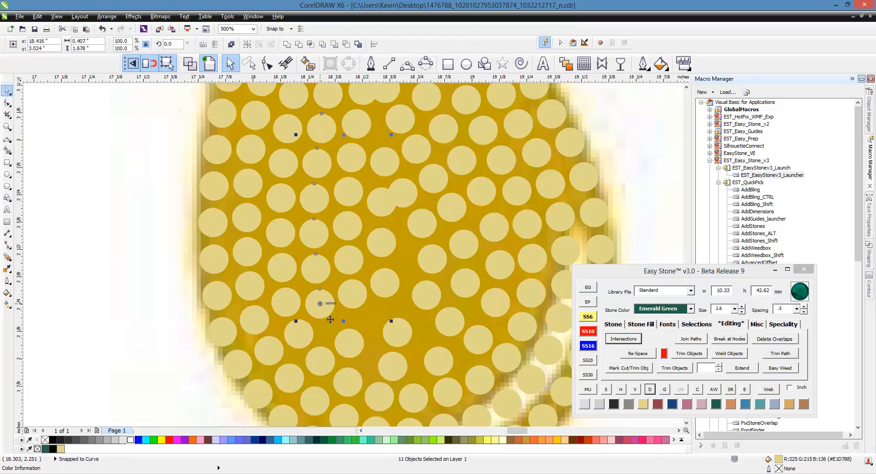
left_click(347, 341, "shift")
left_click(388, 368, "shift")
left_click(430, 367, "shift")
left_click(497, 304, "shift")
left_click(500, 264, "shift")
left_click(494, 227, "shift")
left_click(483, 196, "shift")
left_click(461, 157, "shift")
left_click(444, 130, "shift")
left_click(428, 103, "shift")
scroll(499, 303, "down", 1)
scroll(455, 185, "up", 1)
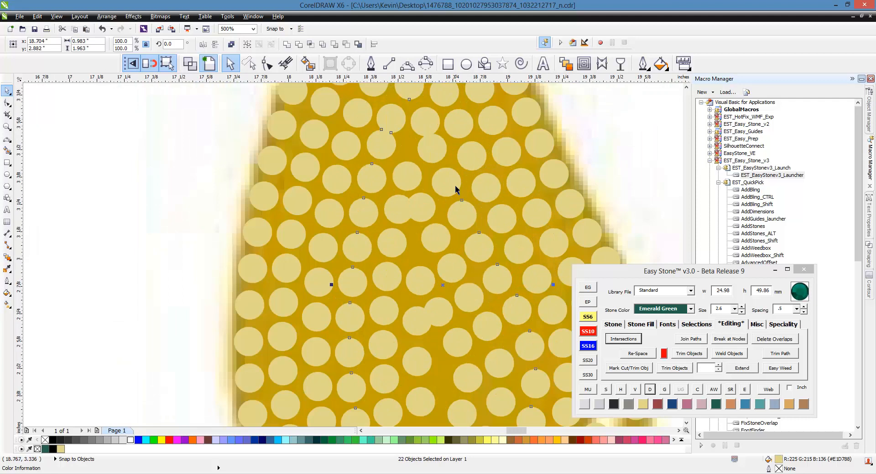
left_click(436, 155, "shift")
left_click(426, 121, "shift")
scroll(516, 187, "down", 1)
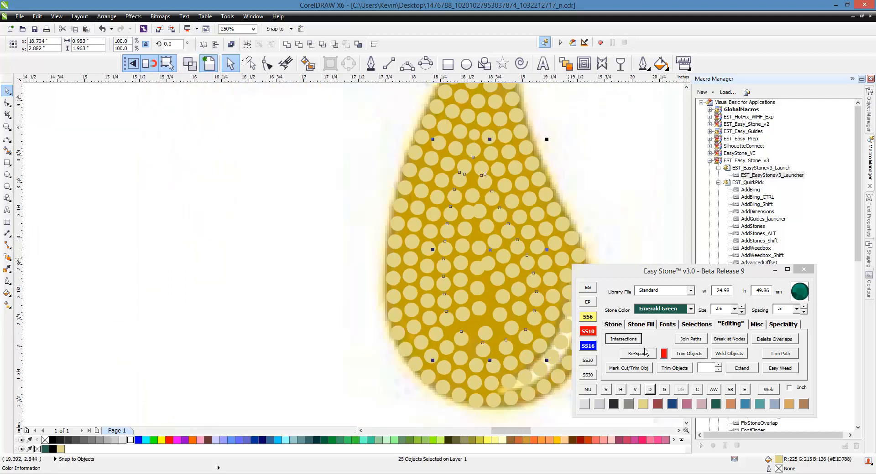
left_click(650, 359)
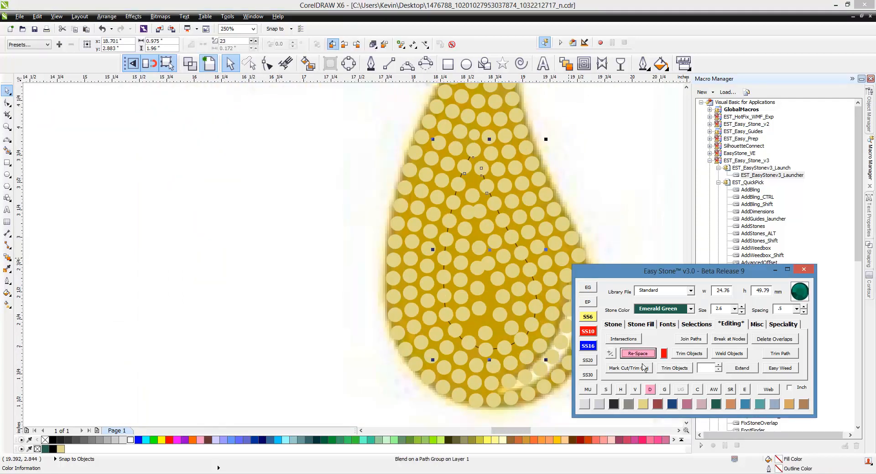
- Raise the fourth ring's stone count to 25 blend steps and delete its path
left_click(613, 359)
left_click(613, 358)
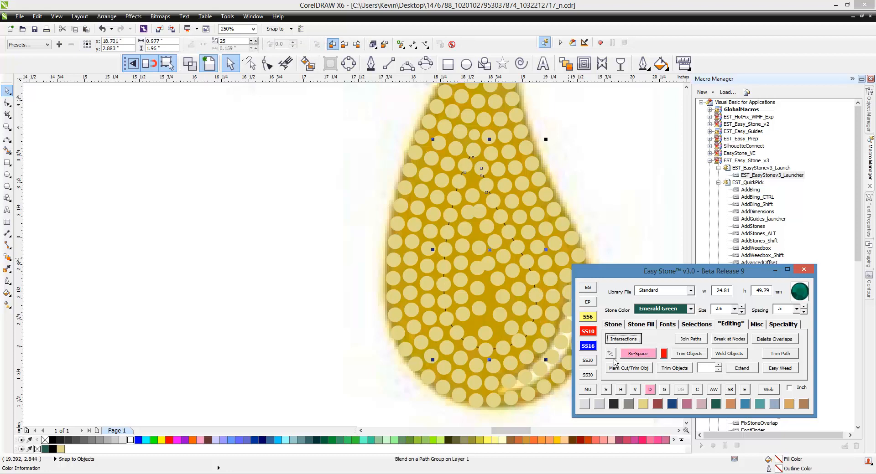
left_click(651, 393)
- Move the crowded Citrine stone in the drop's lower middle into the open gap beside it, at about X 18.90, Y 2.20 inches
scroll(494, 330, "up", 2)
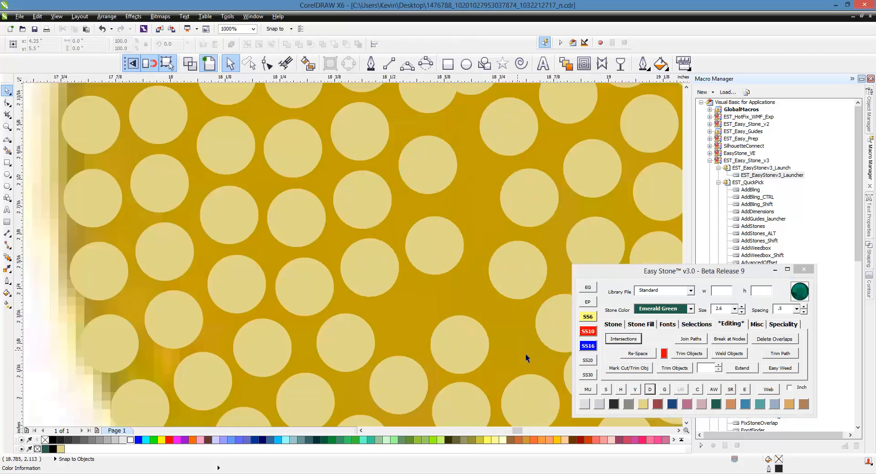
scroll(323, 291, "down", 1)
scroll(431, 310, "up", 1)
scroll(485, 323, "up", 1)
left_click_drag(461, 303, 466, 269)
key("F10")
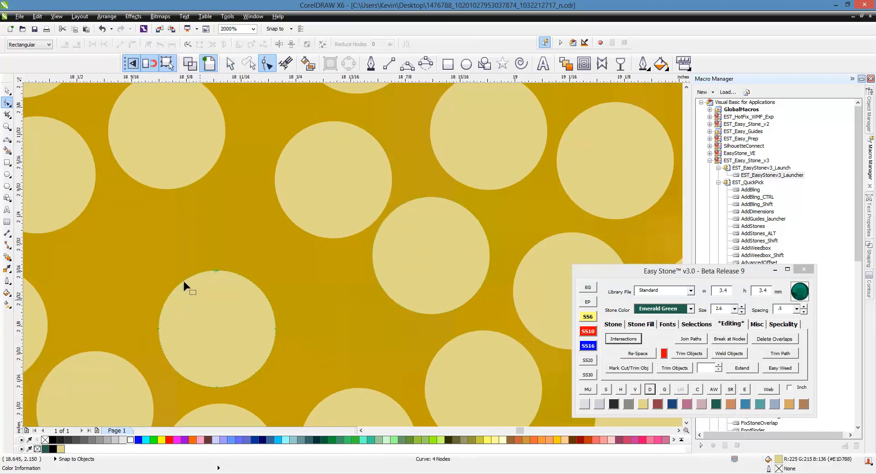
left_click(7, 91)
left_click_drag(245, 280, 416, 286)
scroll(417, 286, "down", 2)
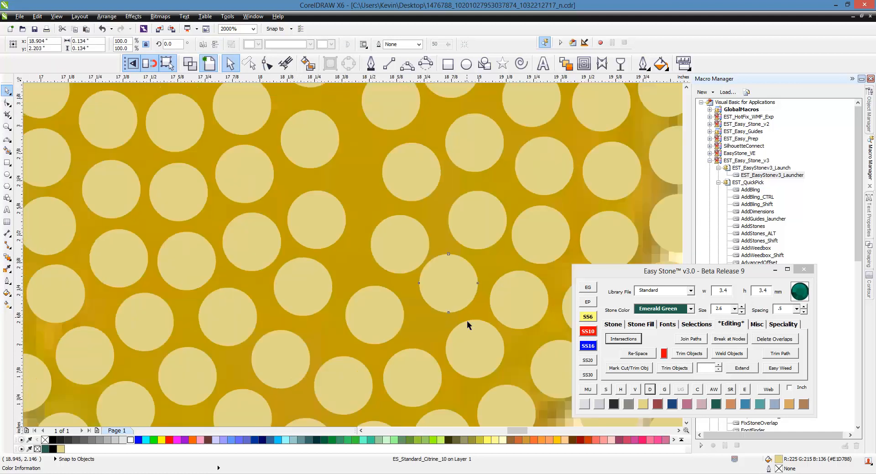
- Fill the gap in the drop's central row with a 2.6 mm Citrine stone at about X 18.54, Y 3.51 inches
scroll(357, 315, "down", 1)
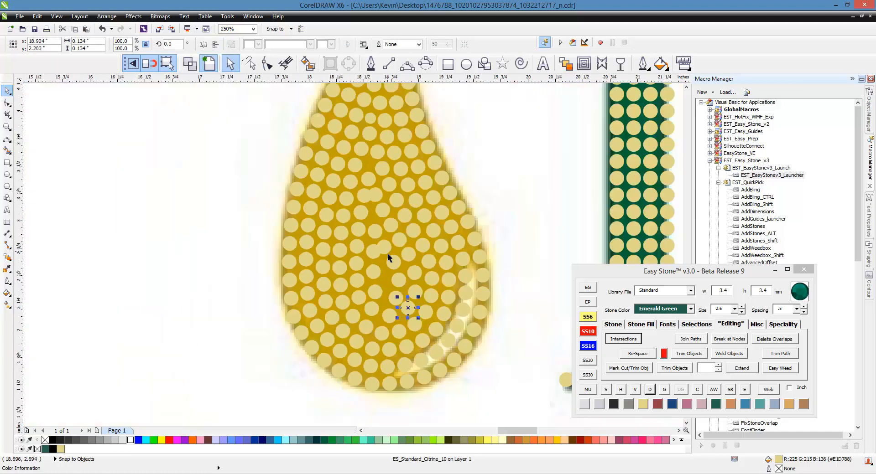
scroll(368, 178, "up", 1)
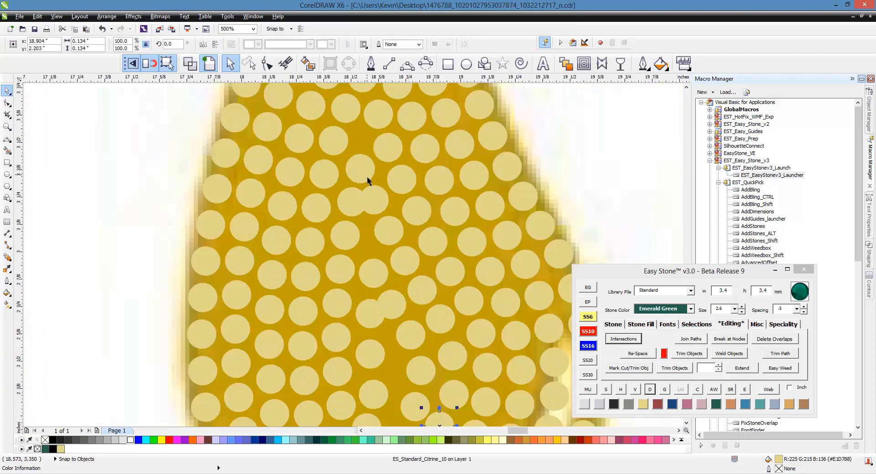
scroll(366, 176, "up", 2)
scroll(357, 196, "down", 2)
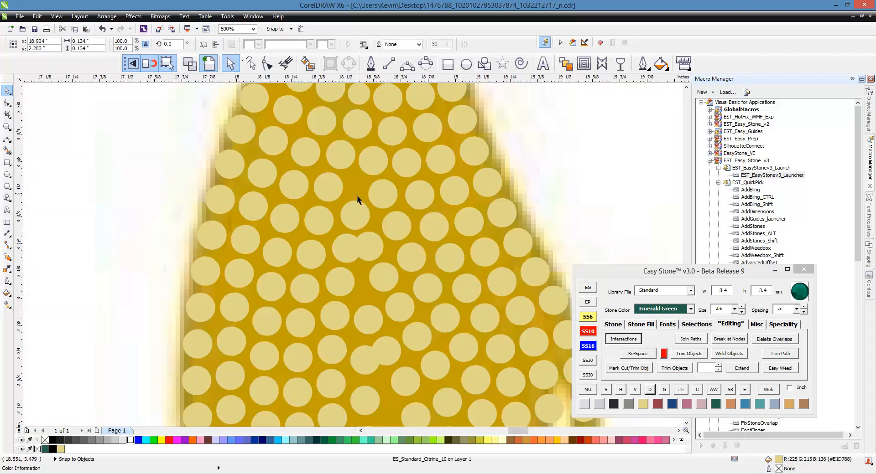
scroll(357, 200, "up", 1)
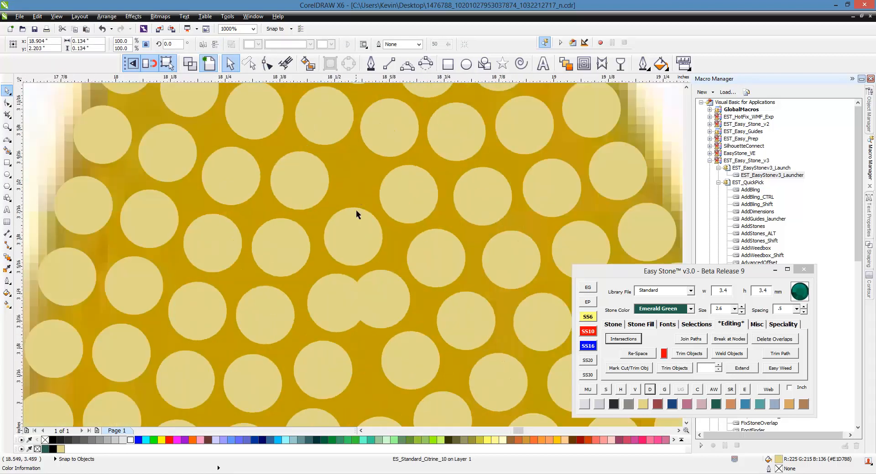
scroll(362, 260, "down", 2)
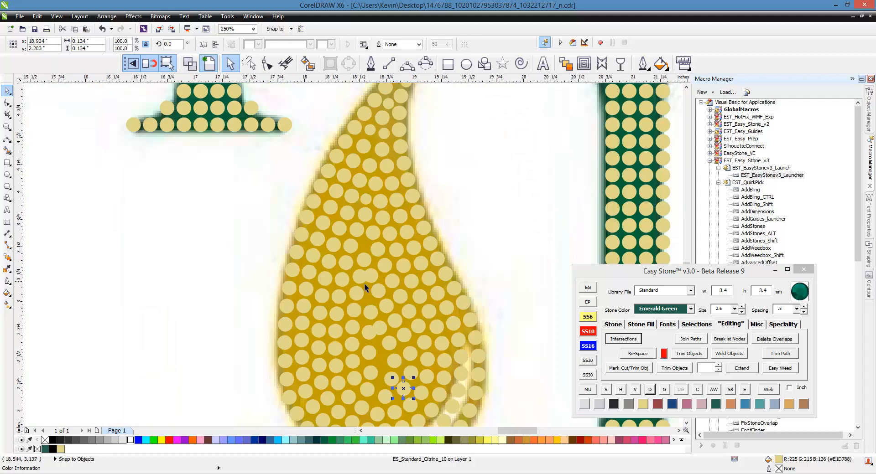
scroll(356, 256, "up", 2)
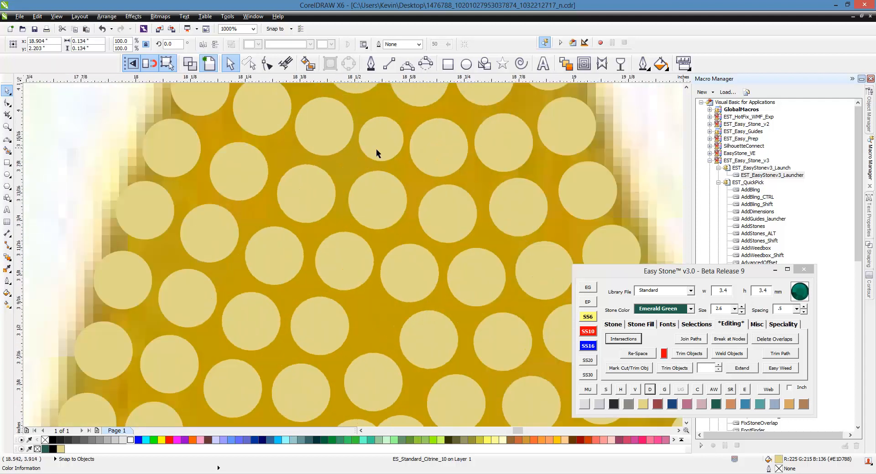
left_click(375, 327)
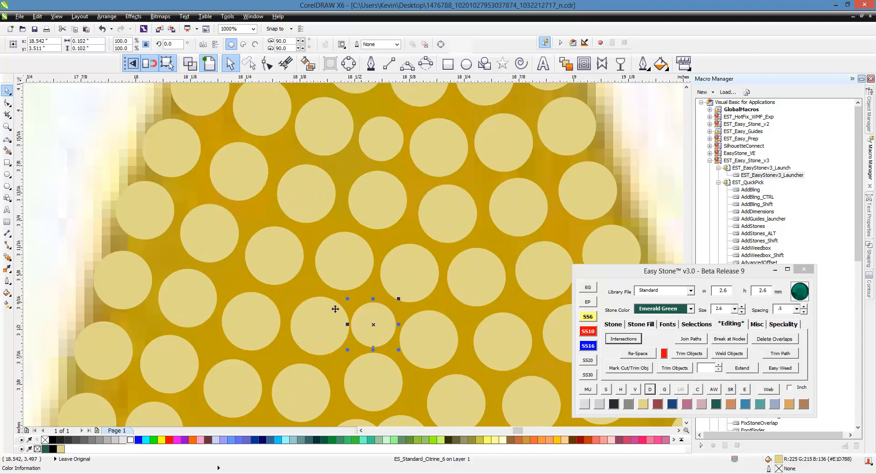
scroll(287, 265, "down", 1)
scroll(324, 326, "up", 1)
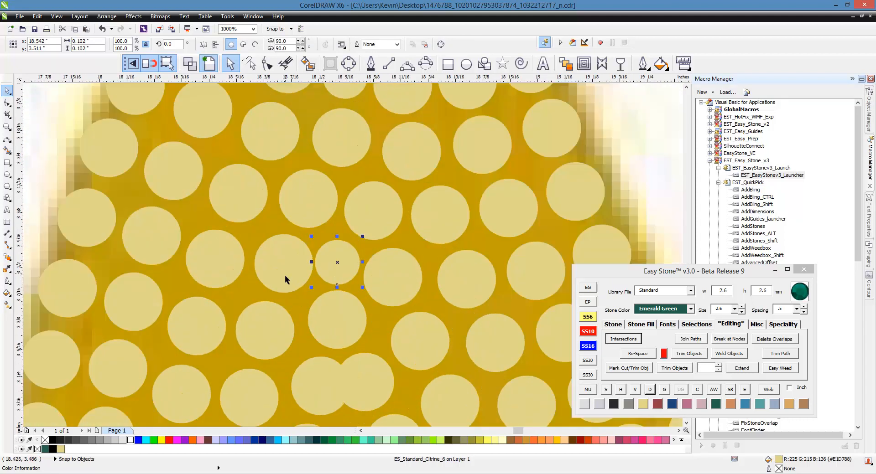
- Re-space the nine-stone row containing the small 2.6 mm filler stone and delete its path
scroll(284, 270, "down", 1)
left_click(442, 263)
left_click(410, 272, "shift")
left_click(376, 275, "shift")
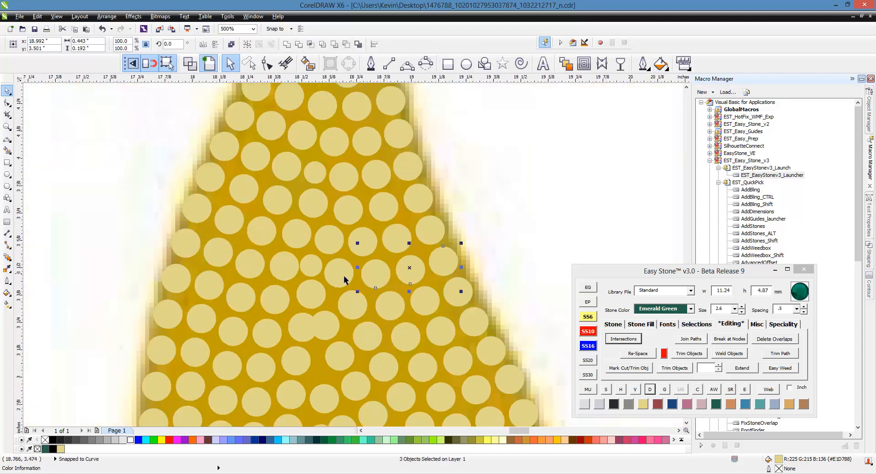
left_click(341, 275, "shift")
left_click(311, 269, "shift")
left_click(285, 268, "shift")
left_click(250, 269, "shift")
left_click(214, 256, "shift")
left_click(187, 249, "shift")
left_click(643, 357)
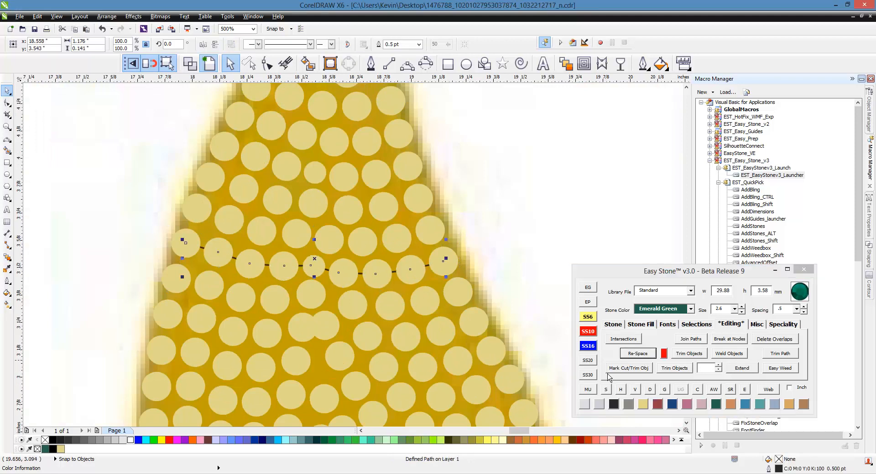
left_click(649, 389)
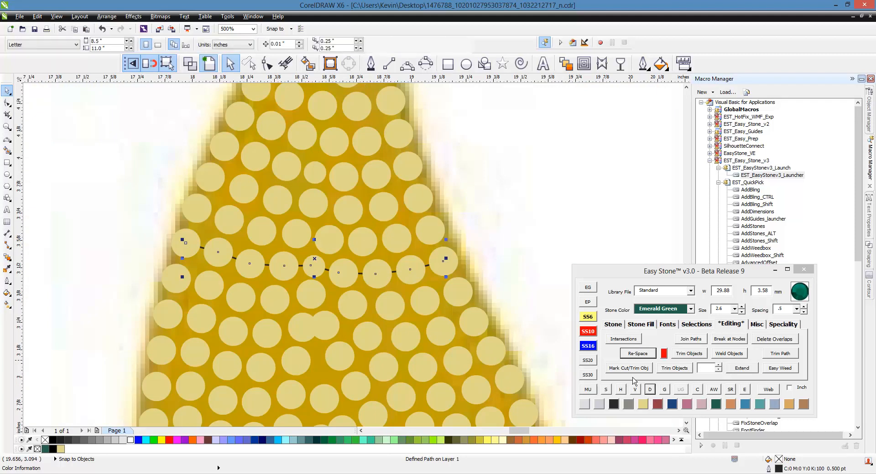
- Move the crowded middle stone below the filler stone slightly down and re-space that row's nine stones
scroll(317, 322, "up", 2)
left_click_drag(302, 269, 307, 292)
scroll(393, 260, "down", 2)
left_click(517, 255, "shift")
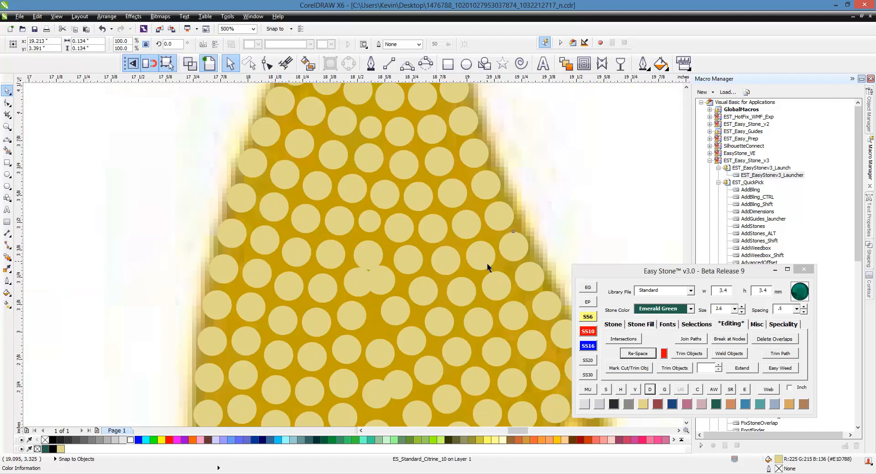
left_click(486, 263, "shift")
left_click(452, 264, "shift")
left_click(407, 262, "shift")
left_click(335, 261, "shift")
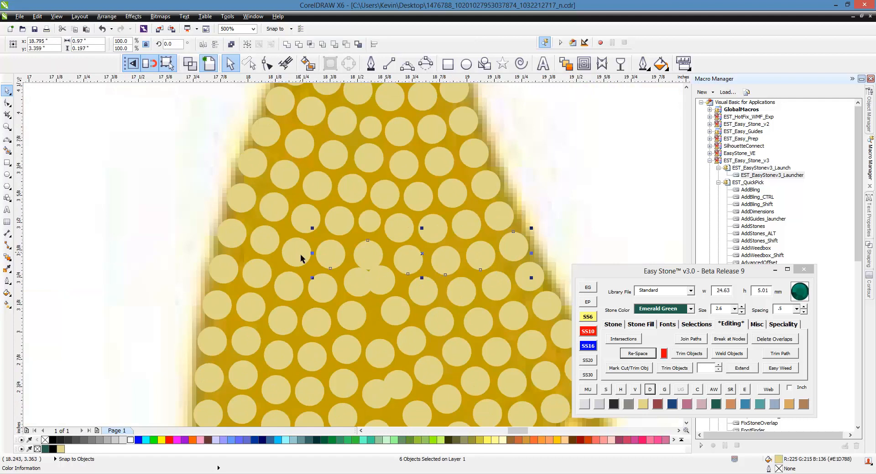
left_click(301, 259, "shift")
left_click(270, 250, "shift")
left_click(232, 234, "shift")
left_click(651, 354)
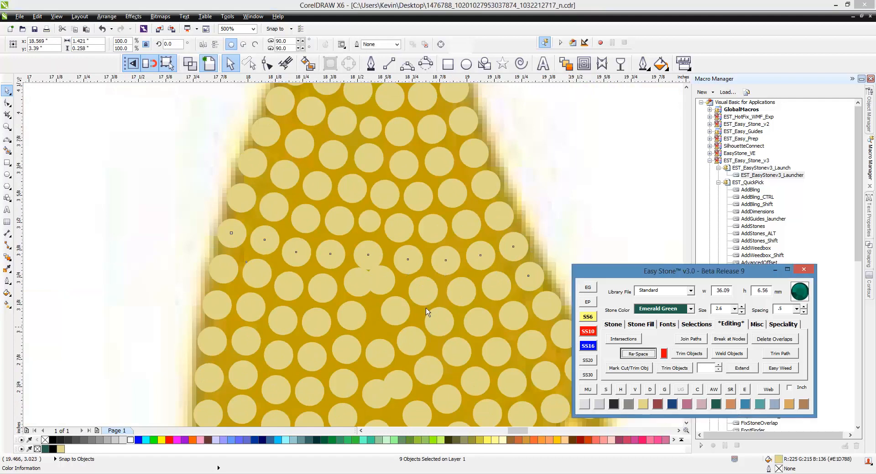
- Pull the two overlapping stones beneath the re-spaced row apart and slightly downward
left_click(373, 288)
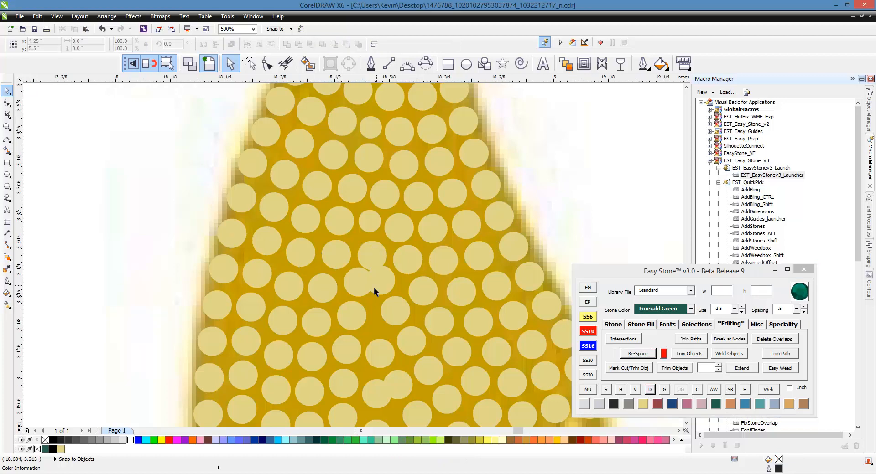
scroll(373, 287, "up", 2)
left_click_drag(394, 288, 407, 311)
left_click_drag(346, 285, 341, 298)
scroll(429, 264, "down", 1)
left_click(559, 269)
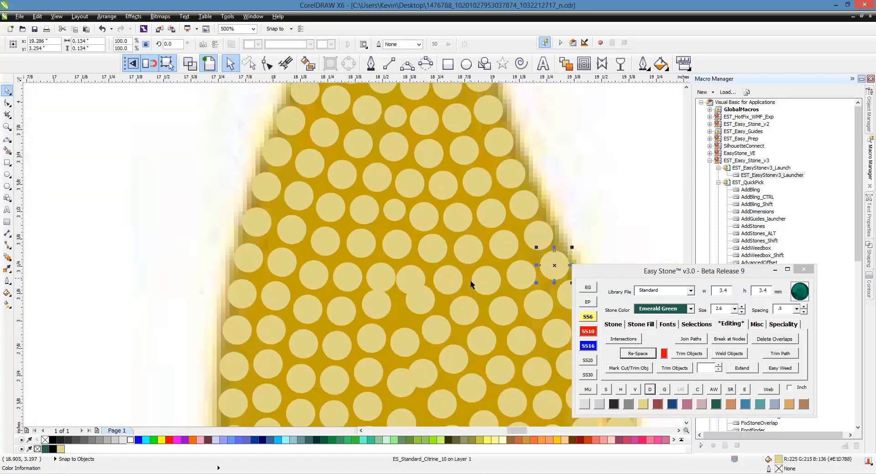
left_click(450, 283, "shift")
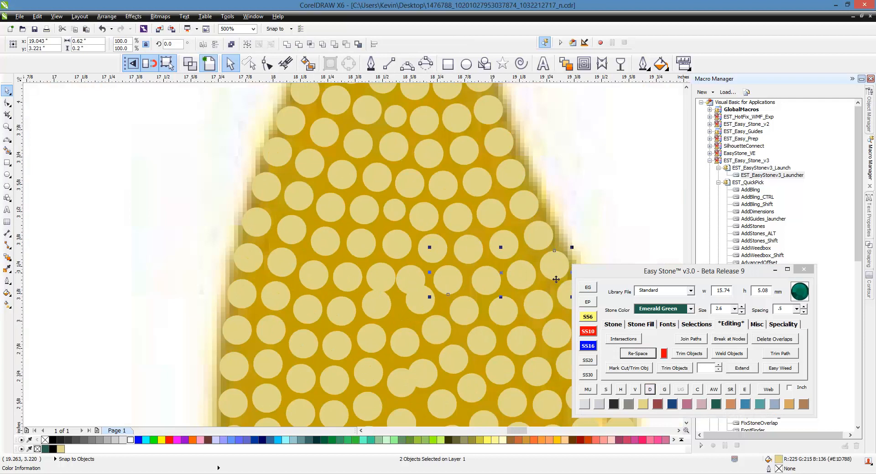
left_click(587, 230)
- Re-space the ten stones of the row with the two separated stones and delete its path
left_click(565, 263)
left_click(524, 270, "shift")
left_click(484, 281, "shift")
left_click(454, 283, "shift")
left_click(411, 281, "shift")
left_click(378, 279, "shift")
left_click(349, 280, "shift")
left_click(304, 274, "shift")
left_click(273, 266, "shift")
left_click(643, 355)
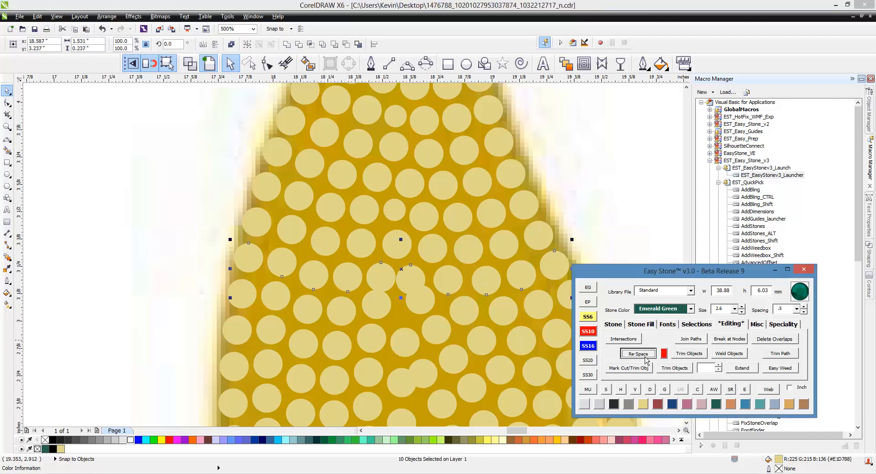
left_click(656, 391)
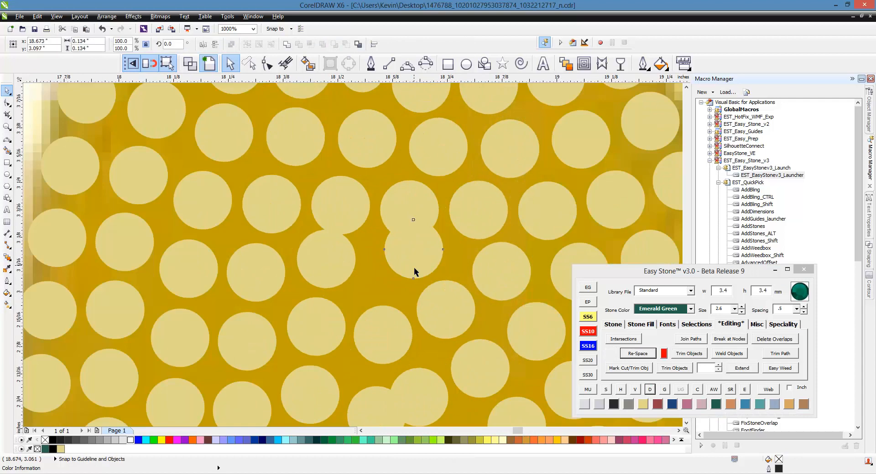
- Reposition the crowded middle stones beneath the ten-stone row, lowering the outer ones and placing one between them
left_click_drag(414, 268, 430, 294)
left_click_drag(348, 266, 348, 281)
left_click_drag(416, 285, 392, 277)
scroll(404, 275, "up", 1)
scroll(378, 246, "down", 2)
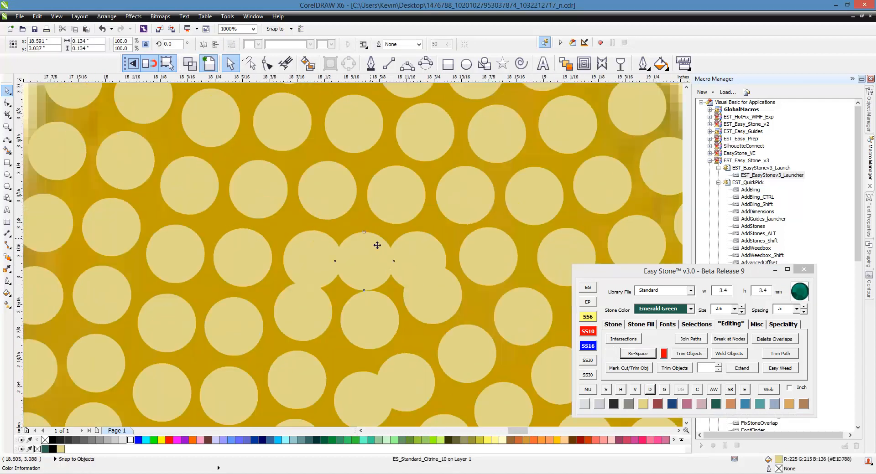
- Re-space the eleven stones of the row directly below the ten-stone row
left_click(538, 235)
left_click(503, 241, "shift")
left_click(469, 248, "shift")
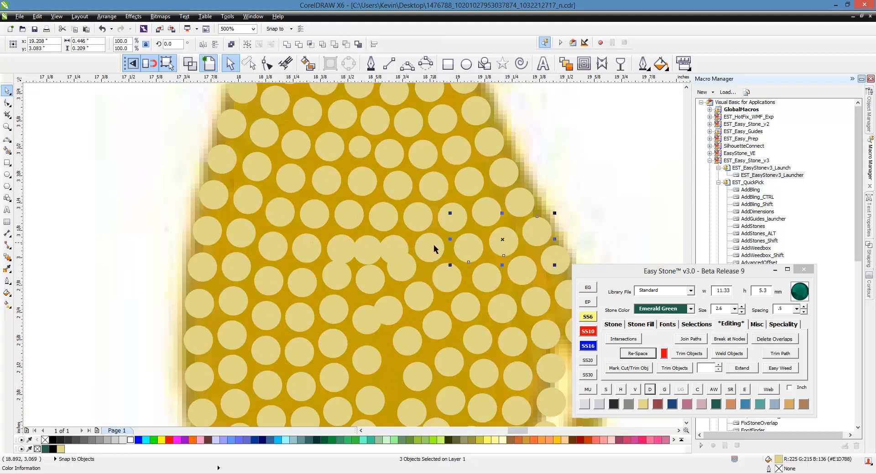
left_click(429, 247, "shift")
left_click(398, 246, "shift")
left_click(365, 249, "shift")
left_click(312, 249, "shift")
left_click(279, 250, "shift")
left_click(244, 241, "shift")
left_click(214, 233, "shift")
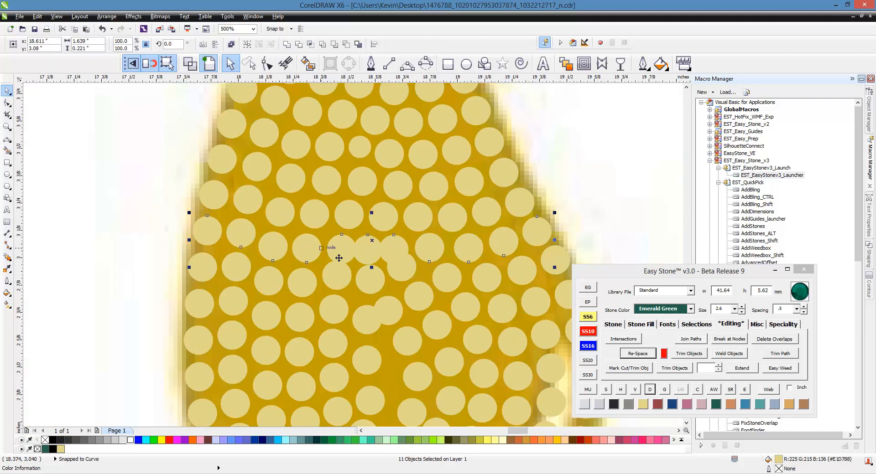
left_click(637, 353)
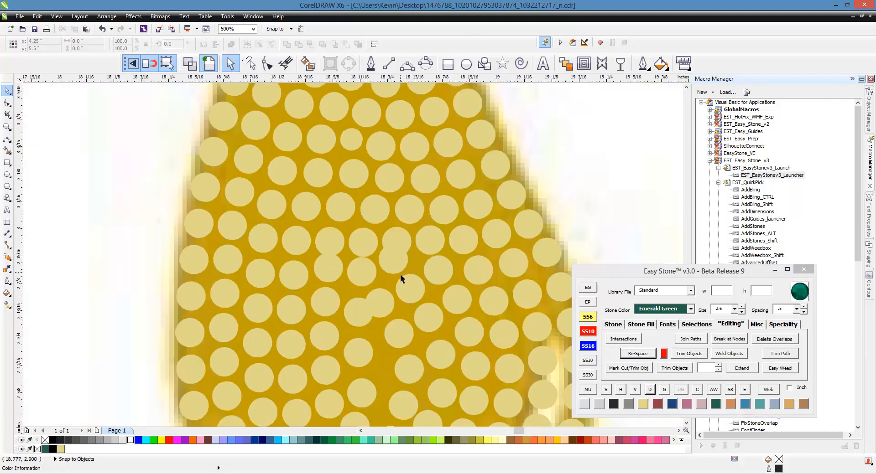
- Shift the crowded middle stones beneath the re-spaced eleven-stone row downward and sideways to even out their gaps
scroll(400, 274, "up", 1)
left_click_drag(389, 254, 406, 284)
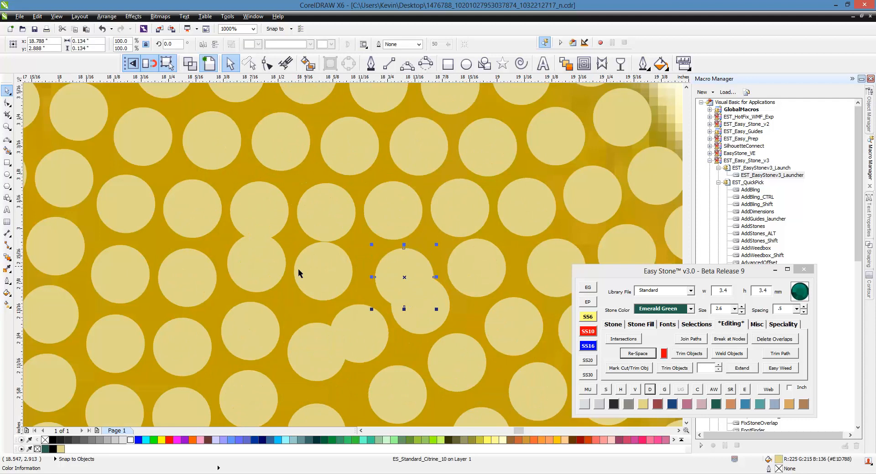
left_click_drag(303, 272, 311, 282)
left_click_drag(255, 263, 260, 279)
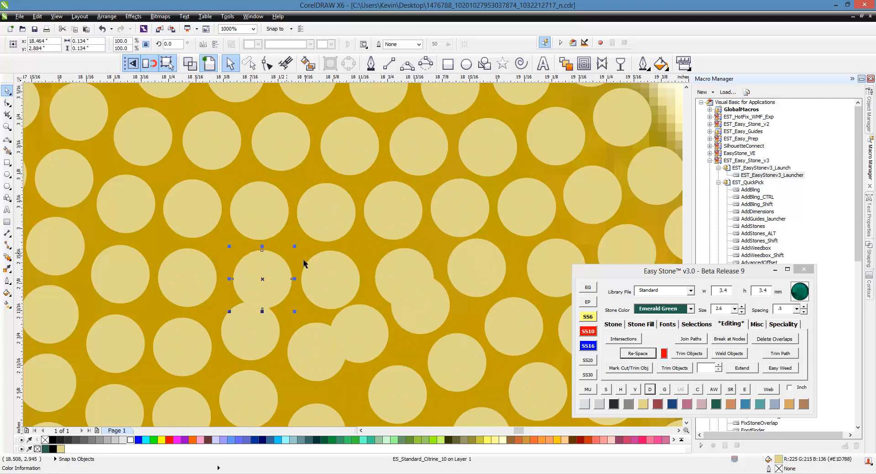
scroll(321, 260, "down", 1)
scroll(414, 269, "up", 1)
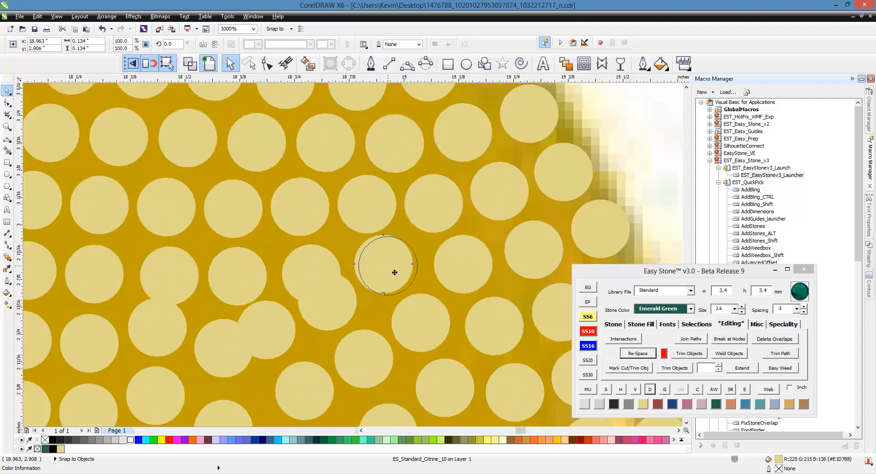
left_click_drag(406, 264, 404, 266)
- Re-space the next row of eleven stones across the drop's widening middle and delete its path
scroll(452, 225, "down", 1)
left_click(519, 230)
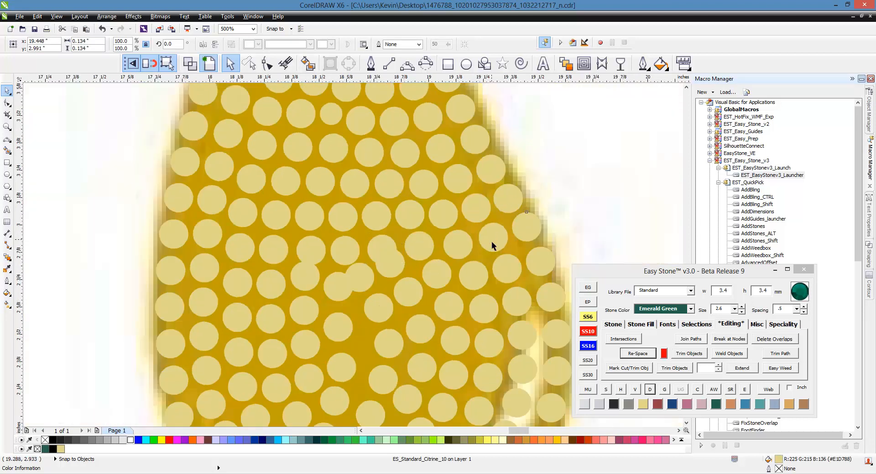
left_click(490, 241, "shift")
left_click(451, 246, "shift")
left_click(418, 246, "shift")
left_click(381, 246, "shift")
left_click(345, 248, "shift")
left_click(314, 250, "shift")
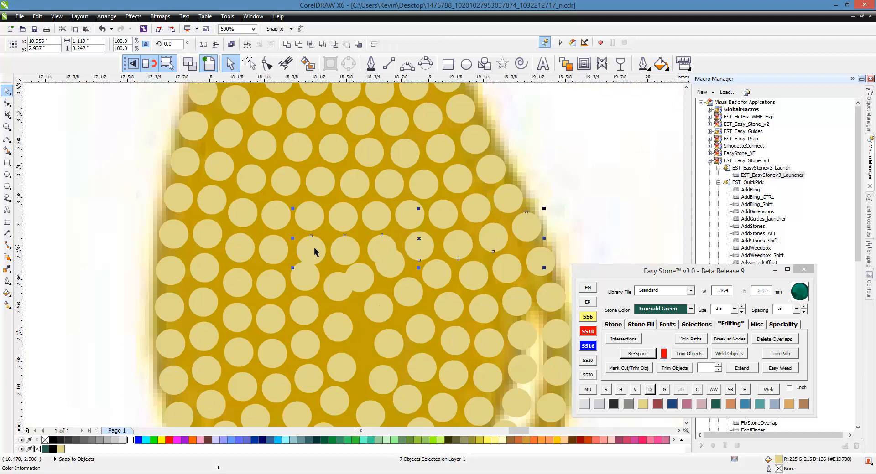
left_click(278, 247, "shift")
left_click(241, 248, "shift")
left_click(208, 234, "shift")
left_click(180, 242, "shift")
left_click(647, 356)
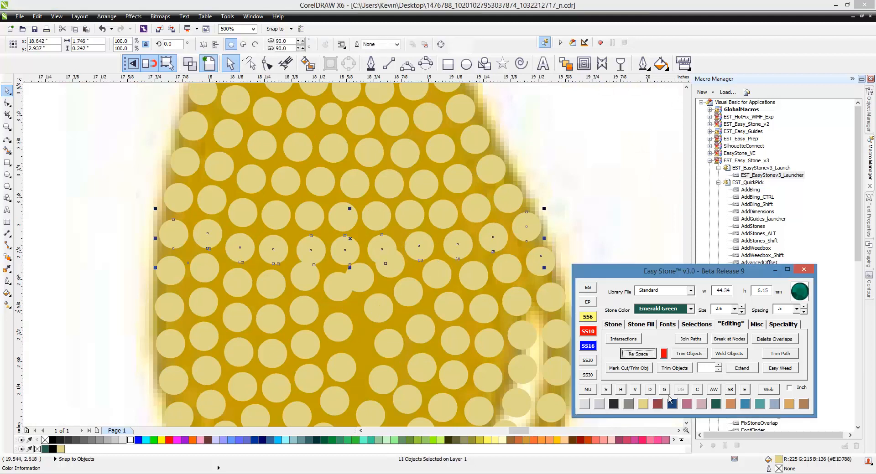
left_click(656, 393)
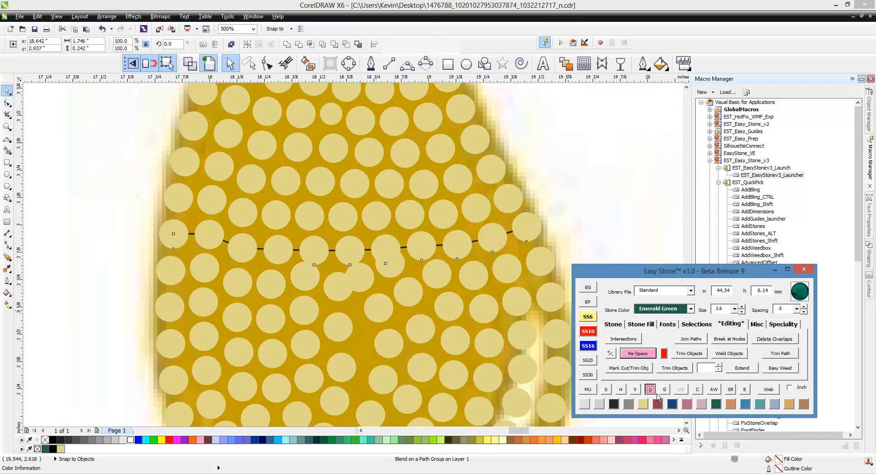
scroll(395, 268, "down", 2)
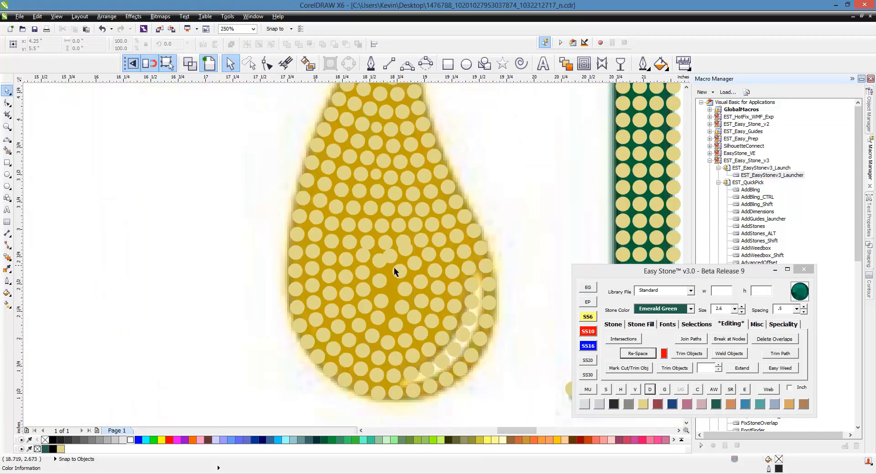
scroll(393, 267, "up", 2)
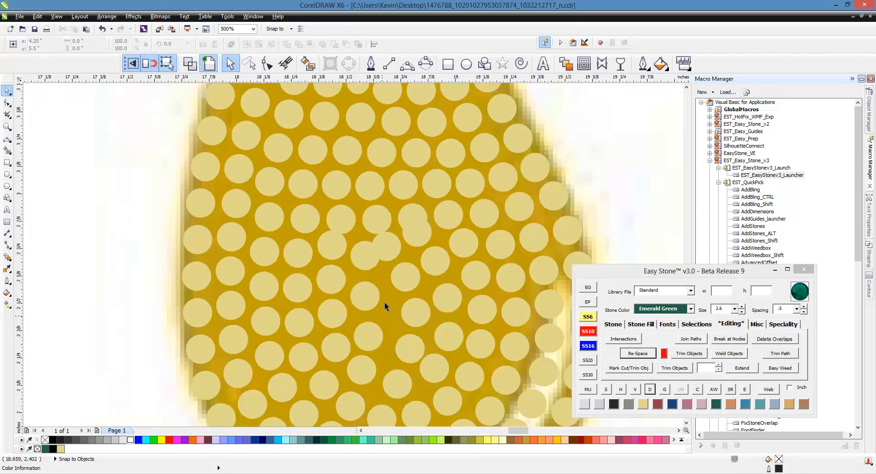
- Delete the four crowded and overlapping Citrine stones directly beneath the last re-spaced row in the drop's middle
scroll(377, 245, "up", 2)
left_click(468, 233)
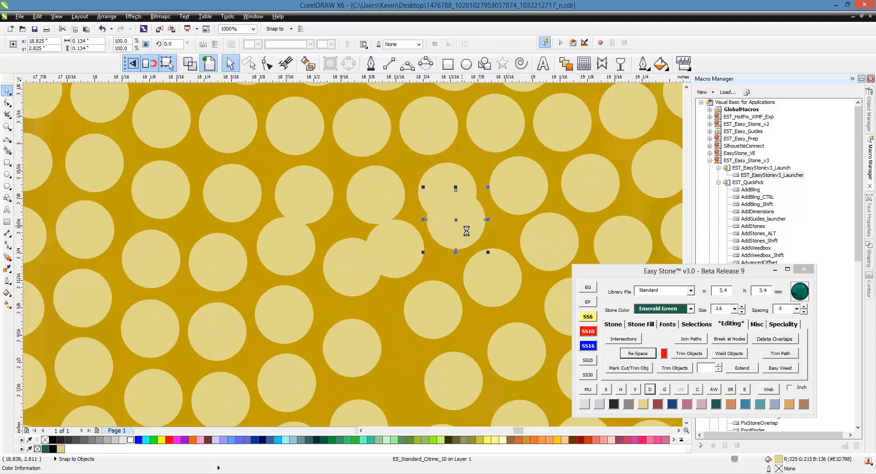
key("Delete")
left_click(420, 254)
key("Delete")
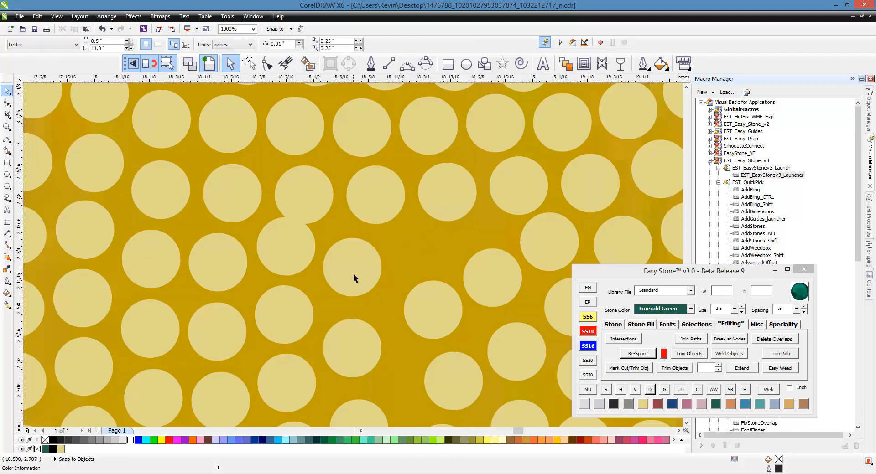
left_click(353, 273)
key("Delete")
left_click(290, 244)
key("Delete")
scroll(315, 221, "down", 2)
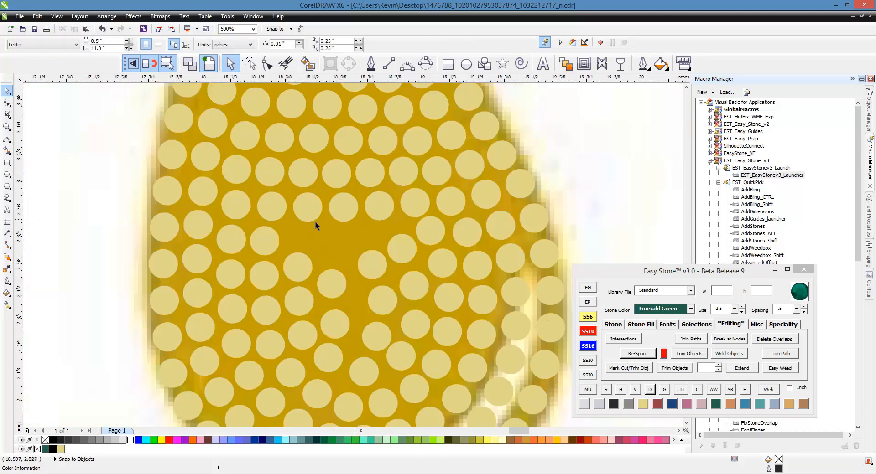
- Move the loose stones below the emptied gap up into it to bridge the next row across the drop
scroll(397, 238, "up", 2)
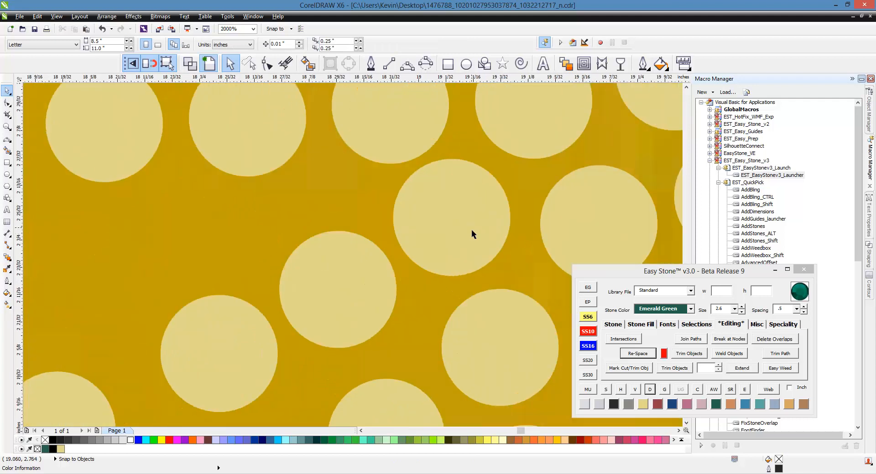
left_click(474, 237)
scroll(451, 209, "down", 2)
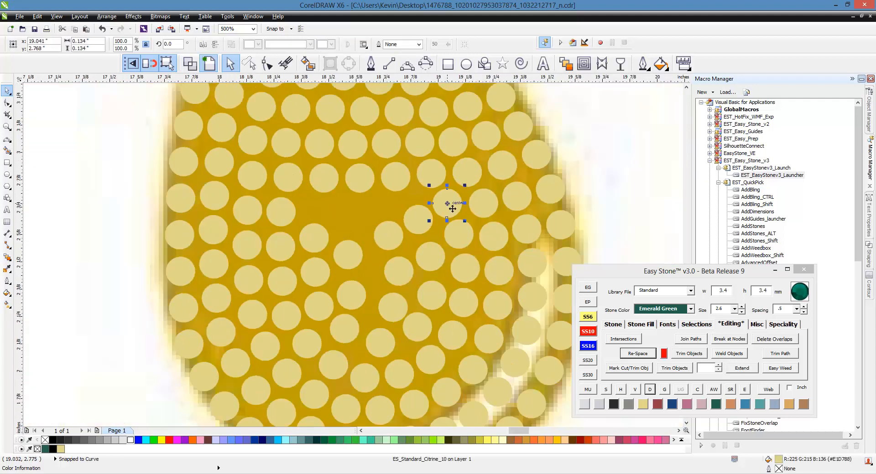
scroll(405, 214, "up", 2)
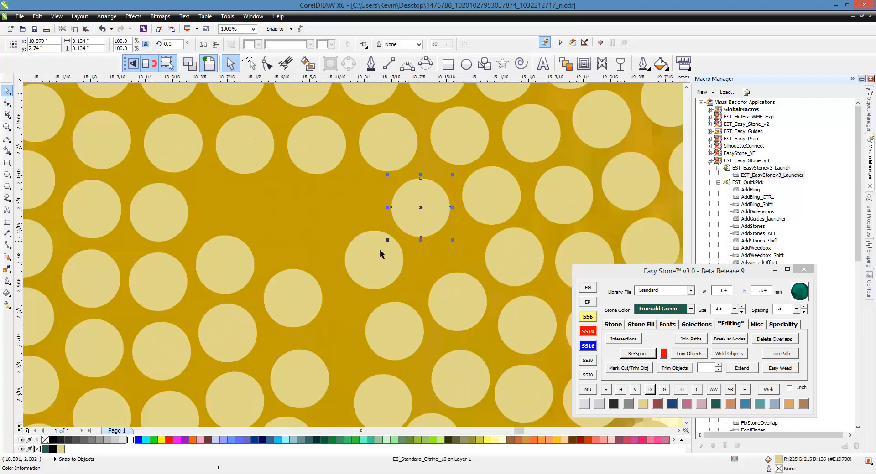
left_click_drag(380, 249, 355, 194)
left_click_drag(290, 289, 276, 204)
left_click_drag(223, 264, 211, 207)
- Change the two middle stones of the newly bridged row to size SS6
left_click(332, 210)
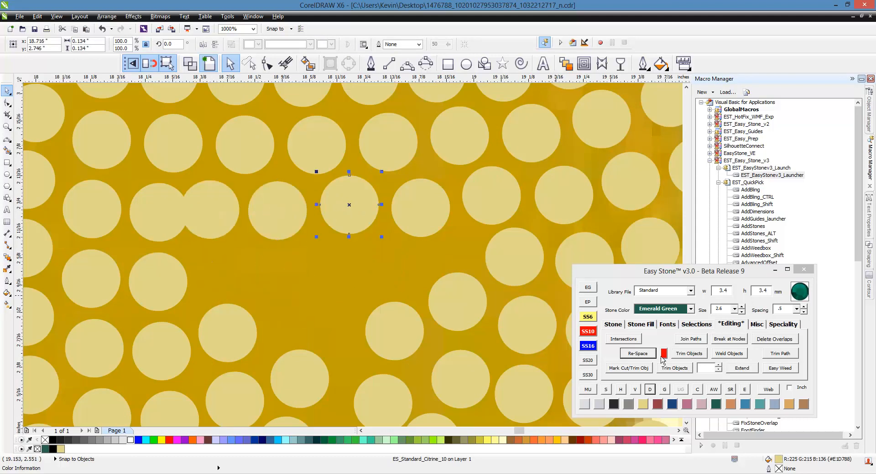
left_click(588, 318)
left_click(297, 203)
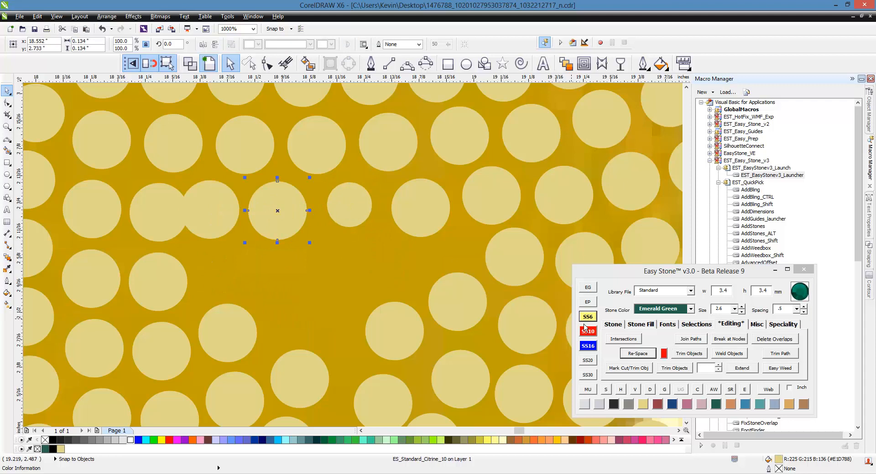
left_click(587, 317)
scroll(331, 178, "down", 2)
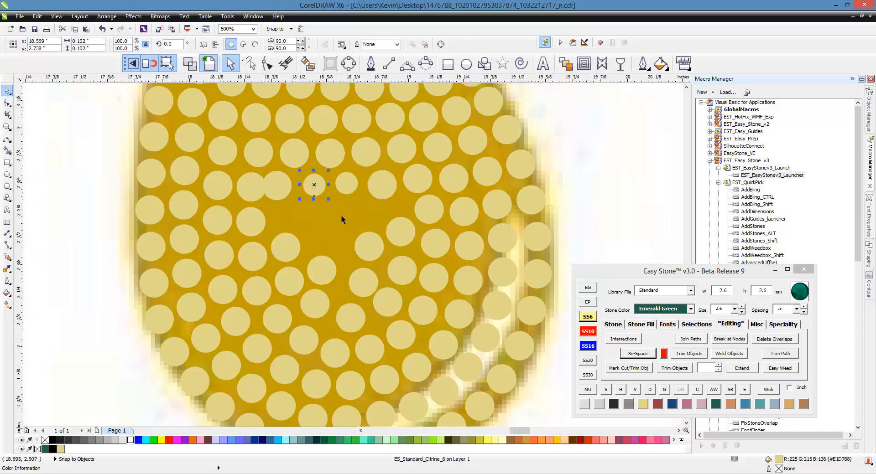
- Re-space the twelve stones of the row containing the two SS6 stones and delete its path
left_click(321, 217)
left_click(143, 172)
left_click(182, 176, "shift")
left_click(226, 187, "shift")
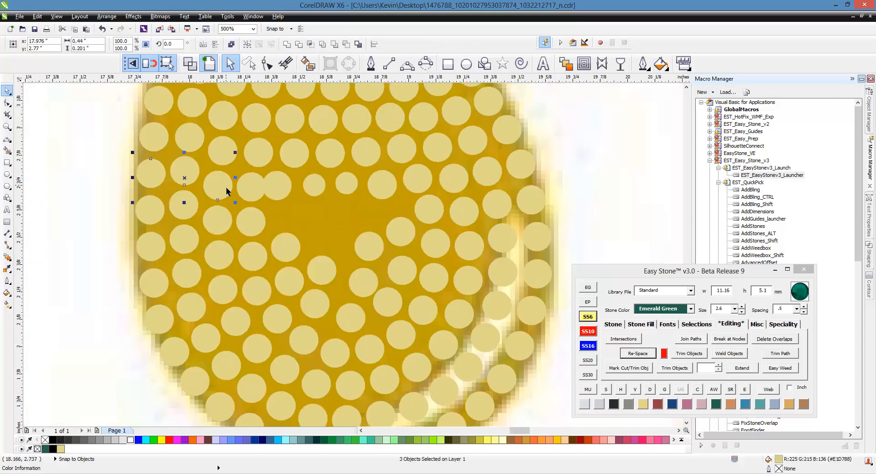
left_click(254, 191, "shift")
left_click(278, 188, "shift")
left_click(314, 189, "shift")
left_click(347, 185, "shift")
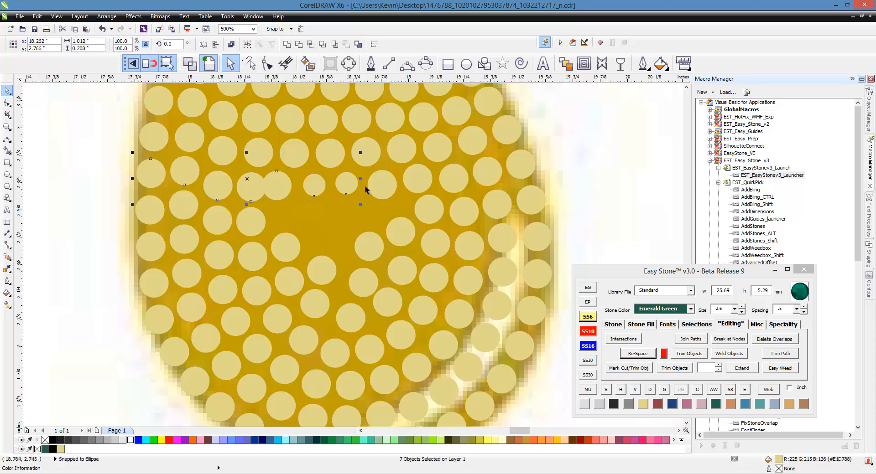
left_click(386, 186, "shift")
left_click(429, 181, "shift")
left_click(457, 179, "shift")
left_click(486, 176, "shift")
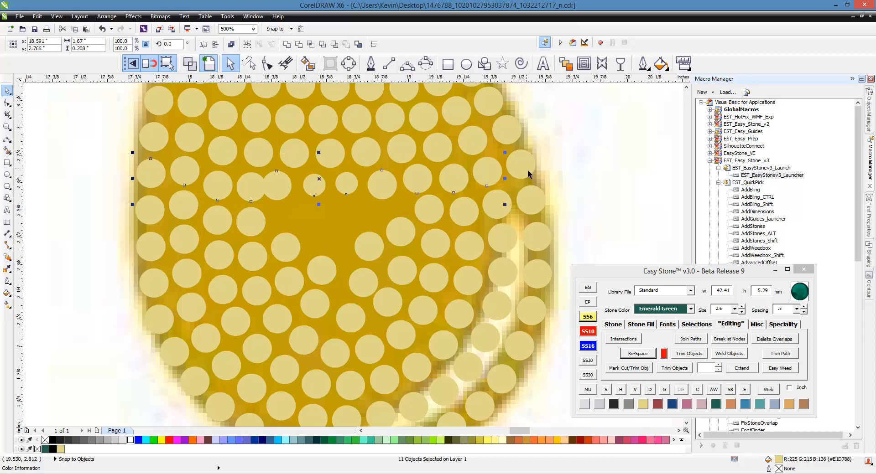
left_click(529, 171, "shift")
left_click(632, 358)
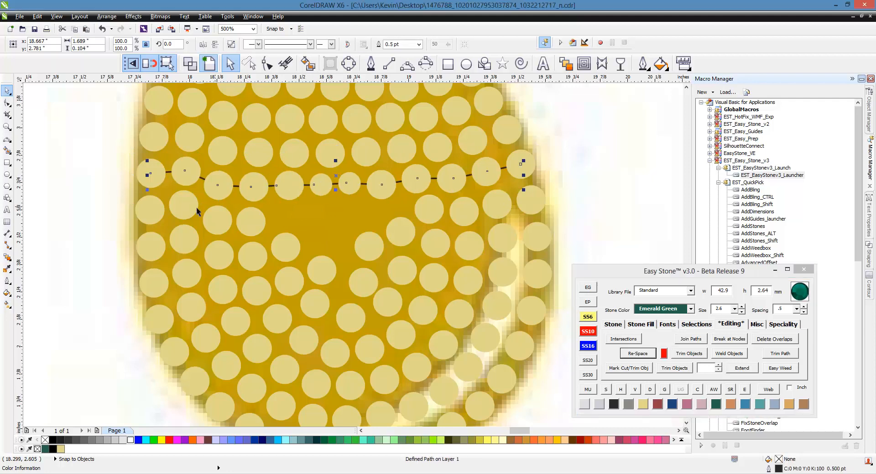
left_click(650, 391)
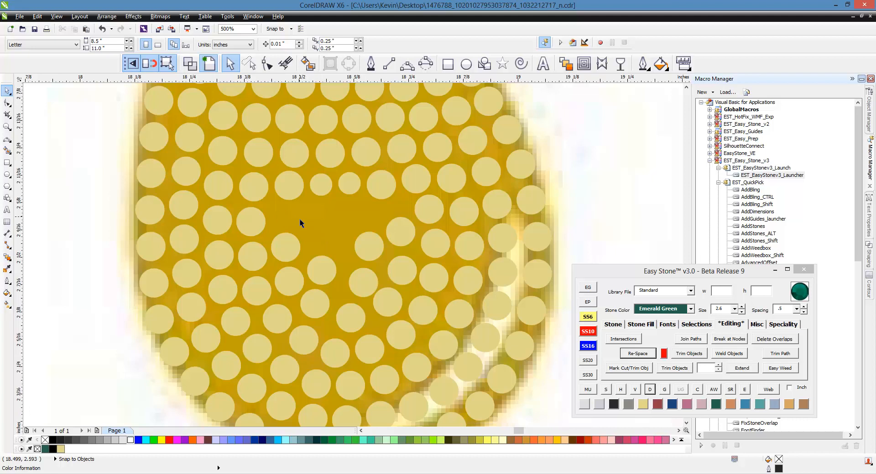
- Shift the tightly packed stones in the drop's lower middle sideways and downward to even out their gaps
scroll(310, 241, "up", 1)
scroll(360, 328, "down", 1)
scroll(375, 363, "up", 1)
left_click(380, 368)
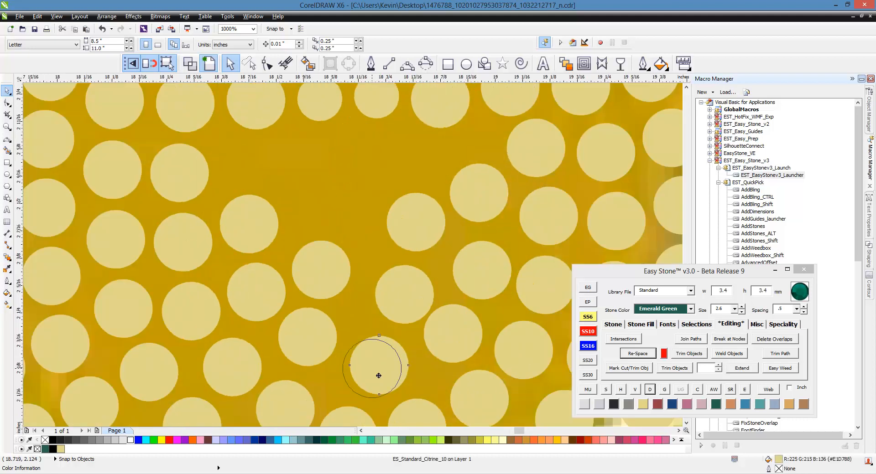
scroll(393, 338, "up", 1)
left_click_drag(503, 344, 490, 355)
scroll(429, 255, "up", 1)
left_click_drag(436, 258, 368, 252)
- Nudge the stones bordering the remaining middle gap slightly upward and downward so their spacing is even
scroll(486, 182, "down", 2)
scroll(477, 181, "up", 1)
scroll(385, 256, "down", 1)
scroll(348, 211, "up", 1)
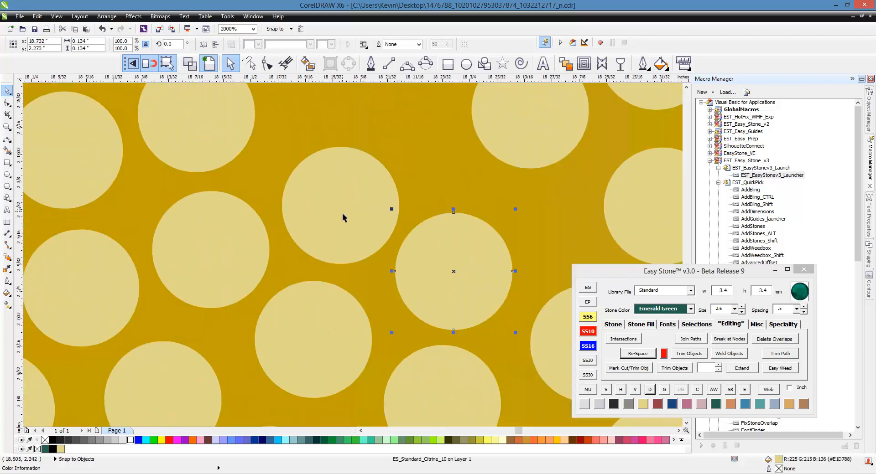
left_click_drag(342, 211, 337, 198)
scroll(337, 197, "down", 2)
scroll(364, 189, "up", 2)
left_click_drag(436, 176, 441, 211)
scroll(419, 247, "down", 2)
left_click(385, 232)
scroll(423, 226, "up", 1)
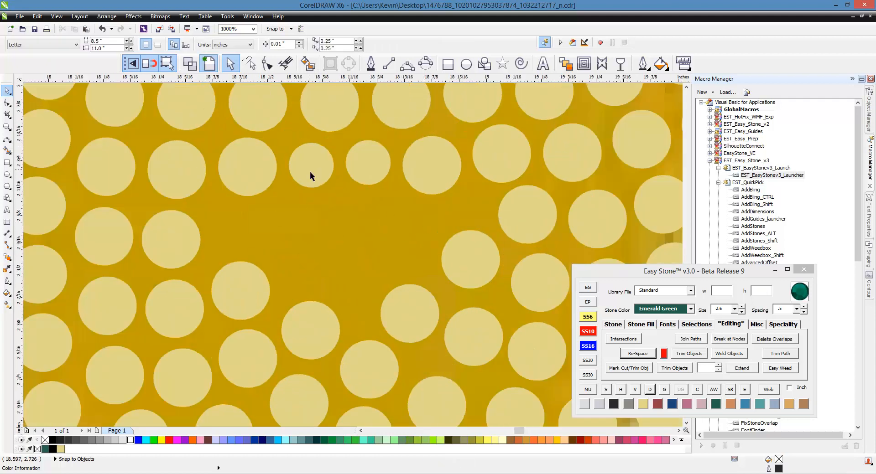
- Copy an SS6 stone to the gap's left edge, change the right-edge stone to SS6 and copy it just above
left_click_drag(311, 172, 235, 237)
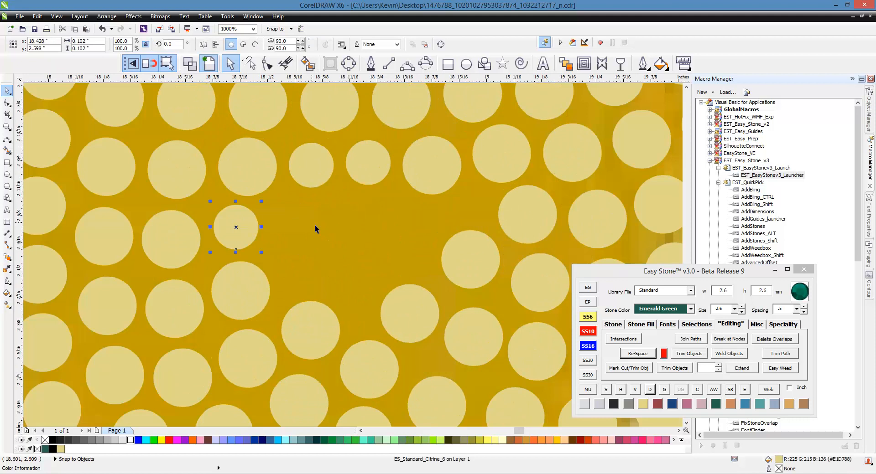
left_click(469, 249)
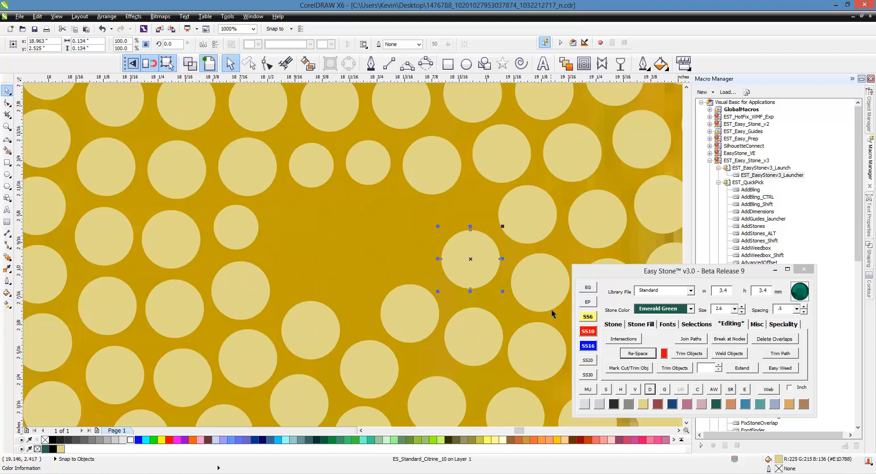
left_click(587, 324)
scroll(488, 286, "up", 1)
left_click_drag(484, 294, 455, 176)
- Copy a 3.4 mm stone up beside the right-edge SS6 stone and an SS6 stone to its lower left
left_click(332, 376)
scroll(347, 369, "down", 1)
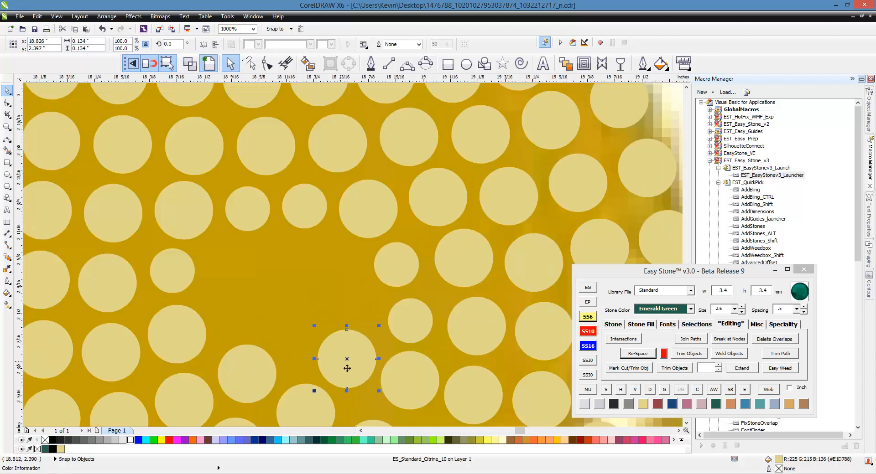
left_click_drag(348, 368, 335, 287)
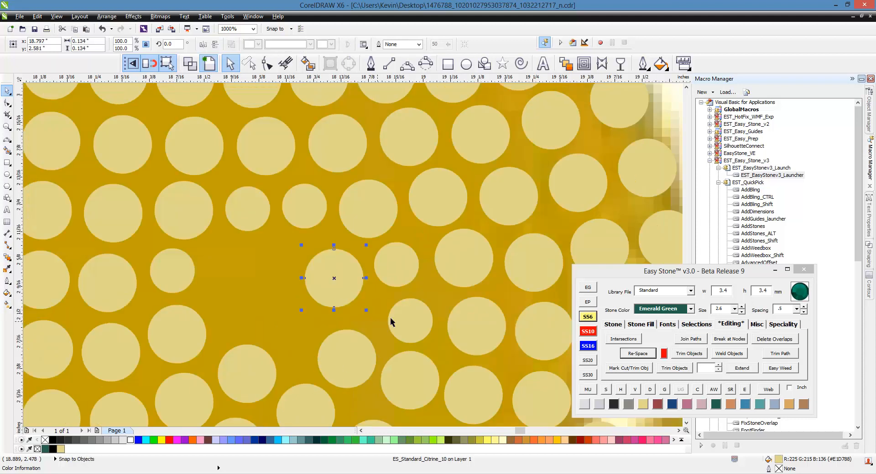
left_click_drag(409, 330, 289, 338)
right_click(289, 338)
- Fill the rest of the middle gap with three more SS6 stones, converting one 3.4 mm copy to SS6
left_click_drag(334, 296, 276, 345)
right_click(268, 285)
left_click(590, 318)
scroll(234, 267, "up", 1)
right_click(217, 268)
scroll(291, 251, "down", 1)
scroll(260, 276, "up", 1)
right_click(276, 345)
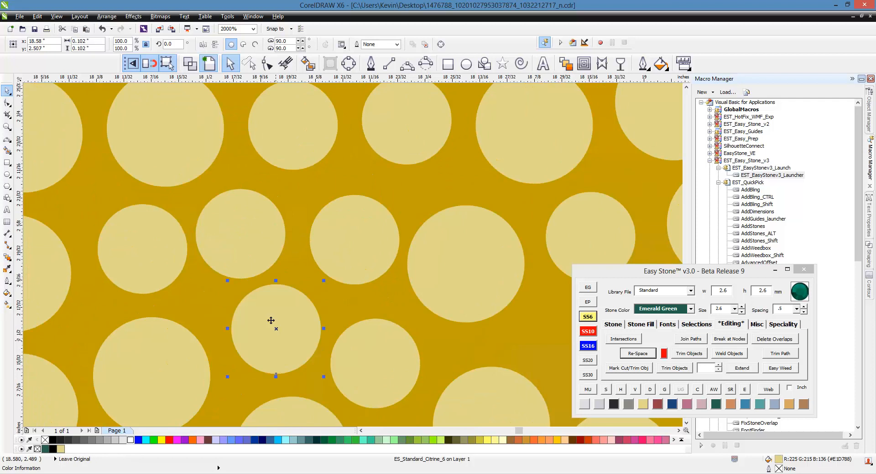
- Nudge the SS6 stones and the neighbouring 3.4 mm stone in the filled gap to even out their spacing
left_click_drag(161, 257, 154, 256)
left_click_drag(232, 253, 238, 243)
left_click_drag(324, 249, 316, 244)
left_click_drag(438, 276, 450, 290)
mouse_move(336, 237)
left_mouse_down()
mouse_move(370, 251)
mouse_move(351, 236)
left_mouse_up()
scroll(350, 237, "down", 2)
scroll(410, 236, "down", 2)
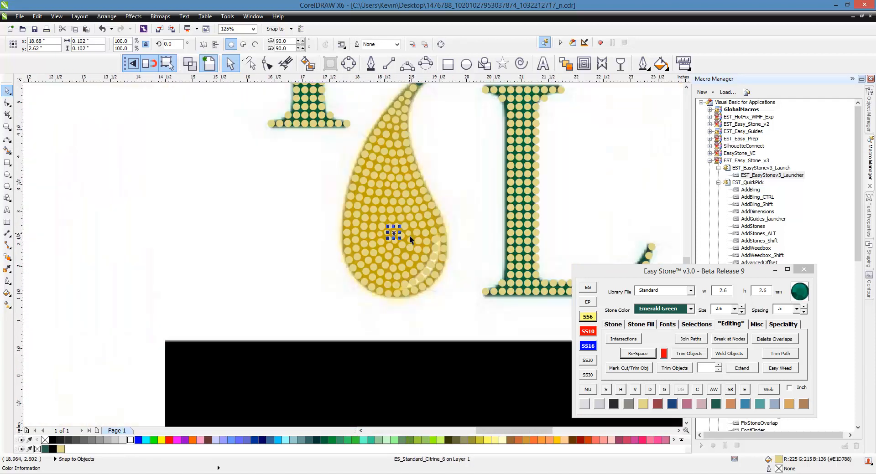
left_click(305, 266)
- Copy all stones of the Y, L and drop to the empty area below and add a black weed box behind them
scroll(305, 269, "down", 1)
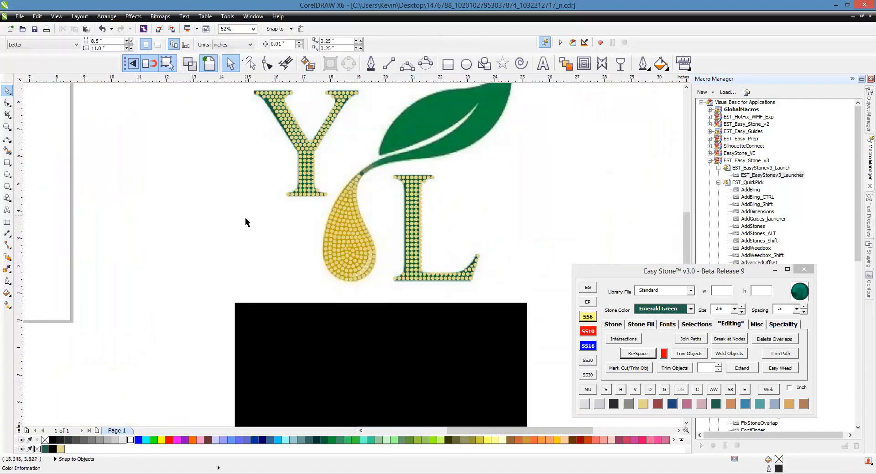
scroll(245, 219, "down", 1)
left_click_drag(234, 152, 378, 268)
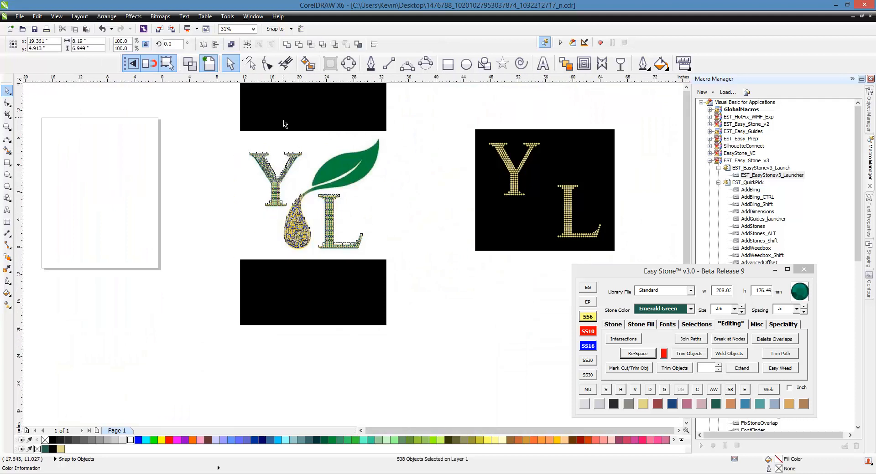
scroll(283, 118, "down", 1)
left_click_drag(299, 180, 439, 312)
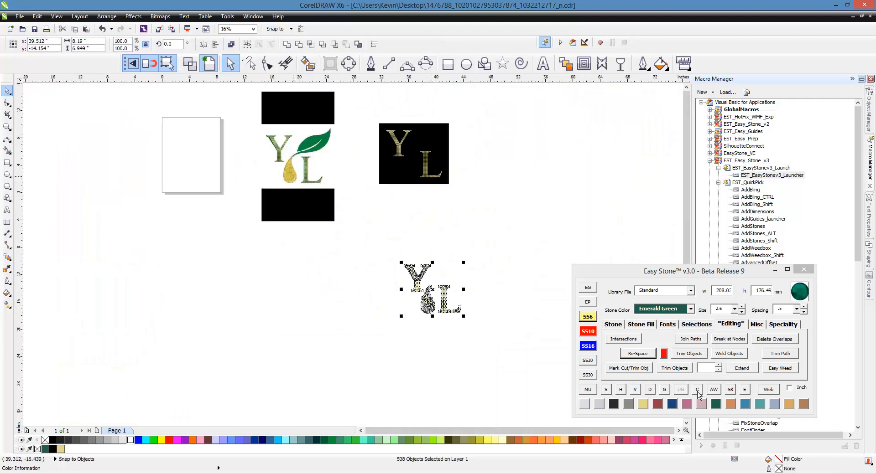
left_click(716, 392)
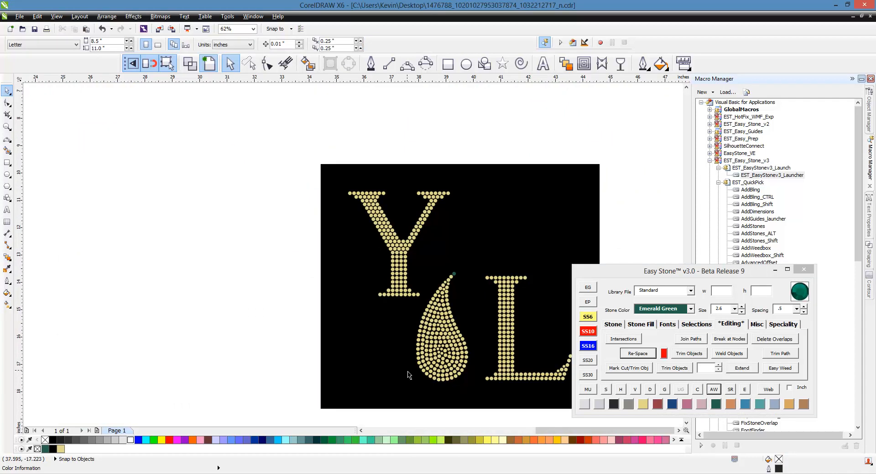
scroll(461, 397, "up", 2)
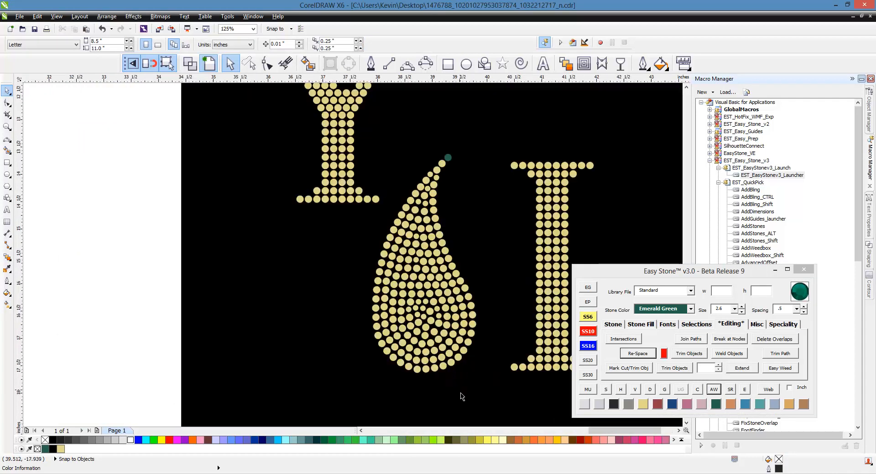
scroll(430, 330, "up", 4)
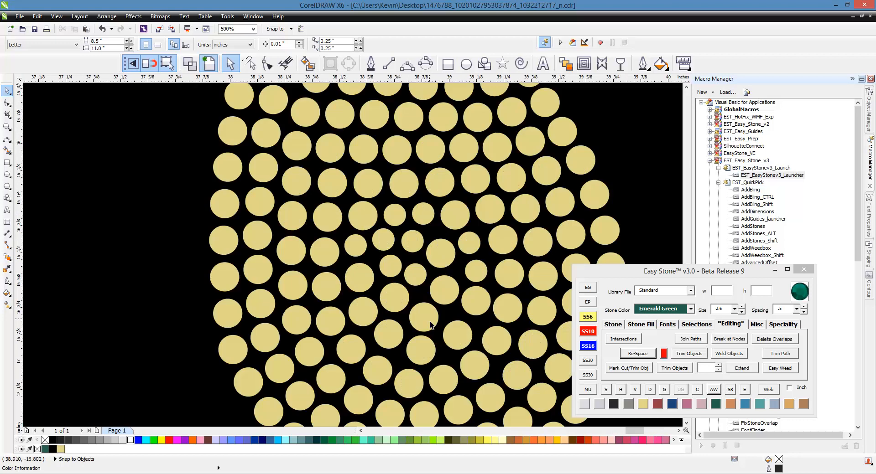
scroll(406, 330, "down", 6)
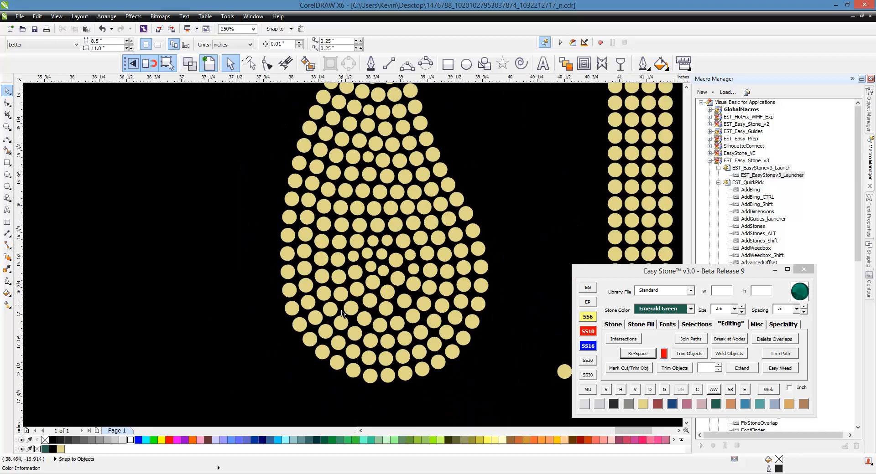
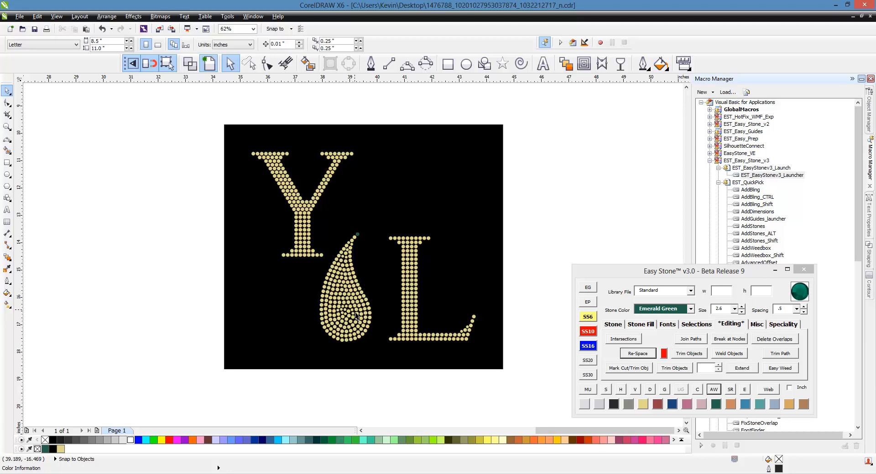
- Trace the leaf's lower and right edge with 3-point curves, from the green stone at the drop's top to the leaf tip
scroll(356, 314, "down", 2)
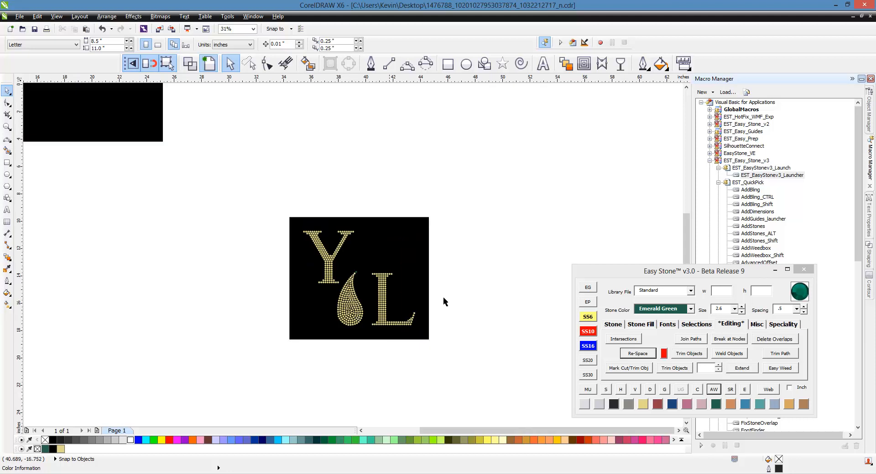
scroll(453, 283, "down", 2)
scroll(228, 103, "up", 2)
scroll(344, 155, "up", 3)
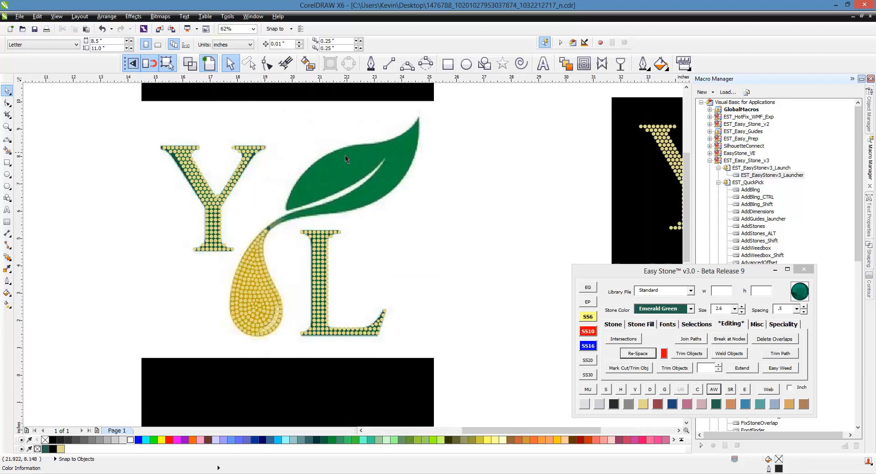
scroll(344, 156, "down", 1)
scroll(324, 235, "up", 2)
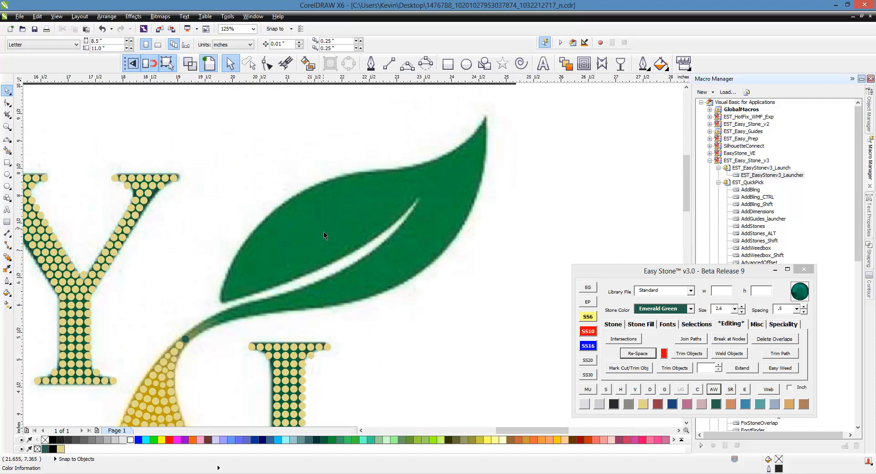
left_click(407, 63)
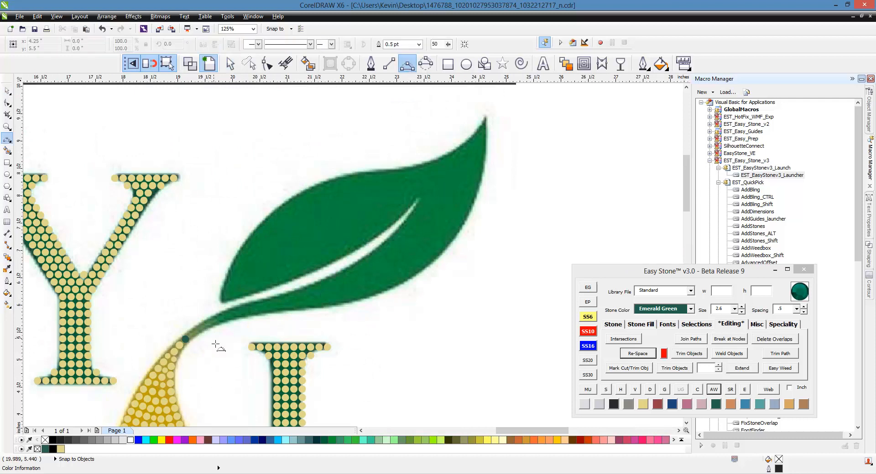
left_click(185, 340)
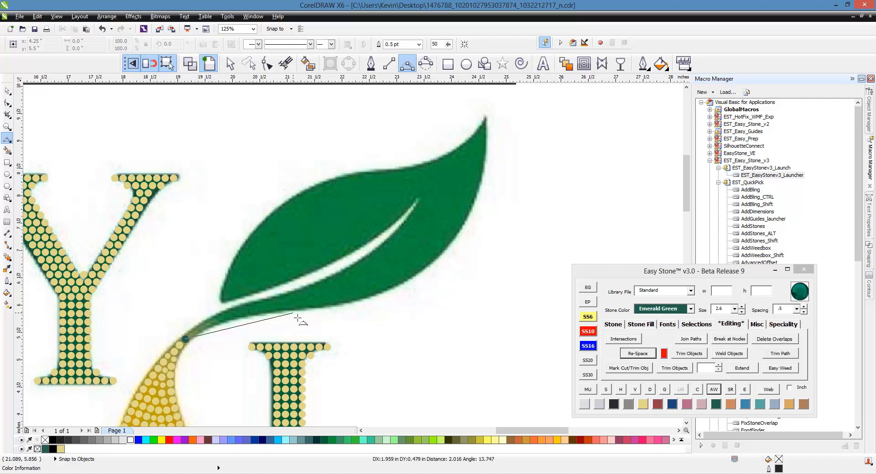
left_click_drag(301, 314, 486, 121)
left_click(242, 321)
left_click(417, 280)
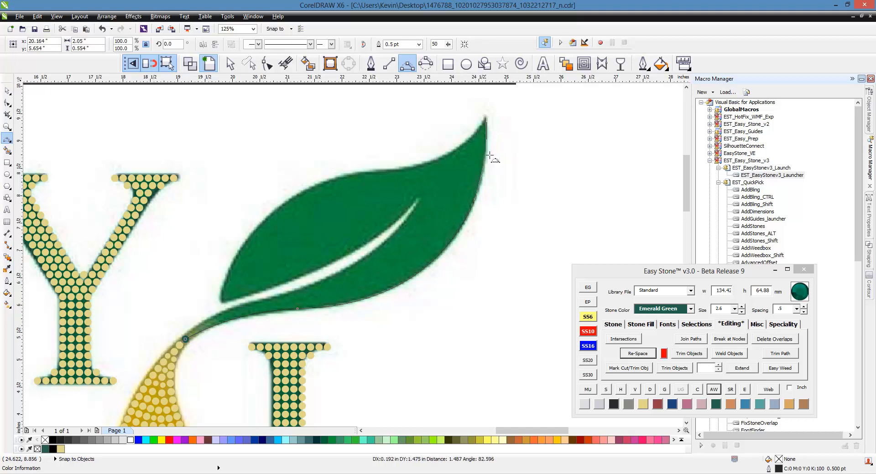
left_click_drag(491, 158, 488, 121)
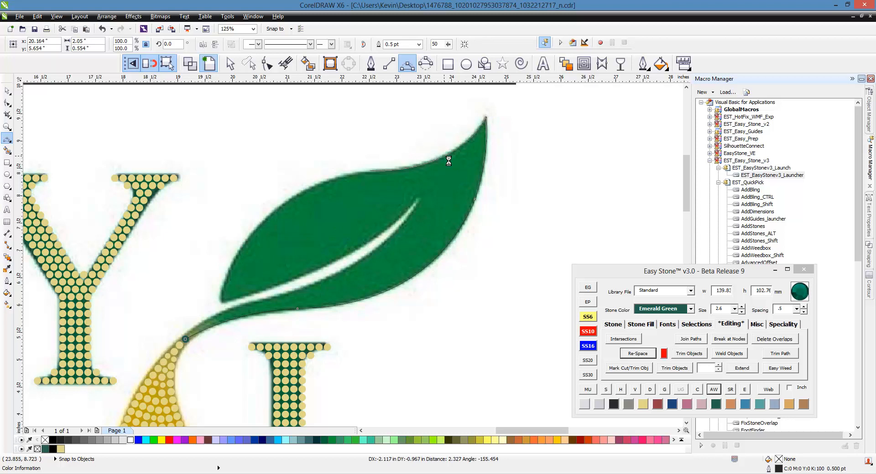
- Continue the traced outline along the leaf's upper edge, from the tip around to the leaf's lower-left corner
left_click(375, 174)
left_click(370, 172)
left_click_drag(226, 306, 275, 227)
left_click(269, 221)
- Trace both sides of the leaf's light vein and return along the stem to close the outline at its starting point
left_click_drag(222, 302, 417, 199)
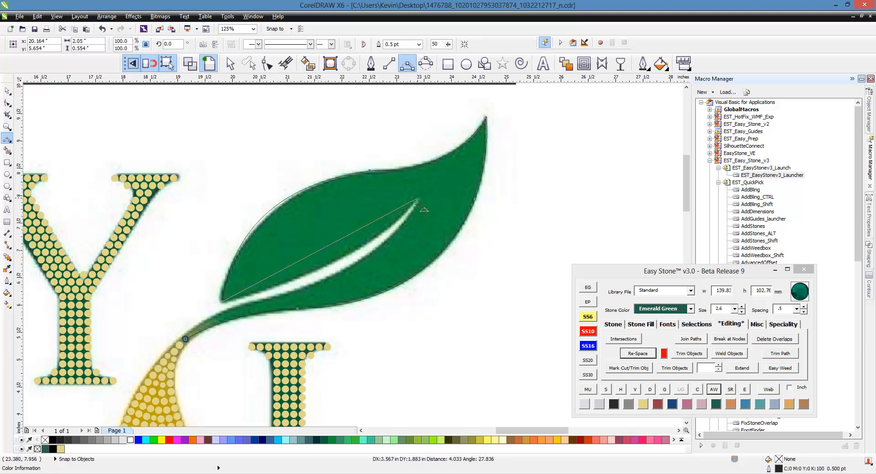
left_click(347, 258)
left_click(417, 199)
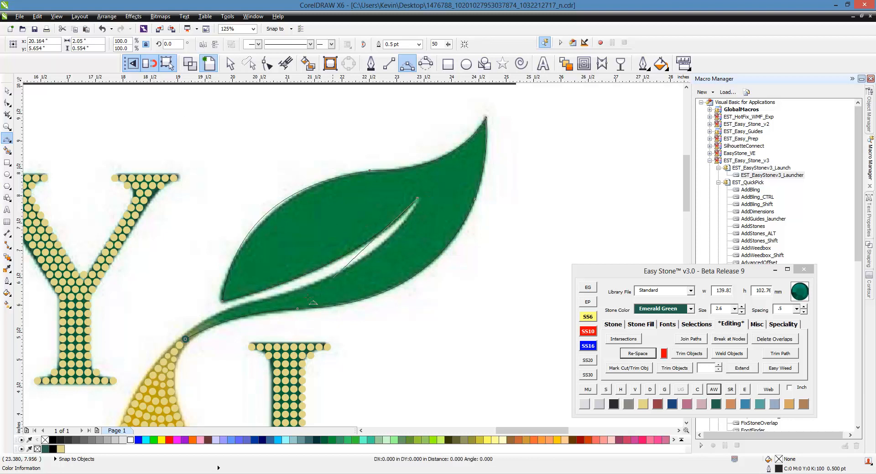
left_click_drag(299, 296, 295, 294)
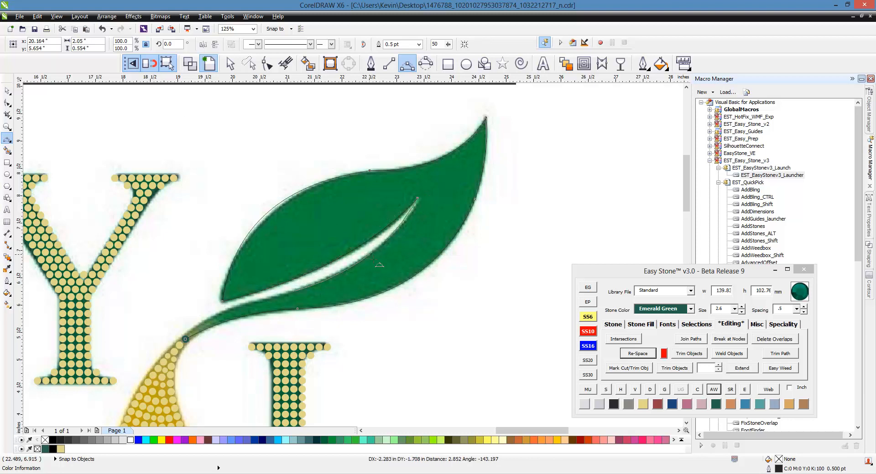
left_click(384, 263)
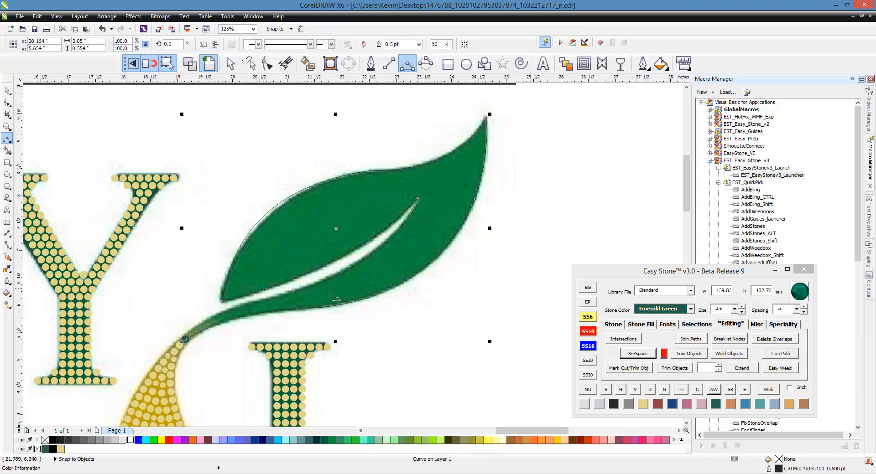
left_click(295, 297)
left_click_drag(186, 339, 219, 327)
key("space")
key("F3")
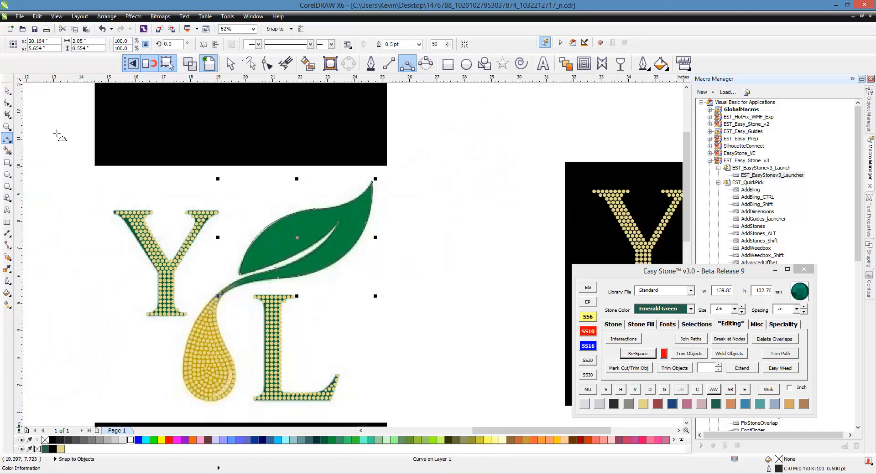
left_click(313, 201)
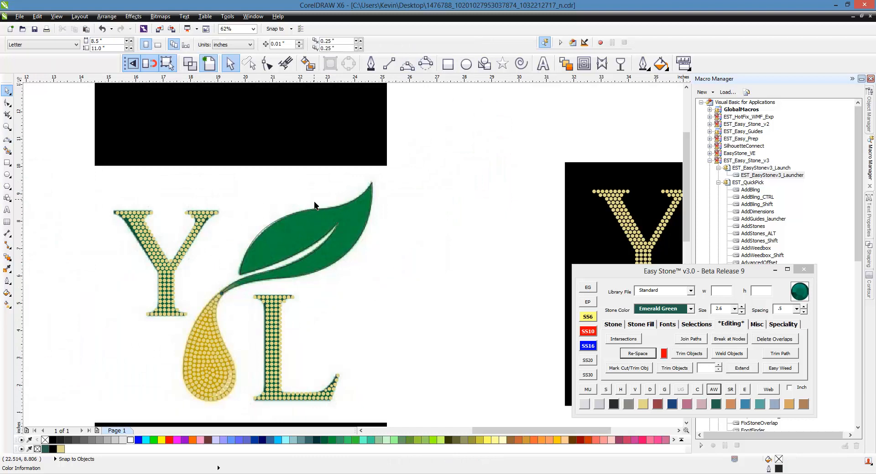
- Create an inset path inside the leaf outline using Island Fill with the stone size set to SS10 (3.4 mm)
scroll(324, 228, "up", 1)
left_click(304, 244)
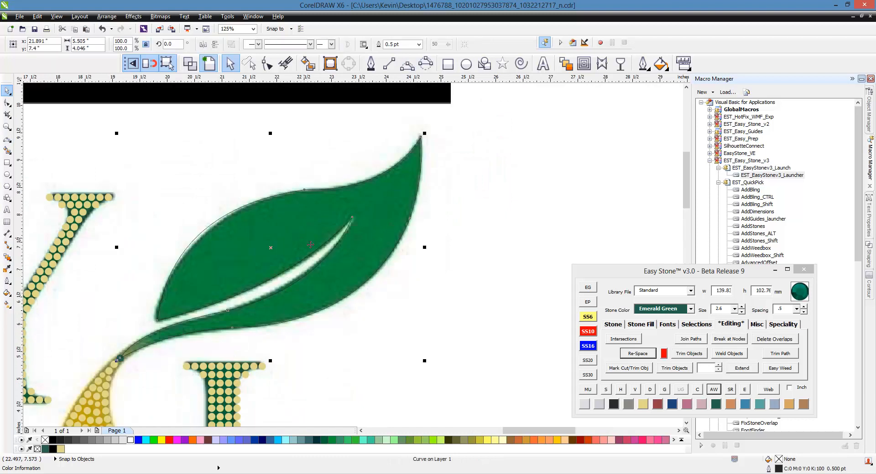
left_click(649, 326)
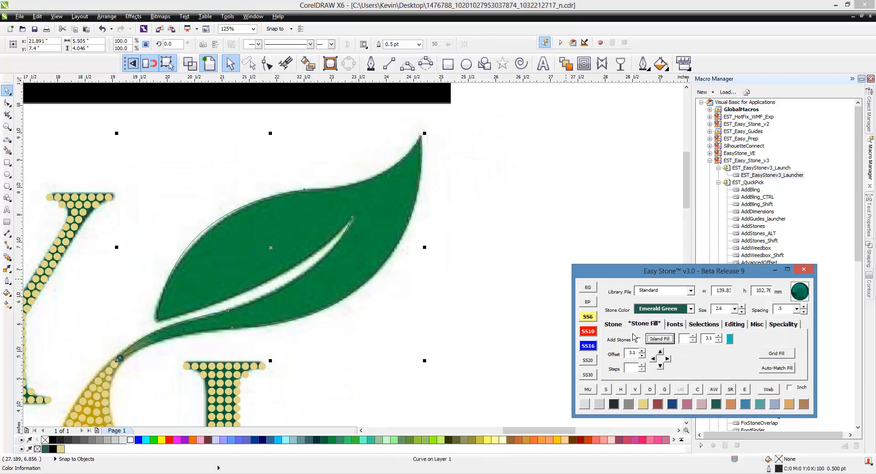
left_click(588, 331)
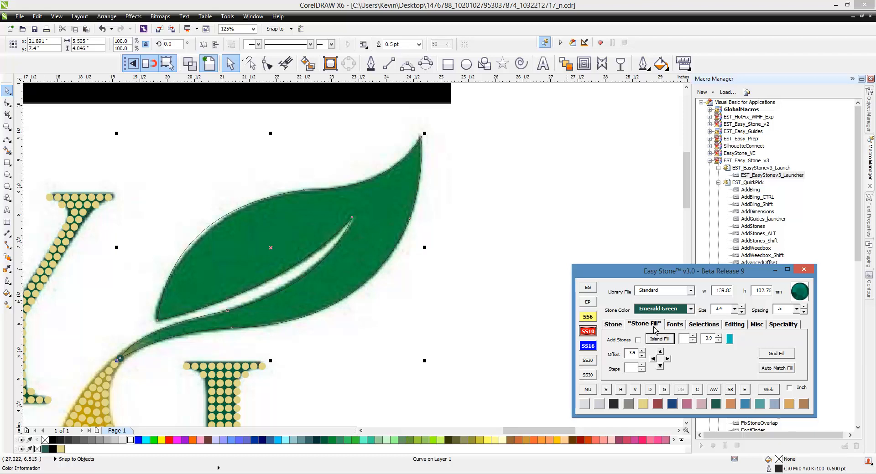
left_click(693, 340)
left_click(666, 340)
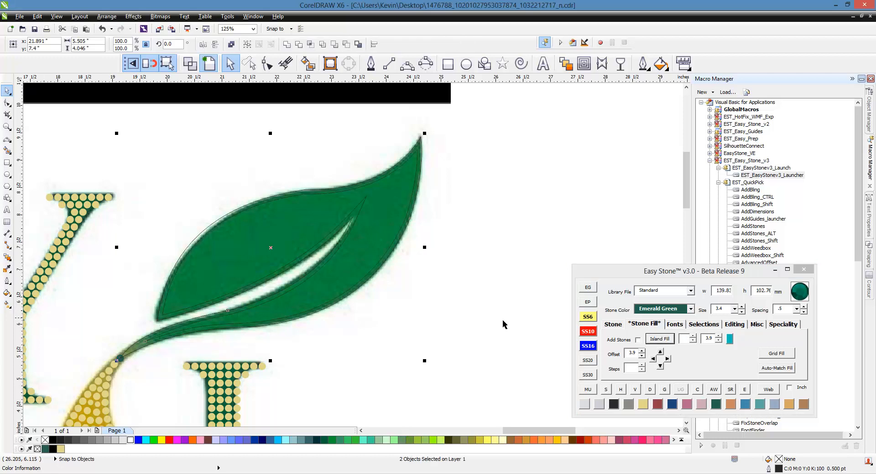
- Delete the original outer leaf outline, keeping the inset path
left_click(469, 313)
scroll(394, 202, "up", 2)
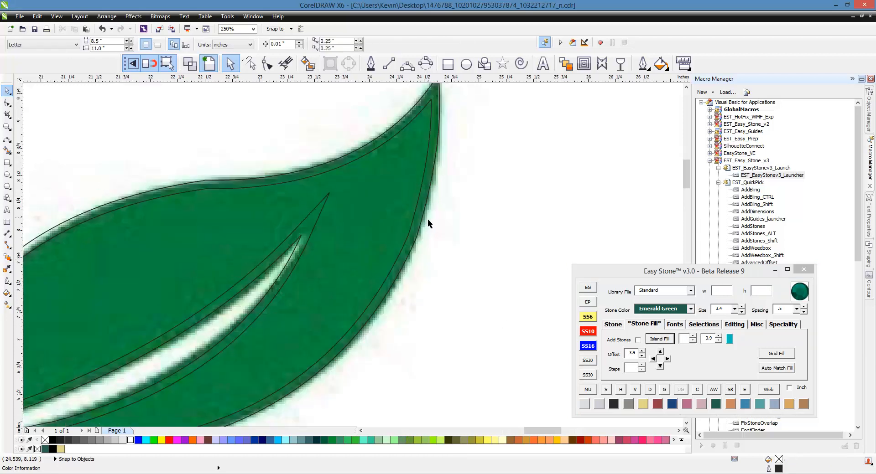
left_click(423, 223)
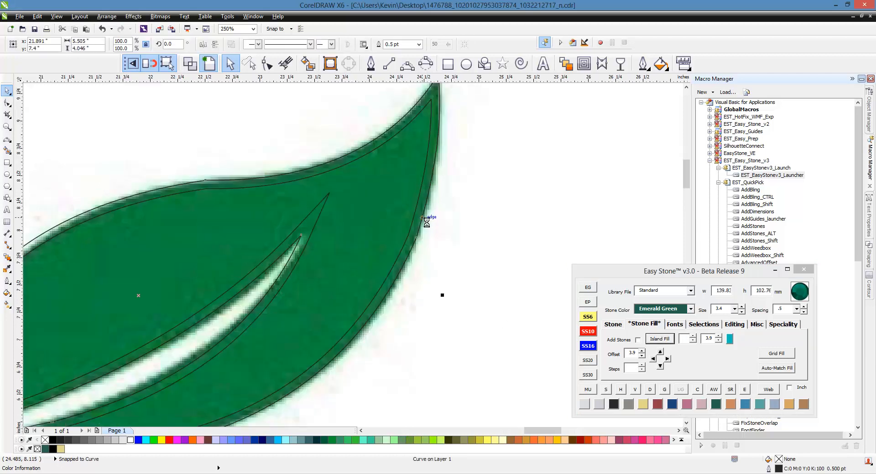
key("Delete")
- Fill the inset leaf path with concentric stone paths using Island Fill at 3.9 spacing
left_click(413, 223)
scroll(563, 284, "down", 1)
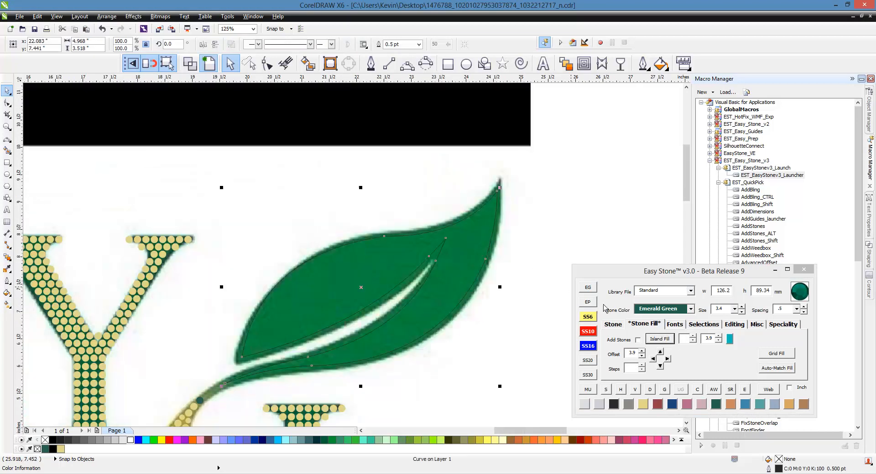
left_click(671, 341)
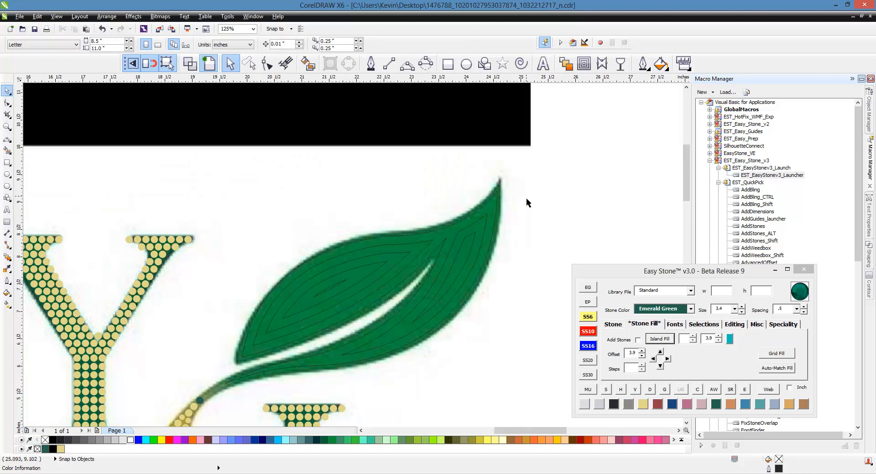
- Add 3.4 mm Emerald Green stones along all the leaf's fill paths and delete the stone paths
left_click_drag(544, 187, 239, 374)
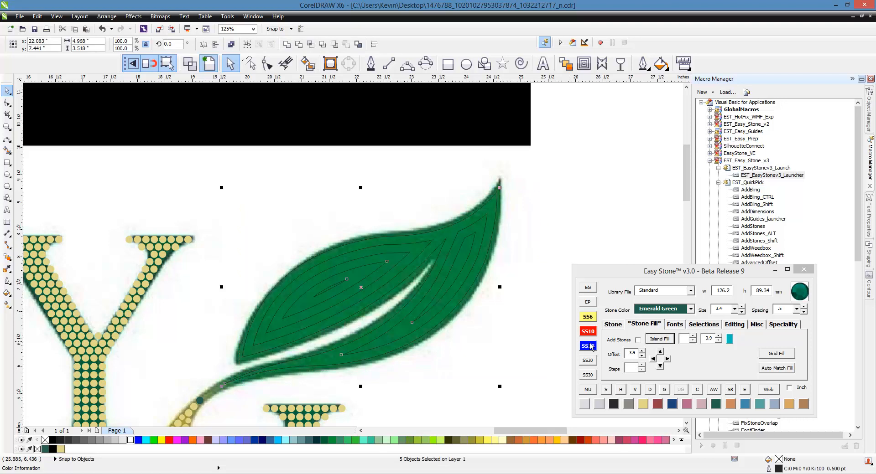
left_click(620, 325)
left_click(665, 339)
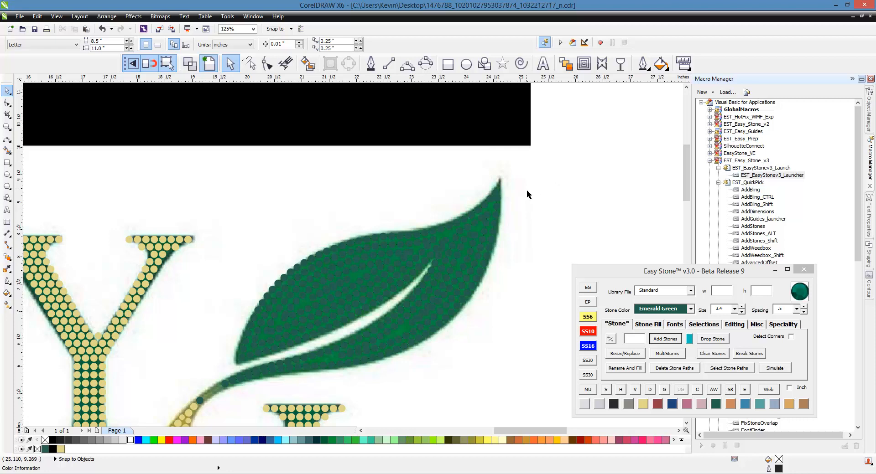
left_click_drag(529, 172, 210, 400)
left_click(674, 368)
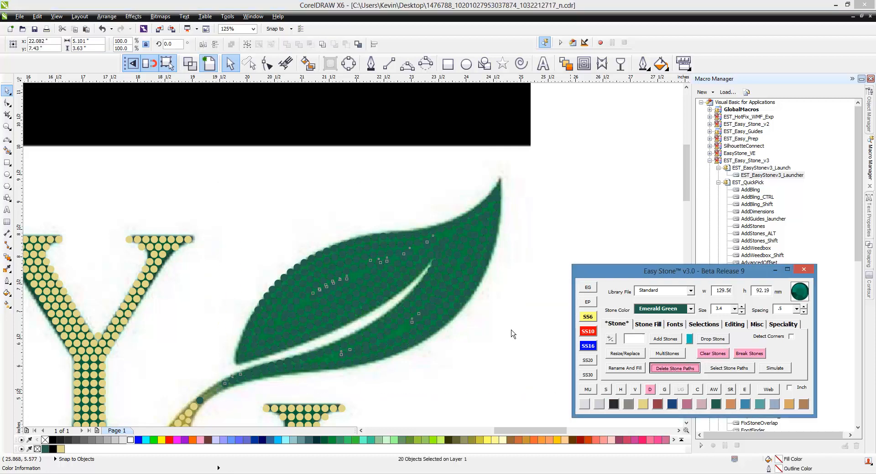
- Fill the stem gap between the lone green stone and the leaf's stones with two copied 3.4 mm Emerald Green stones
scroll(330, 256, "down", 2)
scroll(278, 328, "up", 4)
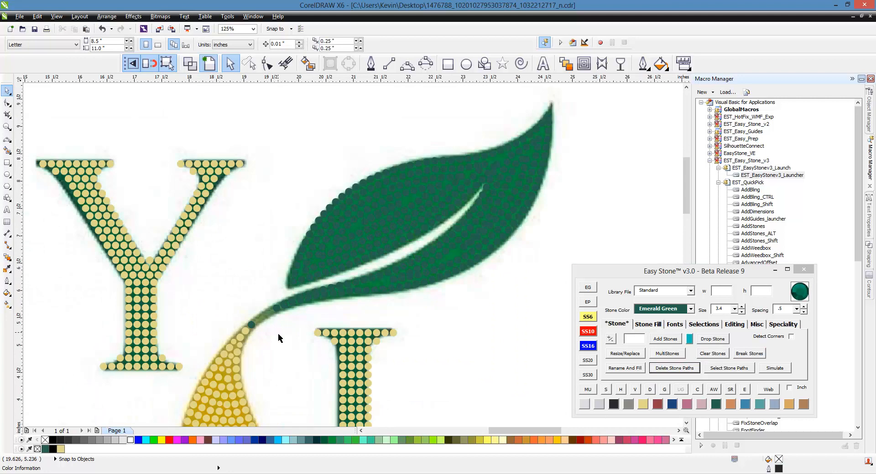
scroll(229, 349, "up", 2)
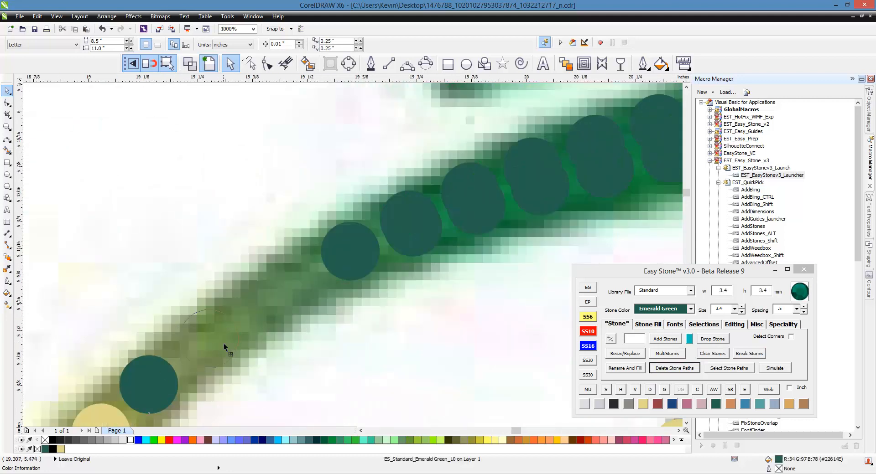
left_click(226, 347)
left_click_drag(223, 343, 293, 299)
right_click(294, 298)
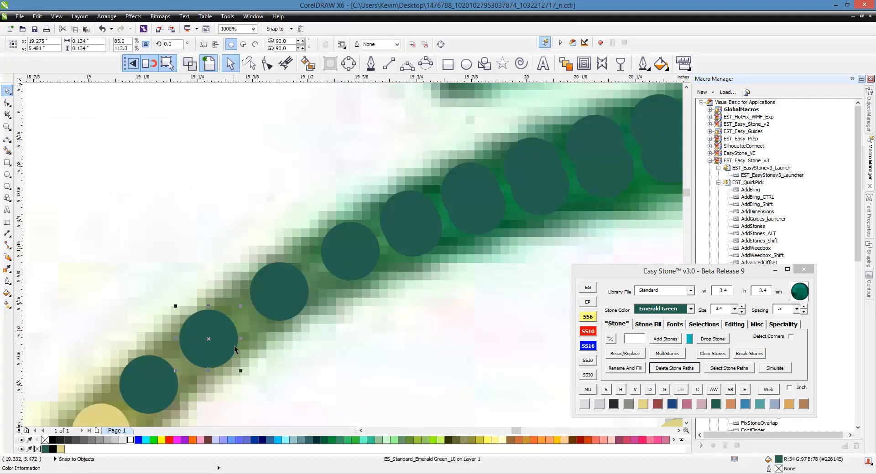
- Move the topmost 3.4 mm stone slightly up and right, closer to the leaf's tip
scroll(258, 255, "down", 4)
scroll(316, 275, "down", 4)
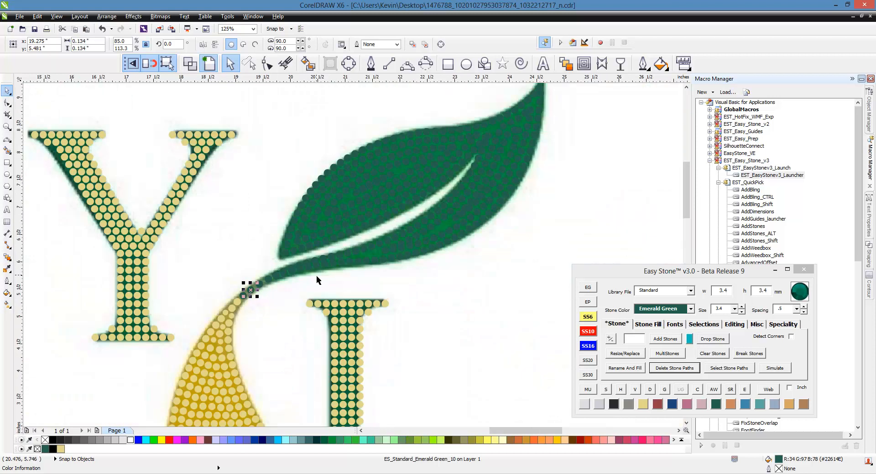
scroll(426, 191, "up", 3)
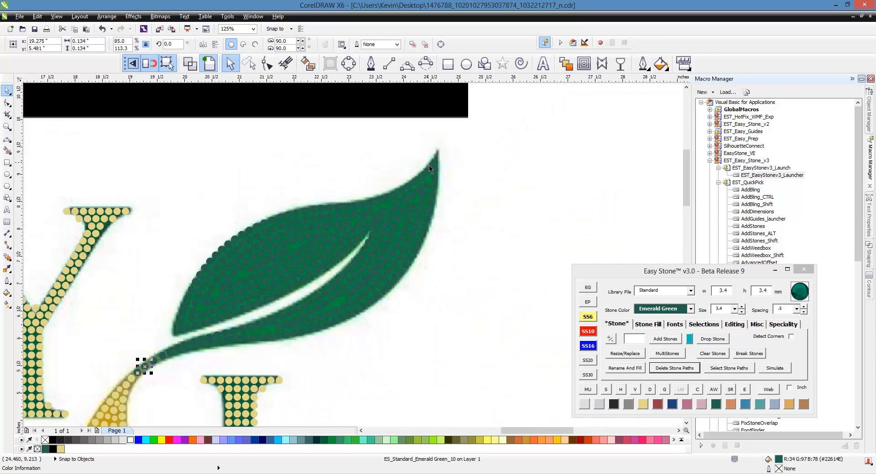
scroll(443, 165, "up", 6)
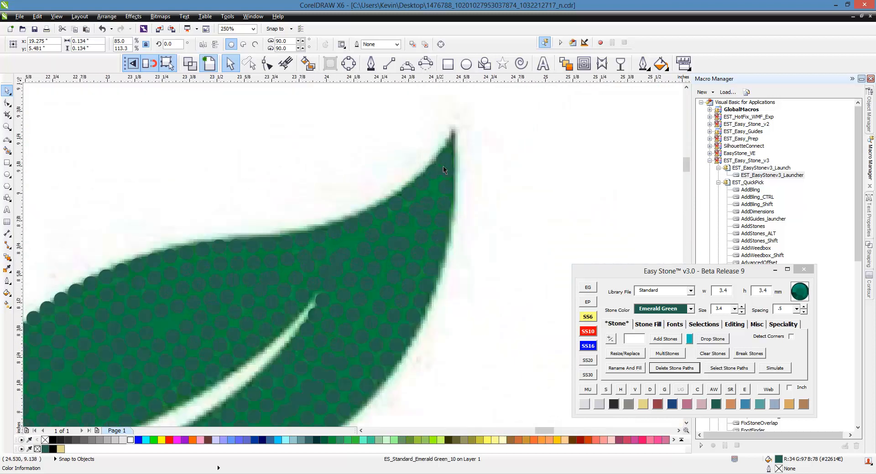
scroll(445, 179, "up", 1)
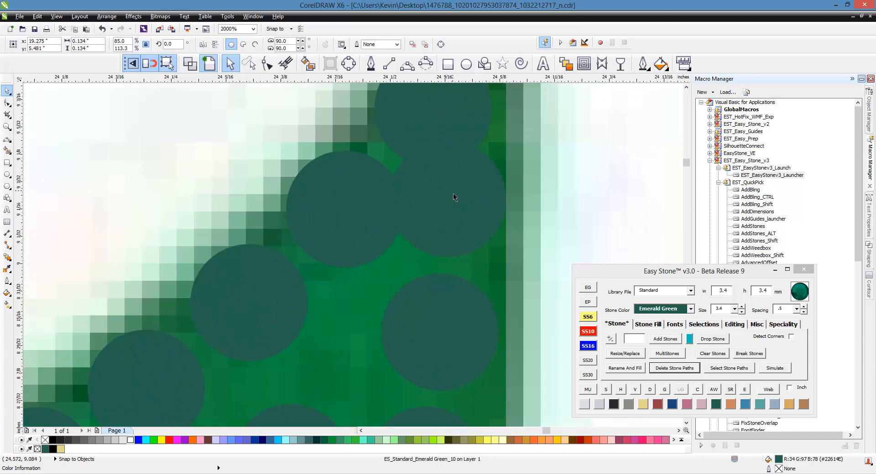
scroll(412, 203, "down", 2)
scroll(414, 206, "up", 1)
scroll(395, 176, "down", 2)
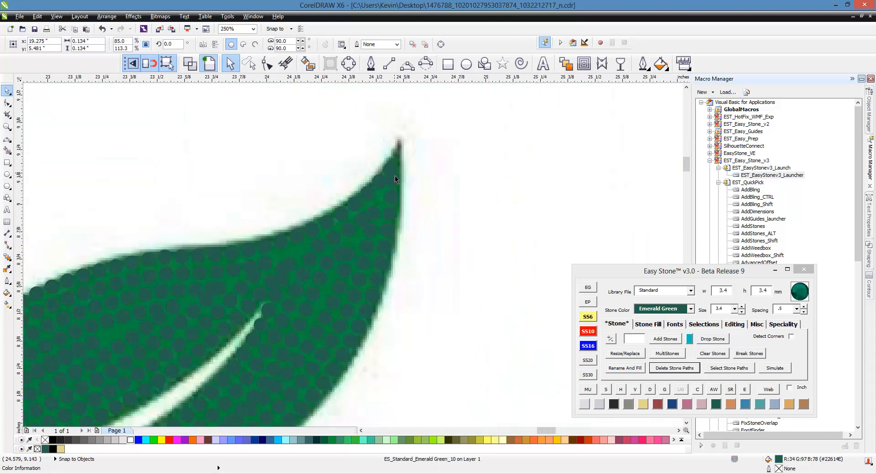
scroll(395, 175, "up", 2)
mouse_move(382, 154)
left_mouse_down()
mouse_move(385, 137)
mouse_move(392, 146)
left_mouse_up()
scroll(380, 200, "up", 2)
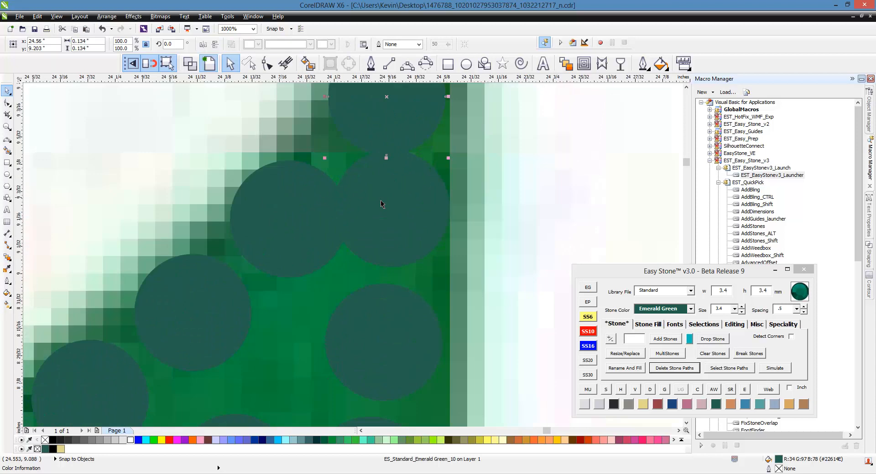
- Resize the two stones directly below the leaf's top stone to SS6 (2.6 mm) and reposition them so they no longer touch
left_click(393, 211)
left_click(589, 319)
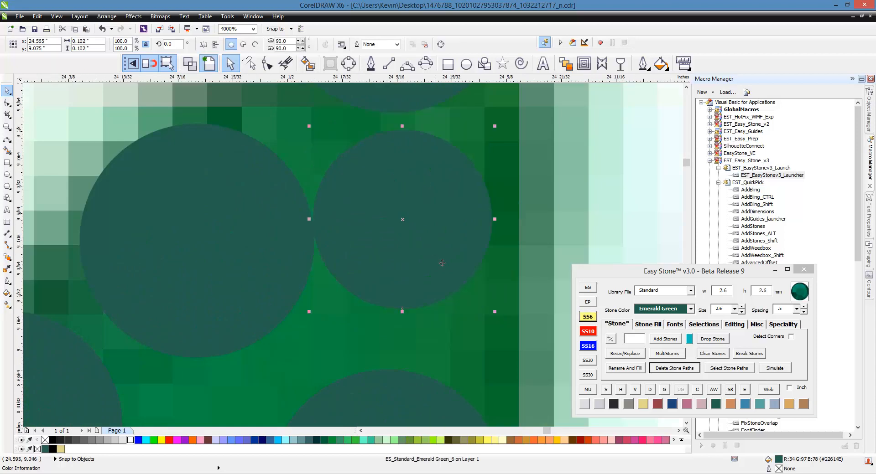
scroll(298, 226, "down", 1)
left_click(255, 225)
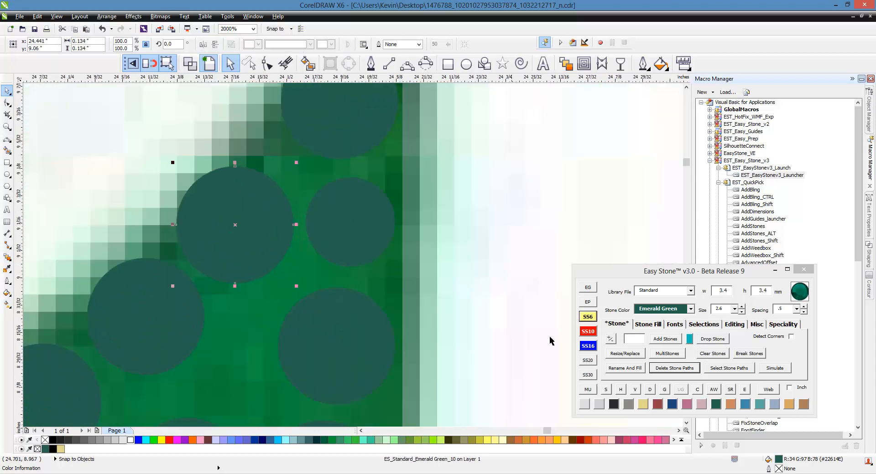
left_click(587, 317)
left_click_drag(274, 233, 286, 204)
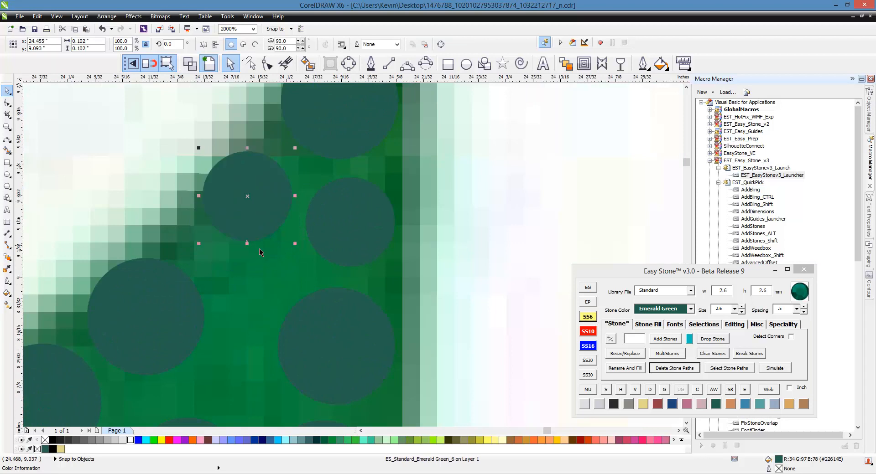
left_click_drag(343, 244, 339, 243)
scroll(323, 190, "down", 2)
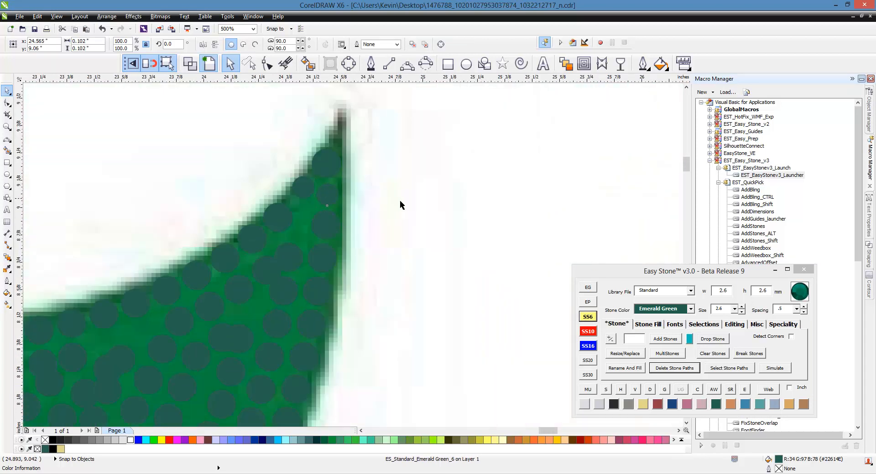
left_click(400, 202)
- Select all the leaf's stones and run the overlap check to delete the overlapping stones
scroll(418, 160, "down", 3)
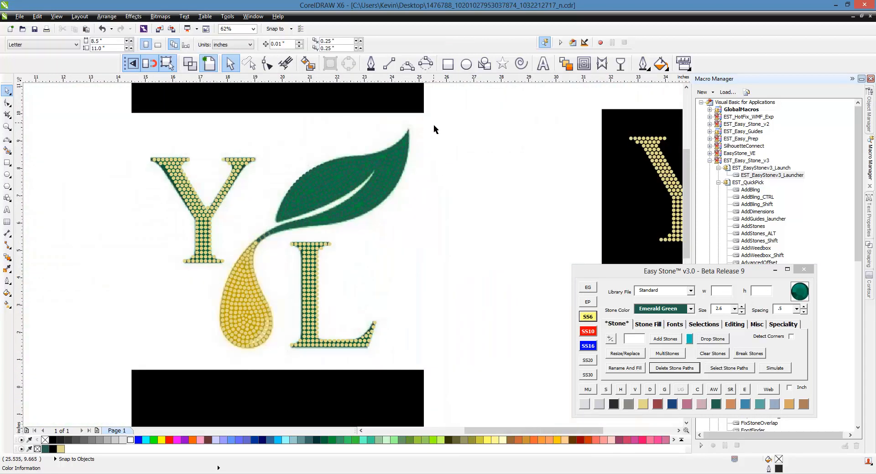
left_click_drag(433, 124, 235, 252)
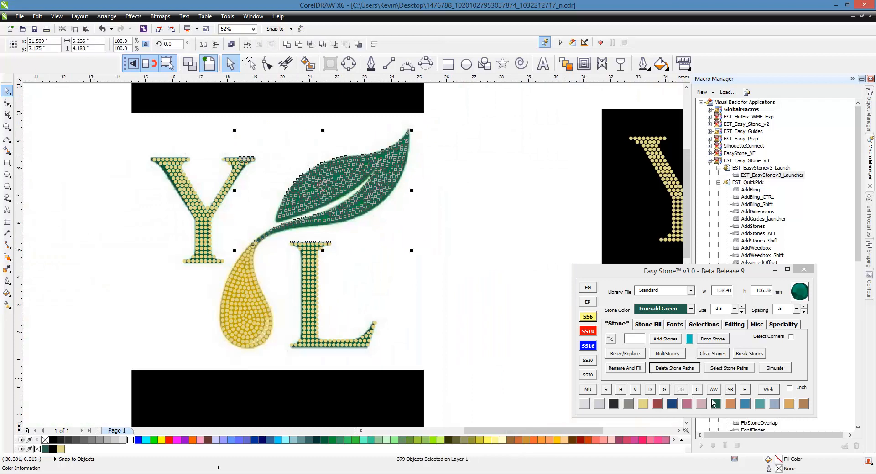
left_click(696, 389)
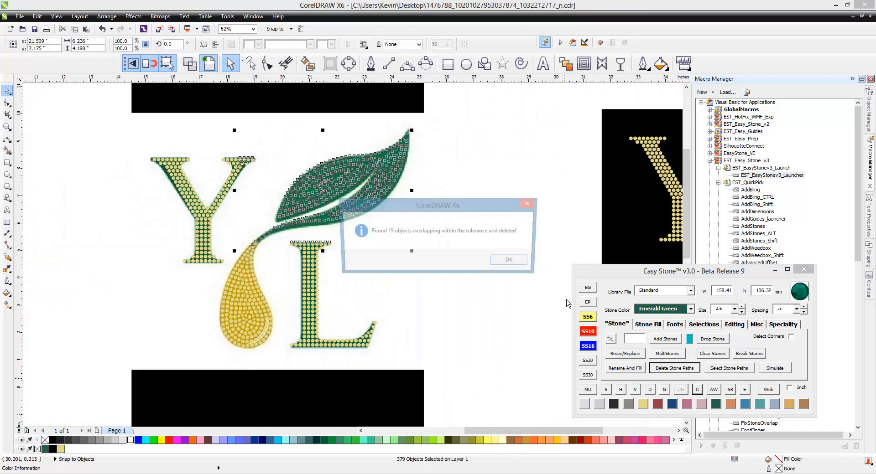
left_click(512, 260)
- Move the next 3.4 mm stone on the leaf's upper edge toward the tip and resize it to SS6 (2.6 mm)
scroll(458, 116, "up", 6)
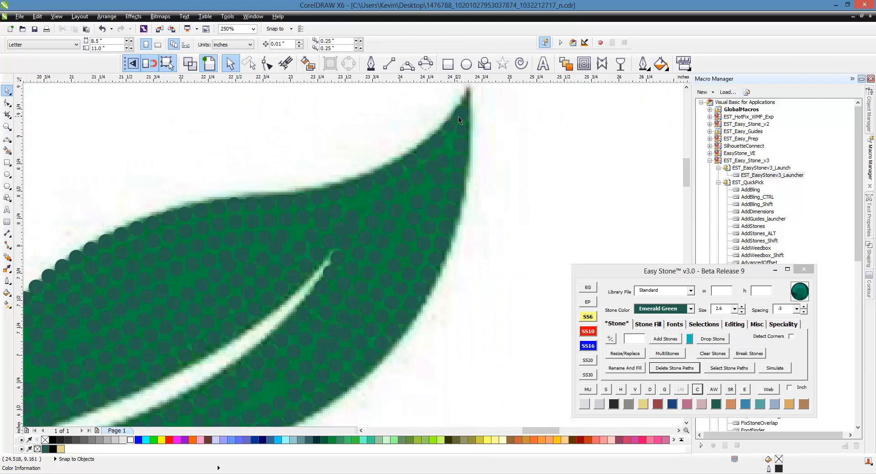
scroll(386, 258, "up", 2)
left_click(410, 210)
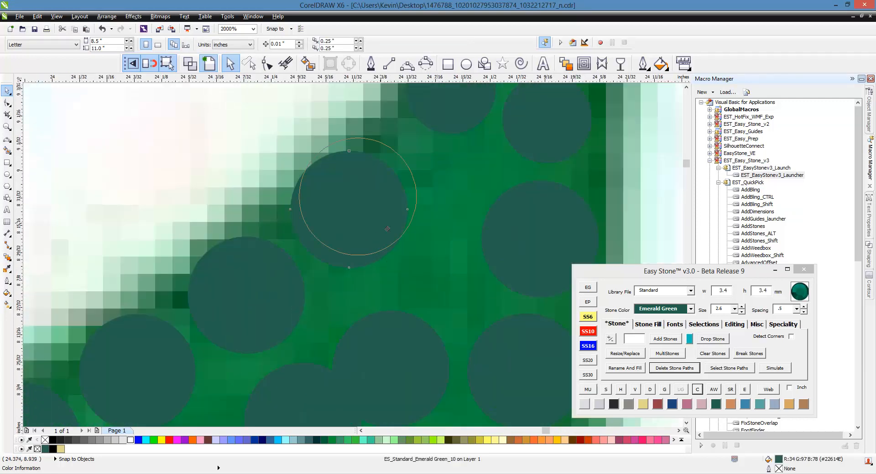
scroll(390, 219, "down", 2)
scroll(390, 193, "up", 1)
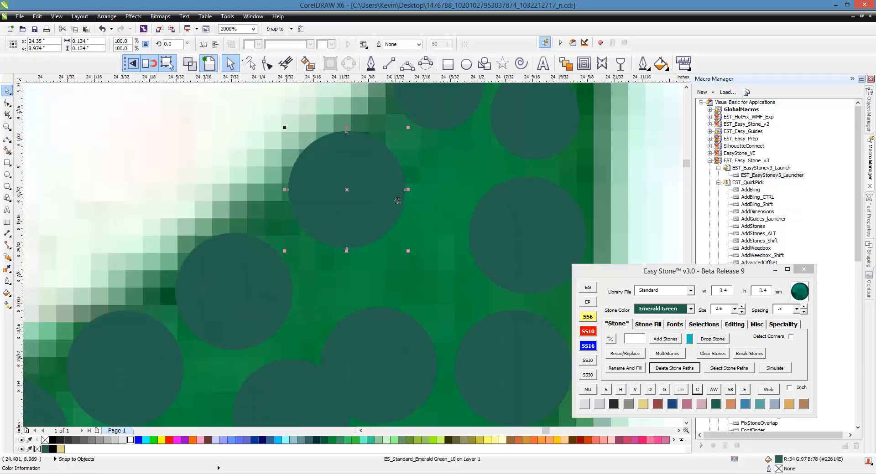
left_click_drag(399, 192, 409, 186)
scroll(426, 159, "down", 1)
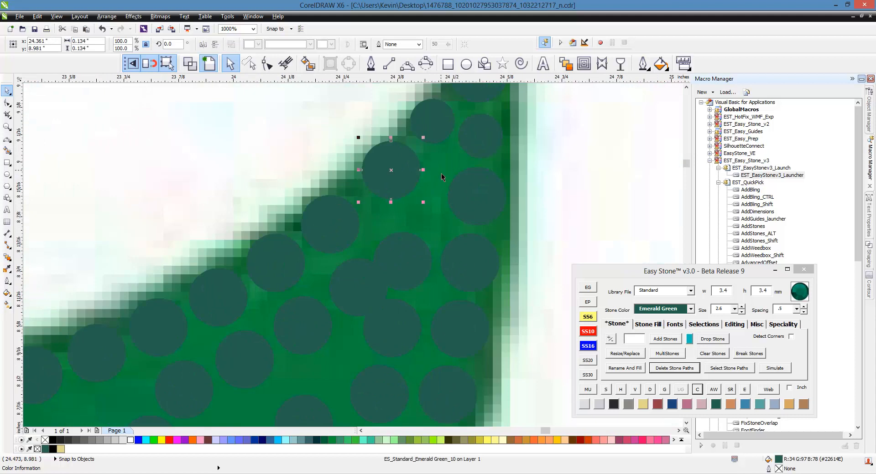
scroll(465, 177, "up", 1)
left_click_drag(380, 171, 389, 175)
left_click(588, 318)
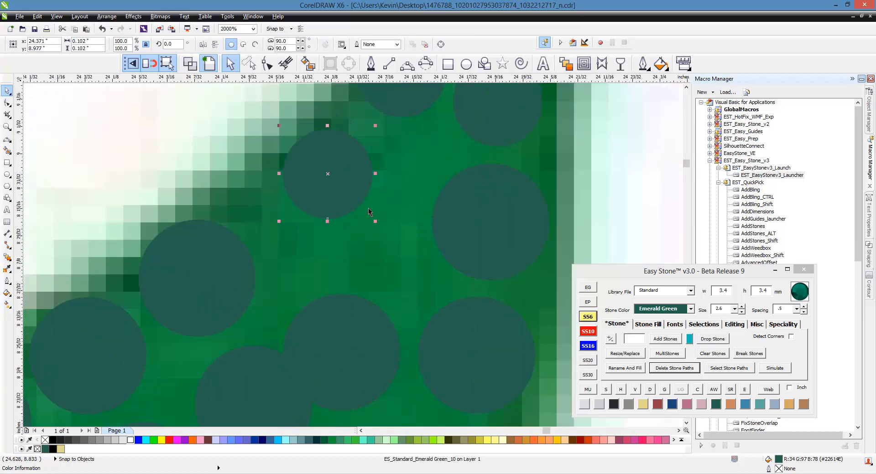
left_click_drag(332, 188, 336, 163)
- Resize the nearest 3.4 mm right-edge stone to SS6 (2.6 mm), copy it into the adjacent inner gap, and spread the neighbouring stones
left_click(521, 239)
left_click(588, 316)
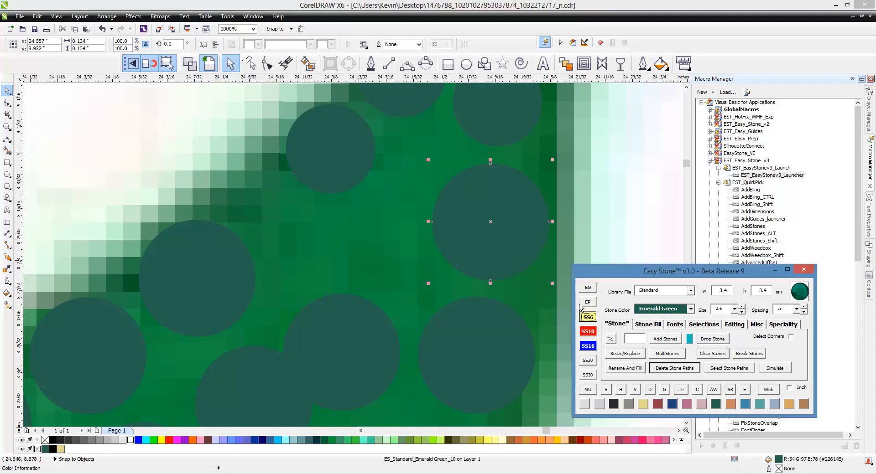
left_click_drag(518, 230, 427, 202)
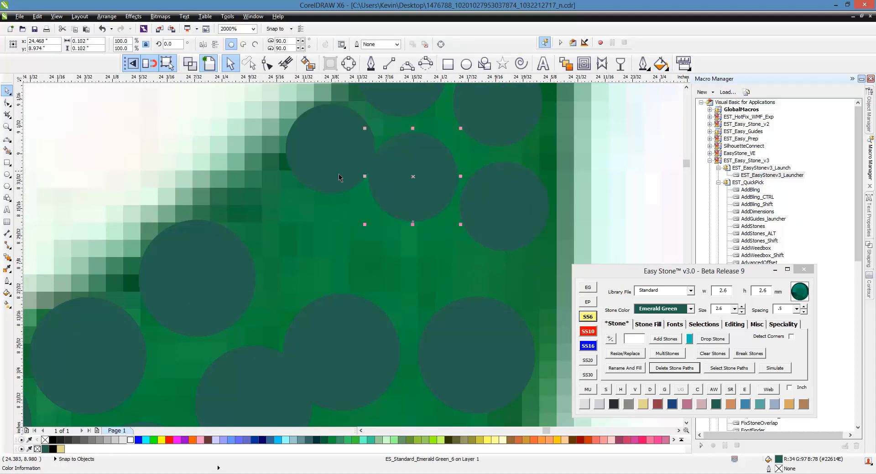
left_click_drag(333, 160, 321, 157)
left_click_drag(510, 245, 517, 248)
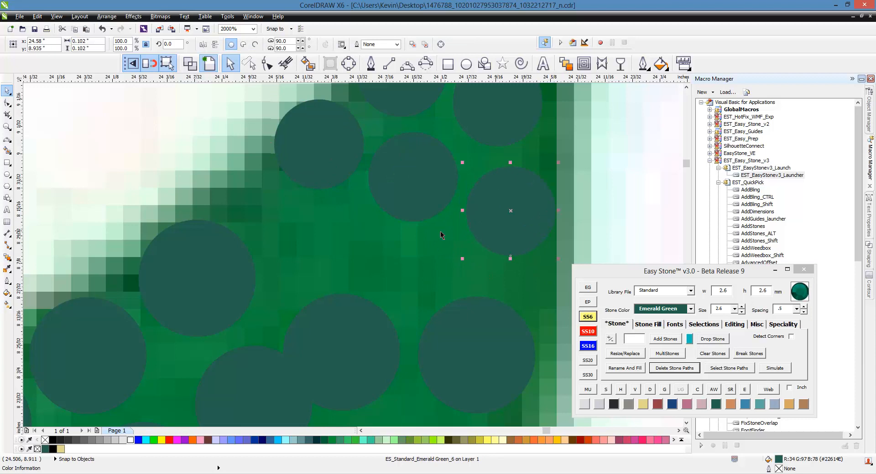
- Shift the next upper-edge, inner and right-edge stones toward the tip, resizing the inner one to SS6 (2.6 mm)
scroll(440, 232, "down", 1)
scroll(465, 280, "up", 1)
left_click_drag(483, 298, 491, 278)
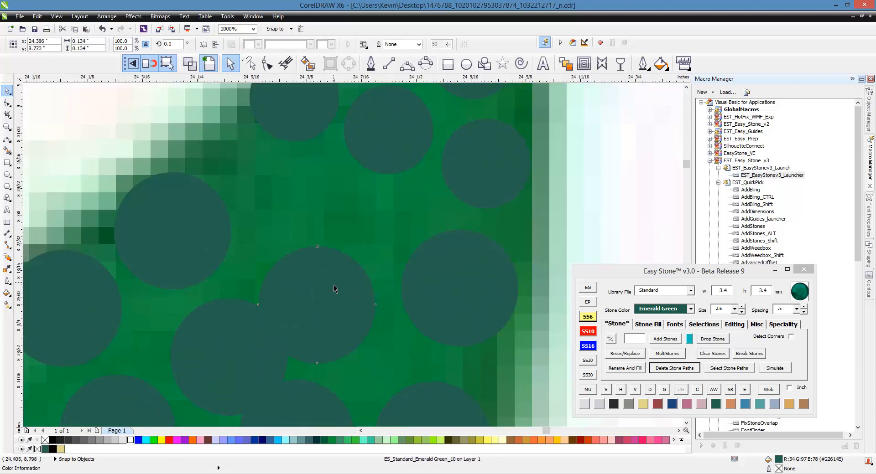
left_click_drag(205, 226, 245, 178)
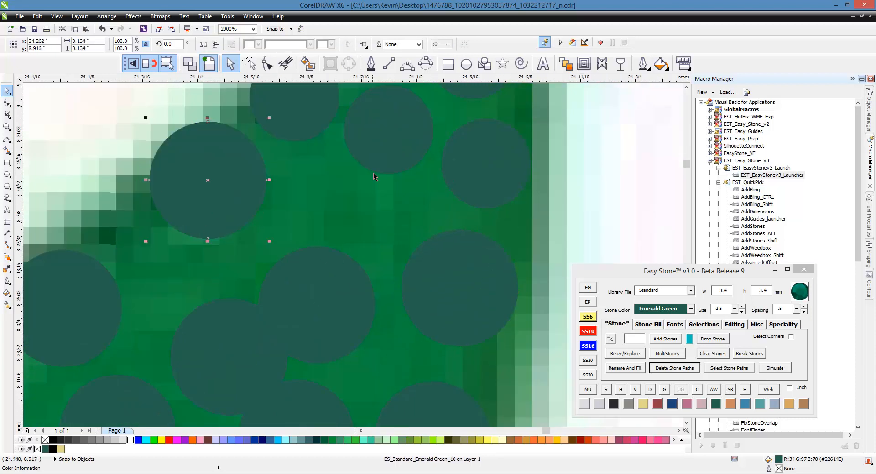
left_click_drag(344, 302, 365, 248)
left_click(589, 318)
scroll(418, 242, "down", 4)
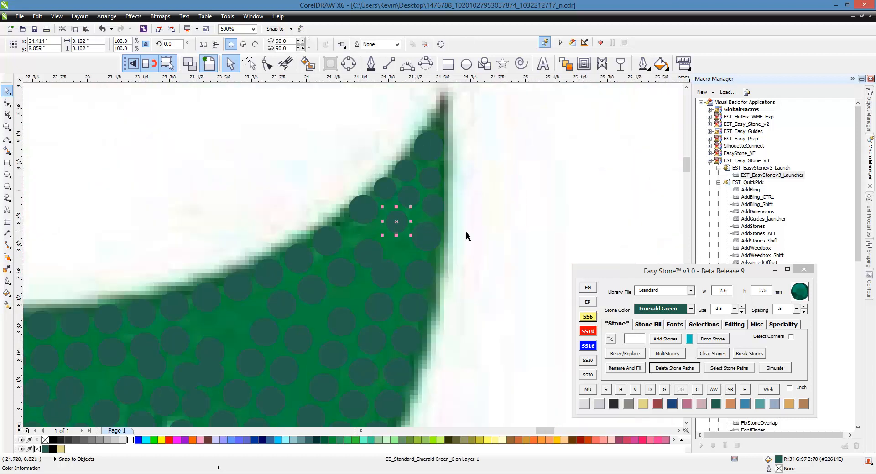
key("Escape")
- Move the following 3.4 mm upper-edge stone up along the leaf's edge, close to its neighbour nearer the tip
scroll(374, 280, "up", 4)
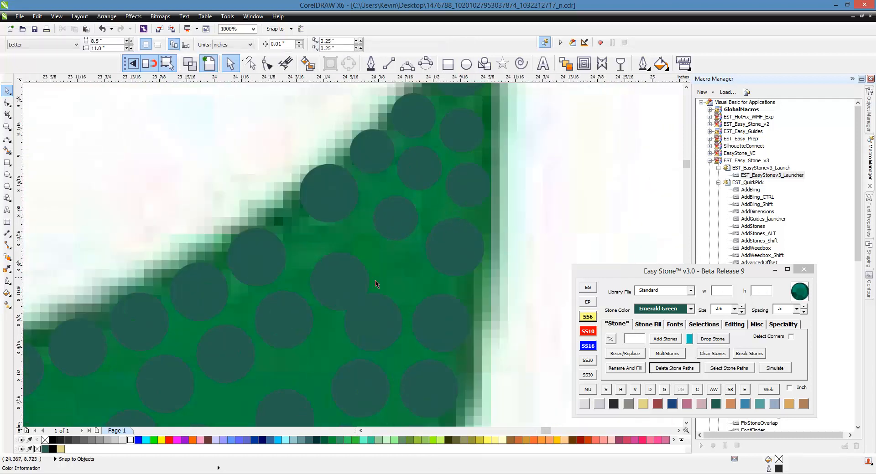
left_click_drag(168, 234, 190, 197)
scroll(393, 193, "down", 2)
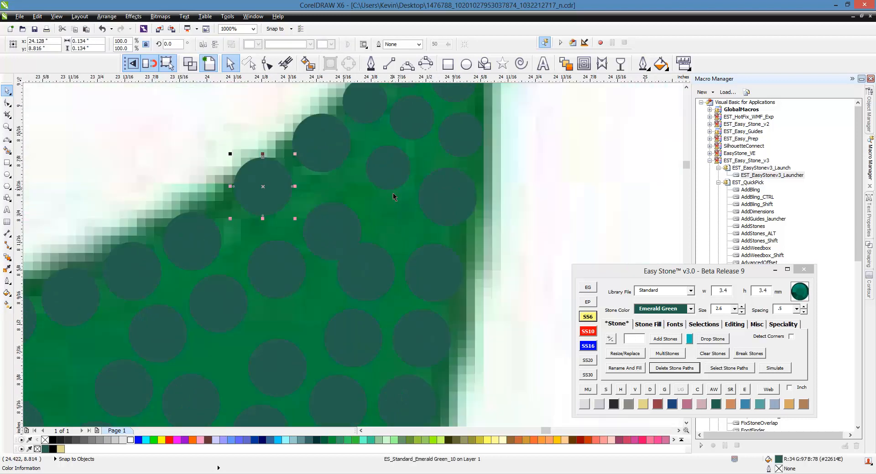
left_click(487, 228)
- Freehand-select the row of stones along the leaf's upper edge, re-space them evenly, and break the blend into separate stones
scroll(487, 228, "down", 2)
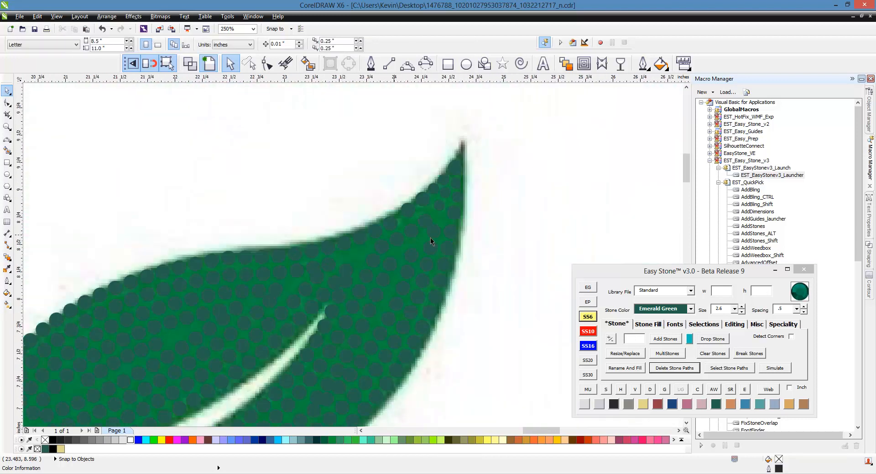
scroll(484, 233, "down", 2)
scroll(254, 315, "up", 2)
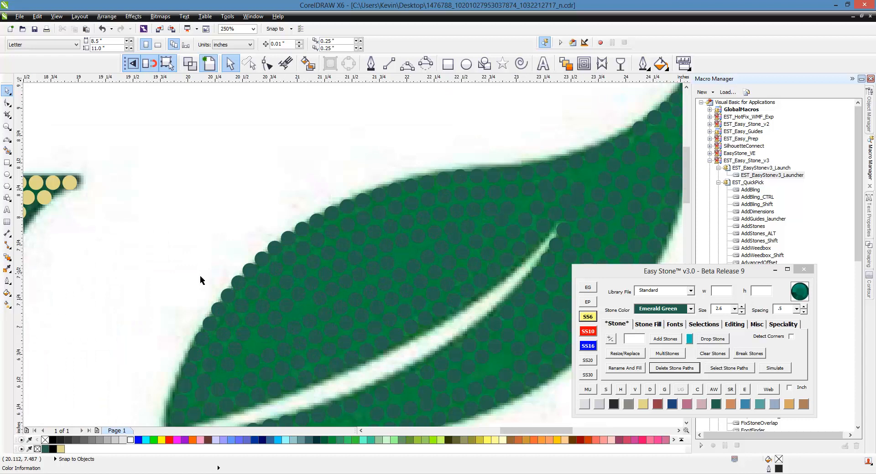
scroll(201, 276, "down", 2)
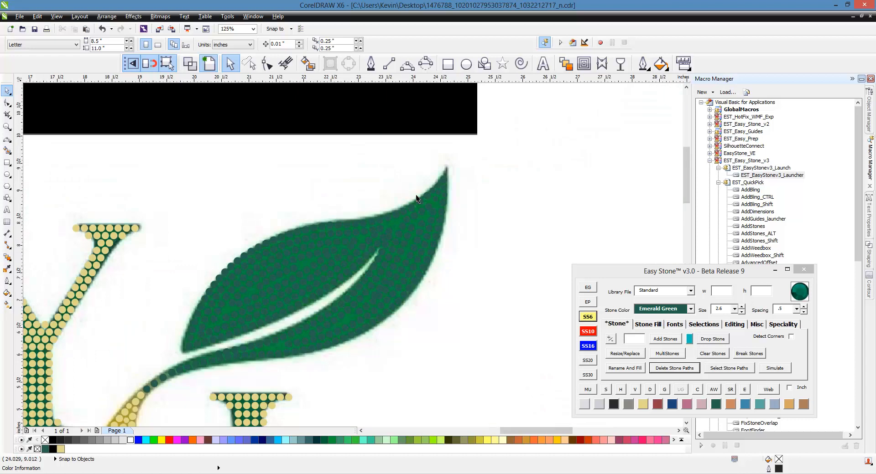
scroll(431, 202, "up", 2)
scroll(393, 185, "down", 2)
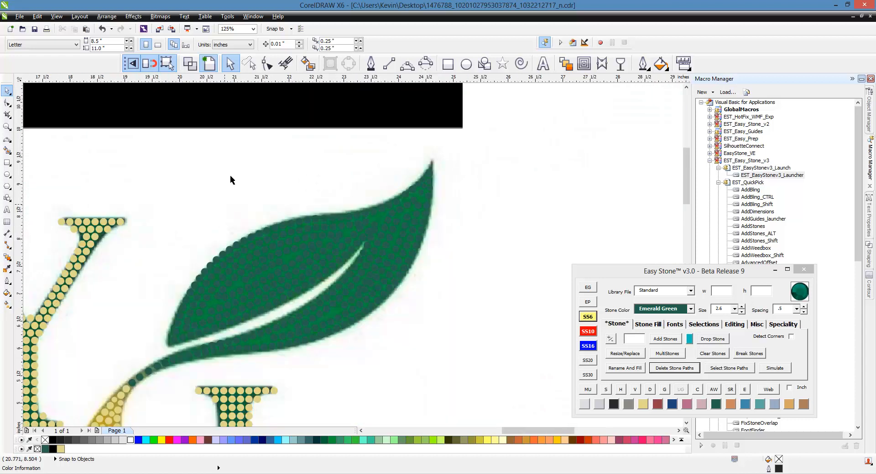
left_click(249, 63)
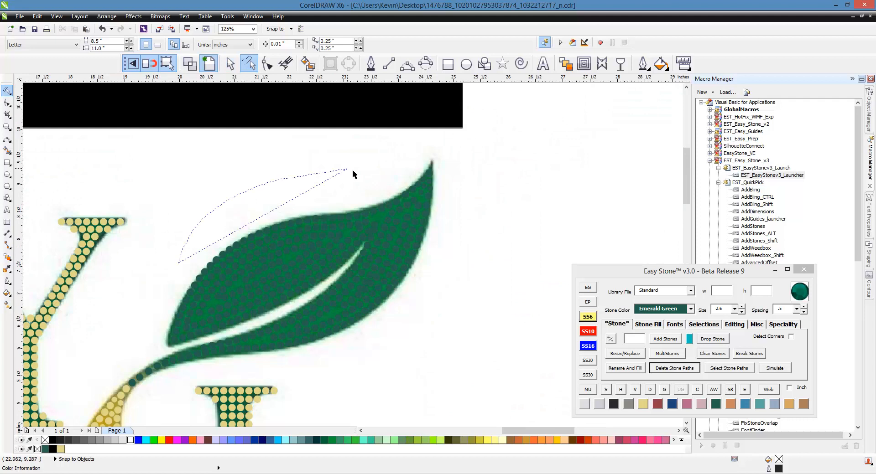
mouse_move(398, 170)
left_mouse_down()
mouse_move(418, 204)
mouse_move(239, 257)
left_mouse_up()
mouse_move(176, 351)
left_mouse_down()
mouse_move(149, 345)
mouse_move(157, 318)
left_mouse_up()
scroll(371, 200, "up", 2)
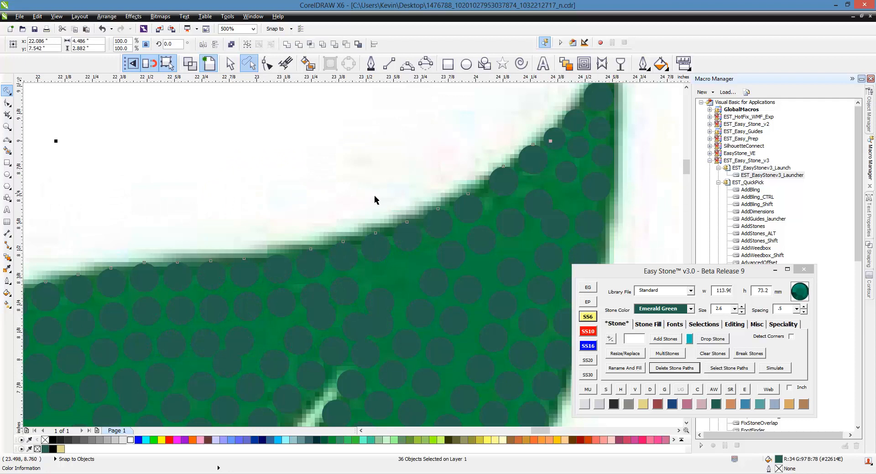
scroll(392, 198, "down", 2)
scroll(456, 187, "up", 2)
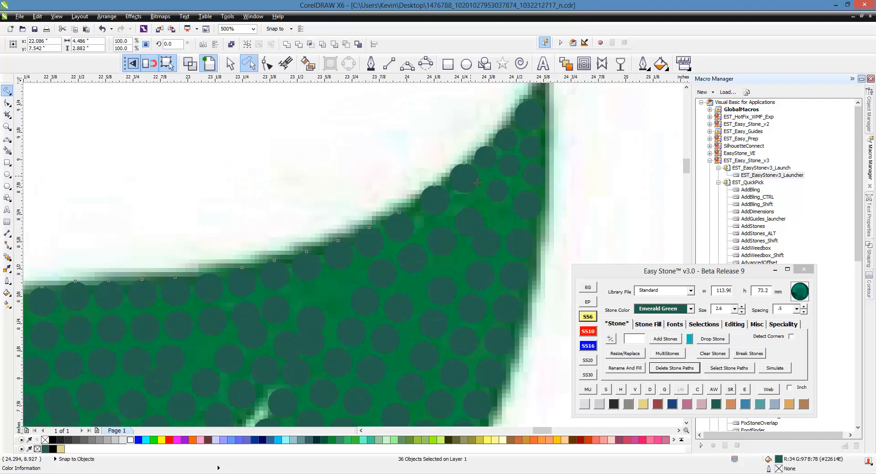
scroll(475, 178, "down", 4)
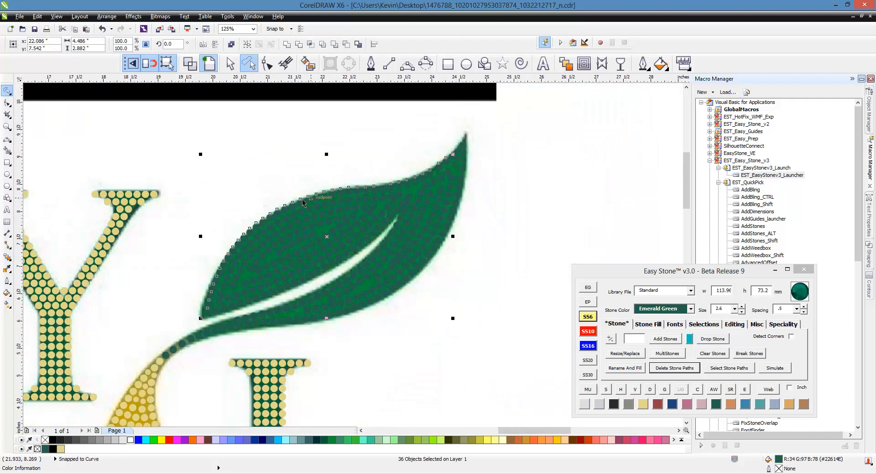
scroll(393, 182, "up", 4)
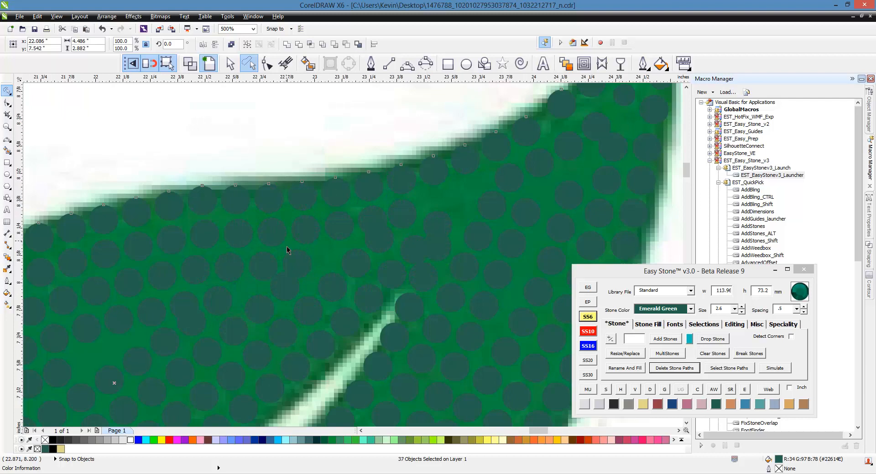
scroll(286, 250, "down", 4)
scroll(456, 141, "up", 4)
scroll(456, 141, "down", 4)
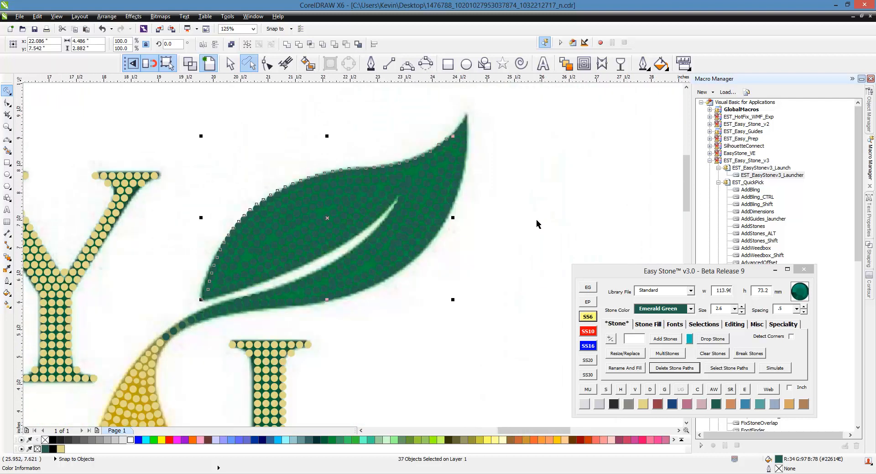
left_click(731, 324)
left_click(650, 357)
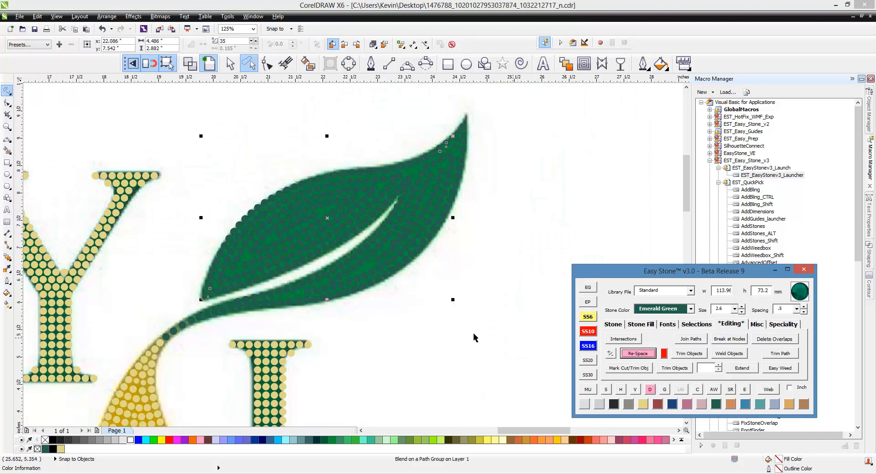
left_click(650, 390)
- Nudge three consecutive 3.4 mm stones near the tip outward, closer to the leaf's right edge
scroll(436, 143, "up", 2)
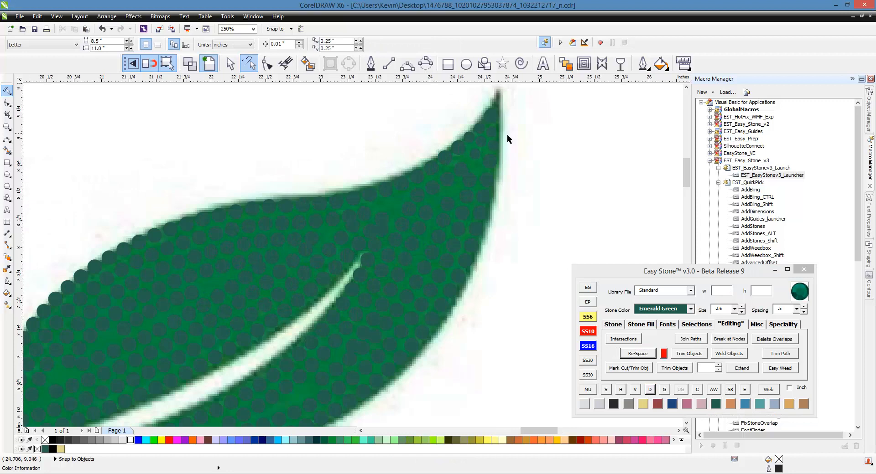
scroll(500, 170, "up", 2)
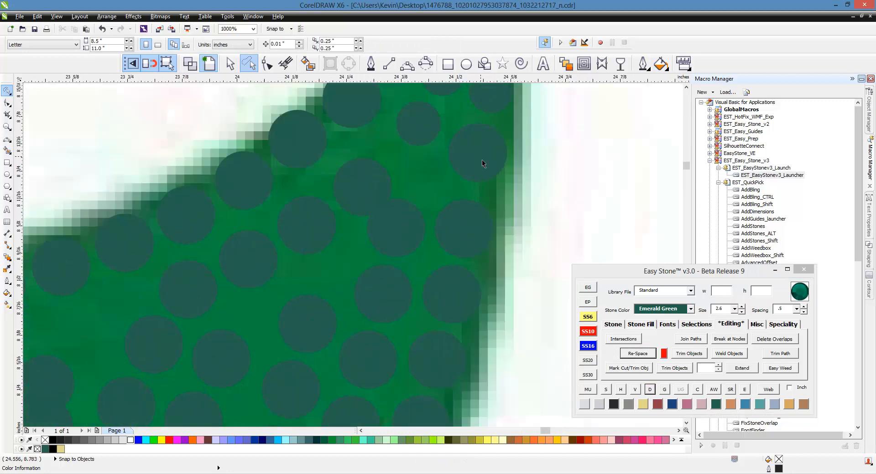
left_click(477, 155)
scroll(479, 188, "up", 1)
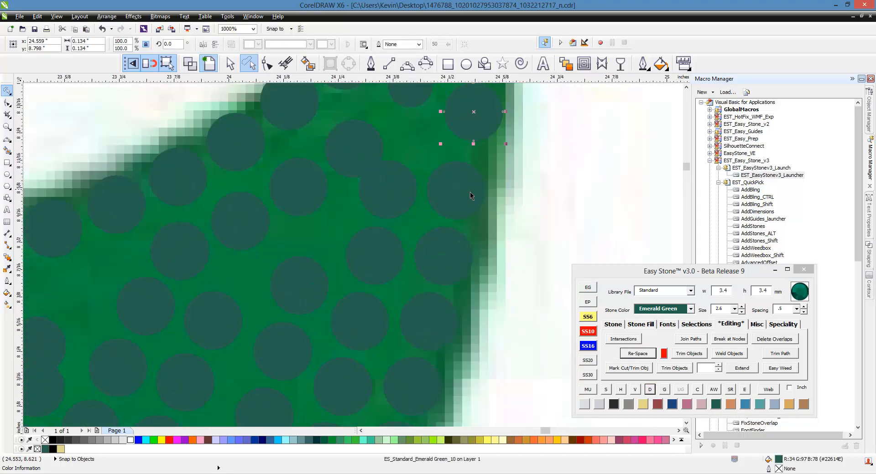
left_click_drag(473, 195, 481, 188)
left_click_drag(462, 249, 472, 251)
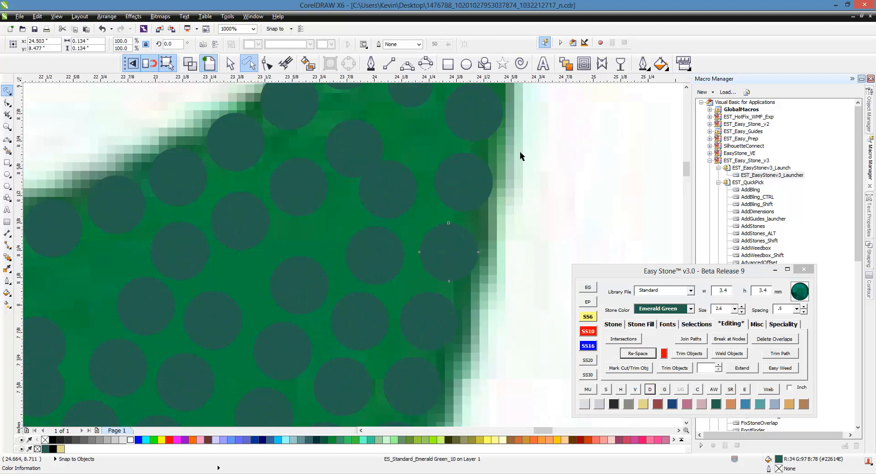
- Try to freehand-select the stones along the leaf's right and lower edge and re-space them evenly
scroll(519, 150, "down", 1)
left_click(534, 193)
scroll(425, 177, "down", 1)
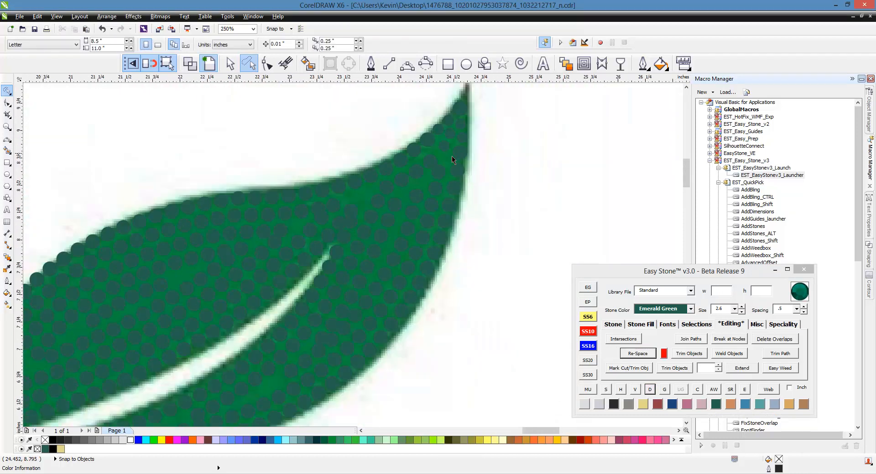
scroll(497, 135, "down", 1)
mouse_move(500, 133)
left_mouse_down()
mouse_move(514, 179)
mouse_move(458, 289)
mouse_move(356, 306)
left_mouse_up()
mouse_move(288, 313)
left_mouse_down()
mouse_move(292, 292)
mouse_move(337, 285)
left_mouse_up()
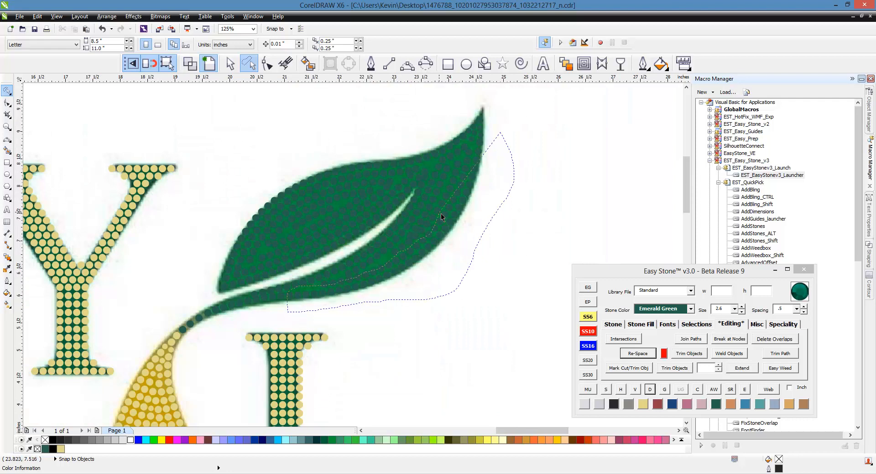
left_click_drag(473, 160, 480, 155)
scroll(398, 256, "up", 5)
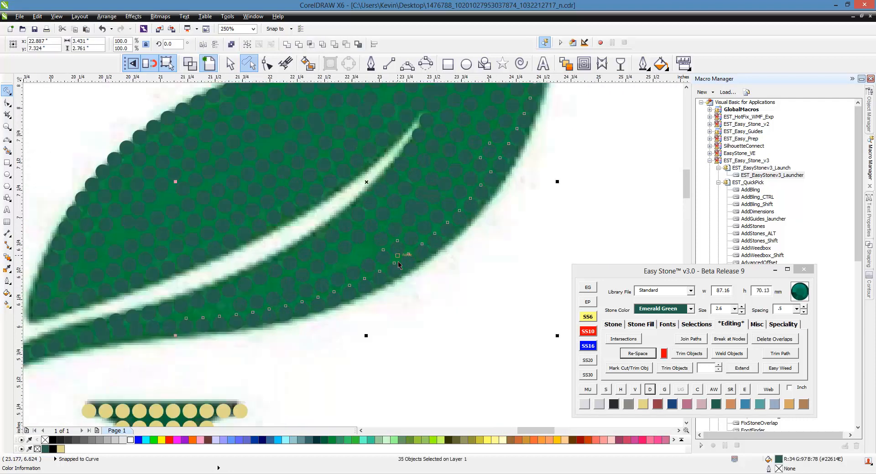
scroll(302, 314, "down", 5)
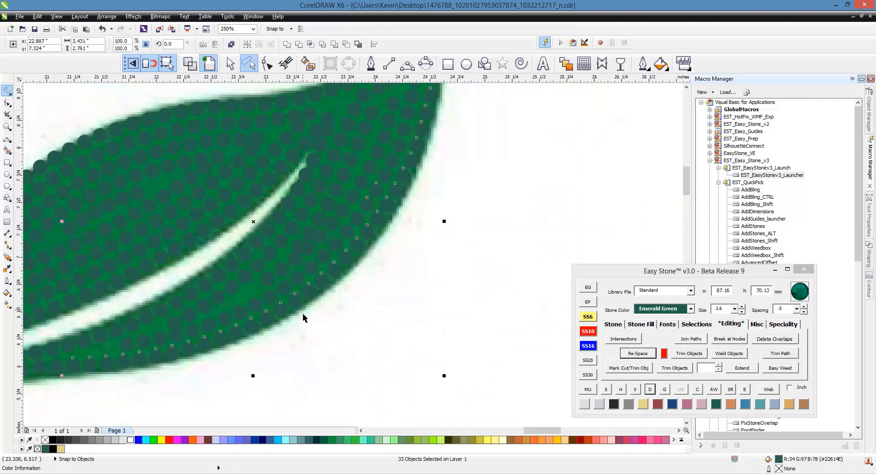
scroll(329, 222, "up", 3)
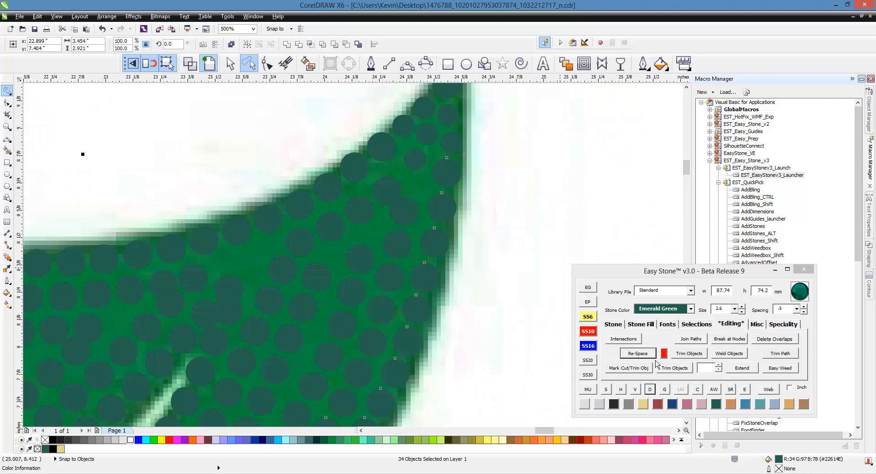
left_click(652, 354)
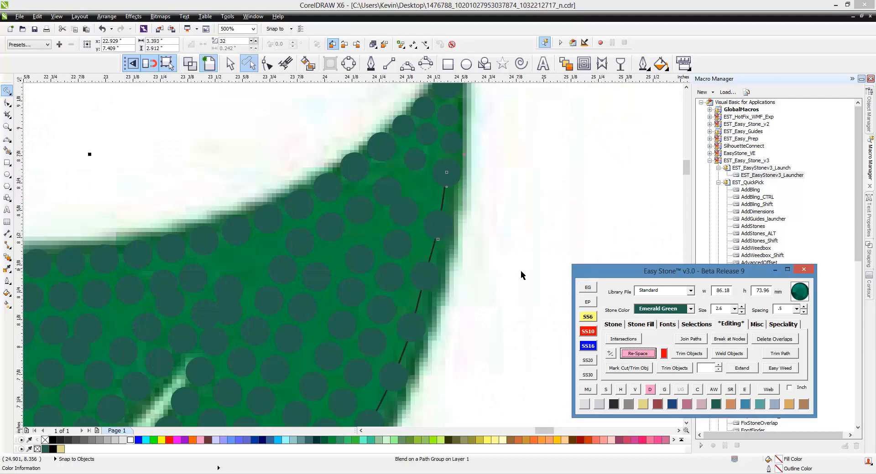
scroll(418, 192, "down", 3)
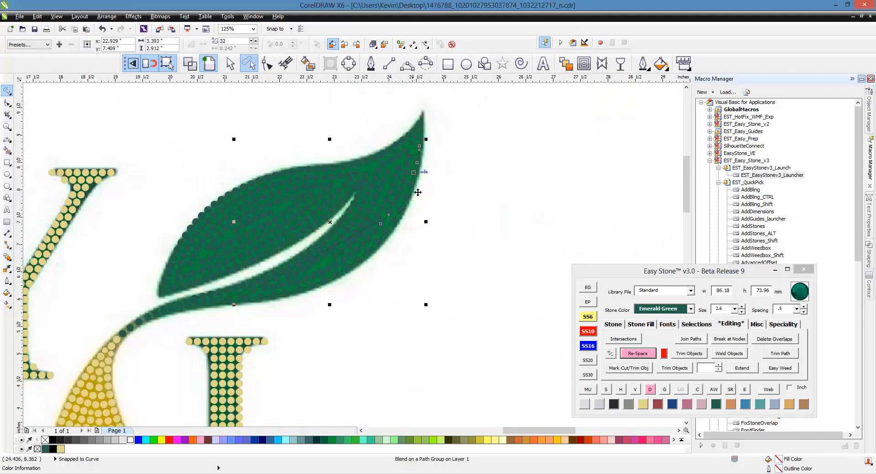
left_click(305, 299)
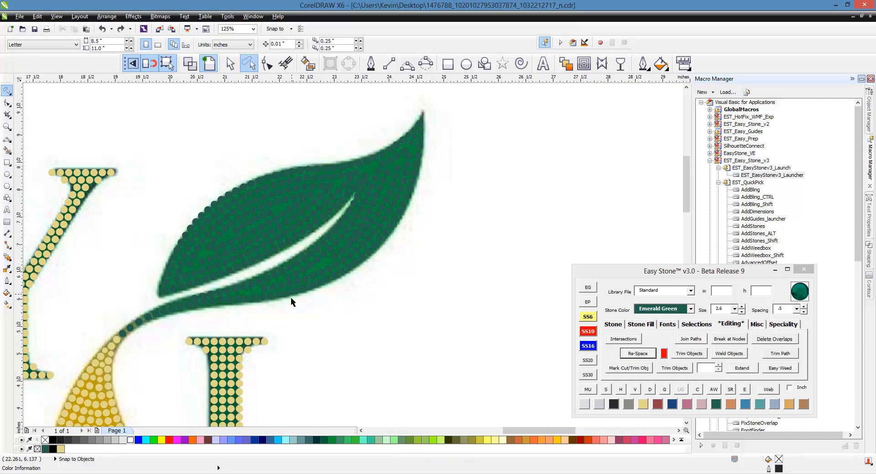
- Freehand-select the row of stones along the leaf's right and lower edge, re-space them, and break the blend into separate stones
mouse_move(226, 315)
left_mouse_down()
mouse_move(229, 299)
mouse_move(301, 289)
mouse_move(277, 309)
left_mouse_up()
left_click(245, 316)
mouse_move(418, 147)
left_mouse_down()
mouse_move(435, 247)
mouse_move(364, 313)
mouse_move(321, 318)
left_mouse_up()
scroll(238, 309, "up", 3)
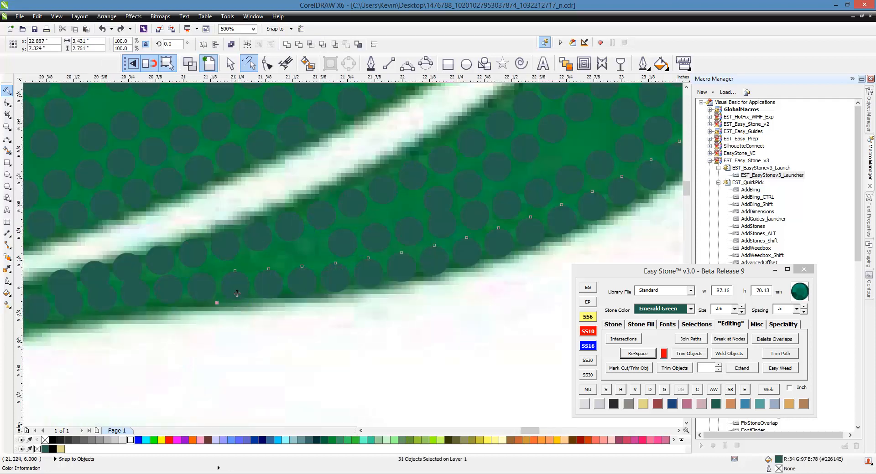
scroll(174, 319, "down", 3)
scroll(332, 140, "up", 3)
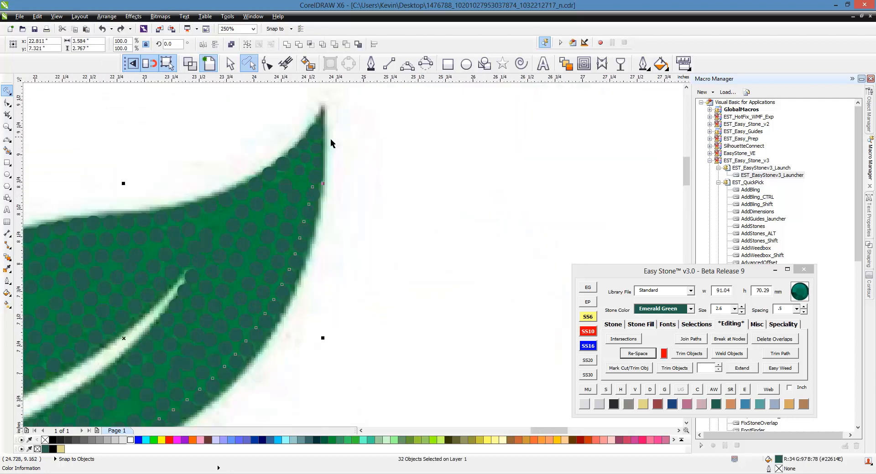
left_click(322, 174, "shift")
left_click(637, 352)
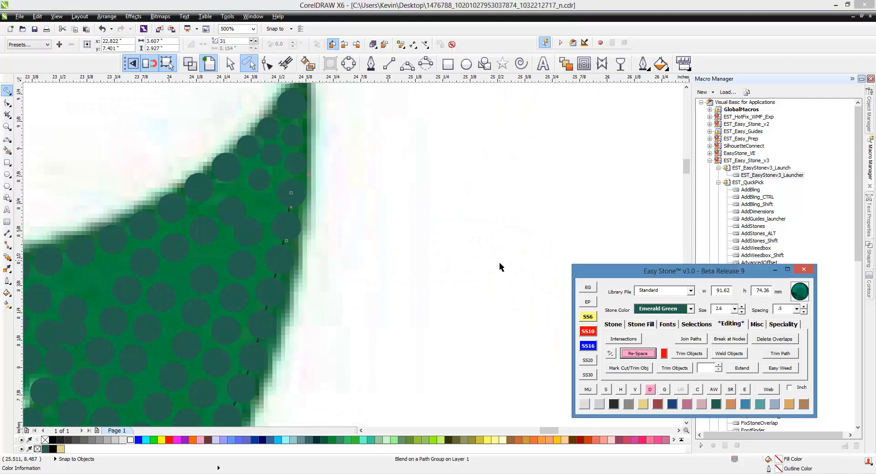
scroll(354, 96, "down", 5)
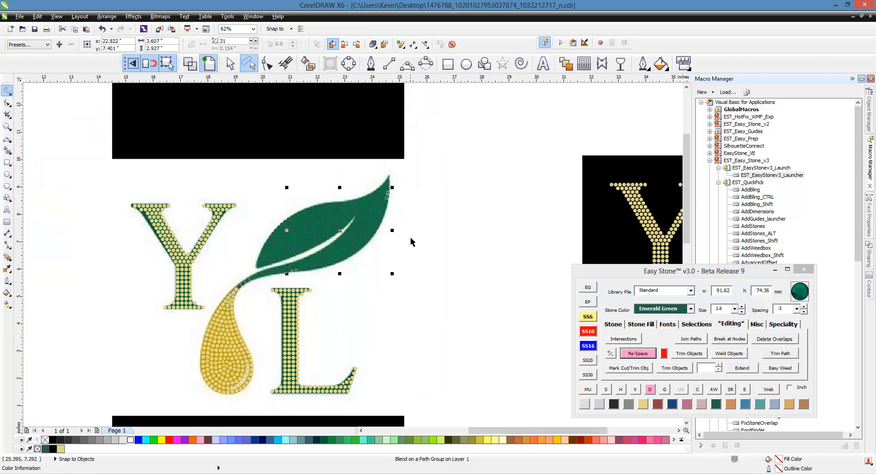
scroll(367, 242, "up", 4)
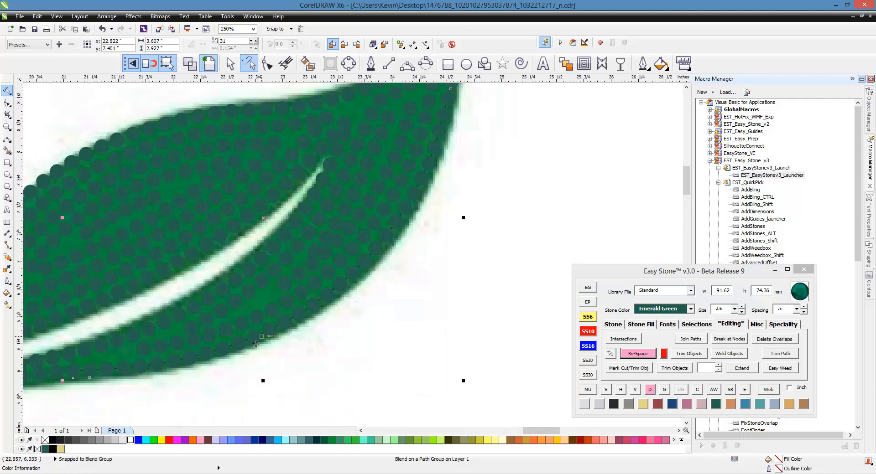
left_click(650, 389)
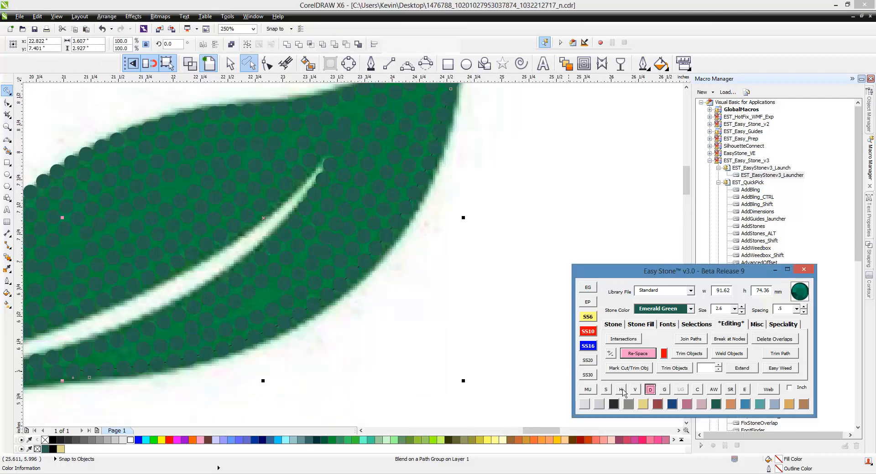
- Resize the two overlapping inner stones just below the leaf's tip to SS6 (2.6 mm) and move them apart
scroll(413, 305, "down", 2)
scroll(415, 221, "up", 8)
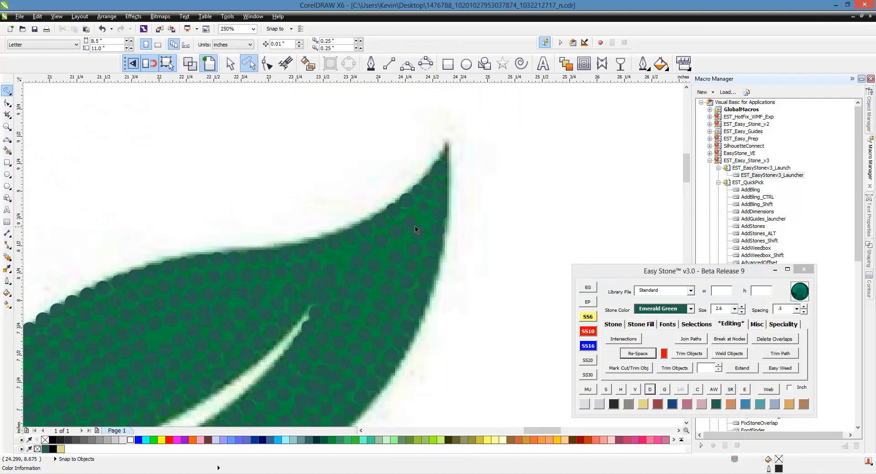
left_click(382, 229)
left_click_drag(382, 230, 383, 185)
left_click_drag(435, 311, 493, 247)
left_click(354, 216, "shift")
left_click(591, 318)
left_click_drag(388, 215, 398, 203)
- Move two inner 3.4 mm stones up toward the SS6 stones near the tip to fill the gap
scroll(400, 200, "down", 1)
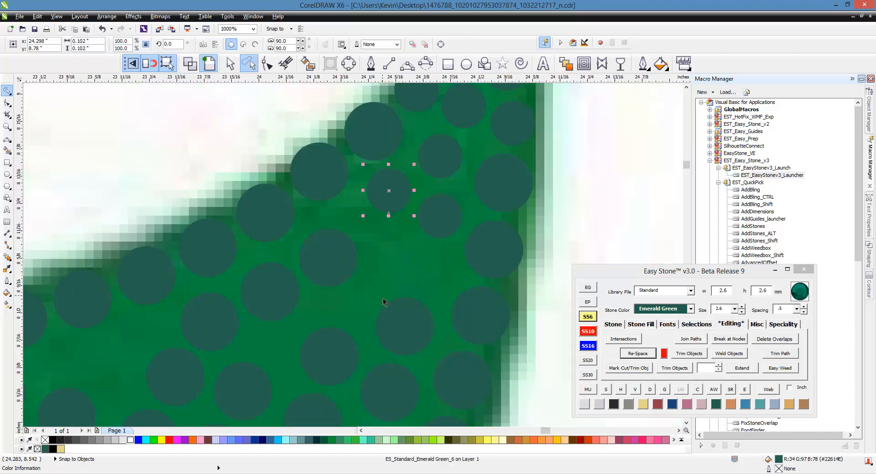
scroll(383, 297, "up", 1)
left_click_drag(438, 358, 472, 259)
left_click_drag(274, 211, 306, 182)
- Re-space the four-stone row running from the upper edge to the right edge below the SS6 stones, and break its blend apart
scroll(397, 152, "down", 1)
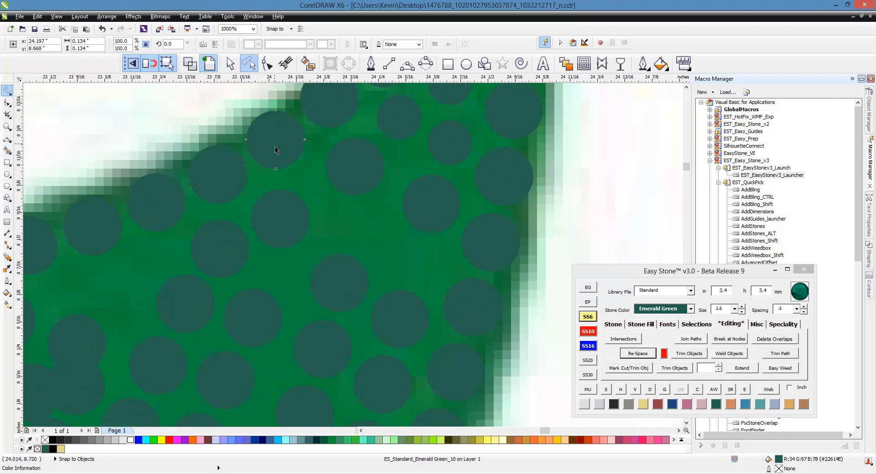
left_click(360, 176, "shift")
left_click(429, 207, "shift")
left_click(488, 246, "shift")
left_click(630, 355)
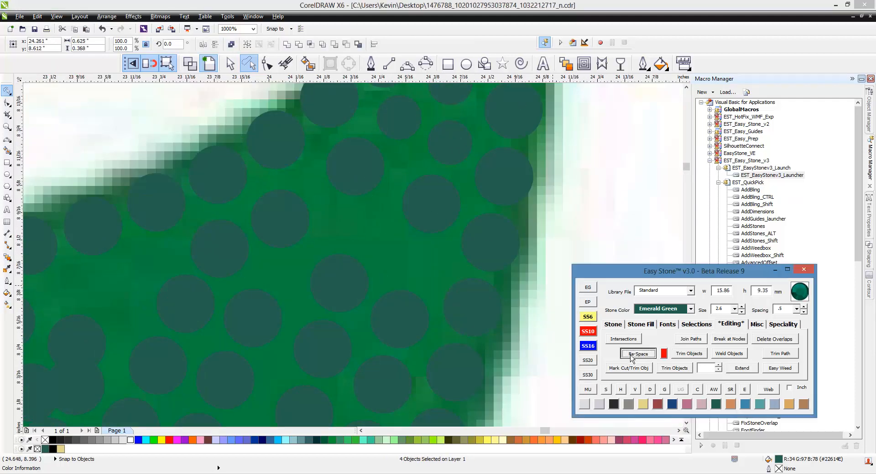
left_click(649, 391)
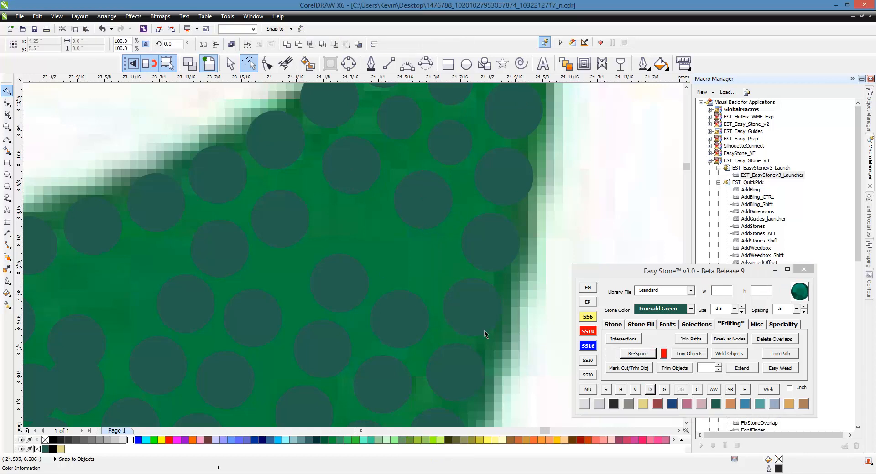
- Move three inner 3.4 mm stones up toward the evenly spaced four-stone row, working from the right edge inward
scroll(406, 313, "up", 1)
left_click_drag(402, 324, 418, 229)
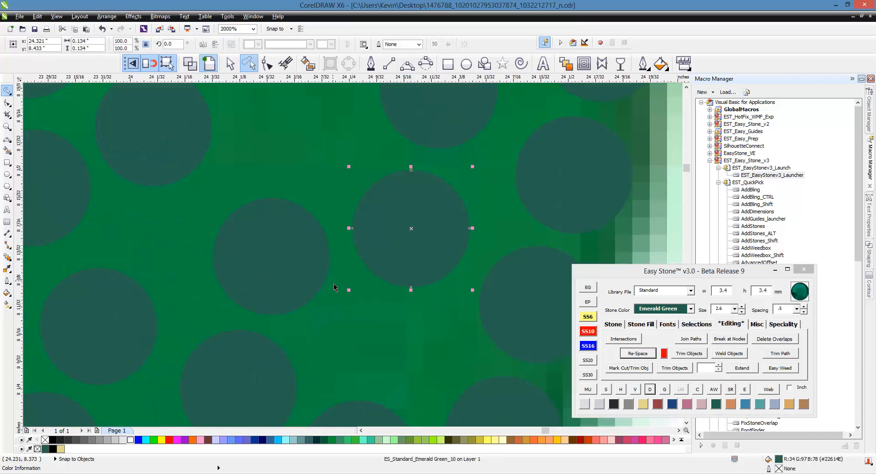
scroll(335, 287, "down", 1)
scroll(303, 249, "up", 1)
left_click_drag(390, 350, 415, 266)
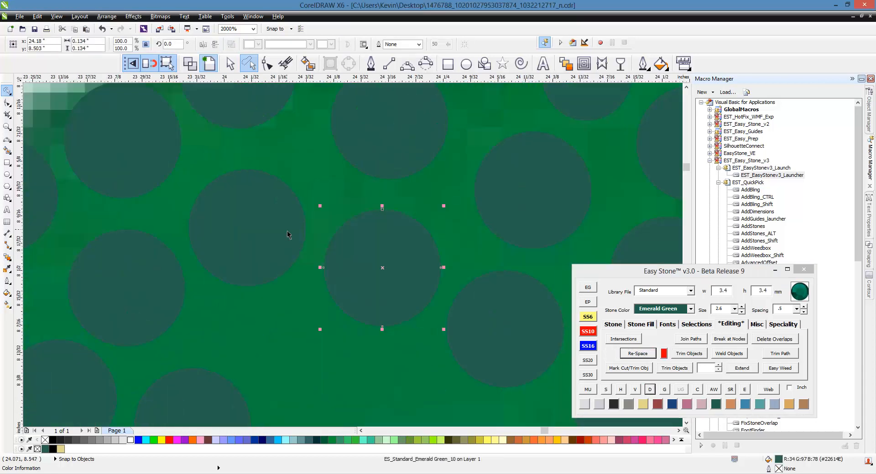
left_click_drag(289, 237, 297, 219)
- Shift the next diagonal row of inner 3.4 mm stones upward to close the gap to the row above
scroll(404, 209, "down", 1)
scroll(430, 385, "up", 1)
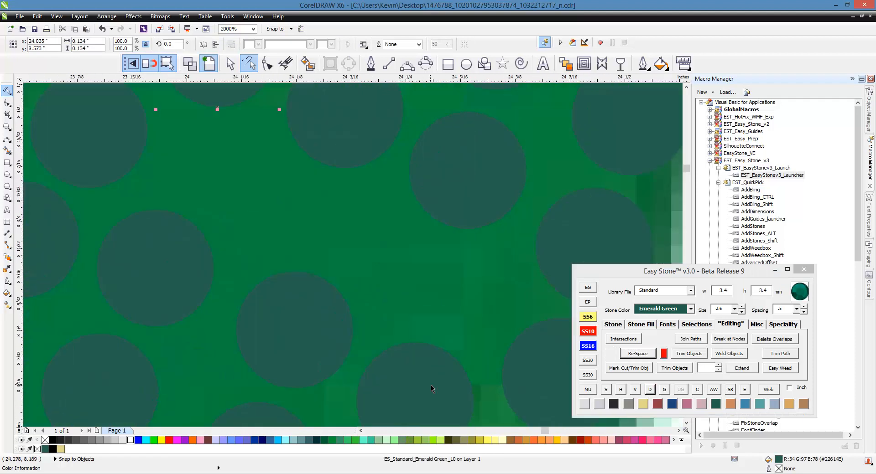
left_click_drag(431, 385, 450, 289)
scroll(483, 297, "down", 1)
left_click_drag(374, 299, 343, 257)
left_click_drag(286, 259, 306, 222)
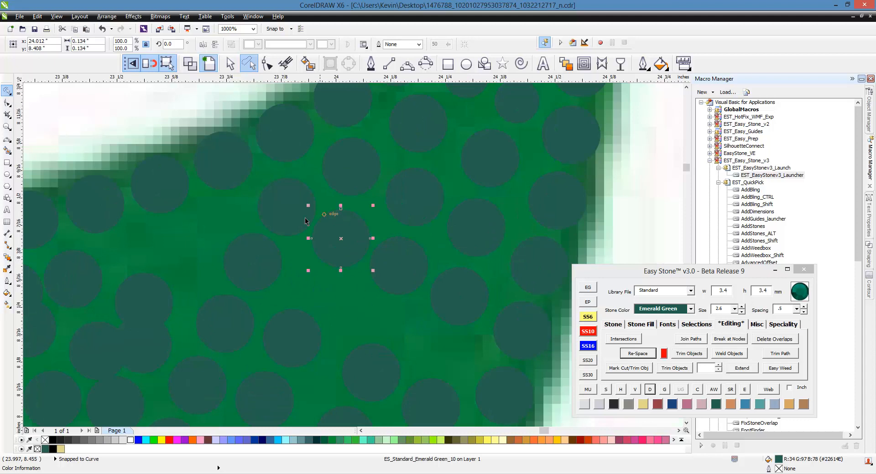
left_click_drag(265, 200, 261, 192)
- Re-space this diagonal six-stone row from the upper edge to the right edge, and break the blend into separate stones
left_click(224, 162)
left_click(282, 200, "shift")
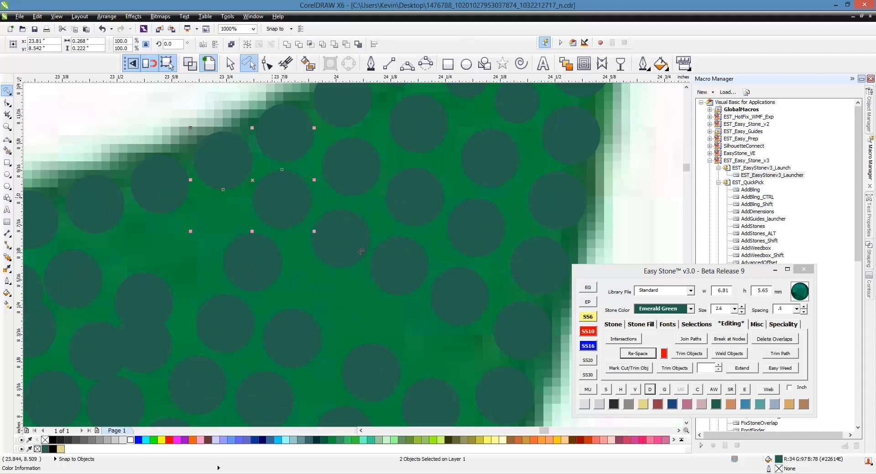
left_click(341, 237, "shift")
left_click(405, 274, "shift")
left_click(650, 355)
left_click(650, 390)
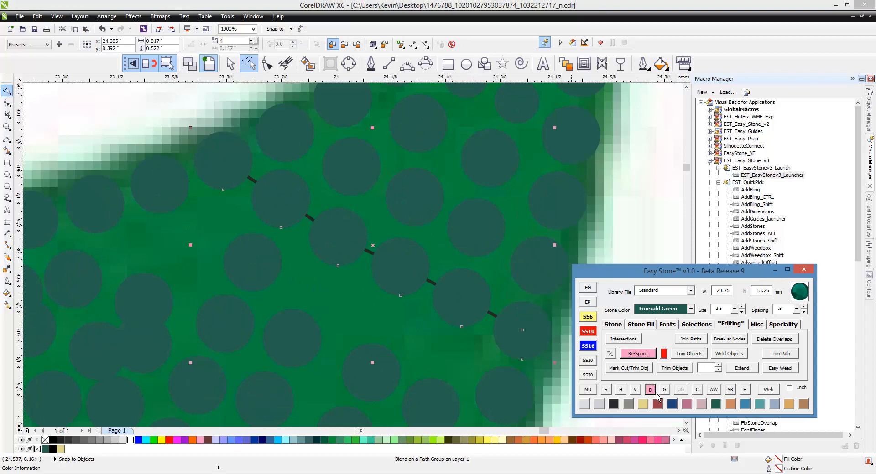
- Move the first two inner 3.4 mm stones below the six-stone row up toward it, starting near the upper edge
scroll(376, 213, "down", 2)
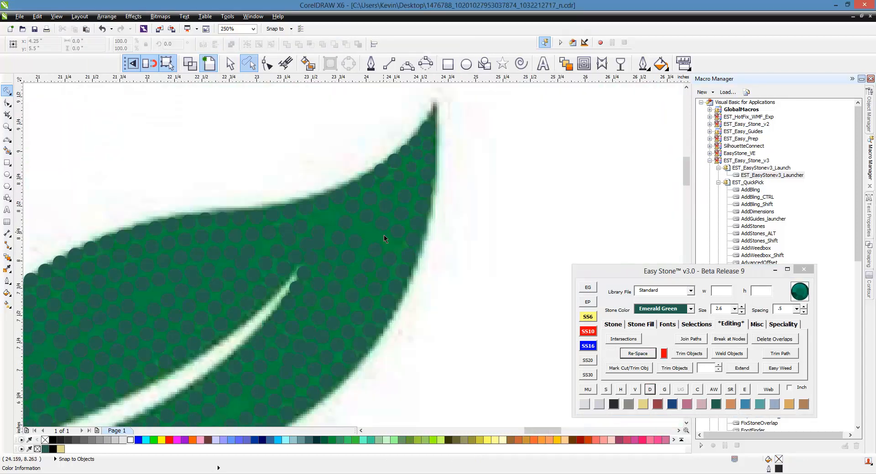
scroll(384, 234, "up", 2)
left_click(310, 226)
left_click_drag(272, 176, 279, 181)
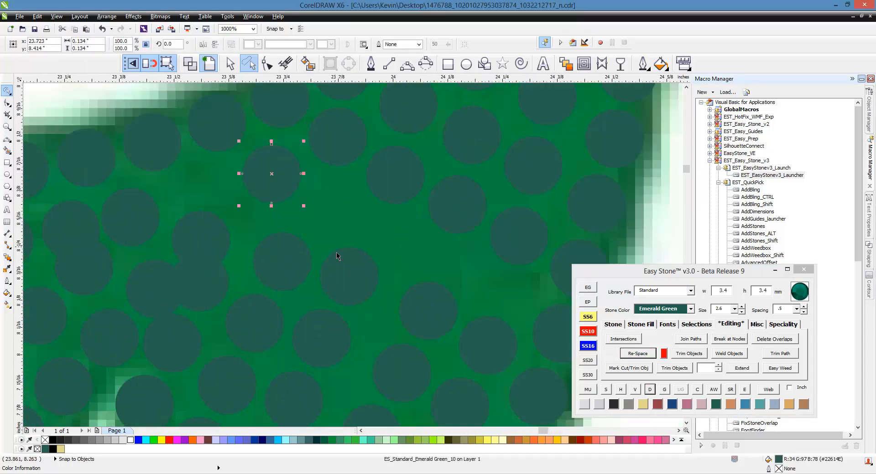
left_click_drag(349, 274, 330, 215)
scroll(301, 197, "down", 1)
scroll(373, 239, "up", 1)
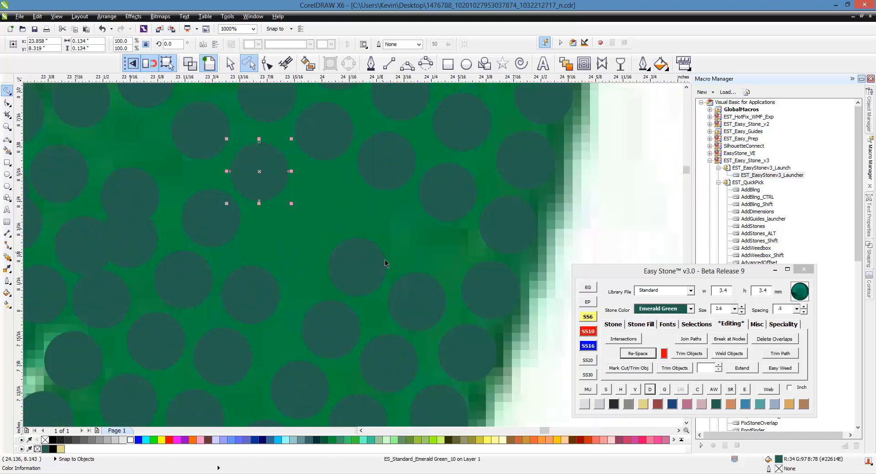
- Move the next two inner stones of that row upward and nudge the 3.4 mm stone at its right-edge end
left_click_drag(363, 264, 335, 207)
left_click_drag(421, 299, 405, 249)
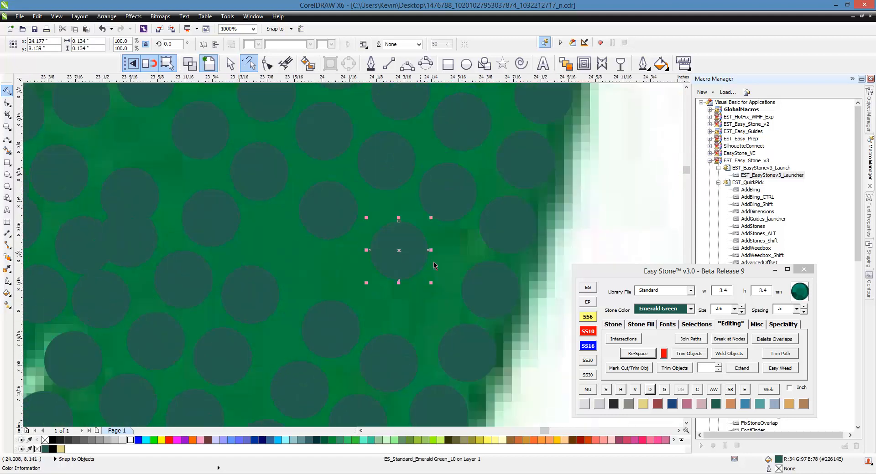
scroll(467, 314, "down", 1)
scroll(466, 316, "up", 1)
left_click_drag(484, 303, 467, 308)
- Select the six stones of this diagonal row from the right edge to the upper edge, re-space them, and break the blend apart
scroll(467, 309, "down", 1)
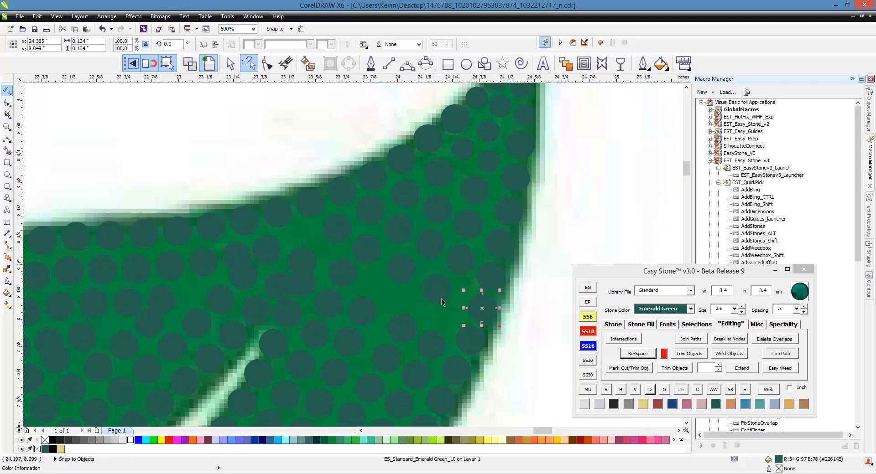
left_click(441, 298, "shift")
left_click(396, 271, "shift")
left_click(367, 251, "shift")
left_click(345, 227, "shift")
left_click(315, 203, "shift")
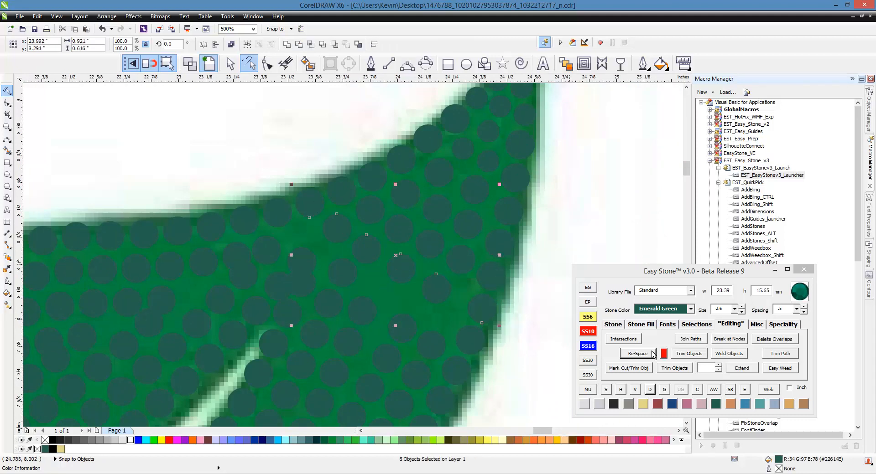
left_click(650, 354)
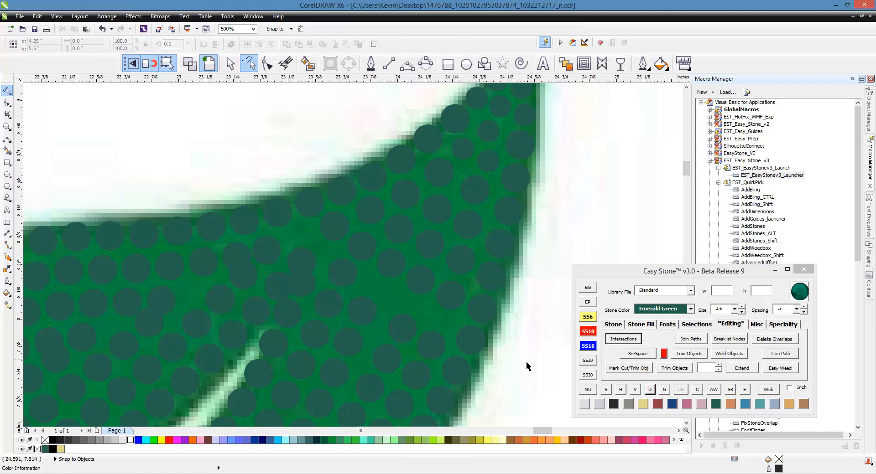
- Move three inner 3.4 mm stones near the right edge up toward the newly re-spaced diagonal row
scroll(232, 246, "up", 1)
left_click_drag(385, 276, 382, 241)
left_click_drag(470, 311, 411, 259)
scroll(451, 296, "down", 1)
scroll(460, 328, "up", 1)
left_click_drag(476, 338, 421, 259)
scroll(459, 296, "down", 1)
scroll(422, 295, "up", 1)
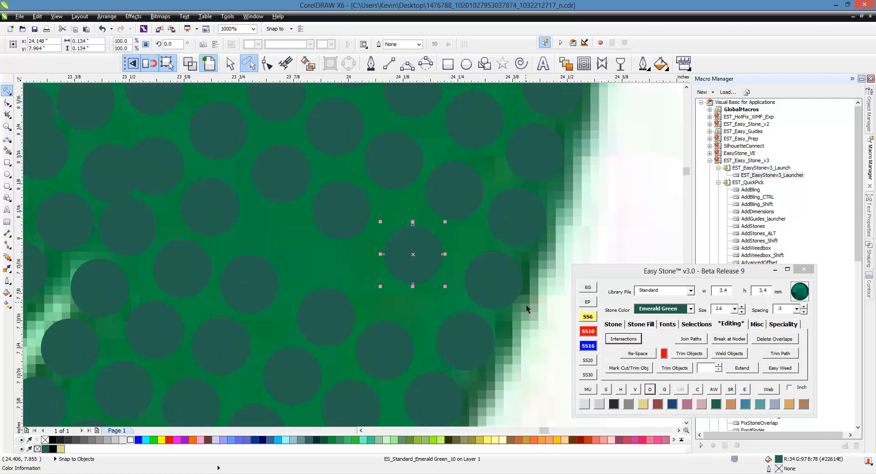
- Select the next diagonal row of stones from the right edge to the upper edge, re-space it with 6 blend steps, and break it apart
left_click(526, 305)
left_click(501, 299)
scroll(436, 310, "down", 1)
left_click(418, 275, "shift")
left_click(382, 254, "shift")
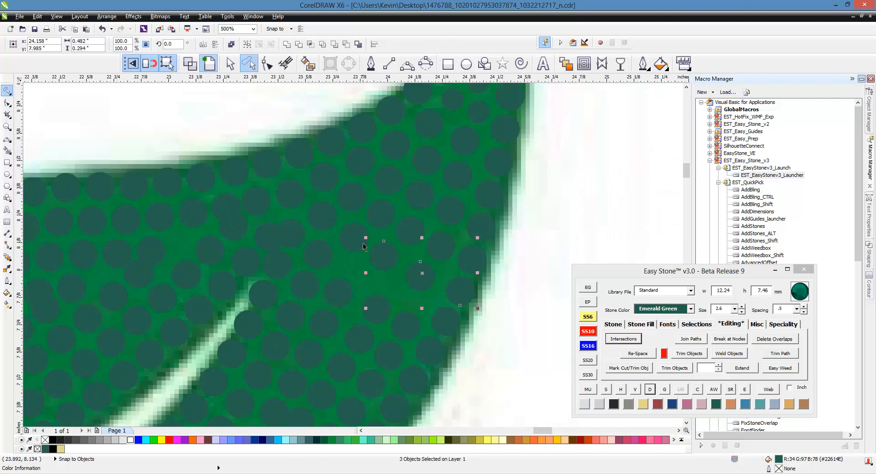
left_click(354, 236, "shift")
left_click(321, 201, "shift")
left_click(267, 177, "shift")
left_click(290, 179, "shift")
left_click(639, 354)
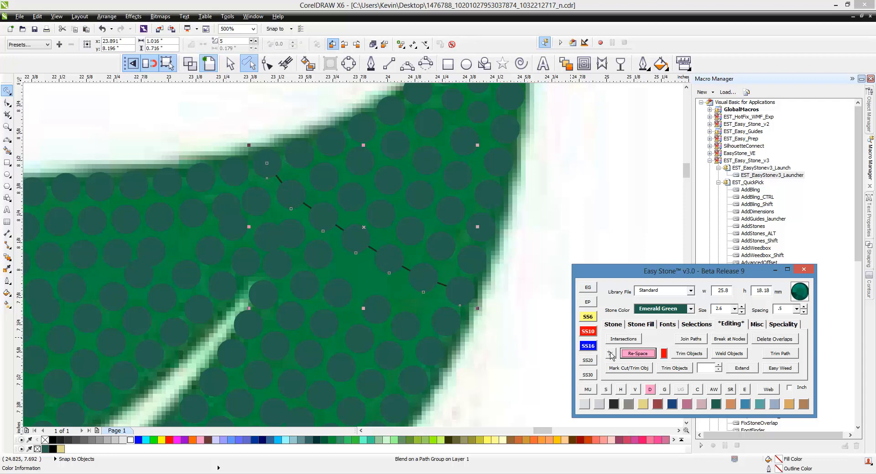
left_click(610, 354)
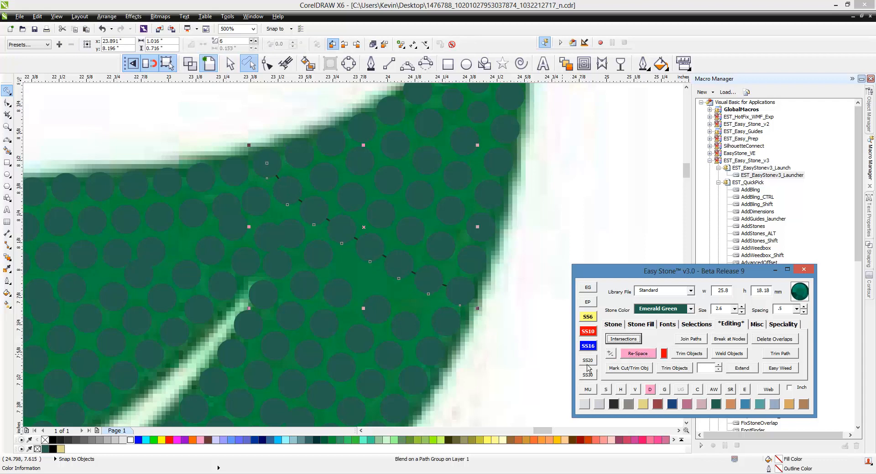
left_click(652, 391)
scroll(465, 231, "down", 1)
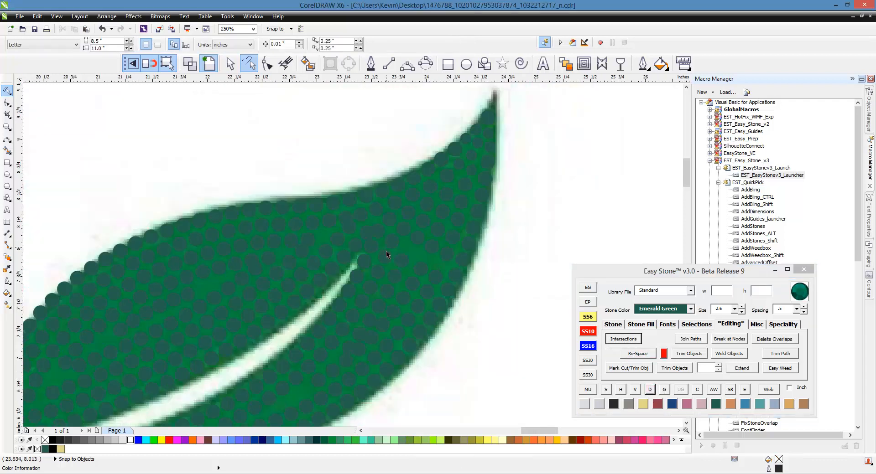
- Move four inner 3.4 mm stones between the vein tip and the right edge up toward the re-spaced diagonal row
scroll(361, 221, "up", 1)
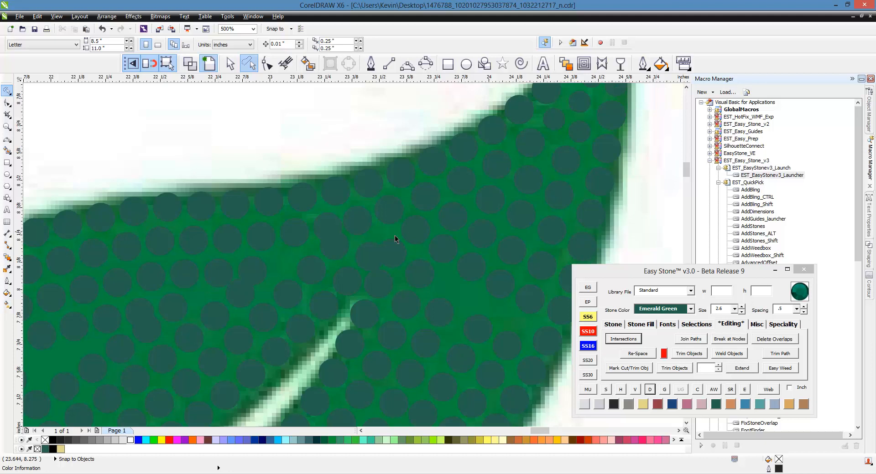
scroll(350, 239, "up", 2)
left_click(448, 275)
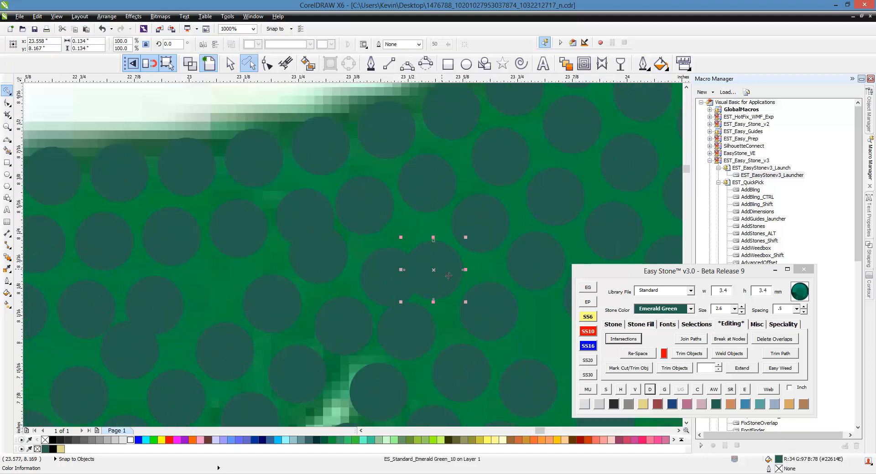
left_click_drag(448, 275, 431, 265)
mouse_move(494, 305)
left_mouse_down()
mouse_move(476, 287)
mouse_move(480, 296)
left_mouse_up()
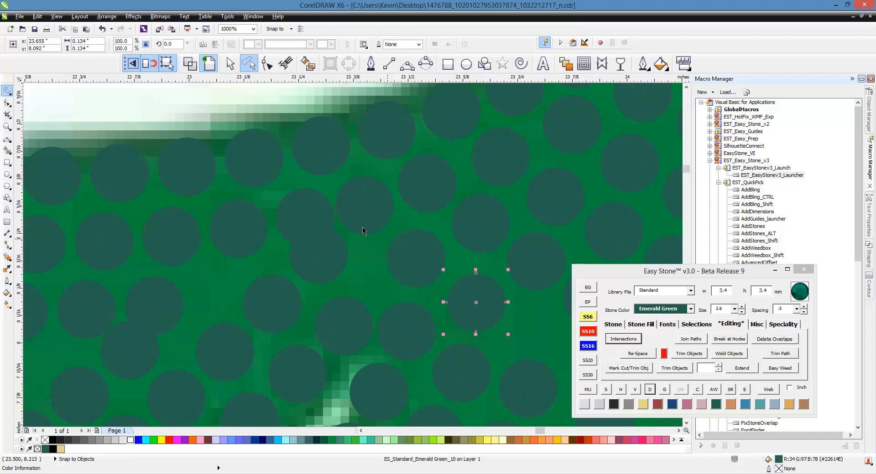
scroll(333, 217, "down", 1)
scroll(481, 332, "up", 1)
left_click_drag(385, 280, 391, 236)
left_click_drag(453, 319, 424, 278)
scroll(428, 289, "down", 1)
scroll(420, 283, "up", 1)
scroll(442, 312, "down", 1)
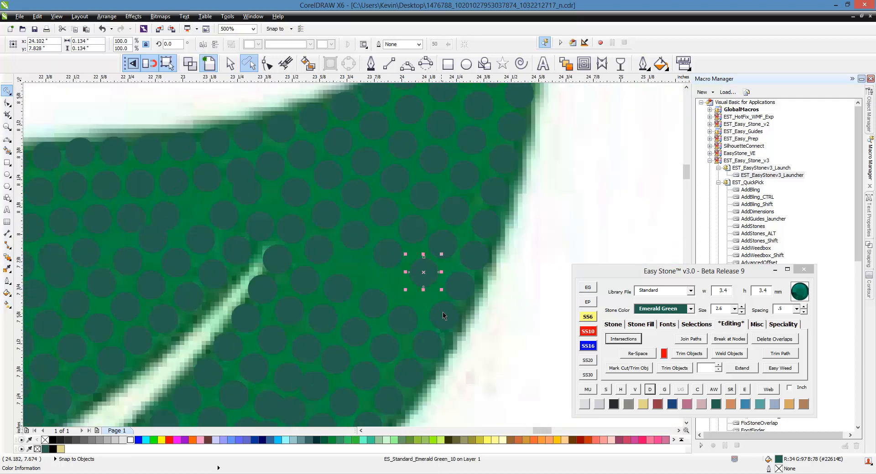
- Select the eight stones of the diagonal row running from the right edge past the vein tip and re-space them
left_click(461, 294, "shift")
left_click(390, 259, "shift")
left_click(356, 238, "shift")
left_click(328, 219, "shift")
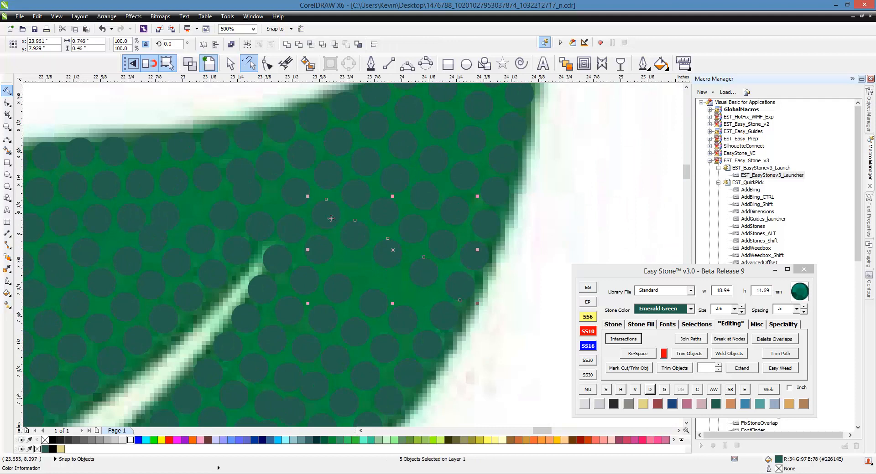
left_click(302, 201, "shift")
left_click(268, 175, "shift")
left_click(249, 144, "shift")
left_click(644, 357)
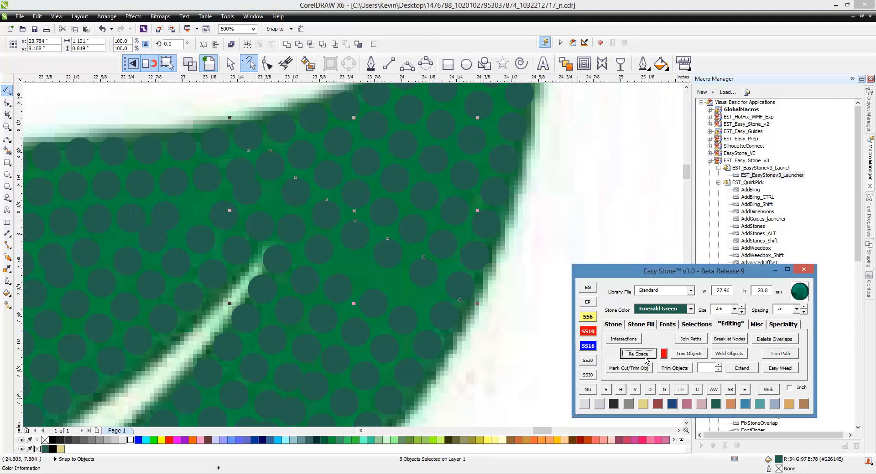
left_click(521, 319)
scroll(524, 305, "down", 2)
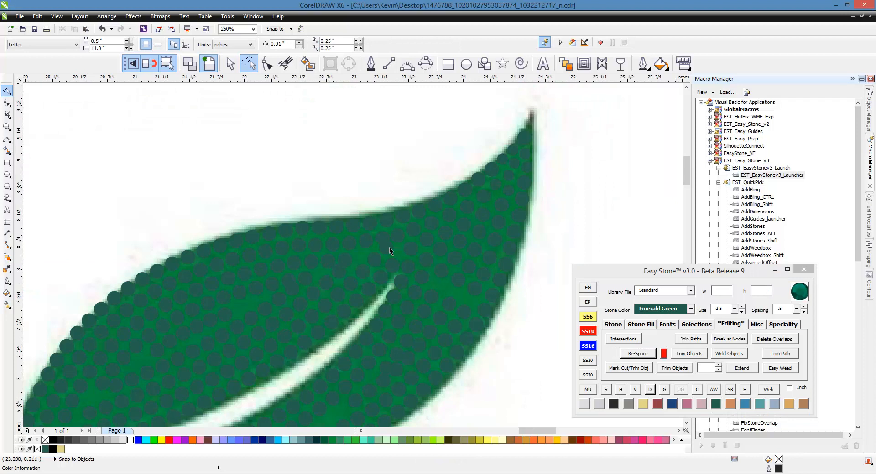
- Select the 17 stones of the second row along the leaf's upper edge, re-space them, and break the blend apart
scroll(404, 241, "up", 2)
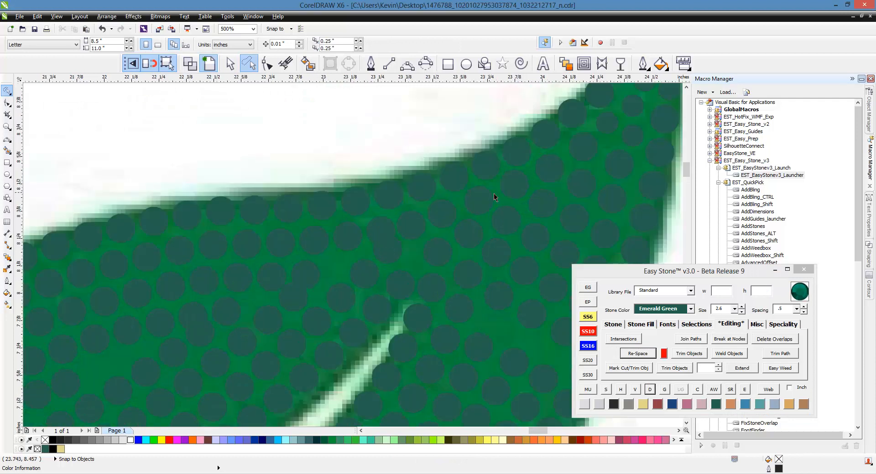
left_click(588, 149)
left_click(553, 168, "shift")
left_click(518, 187, "shift")
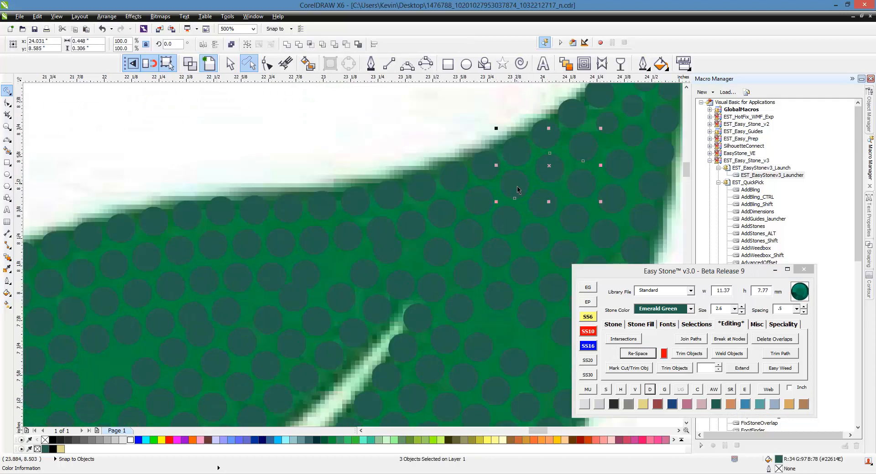
left_click(470, 205, "shift")
left_click(449, 223, "shift")
left_click(415, 234, "shift")
left_click(383, 228, "shift")
left_click(354, 232, "shift")
left_click(305, 239, "shift")
left_click(280, 244, "shift")
left_click(246, 246, "shift")
left_click(220, 249, "shift")
left_click(184, 252, "shift")
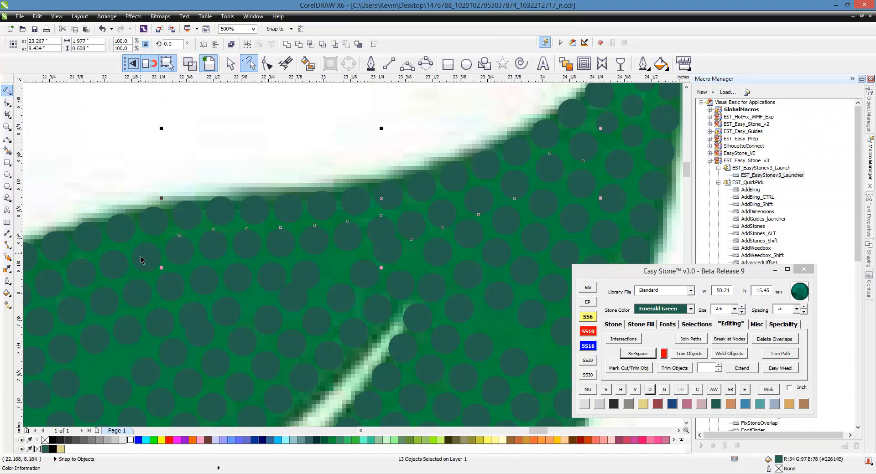
left_click(143, 256, "shift")
left_click(107, 274, "shift")
left_click(76, 278, "shift")
left_click(51, 295, "shift")
left_click(649, 354)
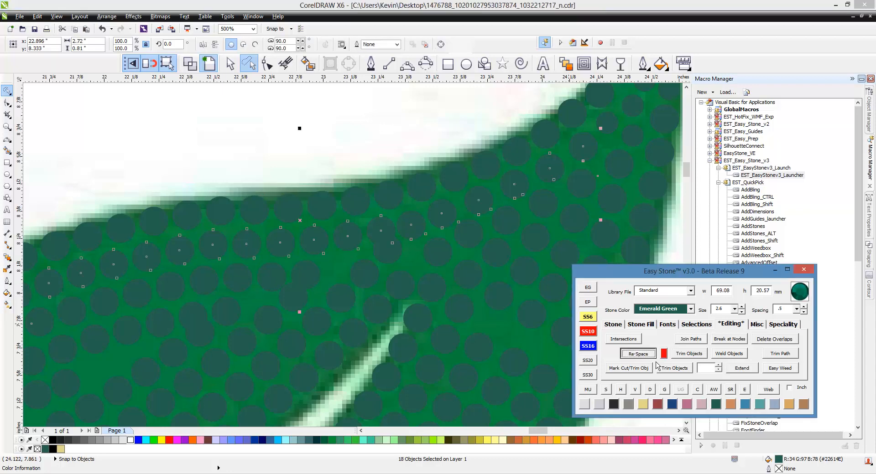
left_click(649, 389)
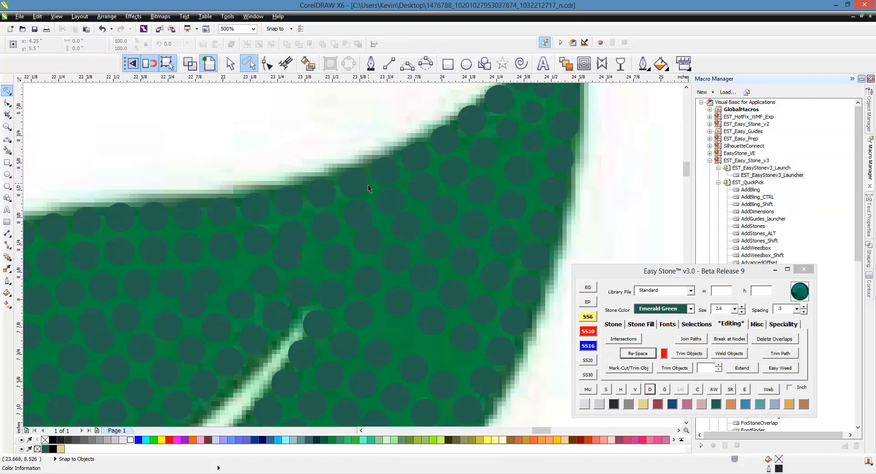
- Re-space the eight-stone diagonal row from the upper-edge stone right of the vein tip down to the right edge, and break it apart
left_click(442, 247)
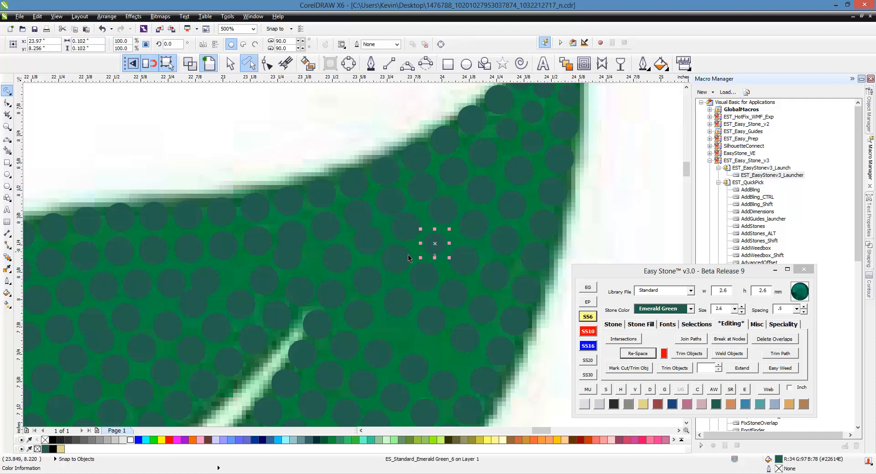
left_click(423, 275)
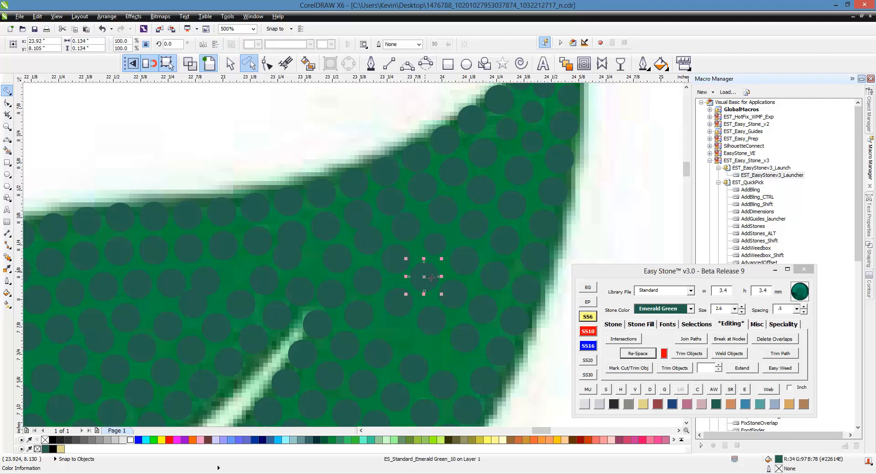
left_click(396, 268)
left_click(349, 187)
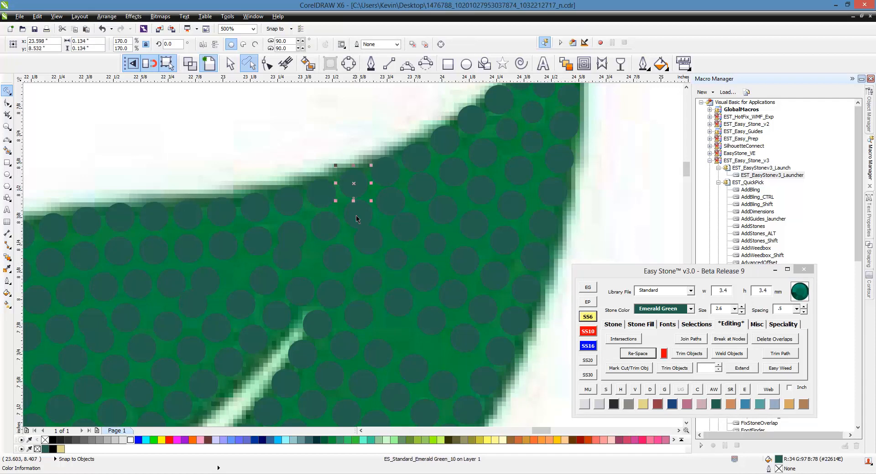
left_click(357, 215, "shift")
left_click(374, 248, "shift")
left_click(395, 259, "shift")
left_click(424, 276, "shift")
left_click(452, 289, "shift")
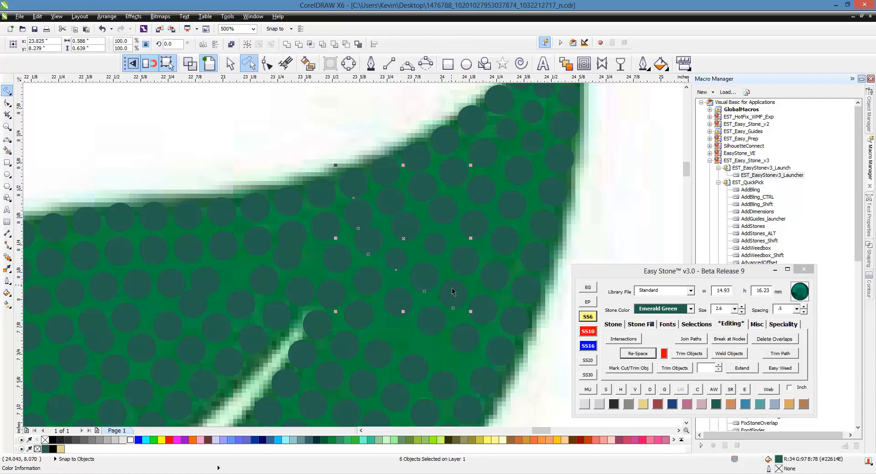
left_click(643, 357)
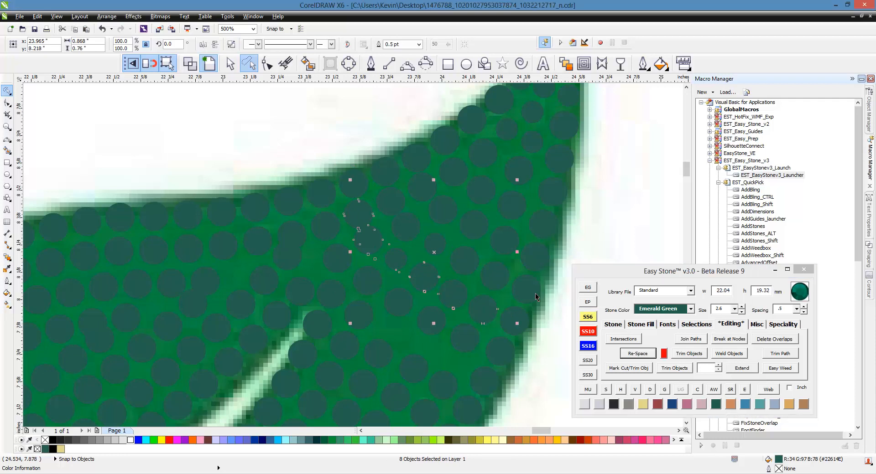
left_click(649, 390)
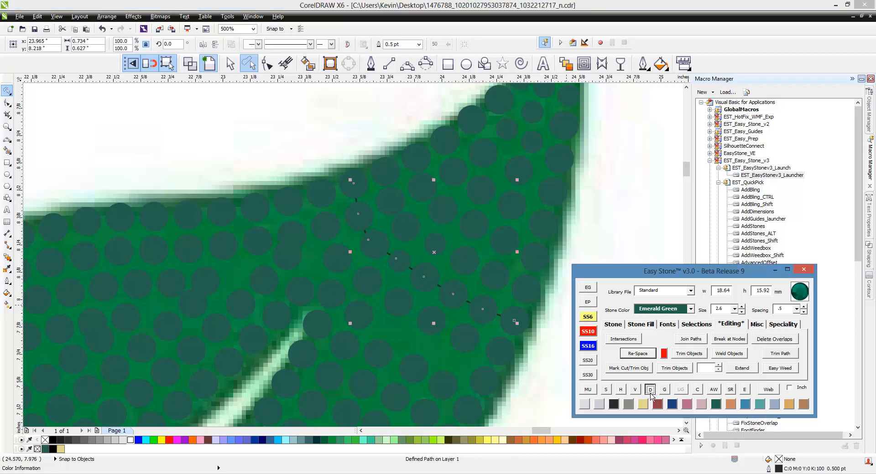
- Select the seven stones of the adjacent diagonal row nearer the leaf tip and re-space them
left_click(391, 176)
left_click(392, 202, "shift")
left_click(406, 241, "shift")
left_click(434, 255, "shift")
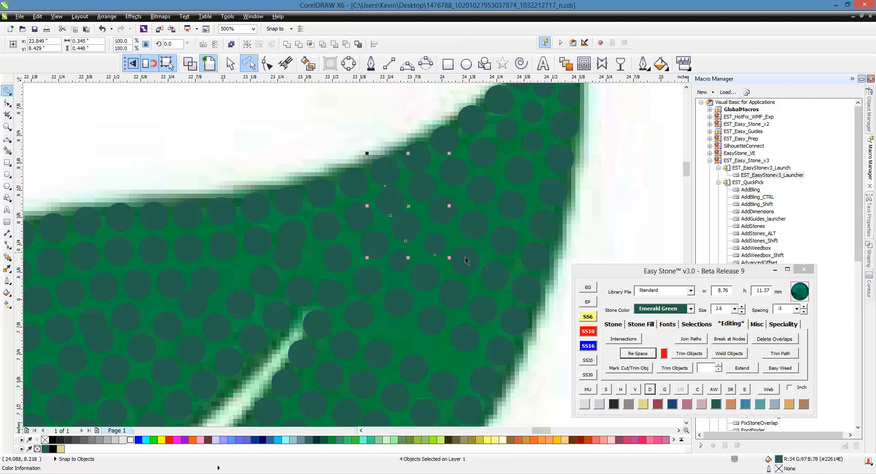
left_click(464, 275, "shift")
left_click(495, 289, "shift")
left_click(527, 301, "shift")
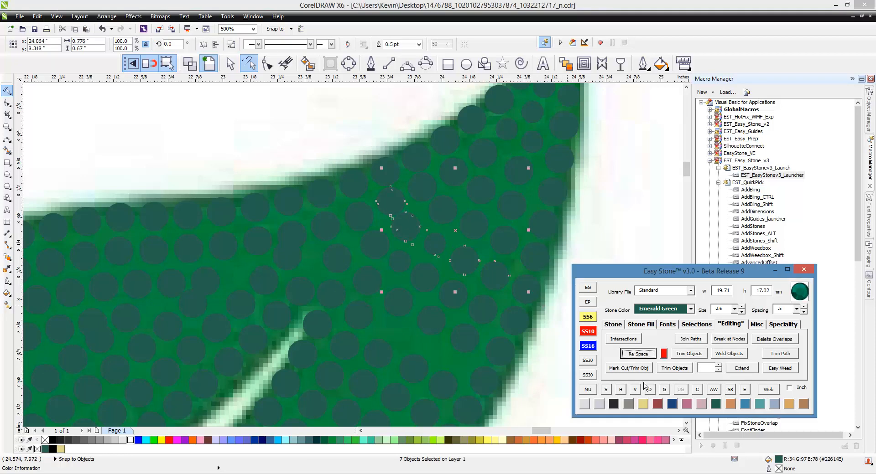
left_click(469, 234)
- Select the six stones of the following diagonal row toward the leaf tip, re-space them, and break the blend apart
left_click(418, 173)
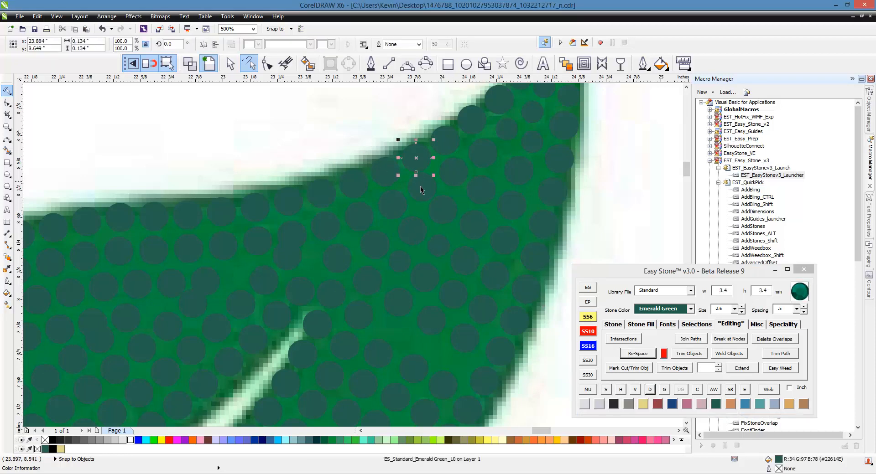
left_click(422, 201, "shift")
left_click(445, 219, "shift")
left_click(474, 239, "shift")
left_click(527, 254, "shift")
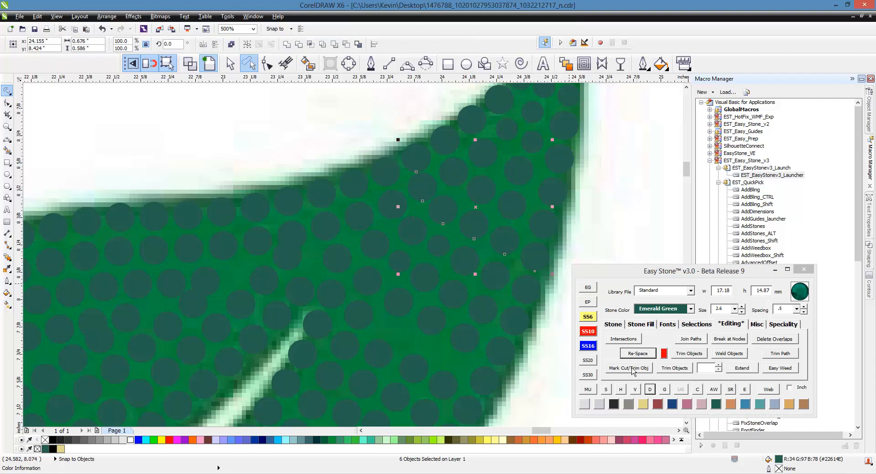
left_click(650, 390)
left_click(609, 244)
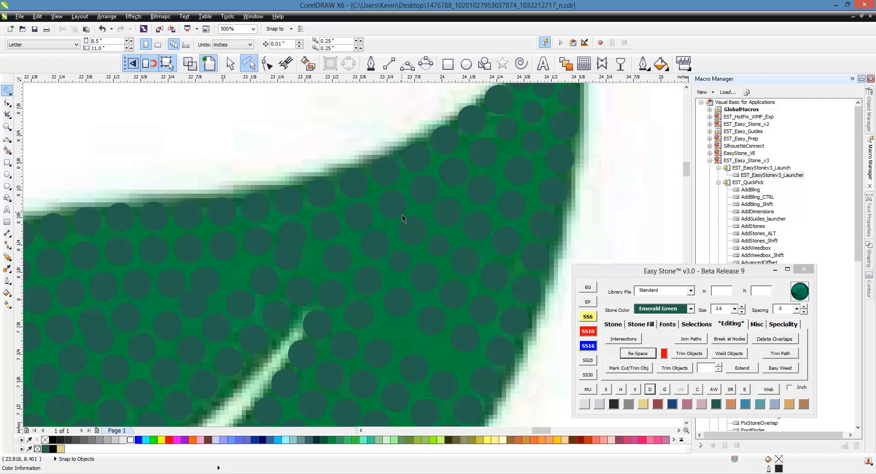
- Nudge the 3.4 mm stone above the vein tip into line and check the spacing of the surrounding rows
scroll(355, 240, "up", 2)
left_click(310, 270)
scroll(352, 204, "down", 4)
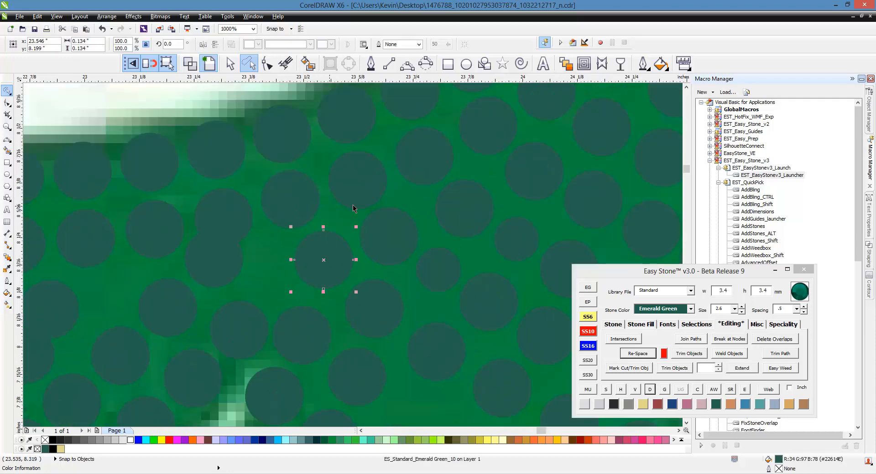
scroll(394, 292, "up", 4)
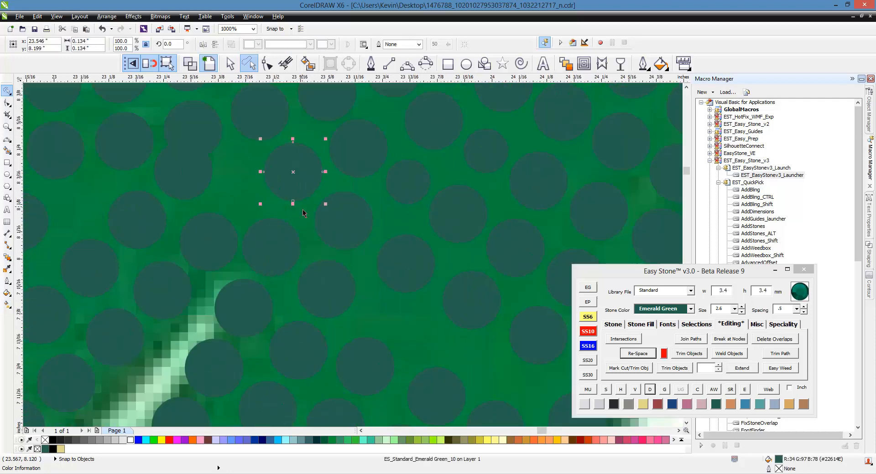
scroll(302, 210, "down", 2)
scroll(423, 280, "up", 2)
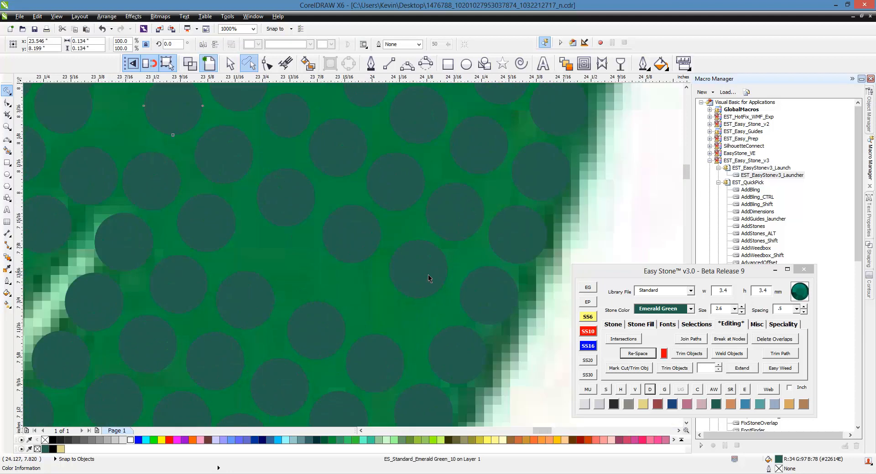
scroll(427, 279, "down", 2)
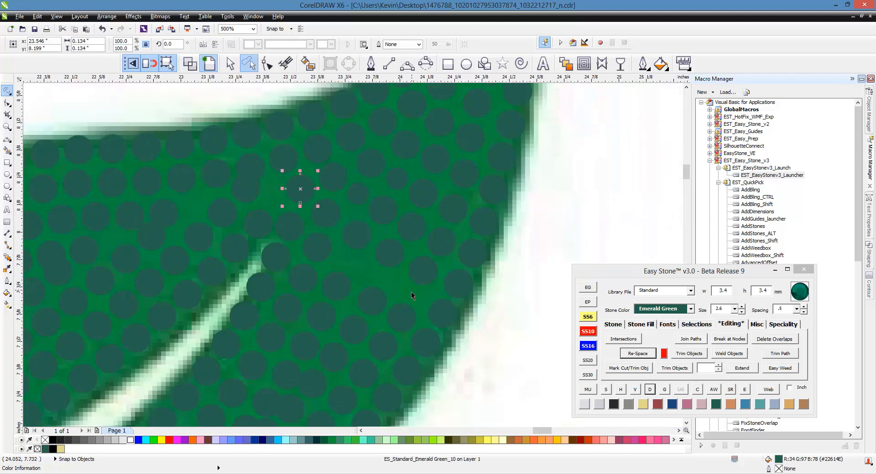
scroll(255, 204, "up", 2)
scroll(457, 241, "down", 2)
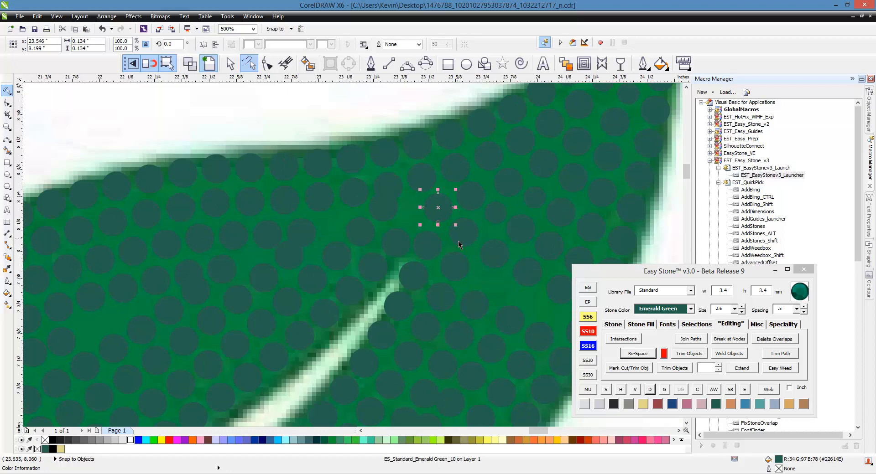
scroll(407, 226, "up", 2)
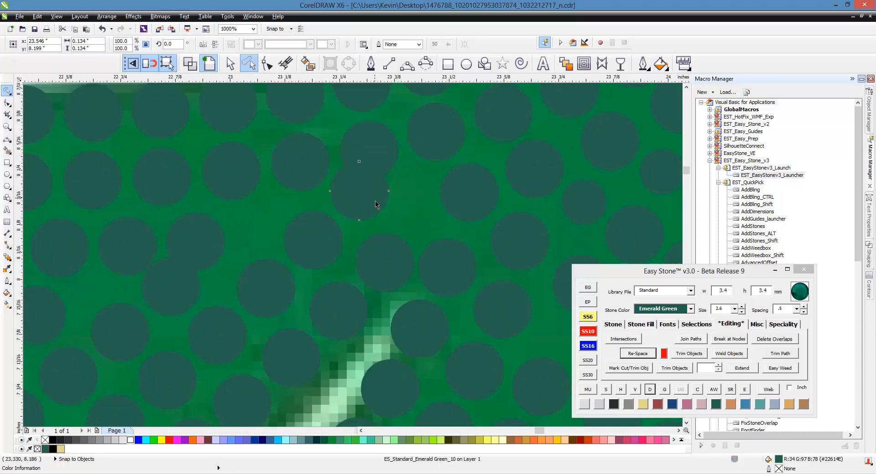
- Move the overlapping stone above the vein tip into the open gap beside it and change it to SS6 (2.6 mm)
scroll(389, 217, "up", 2)
left_click_drag(368, 209, 456, 232)
left_click(595, 334)
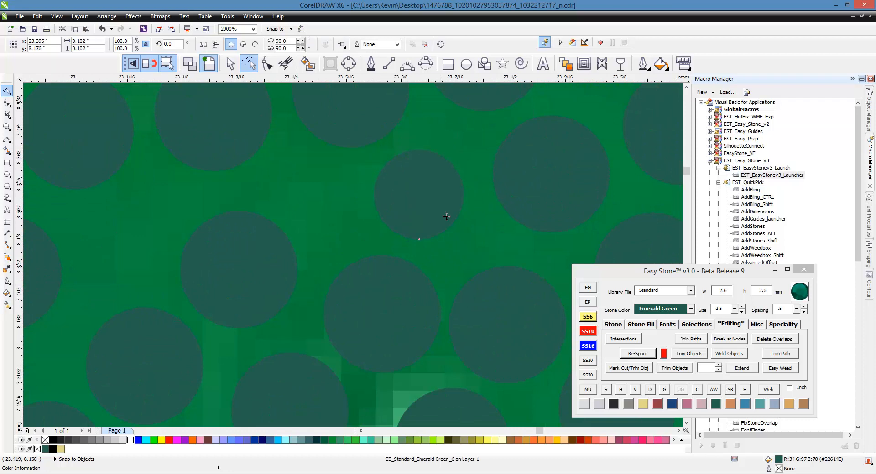
- Place a copy of the 2.6 mm stone in the gap to its left, above the vein tip
scroll(354, 234, "down", 2)
scroll(353, 234, "up", 2)
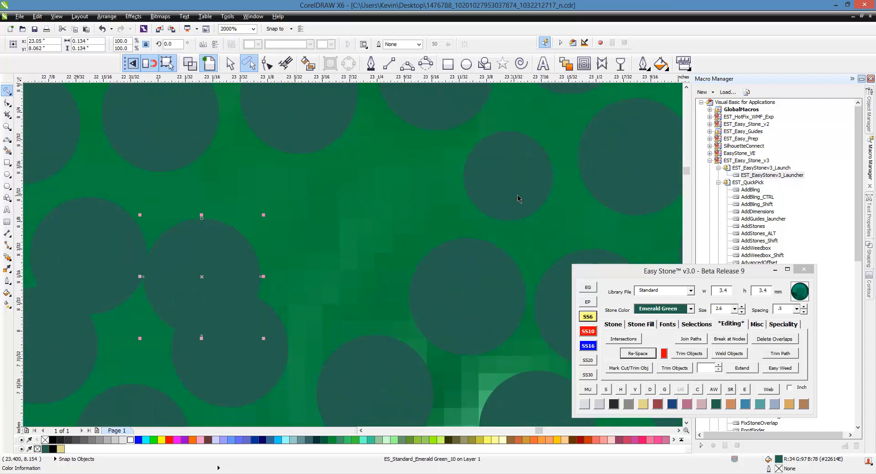
left_click_drag(519, 193, 390, 203)
scroll(458, 201, "down", 5)
scroll(401, 221, "up", 3)
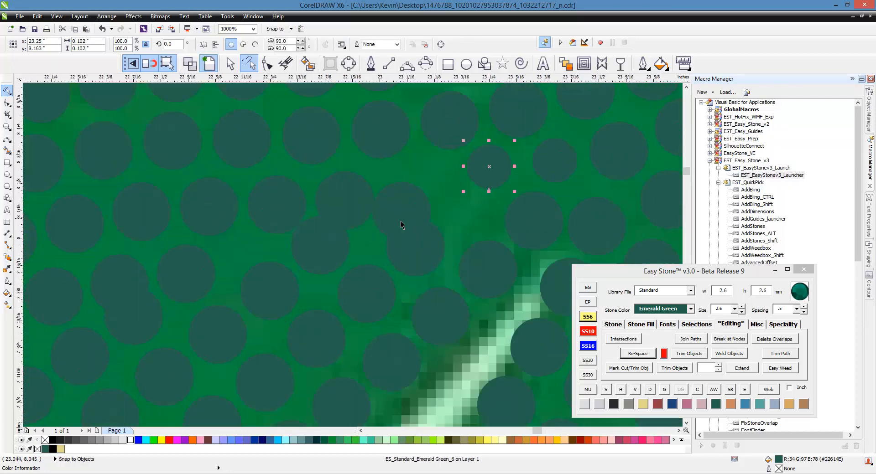
- Shift the overlapping stone above the vein tip clear of its neighbour, and change it and the stone below it to SS6 (2.6 mm)
left_click(413, 209)
left_click(590, 315)
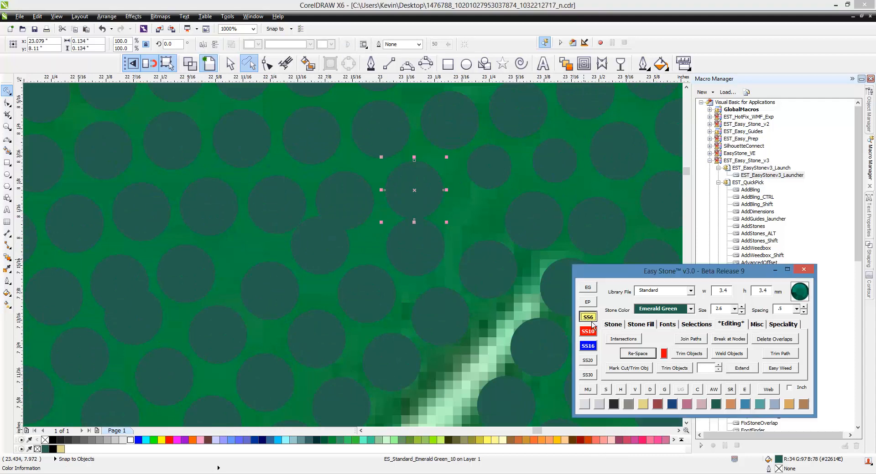
scroll(439, 233, "up", 1)
left_click(428, 253)
left_click(588, 316)
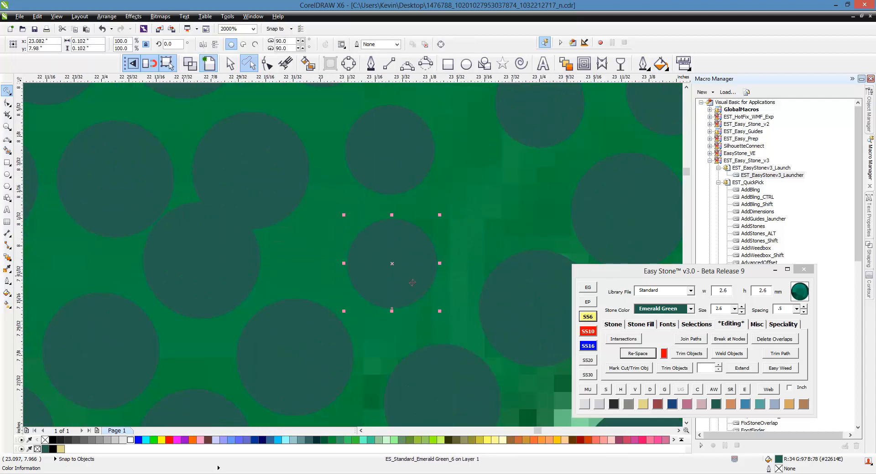
- Move the lower 2.6 mm stone up beside its neighbours and shift the adjoining 3.4 mm stones toward the opened gap
scroll(428, 254, "down", 1)
scroll(433, 242, "up", 1)
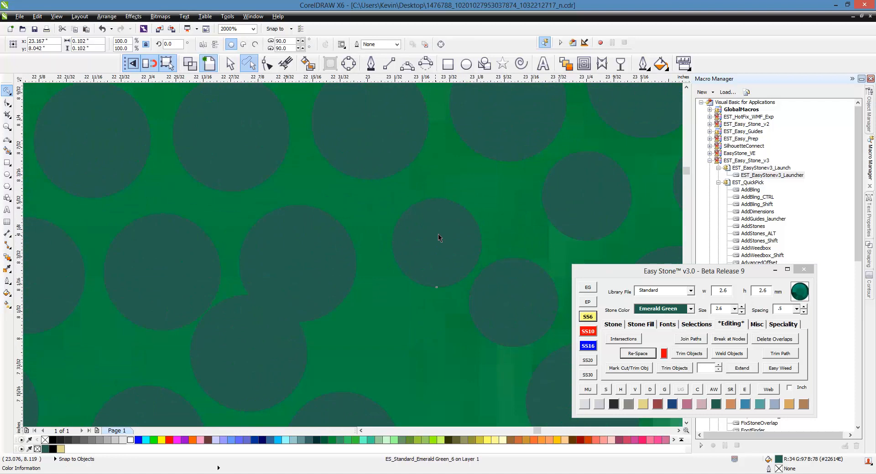
scroll(410, 228, "down", 1)
scroll(383, 219, "up", 1)
scroll(376, 220, "down", 1)
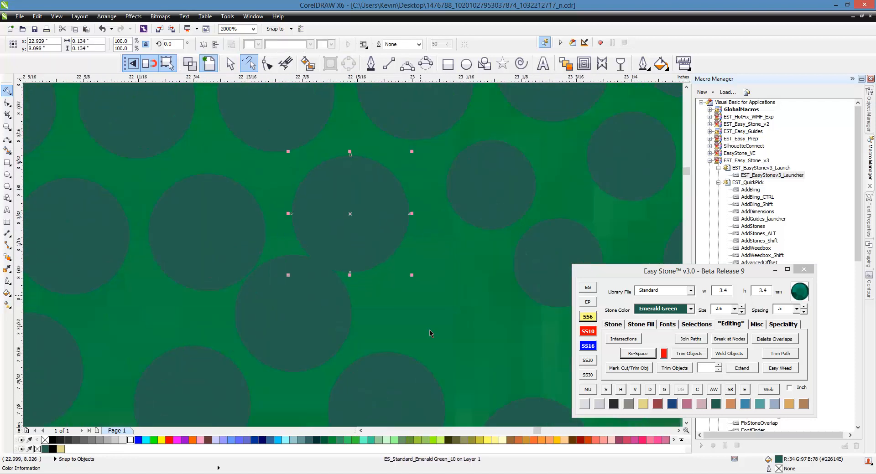
left_click(444, 315)
- Select the five stones of the row running from the vein toward the leaf's upper edge, re-space them, and break the blend apart
left_click(480, 368)
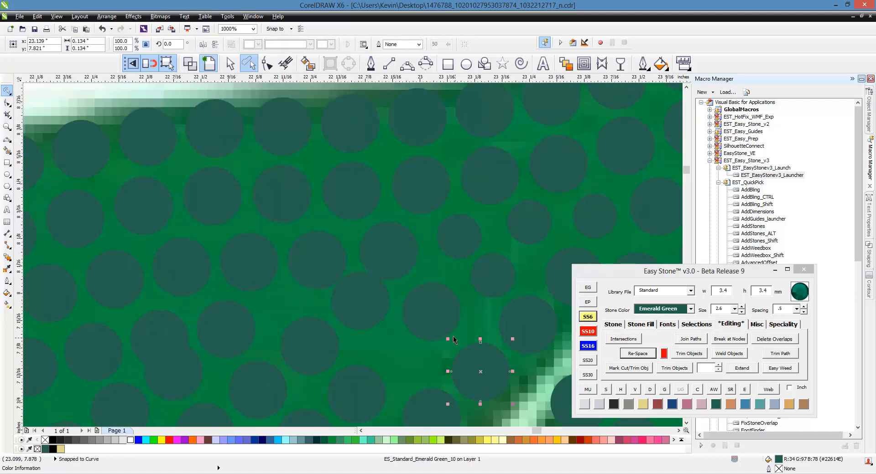
left_click(444, 318, "shift")
left_click(399, 260, "shift")
left_click(361, 196, "shift")
left_click(356, 131, "shift")
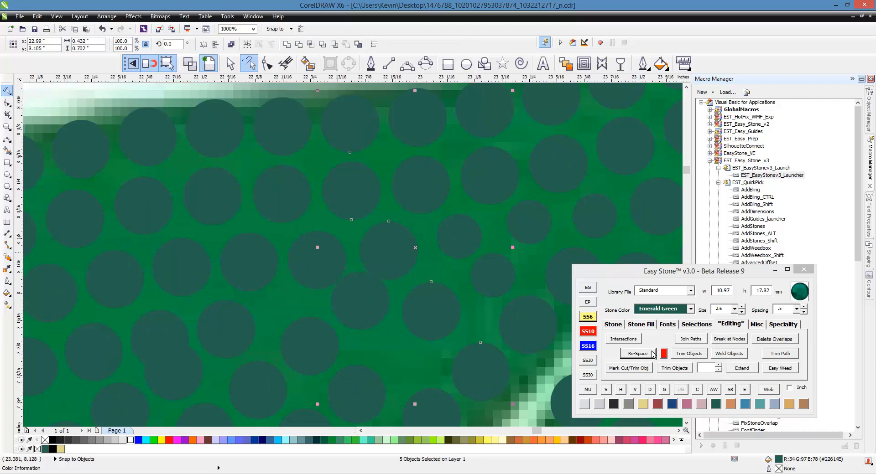
left_click(652, 355)
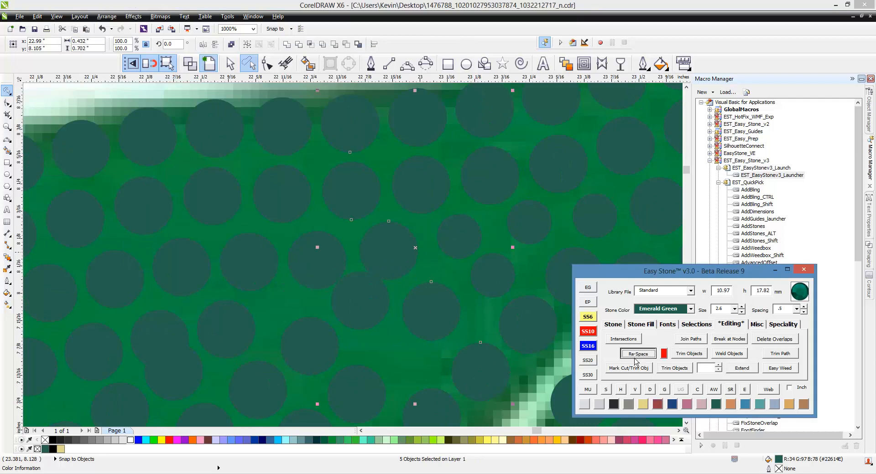
scroll(462, 251, "down", 3)
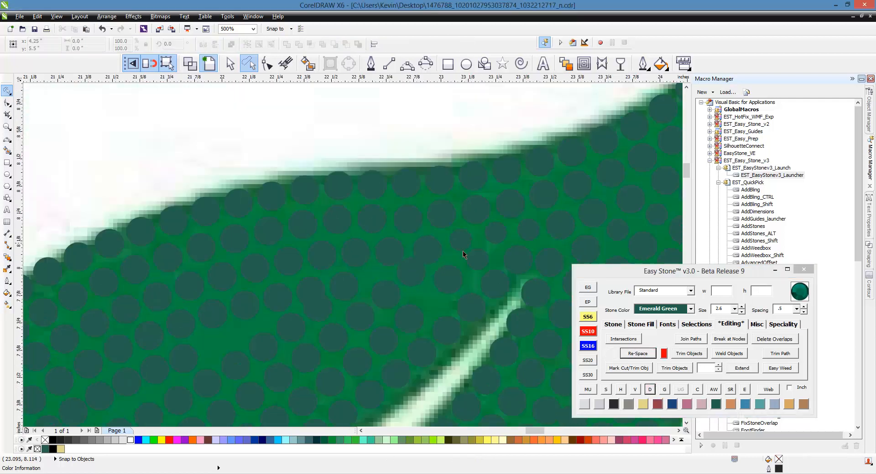
- Move the overlapping stone left of the vein tip into the open gap and change it to SS6 (2.6 mm)
scroll(417, 329, "up", 5)
left_click_drag(400, 331, 401, 197)
left_click(600, 328)
left_click(589, 317)
scroll(402, 197, "down", 1)
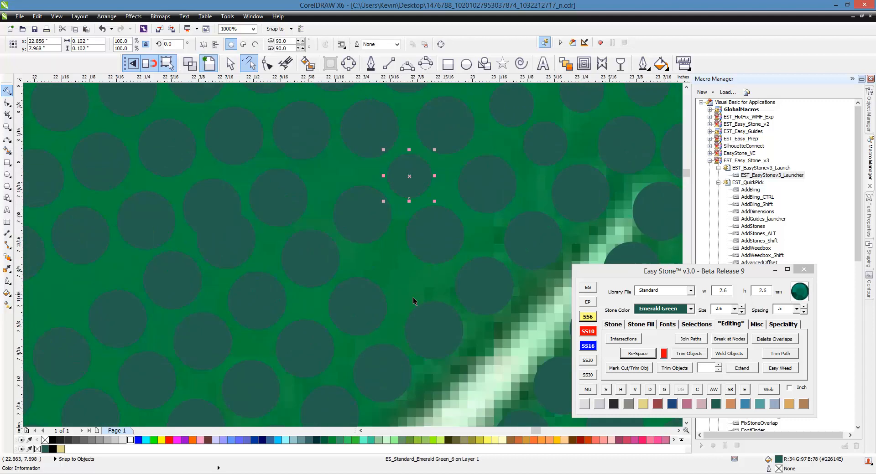
scroll(413, 298, "down", 1)
scroll(377, 253, "up", 1)
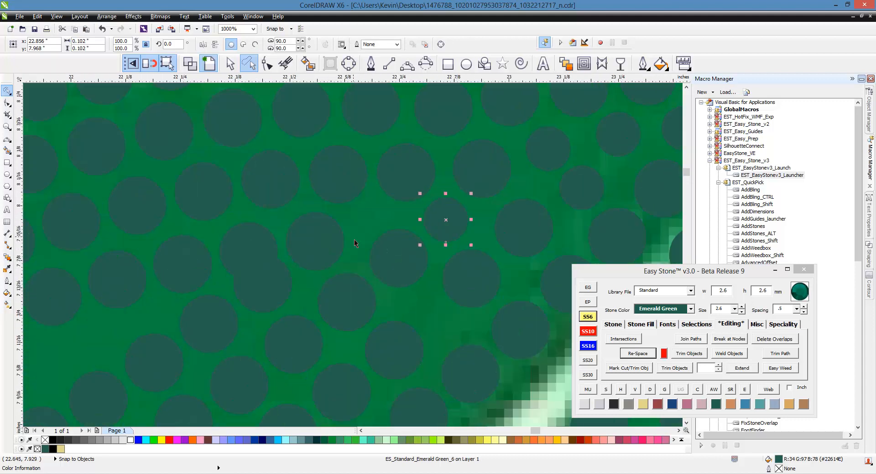
- Move the stone in the gap left of the last 2.6 mm stone into line and change it to SS6 (2.6 mm)
left_click_drag(397, 255, 377, 224)
left_click(592, 318)
scroll(396, 242, "up", 1)
scroll(369, 187, "down", 2)
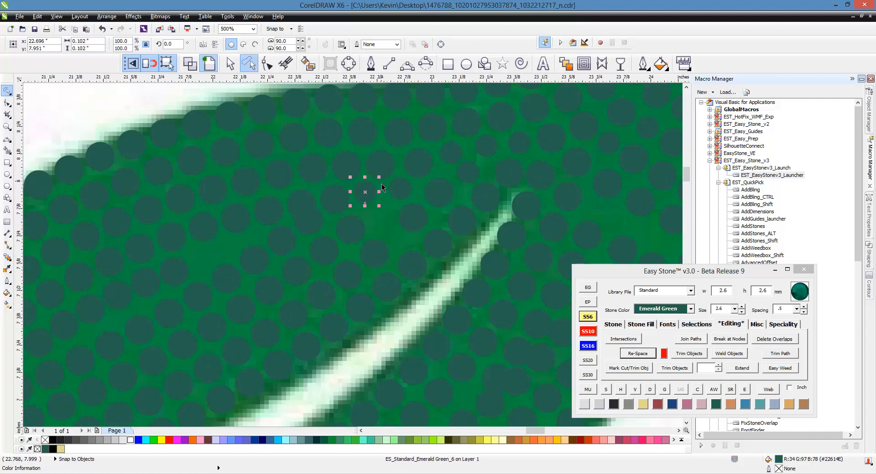
- Place a copy of the 2.6 mm stone in the open gap just below the two neighbouring 2.6 mm stones
scroll(377, 195, "up", 1)
scroll(357, 243, "up", 1)
left_click_drag(351, 153, 412, 245)
right_click(412, 245)
scroll(414, 214, "down", 1)
left_click(491, 225)
left_click(562, 182)
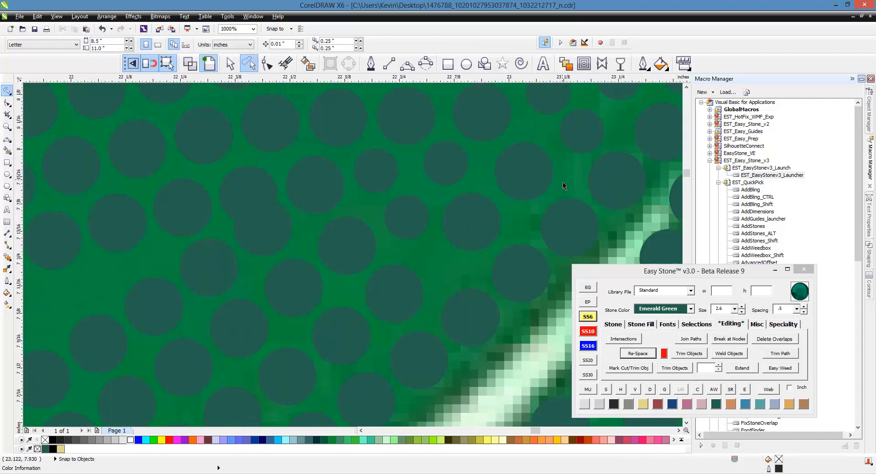
- Nudge the 3.4 mm stone at the upper end of the row alongside the vein up and to the right
left_click(541, 176)
scroll(538, 178, "up", 1)
left_click_drag(538, 178, 549, 172)
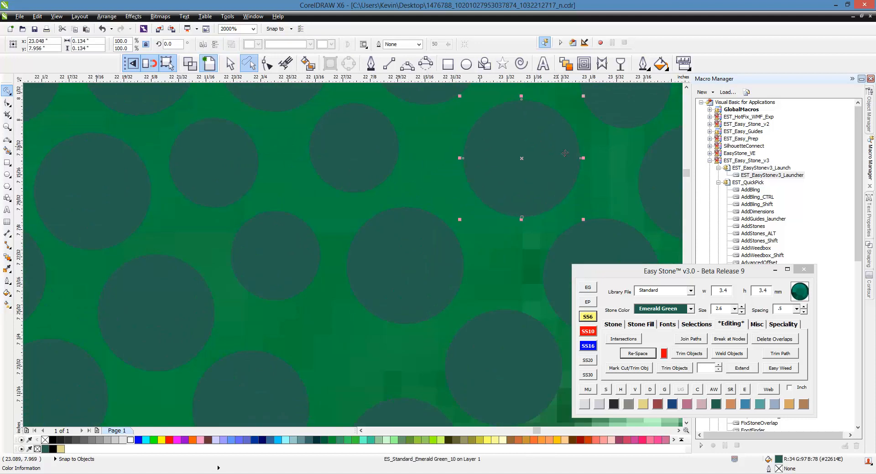
- Select the fifteen stones of the long row running parallel to the vein, re-space them, and break the blend apart
scroll(557, 146, "down", 1)
left_click(494, 212, "shift")
left_click(421, 272, "shift")
scroll(564, 140, "down", 1)
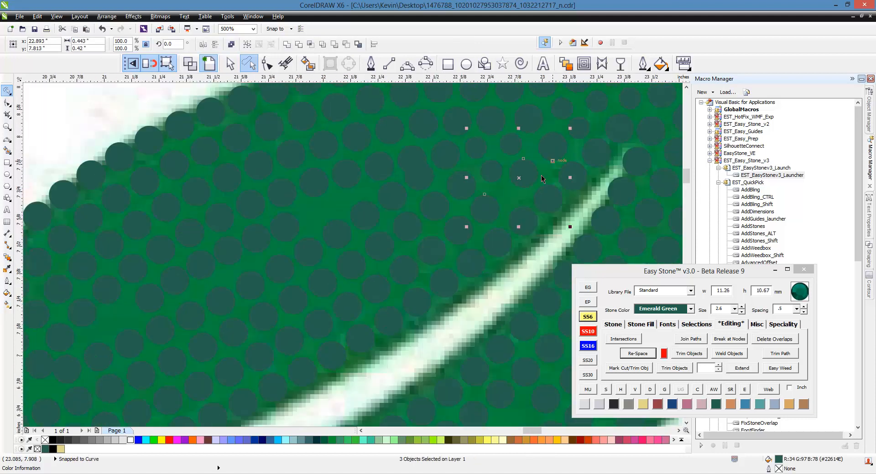
left_click(457, 235, "shift")
left_click(437, 253, "shift")
left_click(415, 271, "shift")
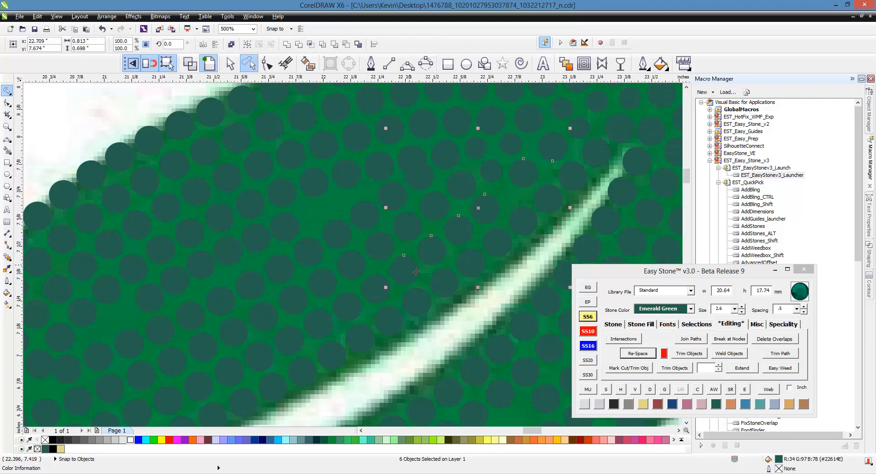
left_click(352, 303, "shift")
left_click(325, 331, "shift")
left_click(293, 342, "shift")
left_click(264, 358, "shift")
left_click(219, 375, "shift")
left_click(203, 391, "shift")
left_click(178, 400, "shift")
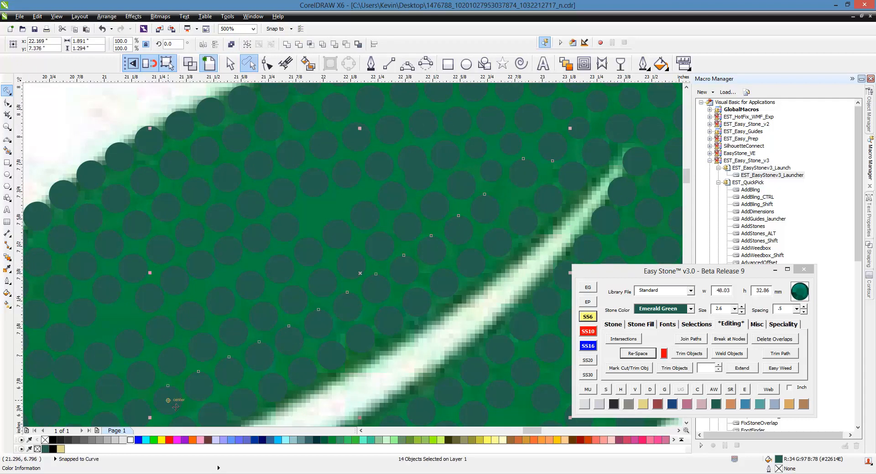
left_click(149, 416, "shift")
left_click(644, 358)
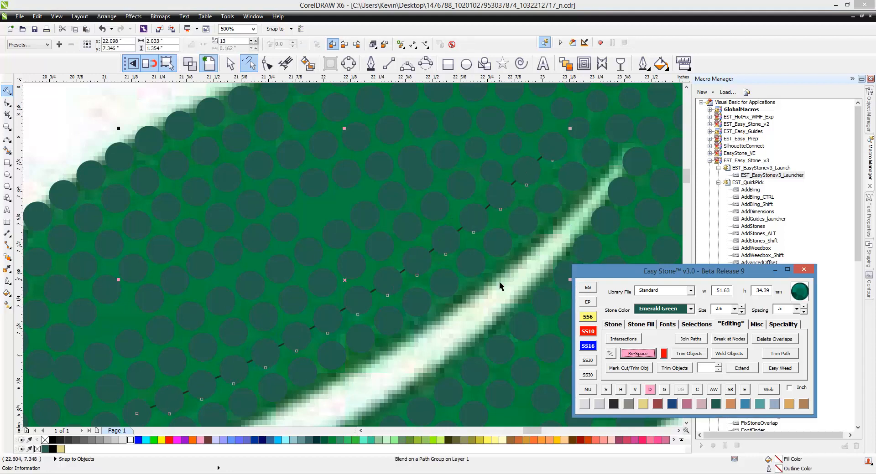
left_click(653, 393)
- Select the seven stones of the cross row from the vein to the leaf's upper edge, re-space them, and break the blend apart
scroll(470, 189, "down", 4)
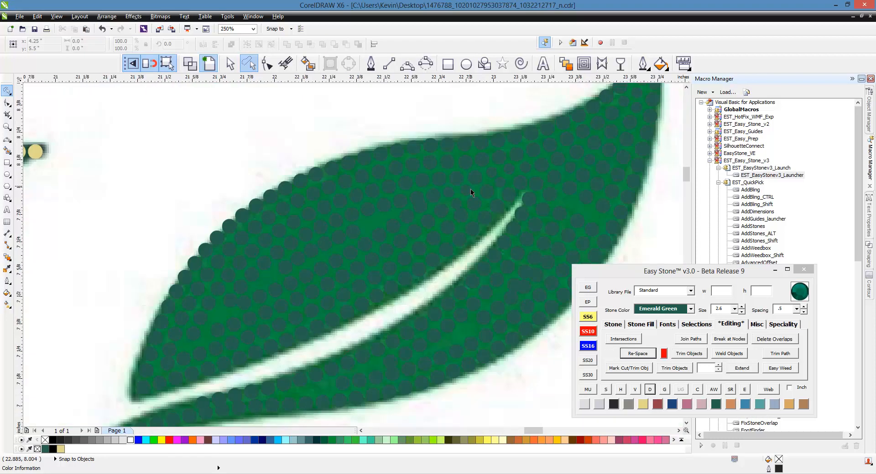
scroll(471, 190, "up", 4)
left_click(458, 249)
left_click(457, 249, "shift")
left_click(441, 222, "shift")
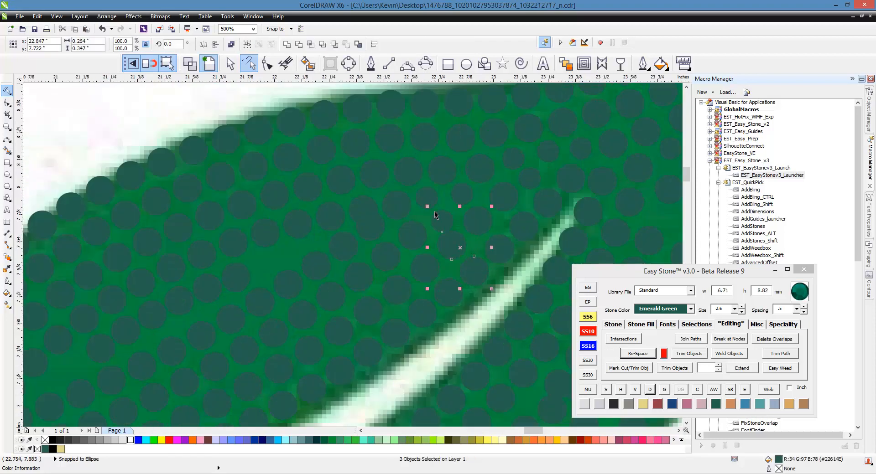
left_click(421, 194, "shift")
left_click(406, 168, "shift")
left_click(387, 132, "shift")
left_click(397, 110, "shift")
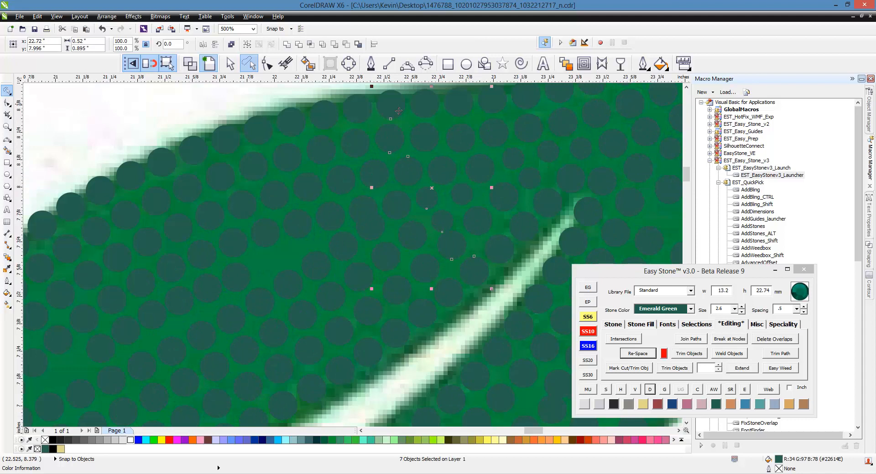
left_click(634, 356)
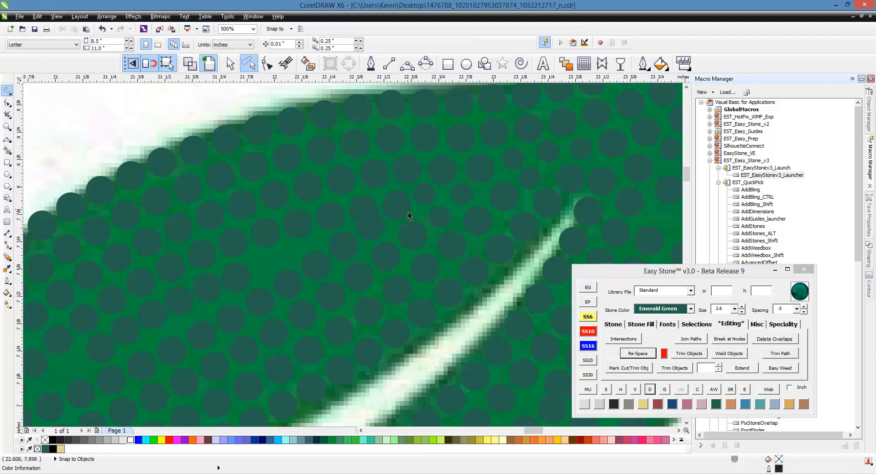
- Shift the overlapping 3.4 mm stone in the middle of the upper leaf half and change it to SS6 (2.6 mm)
scroll(408, 213, "up", 2)
left_click(372, 235)
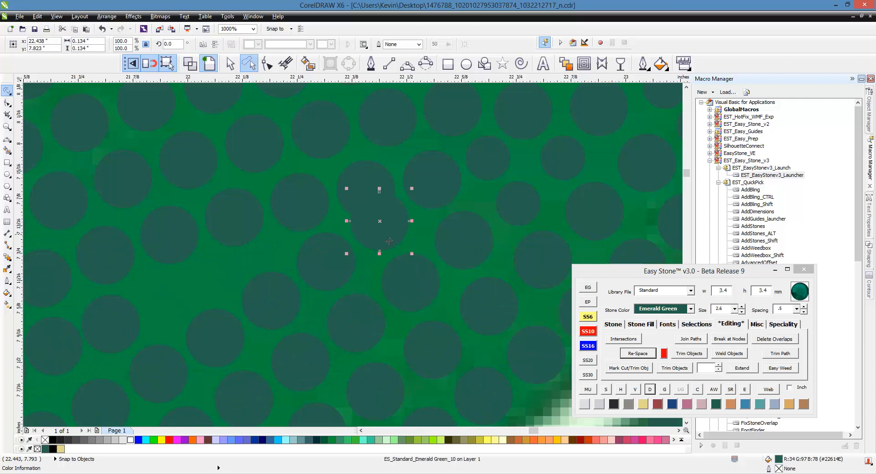
scroll(389, 240, "down", 2)
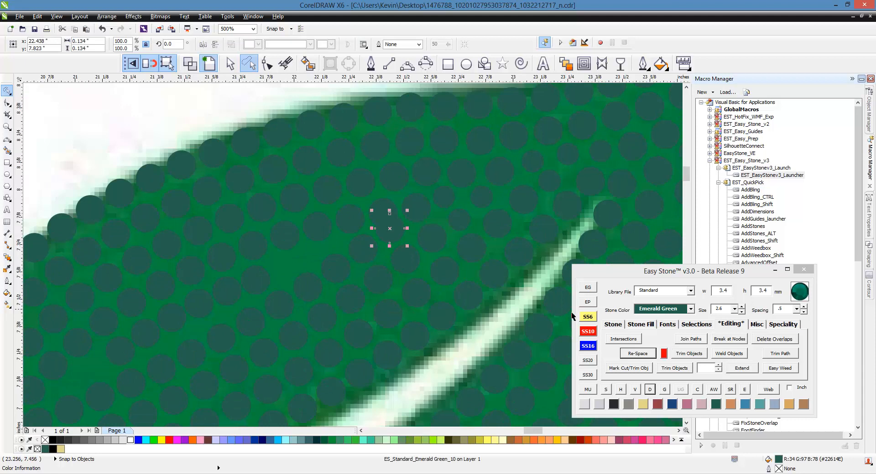
left_click(589, 319)
- Select the eight stones of the cross row through the reduced stone, re-space them, and break the blend apart
left_click(439, 323)
left_click(419, 295, "shift")
left_click(408, 269, "shift")
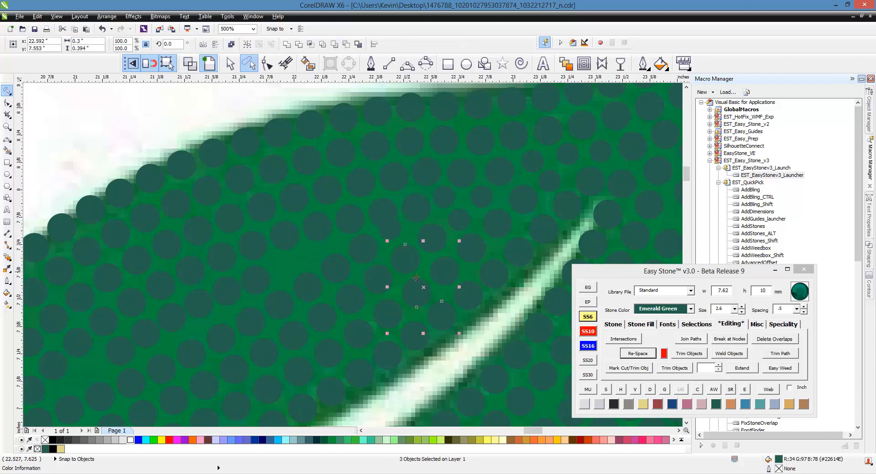
left_click(392, 229, "shift")
left_click(383, 212, "shift")
left_click(361, 183, "shift")
left_click(343, 153, "shift")
left_click(344, 118, "shift")
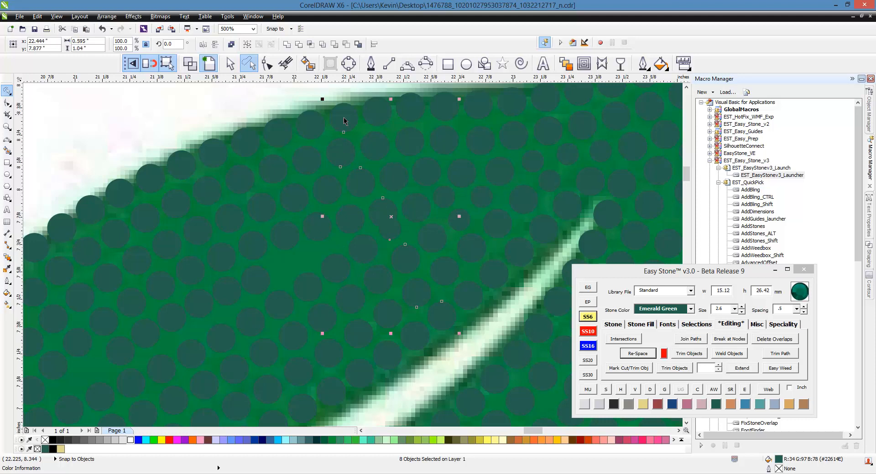
left_click(641, 354)
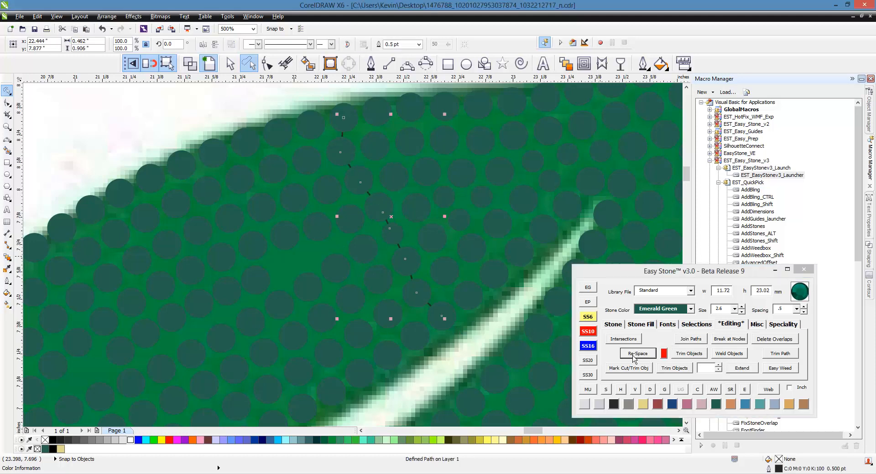
left_click(650, 391)
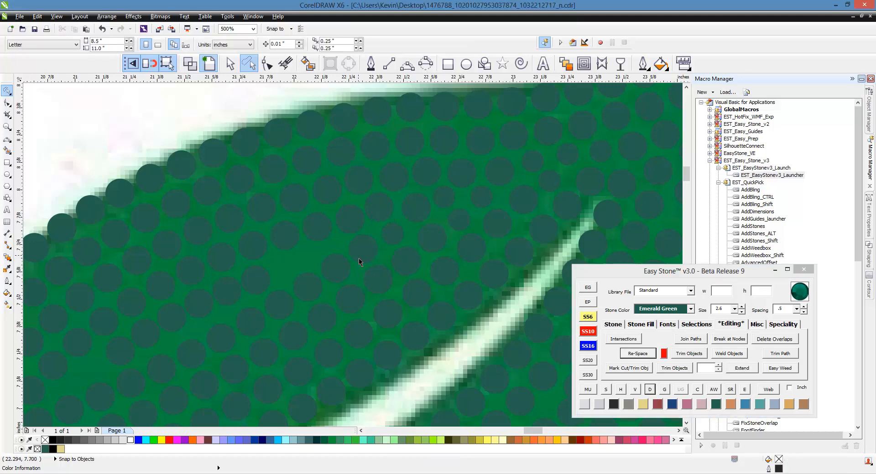
- Select the eight stones of the next cross row toward the leaf base, re-space them with one extra stone, and break the blend apart
left_click(359, 372)
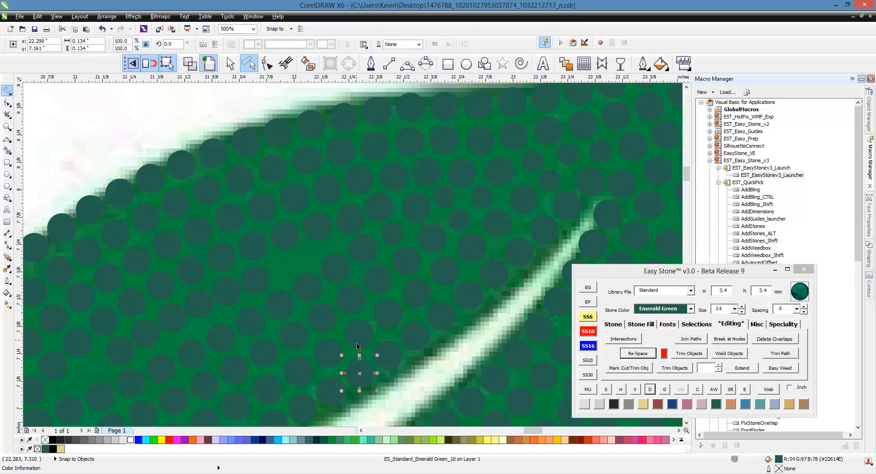
left_click(355, 332, "shift")
left_click(350, 301, "shift")
left_click(334, 270, "shift")
left_click(314, 224, "shift")
left_click(298, 194, "shift")
left_click(272, 177, "shift")
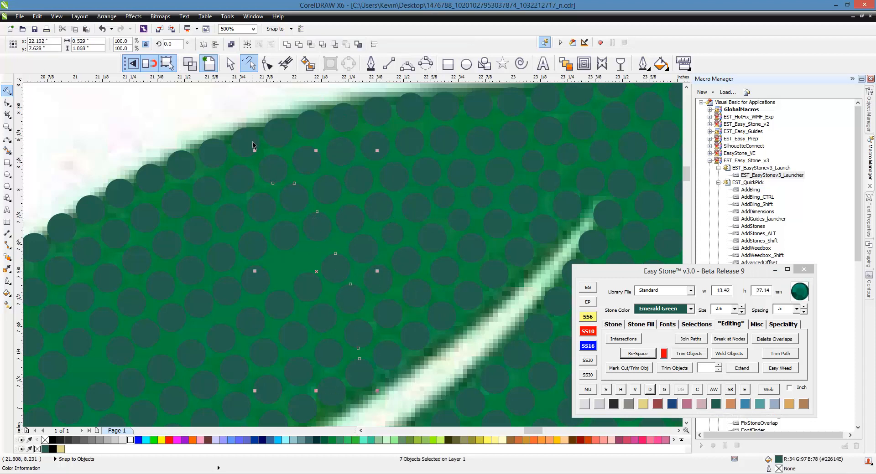
left_click(252, 142, "shift")
left_click(638, 354)
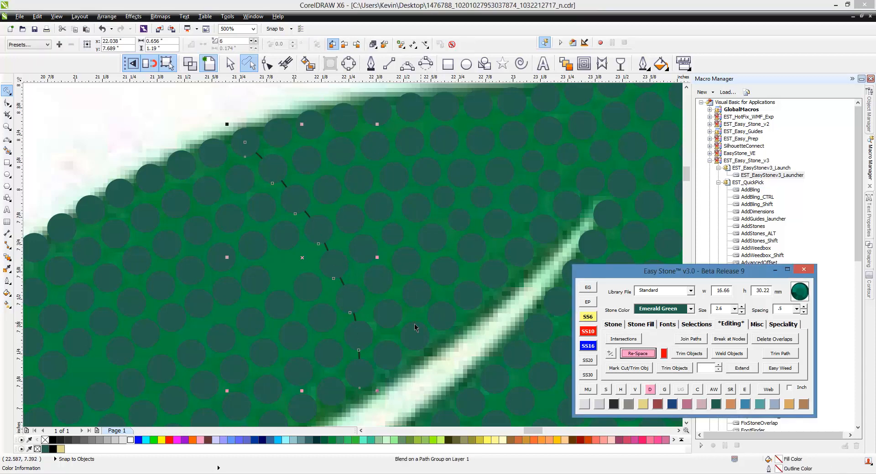
left_click(609, 357)
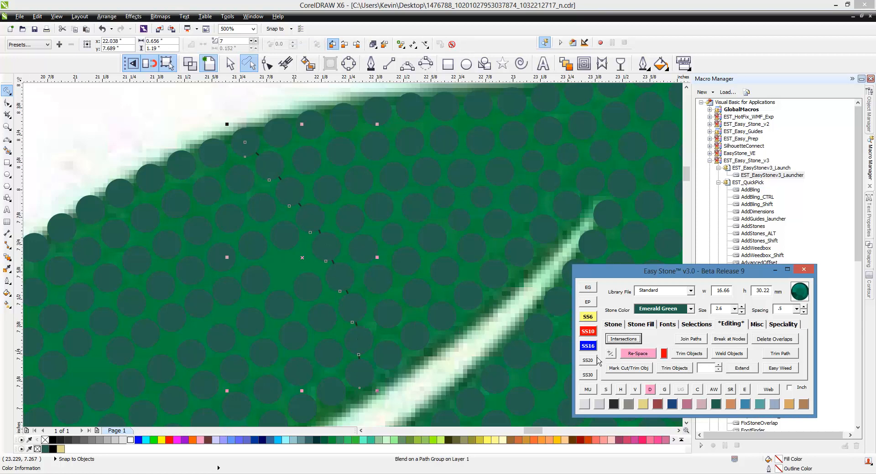
left_click(651, 390)
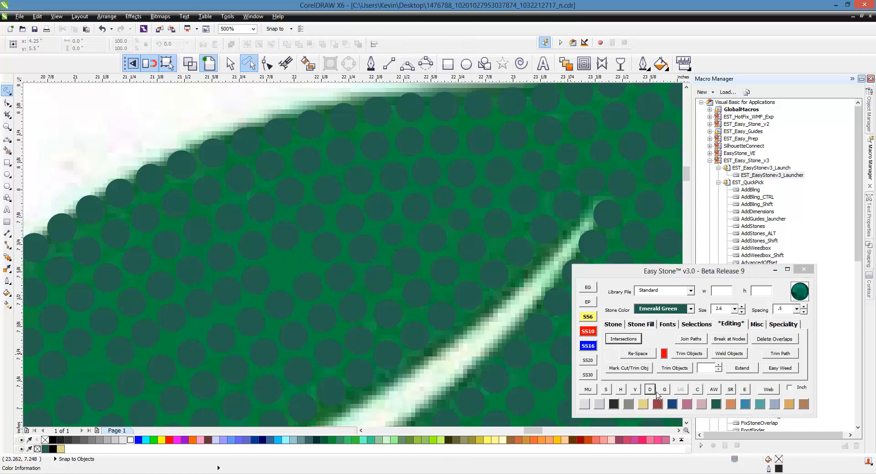
- Move the overlapping stone beside the re-spaced row into the open gap below and change it to SS6 (2.6 mm)
scroll(435, 244, "down", 1)
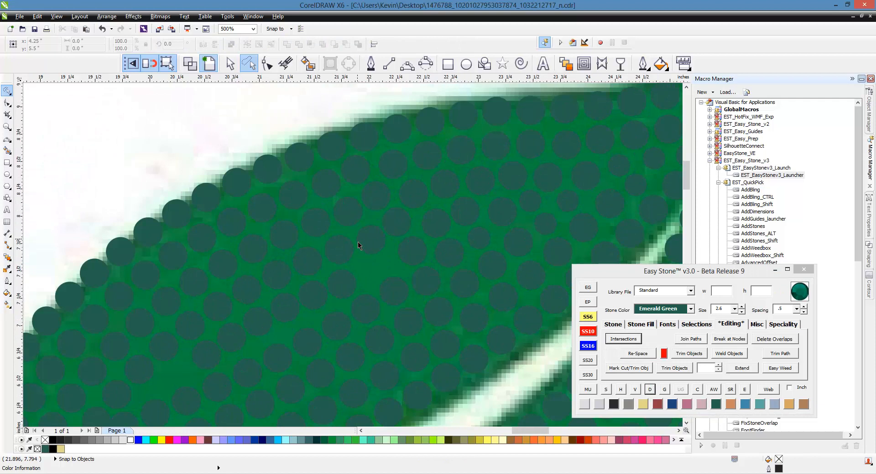
scroll(376, 243, "up", 1)
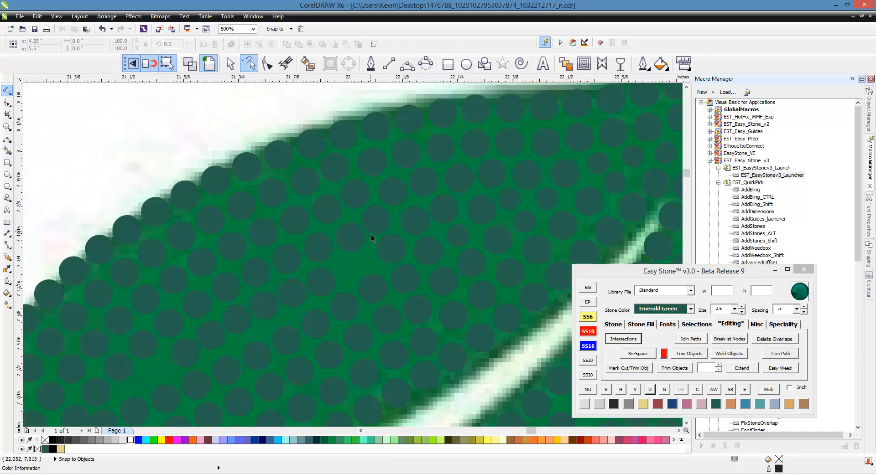
scroll(370, 234, "up", 1)
scroll(344, 241, "up", 1)
left_click_drag(335, 251, 378, 343)
left_click(588, 319)
scroll(357, 243, "down", 2)
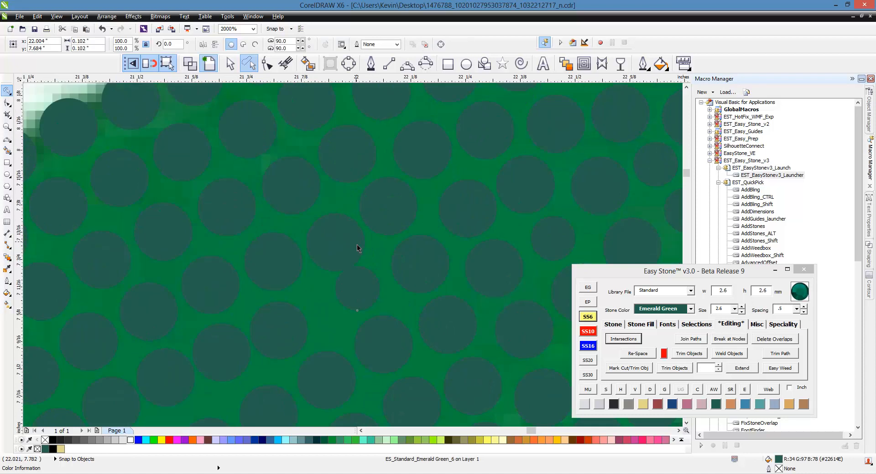
- Select the nine stones of the next cross row running from the midrib to the upper leaf outline, re-space them, and break the blend apart
left_click(392, 400)
left_click(393, 360, "shift")
left_click(384, 326, "shift")
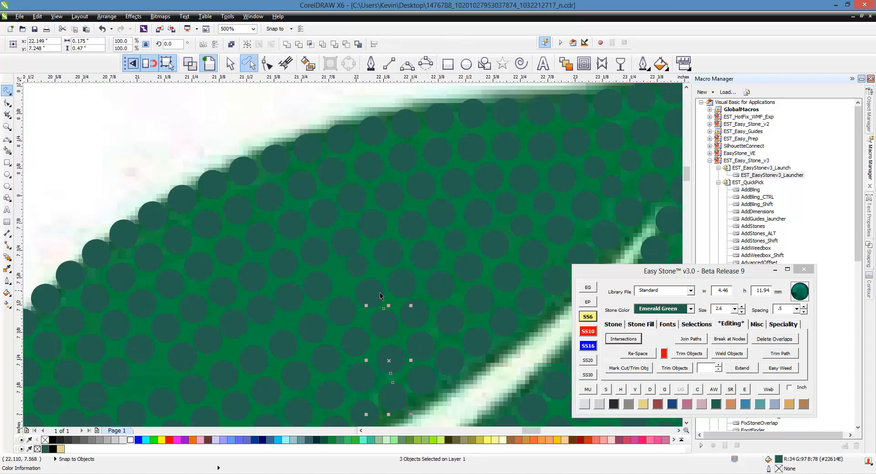
left_click(370, 295, "shift")
left_click(355, 264, "shift")
left_click(346, 227, "shift")
left_click(324, 198, "shift")
left_click(301, 199, "shift")
left_click(275, 171, "shift")
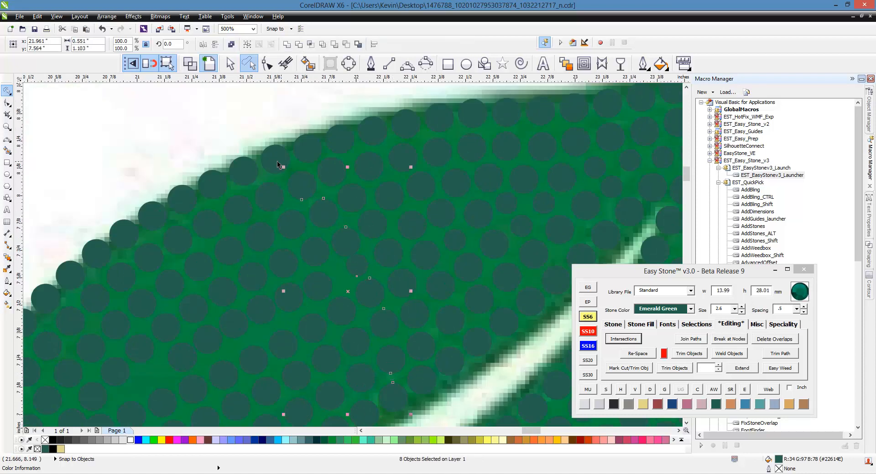
left_click(637, 354)
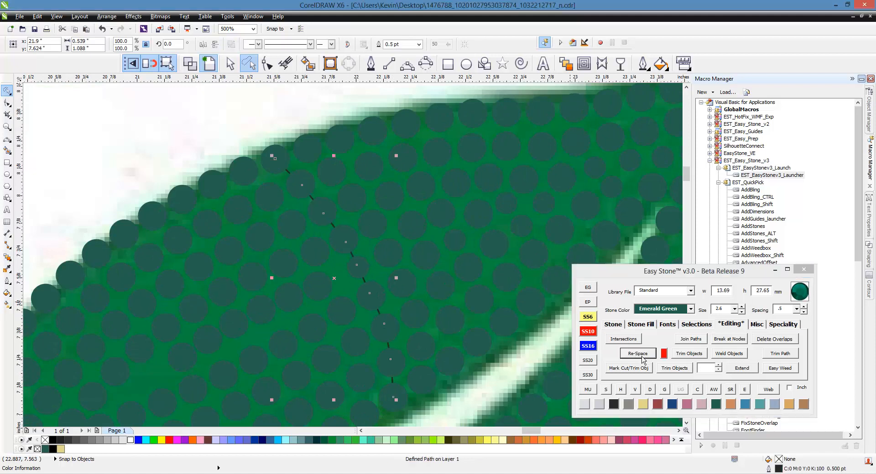
left_click(649, 389)
- Shift the 3.4 mm stones beside the re-spaced row to even out the gaps around the small 2.6 mm stone
scroll(333, 290, "up", 2)
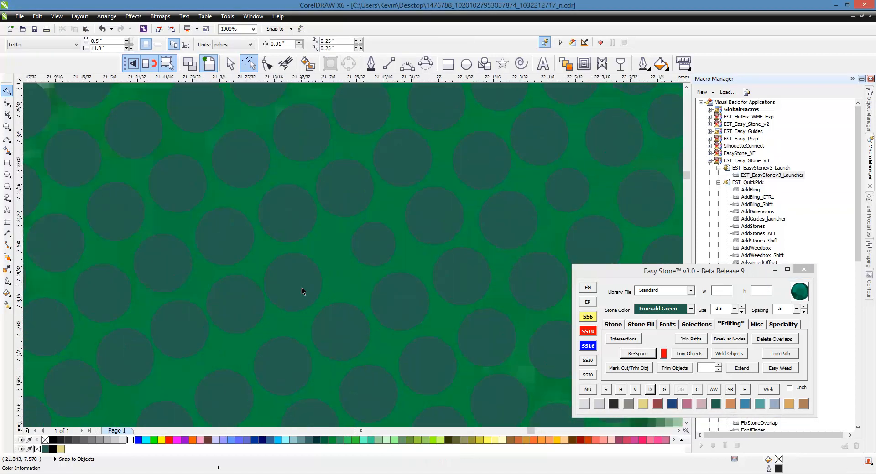
left_click_drag(310, 287, 354, 267)
scroll(327, 241, "down", 2)
scroll(302, 182, "up", 2)
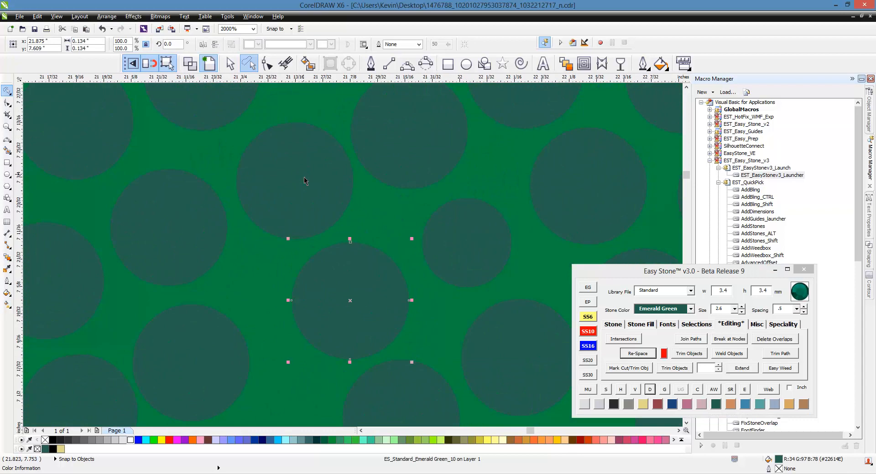
scroll(360, 198, "down", 2)
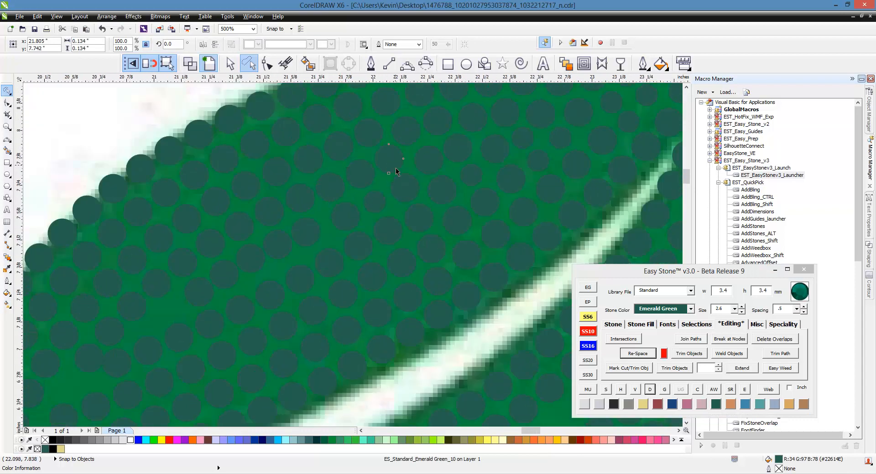
scroll(380, 178, "down", 1)
- Shift the 3.4 mm stone near the pointed base of the upper leaf half to even out its spacing
left_click(167, 335)
scroll(150, 363, "up", 1)
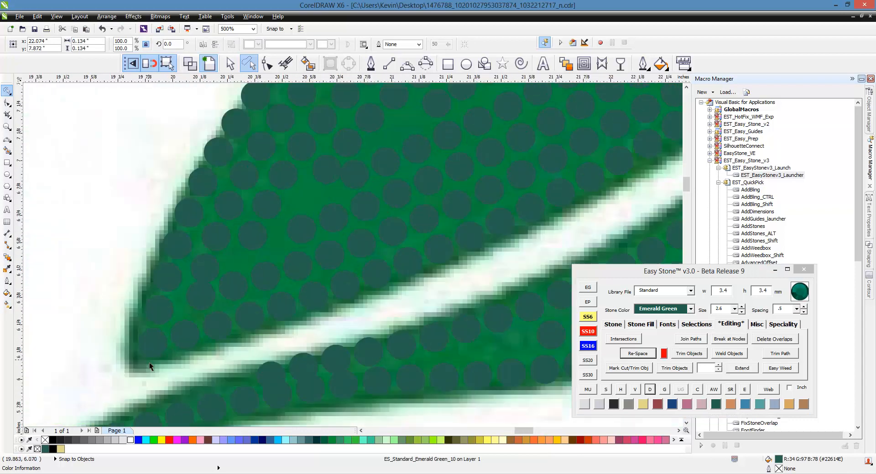
scroll(204, 321, "up", 2)
left_click_drag(196, 340, 188, 346)
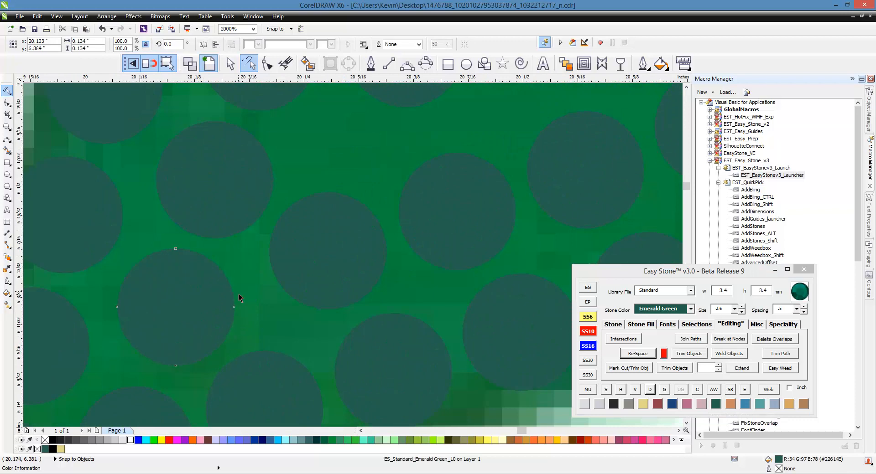
scroll(239, 295, "down", 1)
- Move the next 3.4 mm stone near the leaf base into the open gap and change it to SS6 (2.6 mm)
scroll(309, 218, "up", 1)
left_click_drag(330, 165, 305, 229)
left_click(586, 317)
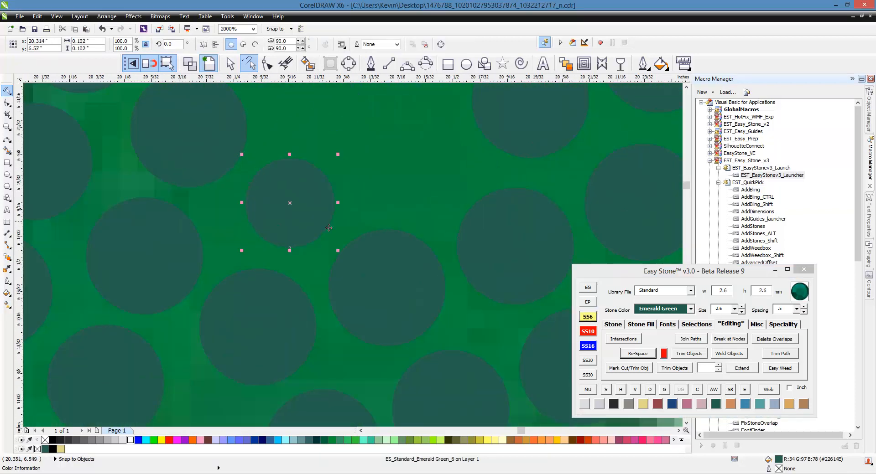
- Move the 3.4 mm stone above the newly reduced stone toward it to even out the gap near the leaf base
scroll(322, 248, "down", 2)
scroll(382, 212, "up", 2)
left_click_drag(387, 215, 277, 259)
scroll(276, 259, "down", 1)
scroll(264, 253, "up", 1)
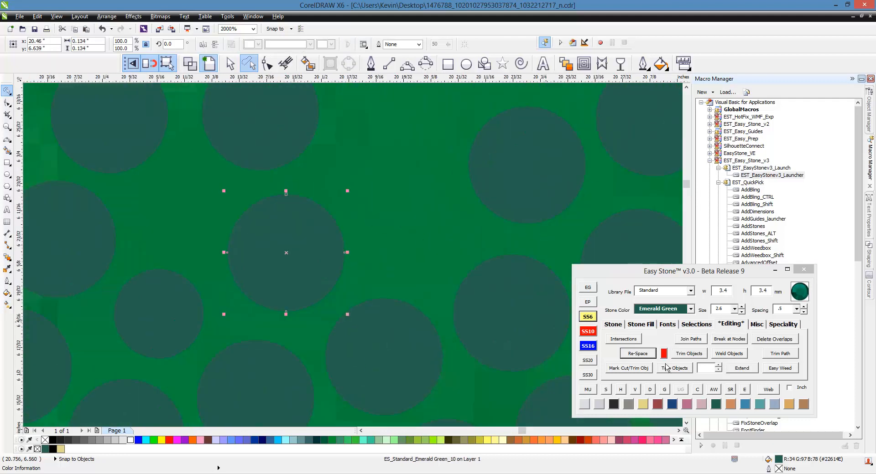
- Change the moved stone to SS6 (2.6 mm) and place a copy of it in the adjacent gap toward the leaf outline
left_click(587, 316)
left_click_drag(299, 302, 208, 225)
scroll(260, 274, "down", 1)
- Shift the two 3.4 mm stones next to the small SS6 stones to even out the spacing around them
scroll(260, 187, "up", 1)
left_click(279, 199)
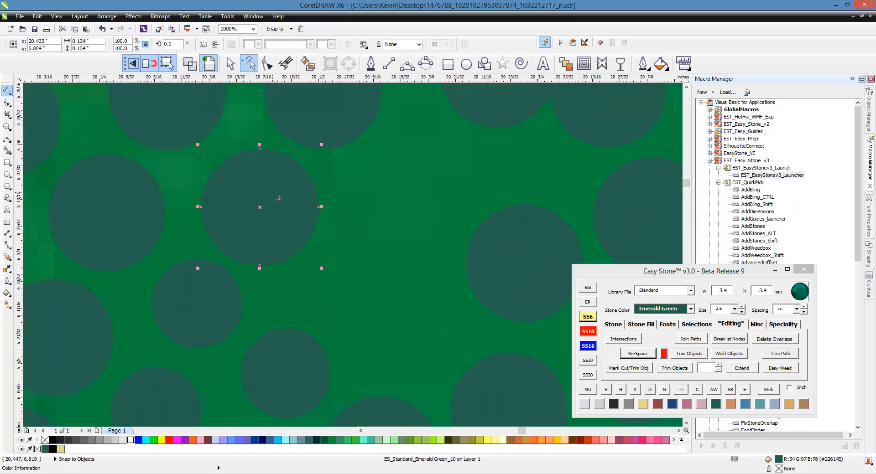
scroll(218, 266, "down", 1)
scroll(344, 306, "up", 1)
left_click_drag(403, 196, 280, 241)
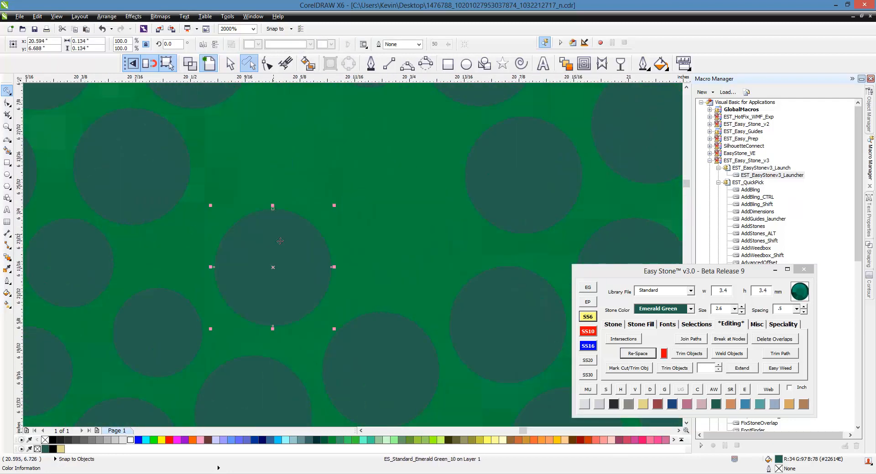
scroll(280, 242, "down", 2)
- Select the stones of the cross row beside the small SS6 stones near the leaf base, re-space them, and break the blend apart
left_click_drag(335, 309, 314, 257)
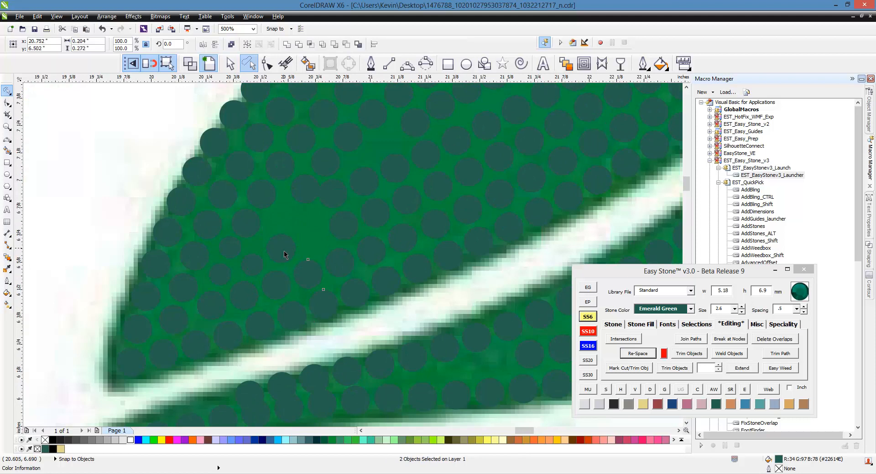
left_click(284, 253, "shift")
left_click(244, 223, "shift")
left_click(227, 199, "shift")
left_click(200, 175, "shift")
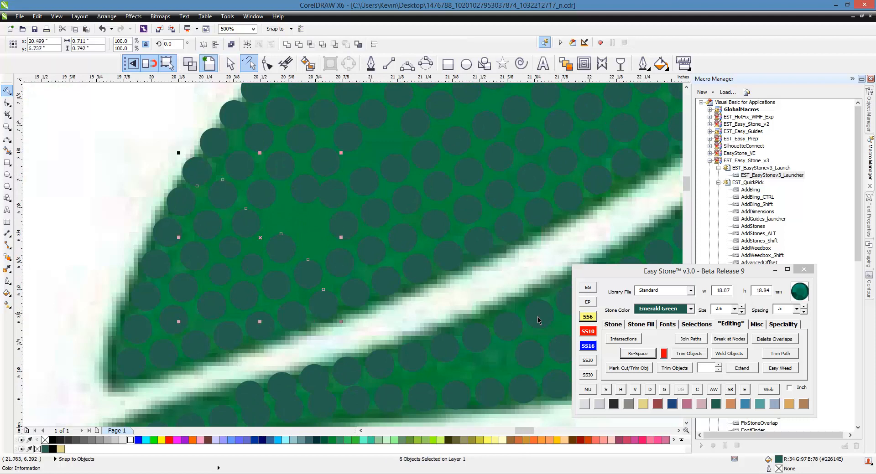
left_click(632, 354)
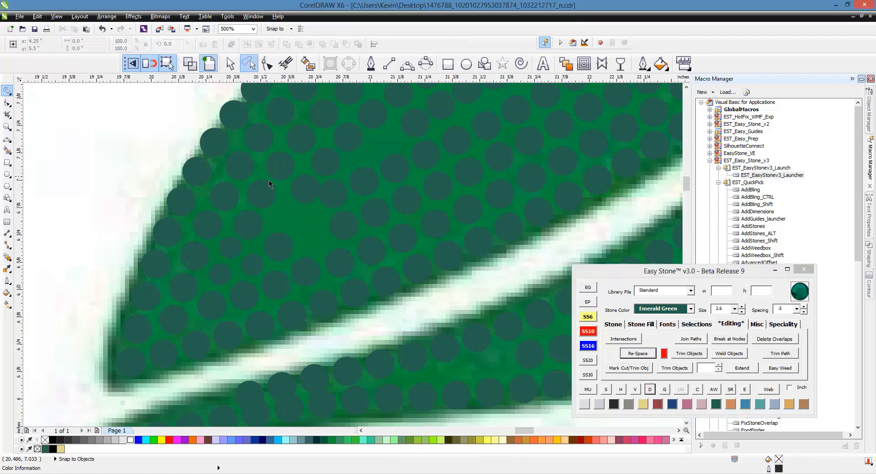
- Move the 3.4 mm stone beside the re-spaced row into the open gap next to it
scroll(269, 185, "up", 1)
left_click_drag(342, 280, 288, 215)
scroll(289, 216, "down", 1)
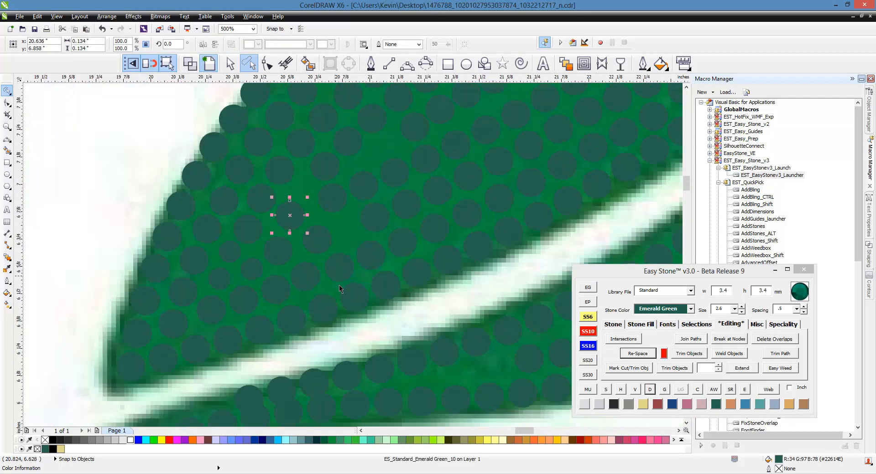
- Select the seven stones of the cross row through the moved stone, re-space them, and break the blend apart
left_click(354, 301)
left_click(338, 270, "shift")
left_click(306, 235, "shift")
left_click(288, 218, "shift")
left_click(262, 198, "shift")
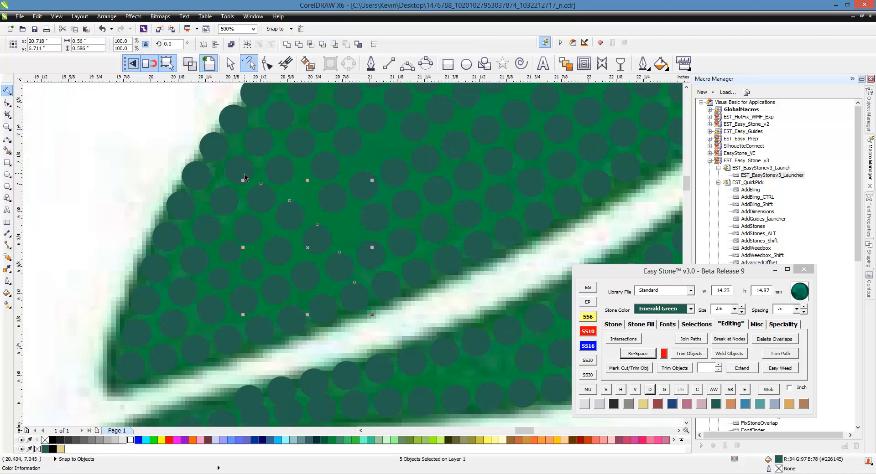
left_click(240, 173, "shift")
left_click(218, 152, "shift")
left_click(626, 354)
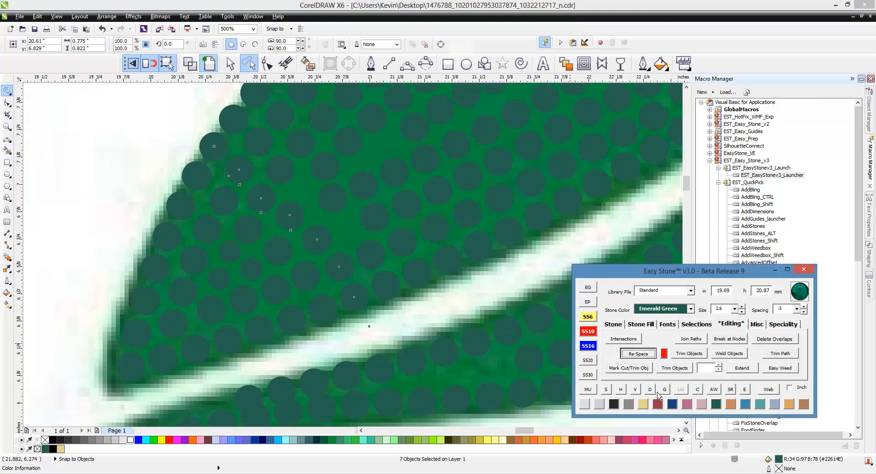
- Move the 3.4 mm stones beside the seven-stone row into the open gap to even out the spacing
scroll(384, 229, "up", 1)
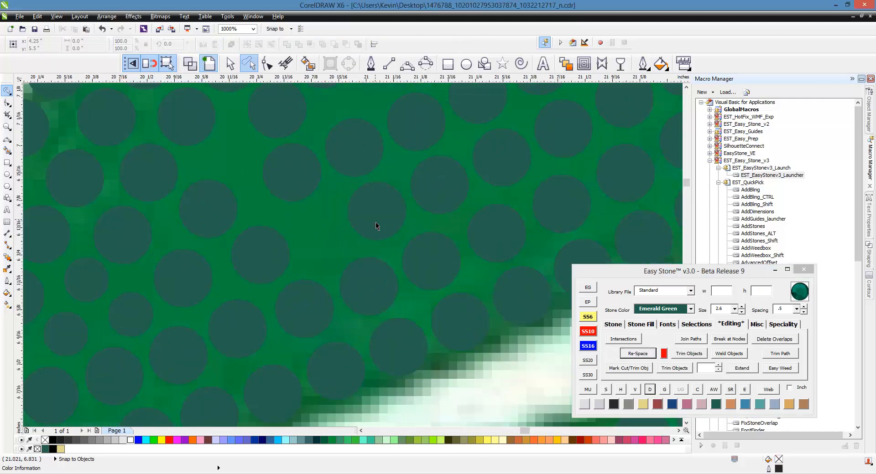
left_click_drag(376, 223, 309, 237)
scroll(297, 280, "down", 1)
scroll(277, 223, "up", 1)
scroll(251, 255, "down", 1)
scroll(257, 229, "up", 1)
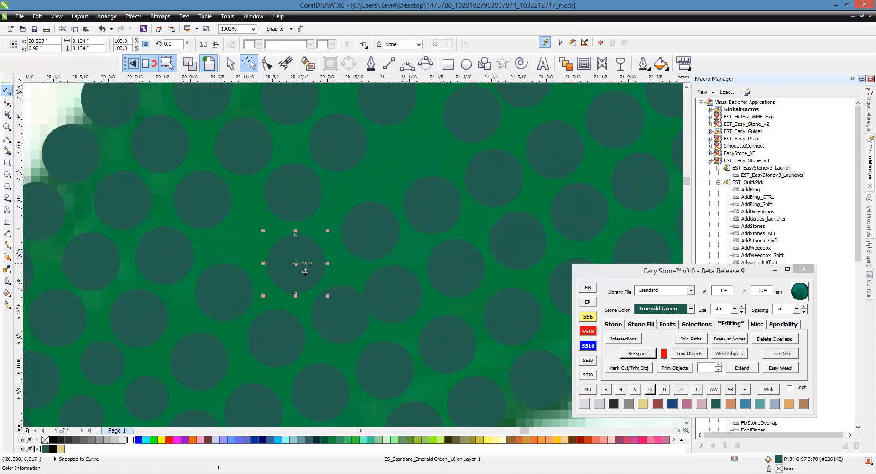
- Change the stone in the gap to SS6 (2.6 mm) and place a copy in the neighbouring gap toward the leaf outline
left_click(587, 317)
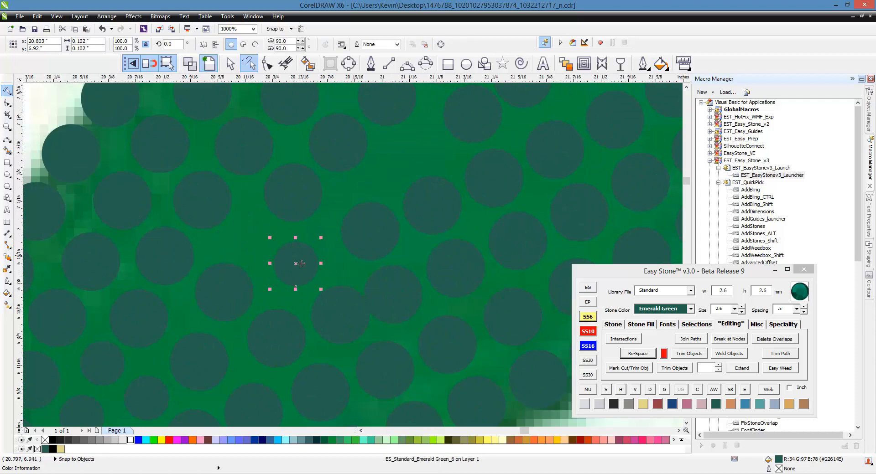
left_click_drag(288, 268, 255, 235)
right_click(255, 236)
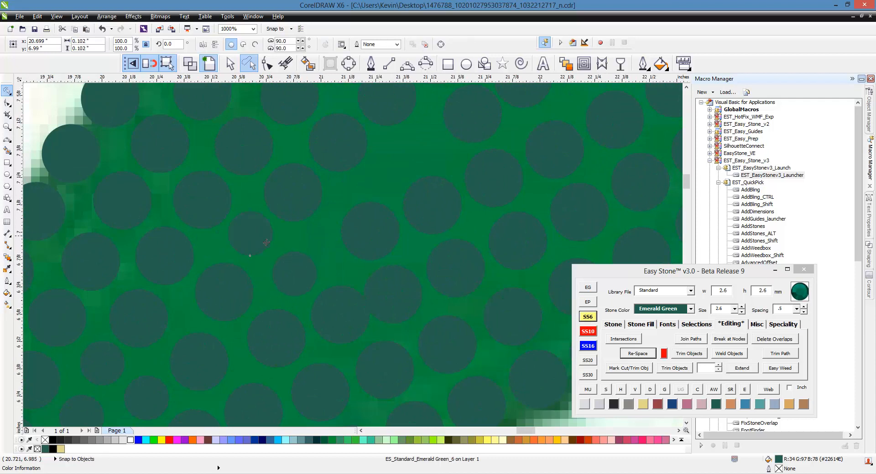
- Select the stones of the cross row through the copied SS6 stone from the leaf outline to the midrib, re-space them, and break the blend apart
scroll(258, 236, "down", 1)
left_click(186, 168)
left_click(217, 197, "shift")
left_click(229, 219, "shift")
left_click(255, 236, "shift")
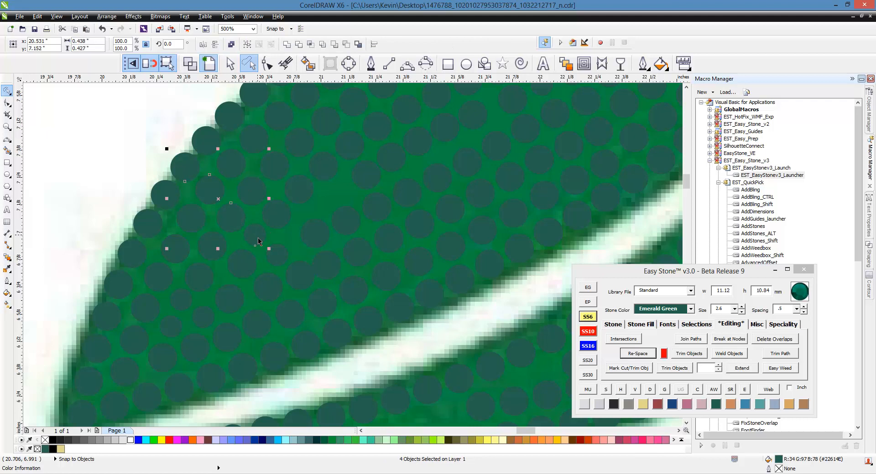
left_click(275, 254, "shift")
left_click(299, 275, "shift")
left_click(345, 338, "shift")
left_click(663, 371)
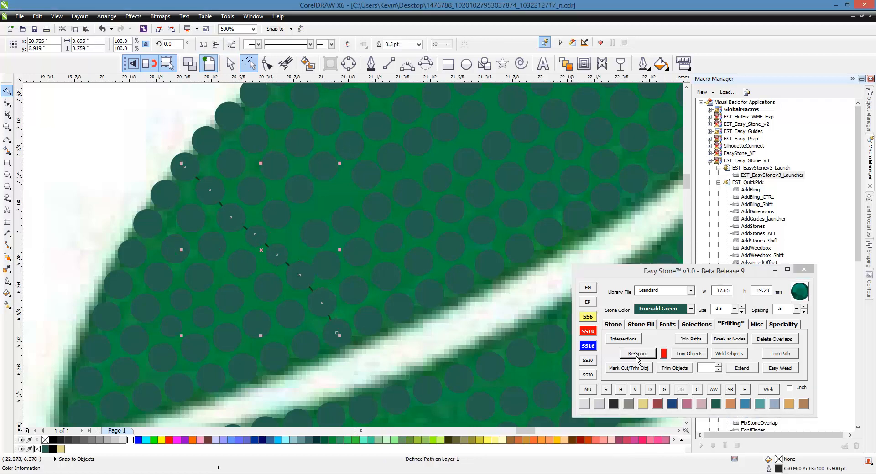
left_click(649, 389)
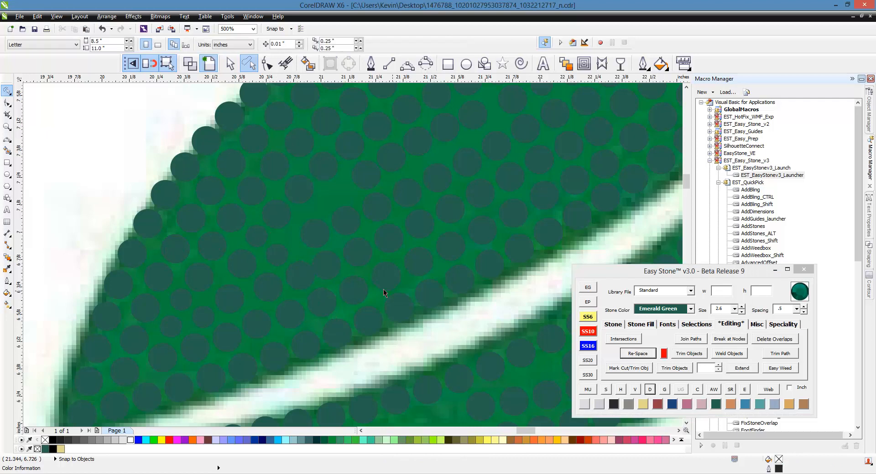
- Select the 16 stones of the long lengthwise row through the middle of the upper leaf half, re-space them, and break the blend apart
scroll(325, 259, "down", 3)
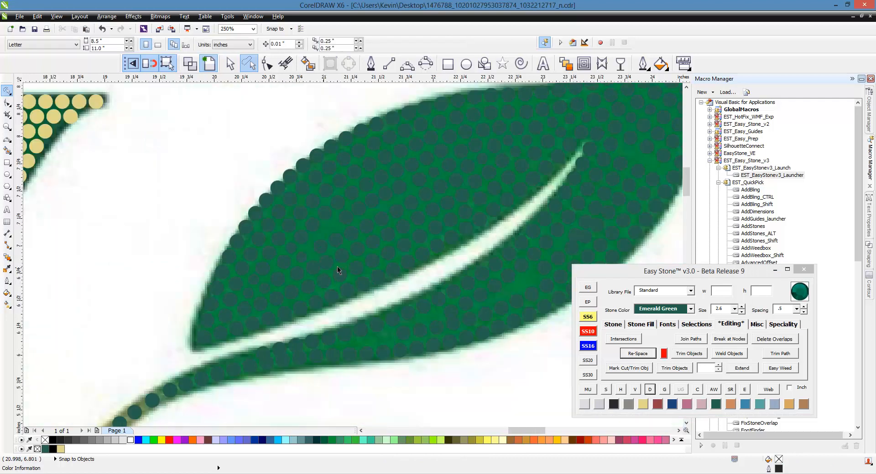
left_click(500, 161)
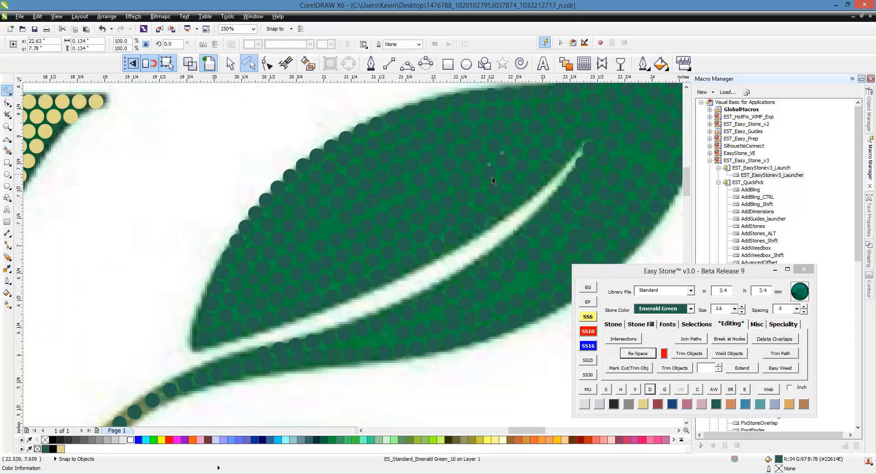
left_click(491, 175, "shift")
left_click(476, 182, "shift")
left_click(464, 206, "shift")
left_click(450, 209, "shift")
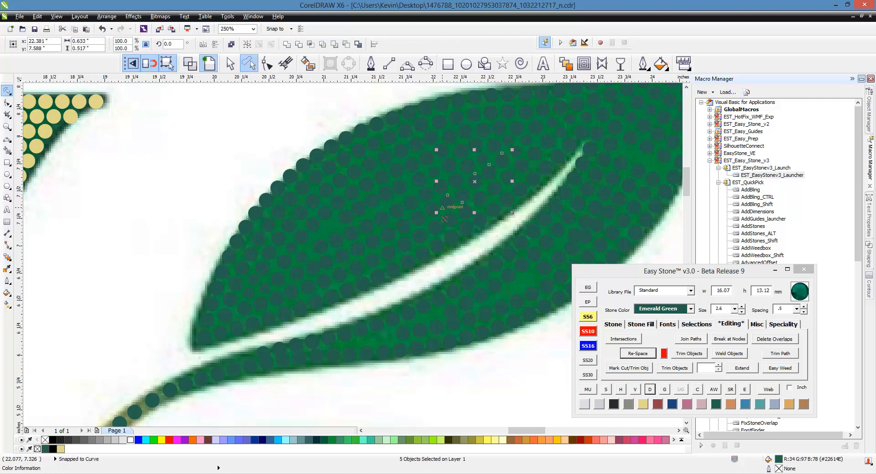
left_click(434, 213, "shift")
left_click(419, 224, "shift")
left_click(404, 231, "shift")
left_click(388, 239, "shift")
left_click(375, 247, "shift")
left_click(358, 253, "shift")
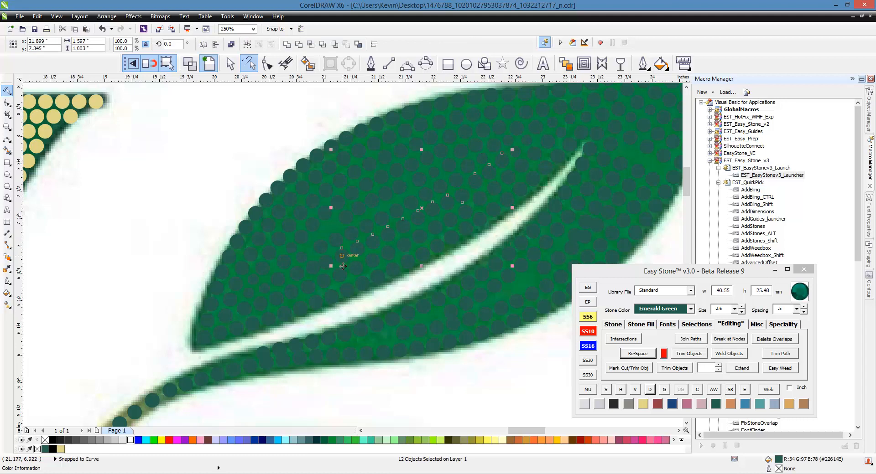
left_click(343, 259, "shift")
left_click(326, 268, "shift")
left_click(313, 259, "shift")
left_click(297, 280, "shift")
left_click(277, 286, "shift")
left_click(634, 352)
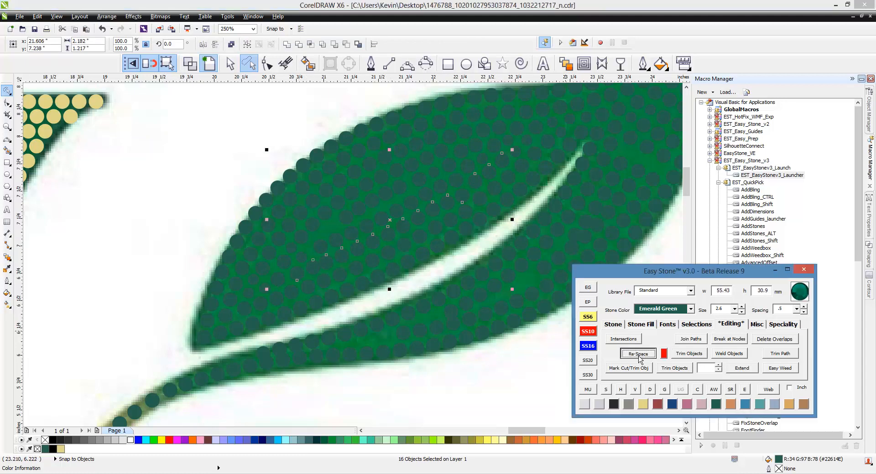
left_click(271, 260)
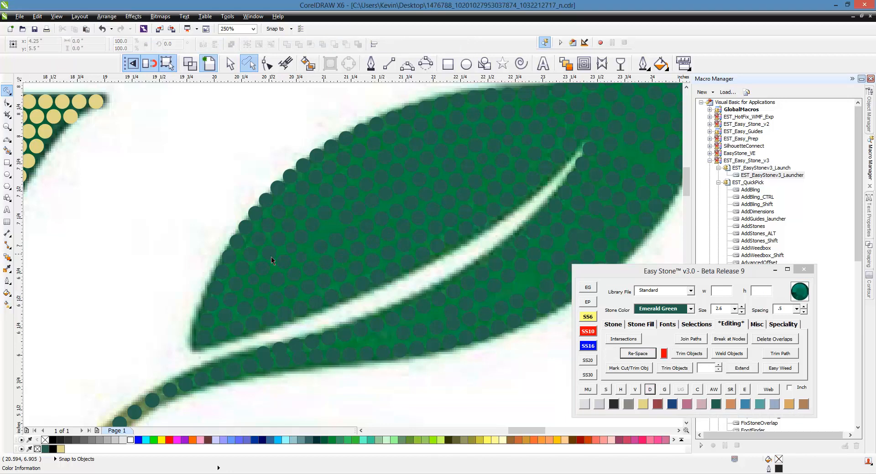
- Shift the 3.4 mm stone near the base end of the re-spaced lengthwise row to open up its spacing
scroll(325, 256, "up", 1)
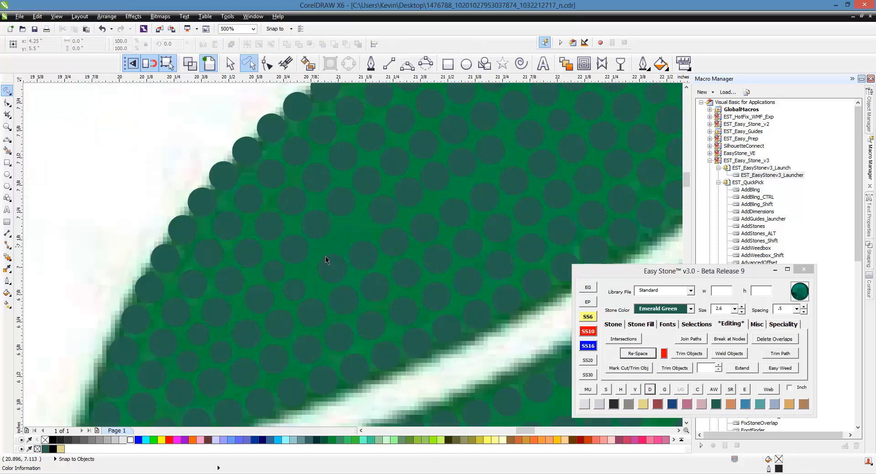
scroll(334, 268, "up", 1)
left_click_drag(335, 270, 313, 273)
scroll(280, 230, "down", 1)
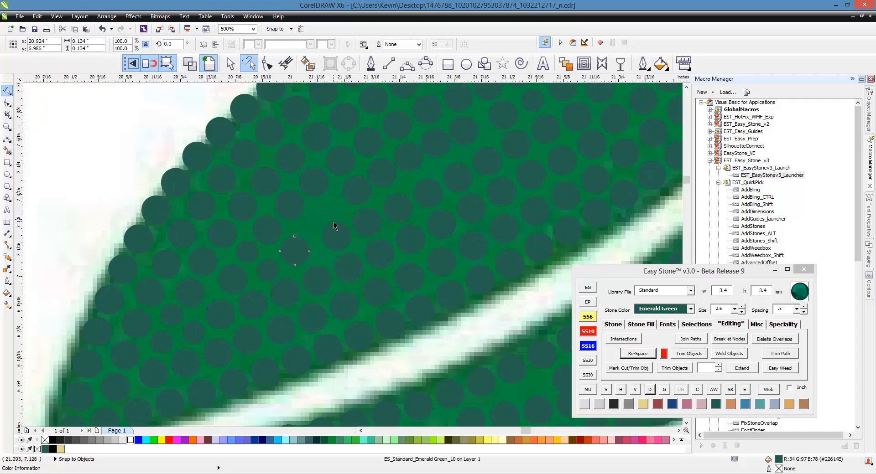
- Select the ten stones of the lengthwise row starting at the shifted stone, re-space them, and break the blend apart
scroll(334, 223, "up", 1)
scroll(232, 243, "down", 1)
left_click(290, 247, "shift")
left_click(320, 235, "shift")
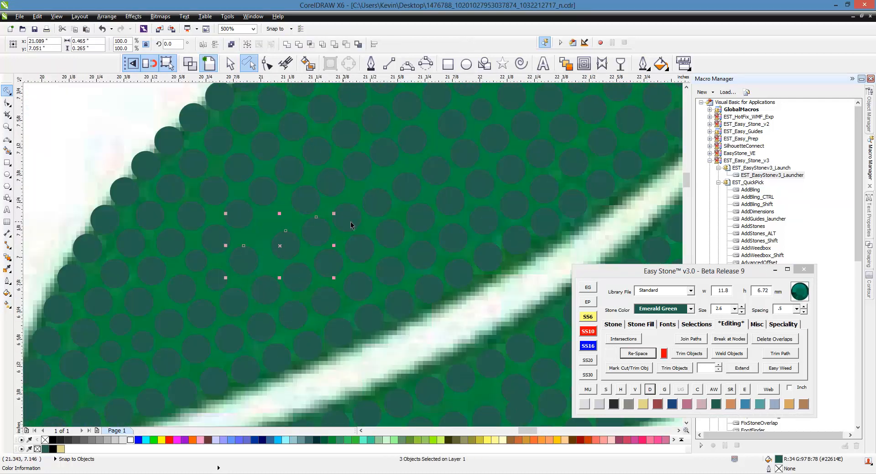
left_click(352, 222, "shift")
left_click(383, 203, "shift")
left_click(411, 188, "shift")
left_click(441, 175, "shift")
left_click(469, 156, "shift")
left_click(499, 141, "shift")
left_click(527, 136, "shift")
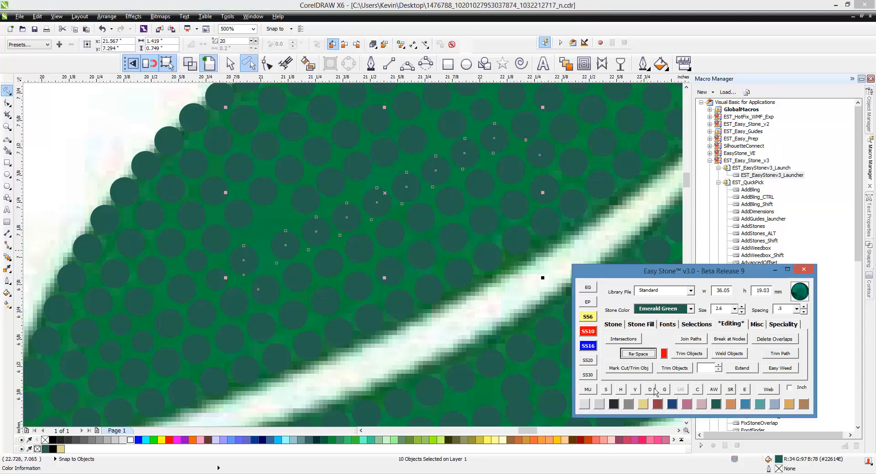
left_click(650, 356)
scroll(280, 212, "up", 2)
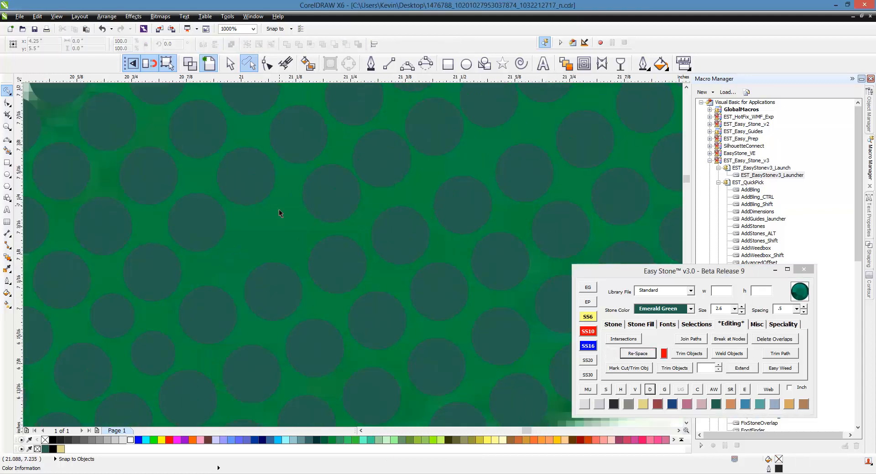
- Select the eight stones of the cross row from the leaf's upper outline to the midrib, re-space them, and break the blend apart
scroll(224, 211, "down", 2)
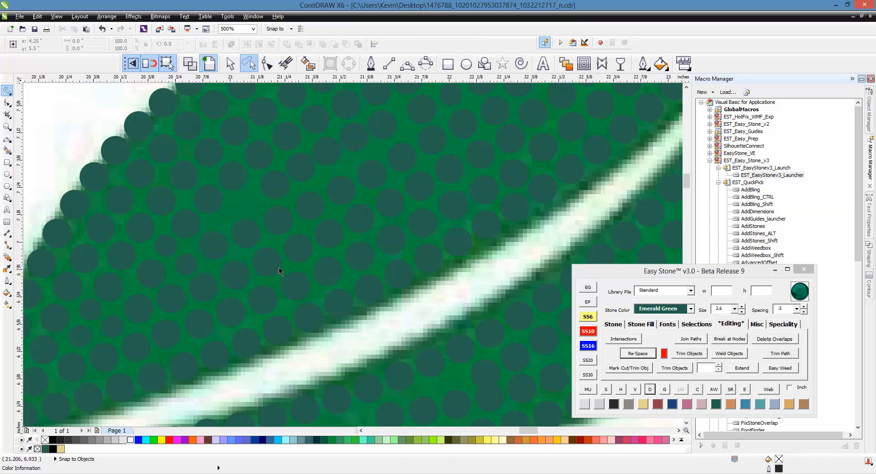
left_click(124, 155)
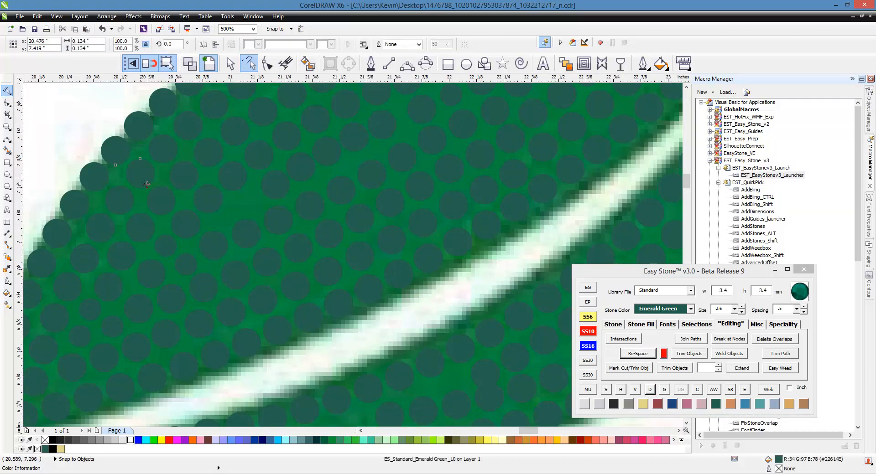
left_click(143, 176, "shift")
left_click(164, 201, "shift")
left_click(188, 226, "shift")
left_click(215, 249, "shift")
left_click(237, 274, "shift")
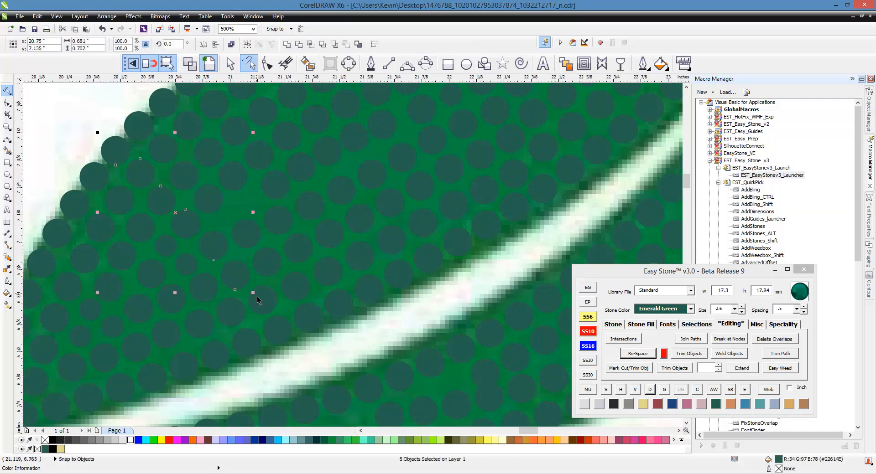
left_click(260, 299, "shift")
left_click(284, 333, "shift")
left_click(650, 355)
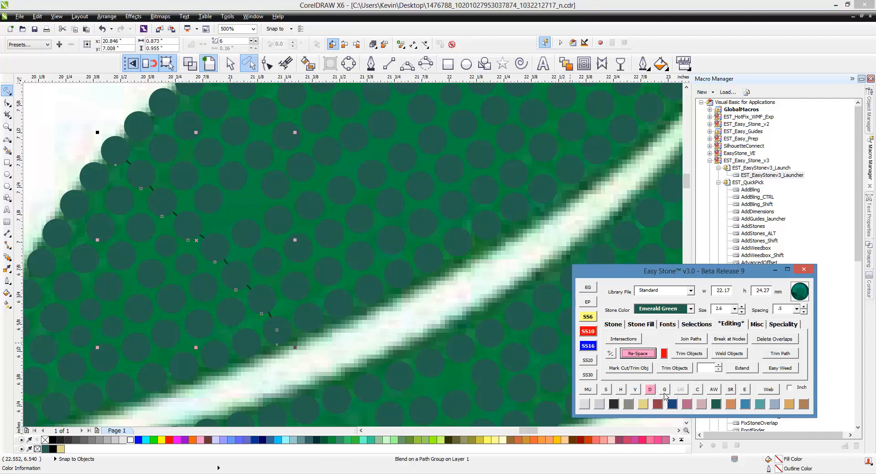
- Select the eight stones of the adjacent cross row toward the leaf tip, re-space them, and break the blend apart
left_click(147, 130)
left_click(168, 155, "shift")
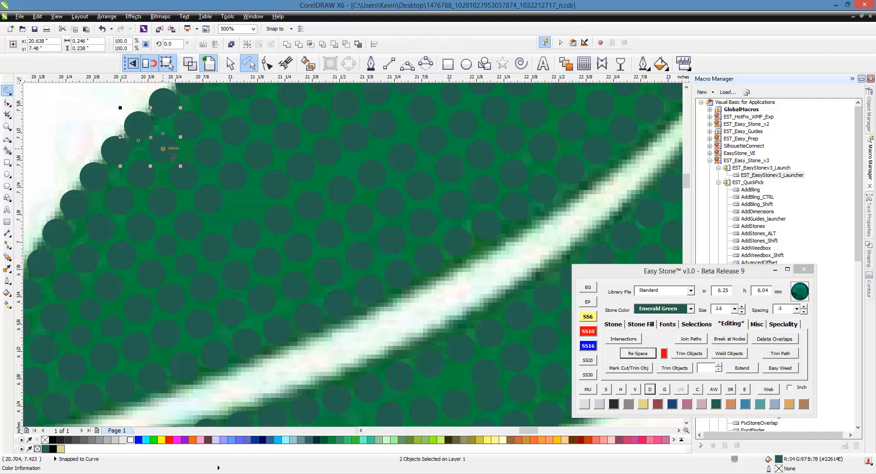
left_click(196, 183, "shift")
left_click(224, 211, "shift")
left_click(251, 239, "shift")
left_click(272, 264, "shift")
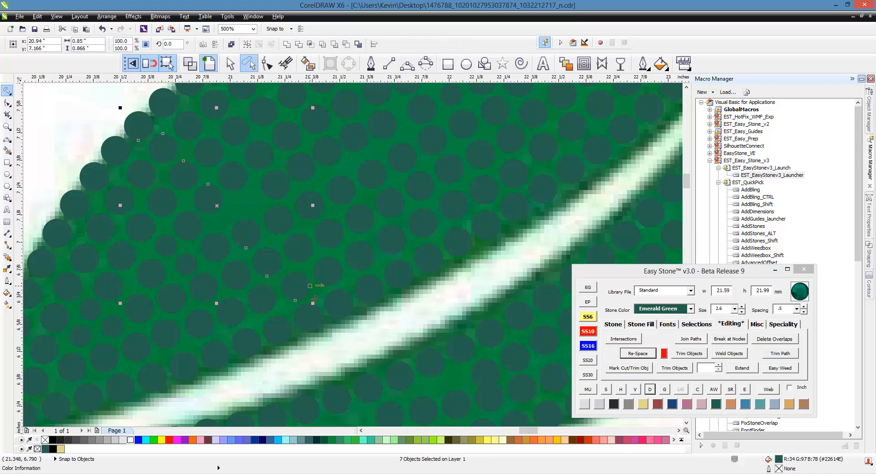
left_click(300, 292, "shift")
left_click(324, 322, "shift")
left_click(638, 354)
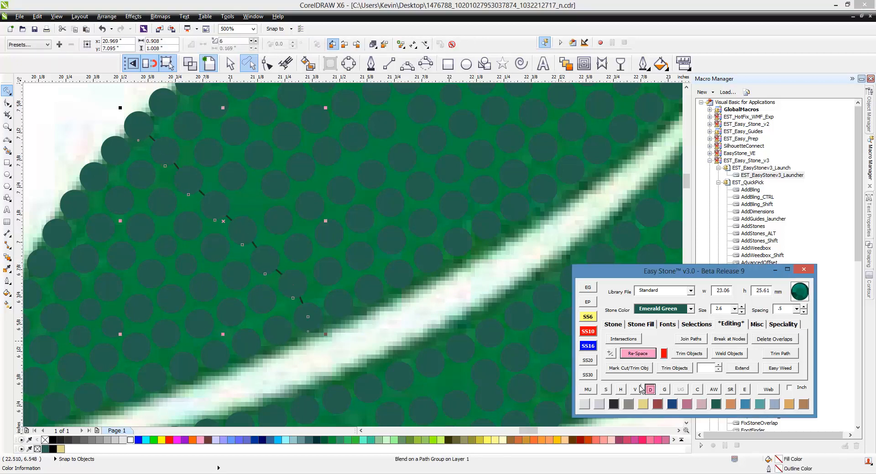
- Copy a neighbouring 3.4 mm stone into the gap beside the re-spaced cross row and change the copy to size SS6
left_click(245, 151)
scroll(262, 207, "up", 1)
left_click_drag(298, 230, 245, 192)
right_click(245, 192)
left_click(598, 328)
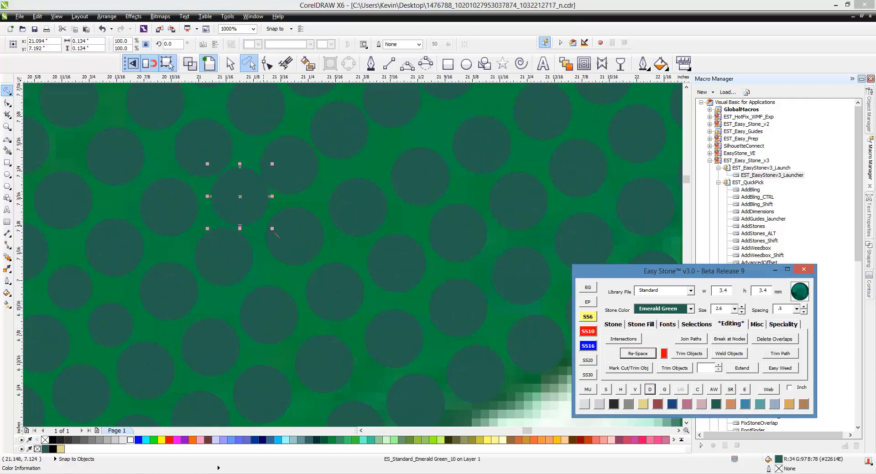
left_click(583, 318)
scroll(206, 232, "down", 1)
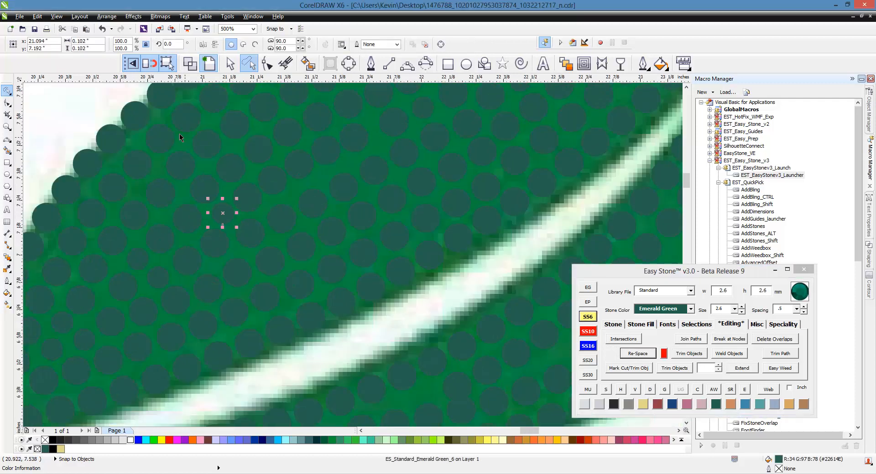
- Select the nine stones of the cross row through the copied SS6 stone, re-space them, and break the blend apart
left_click(159, 138, "shift")
left_click(182, 165, "shift")
left_click(204, 189, "shift")
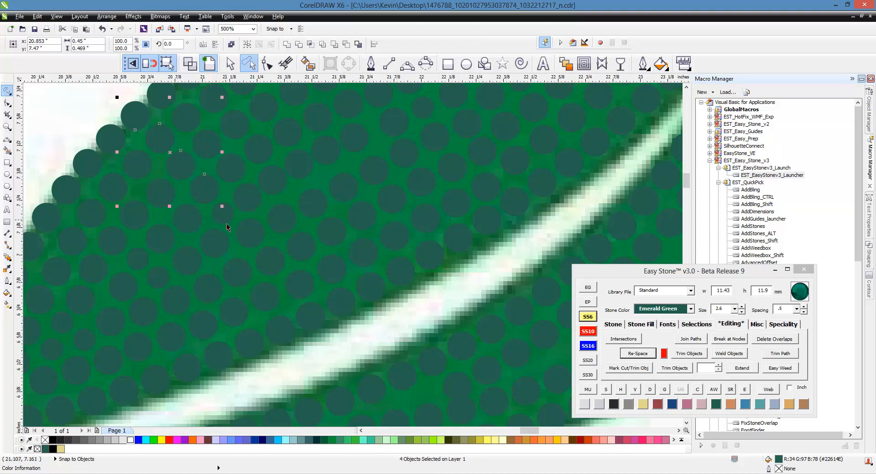
left_click(224, 216, "shift")
left_click(258, 247, "shift")
left_click(274, 272, "shift")
left_click(301, 291, "shift")
left_click(312, 304, "shift")
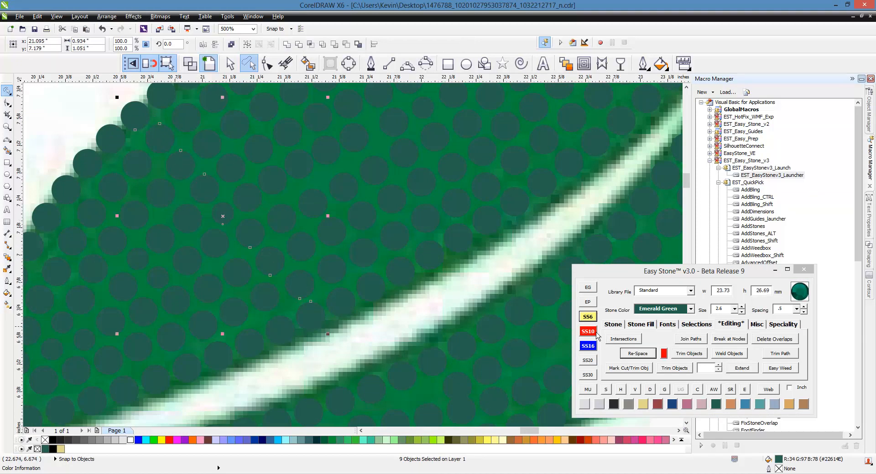
left_click(645, 352)
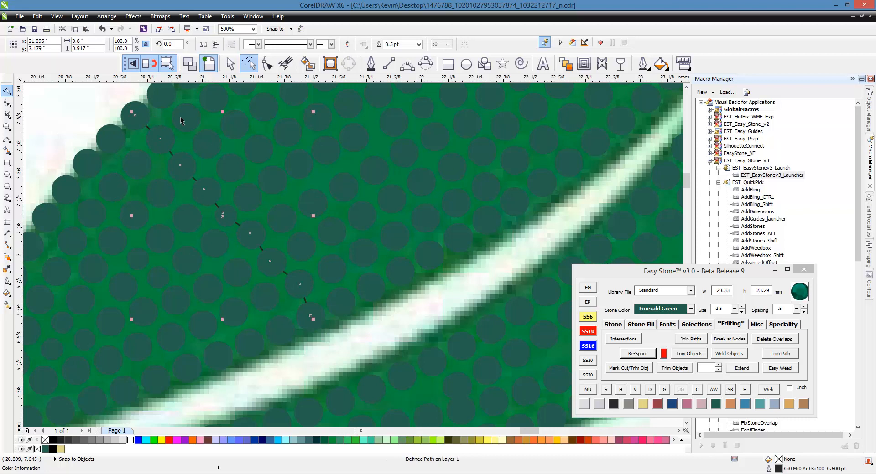
left_click(652, 390)
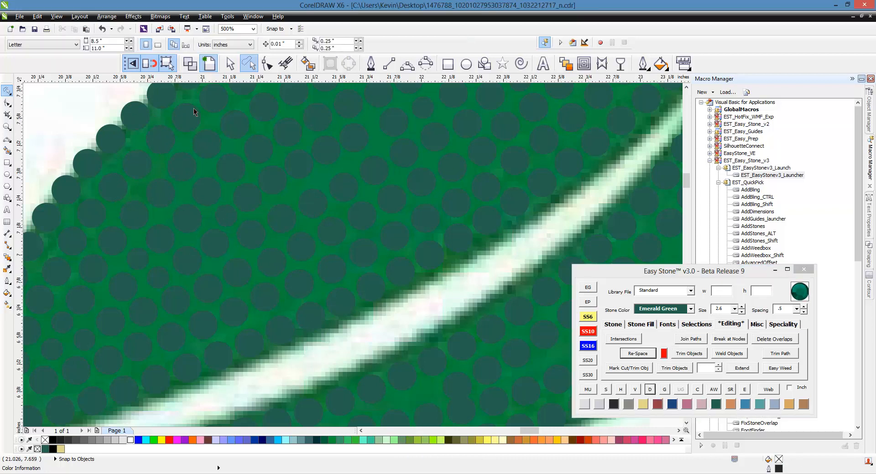
- Select the nine stones of the cross row just tipward of the SS6 stone's row, re-space them, and break the blend apart
mouse_move(175, 106)
left_mouse_down()
mouse_move(264, 211)
mouse_move(340, 272)
mouse_move(350, 307)
left_mouse_up()
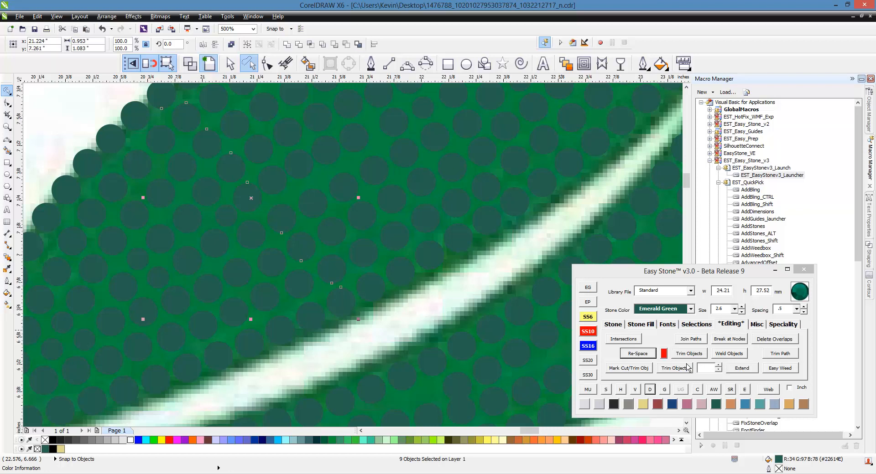
left_click(639, 353)
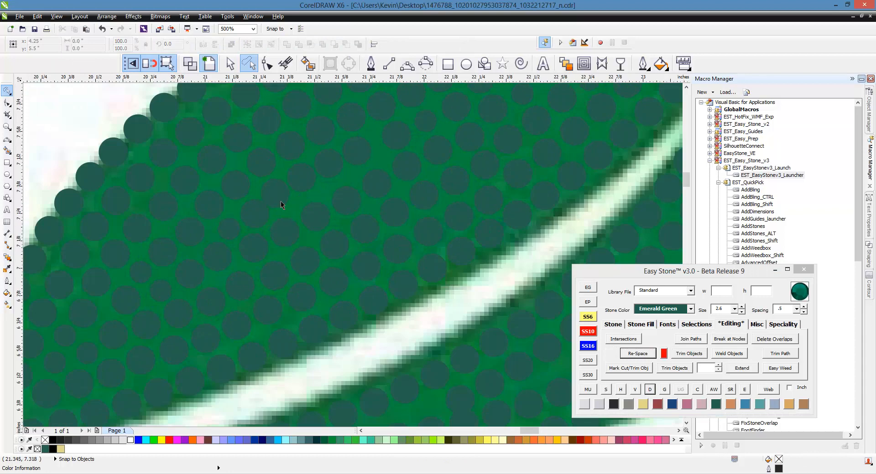
- Select the eight stones of the lengthwise row running from the re-spaced cross row toward the leaf tip, re-space them, and break the blend apart
left_click(280, 204)
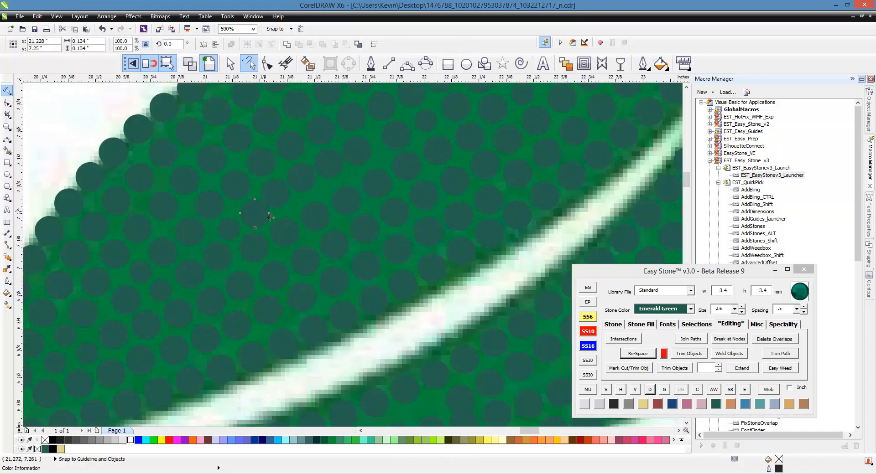
left_click(286, 201, "shift")
left_click(309, 186, "shift")
left_click(360, 153, "shift")
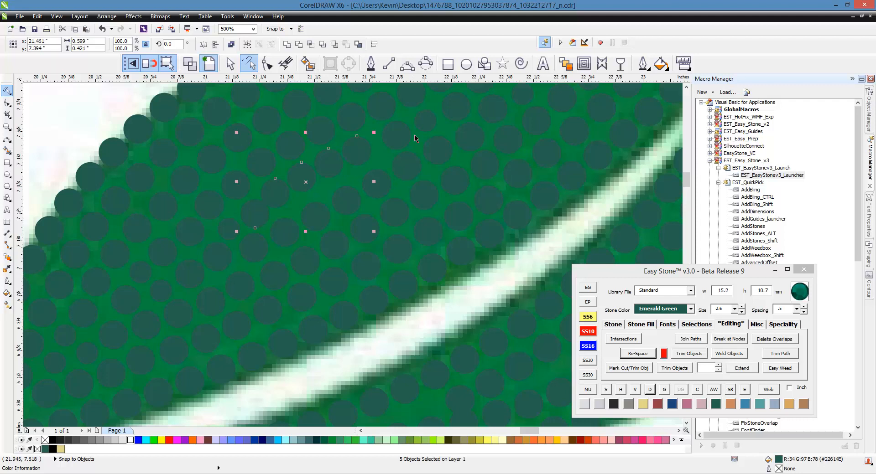
left_click(409, 138, "shift")
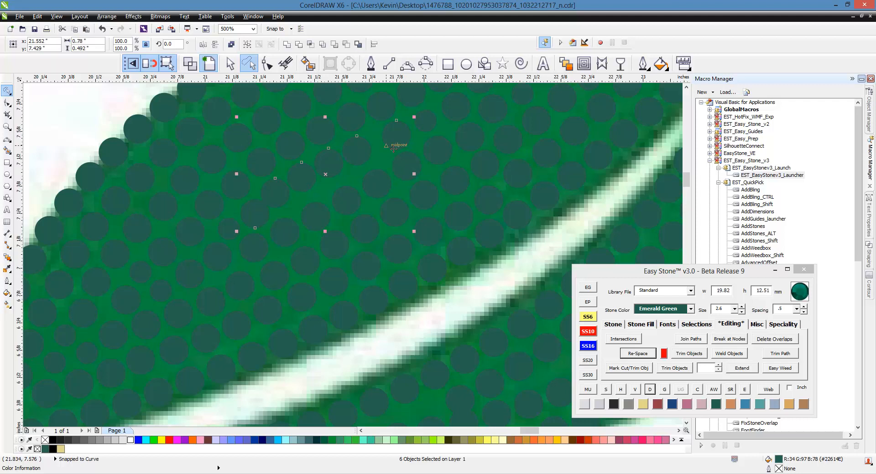
left_click(428, 127, "shift")
left_click(462, 114, "shift")
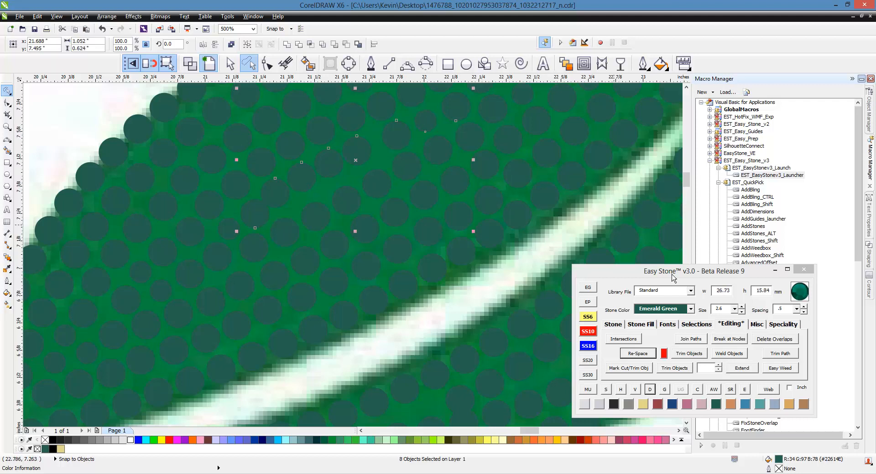
left_click(637, 354)
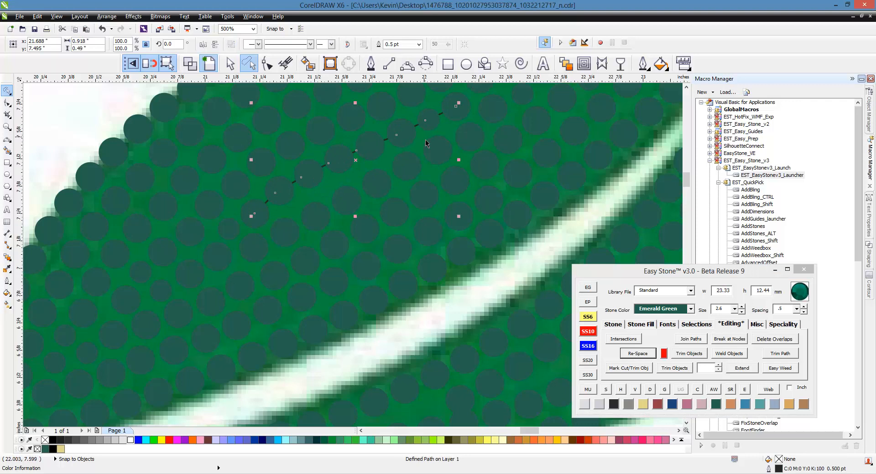
left_click(650, 389)
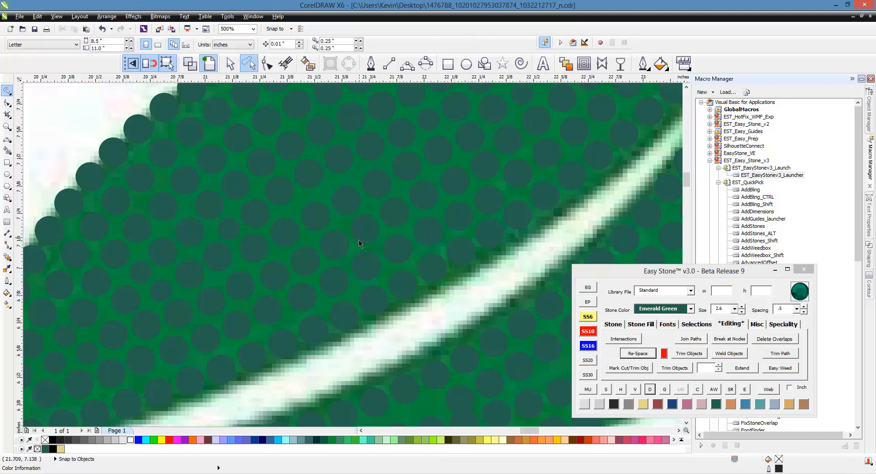
- Select the nine stones of a cross row farther toward the leaf tip, from outline to midrib, re-space them, and break the blend apart
scroll(307, 164, "down", 2)
scroll(308, 163, "up", 2)
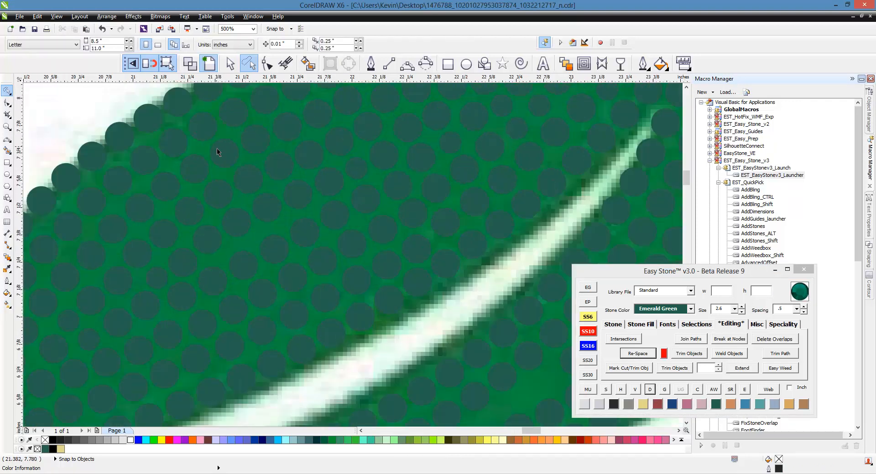
scroll(262, 207, "down", 4)
scroll(278, 195, "up", 4)
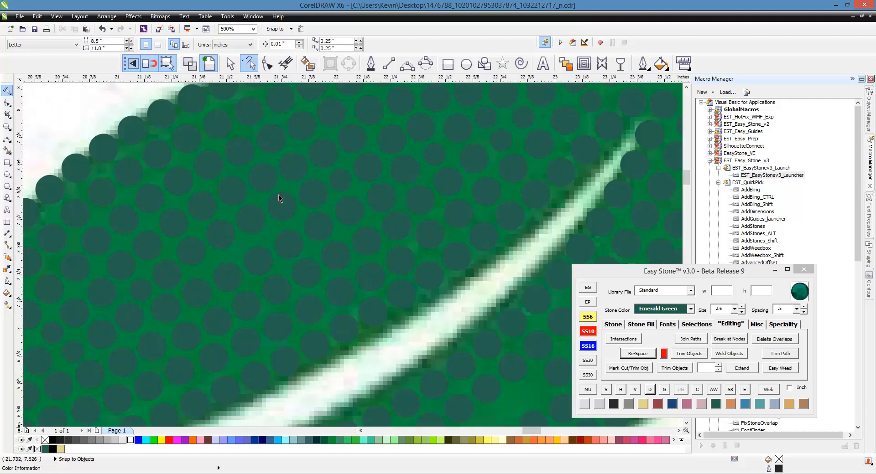
left_click(199, 106)
left_click(214, 132, "shift")
left_click(241, 157, "shift")
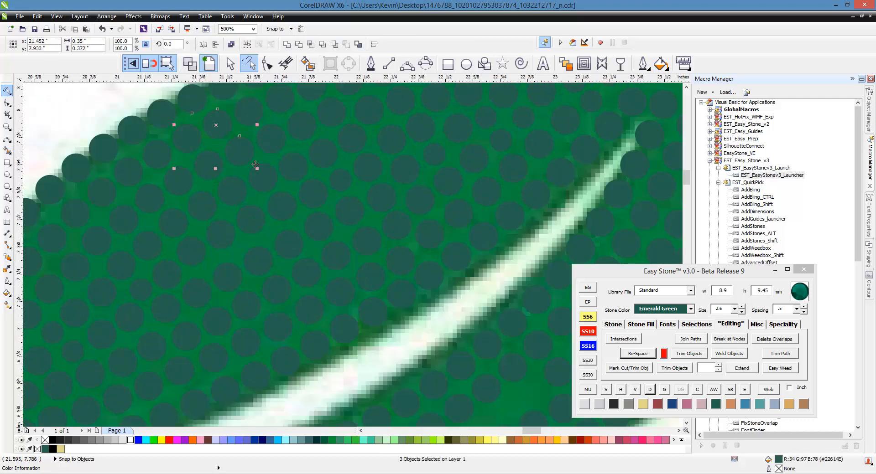
left_click(266, 181, "shift")
left_click(281, 212, "shift")
left_click(293, 248, "shift")
left_click(309, 274, "shift")
left_click(314, 311, "shift")
left_click(322, 345, "shift")
left_click(646, 355)
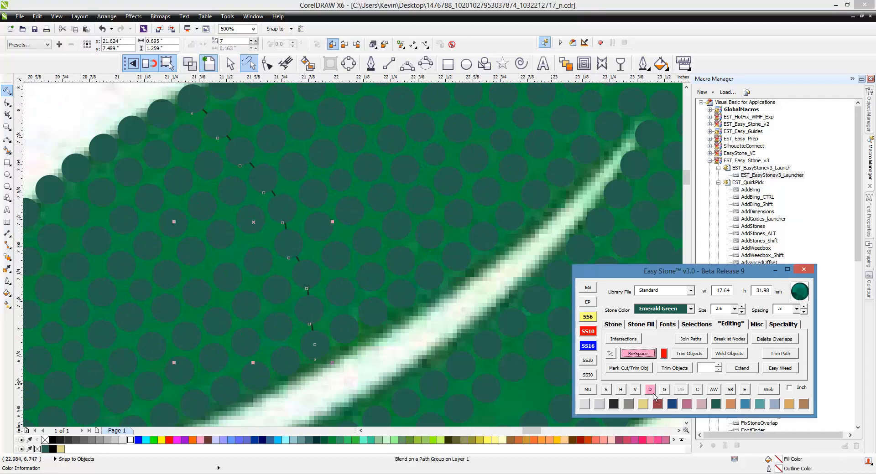
left_click(650, 390)
- Select the nine stones of the next cross row toward the leaf base, re-space them, and break the blend apart
left_click(167, 122)
left_click(191, 141, "shift")
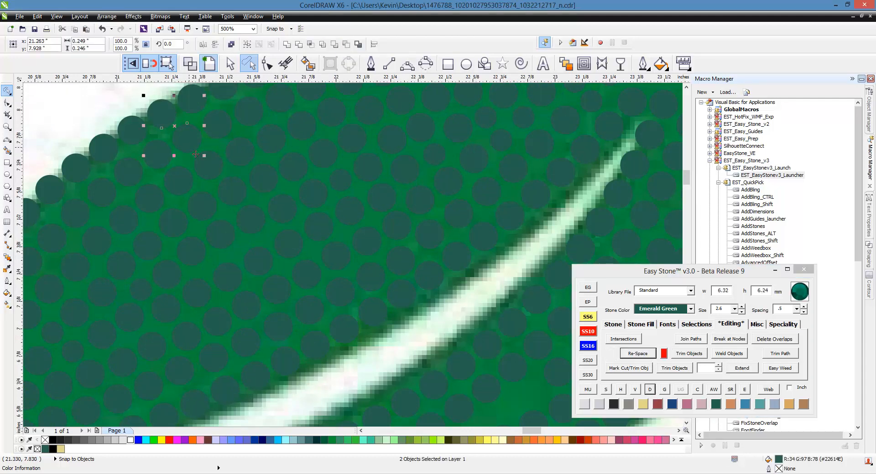
left_click(213, 166, "shift")
left_click(237, 195, "shift")
left_click(258, 224, "shift")
left_click(277, 295, "shift")
left_click(287, 350, "shift")
left_click(287, 362, "shift")
left_click(641, 355)
left_click(650, 391)
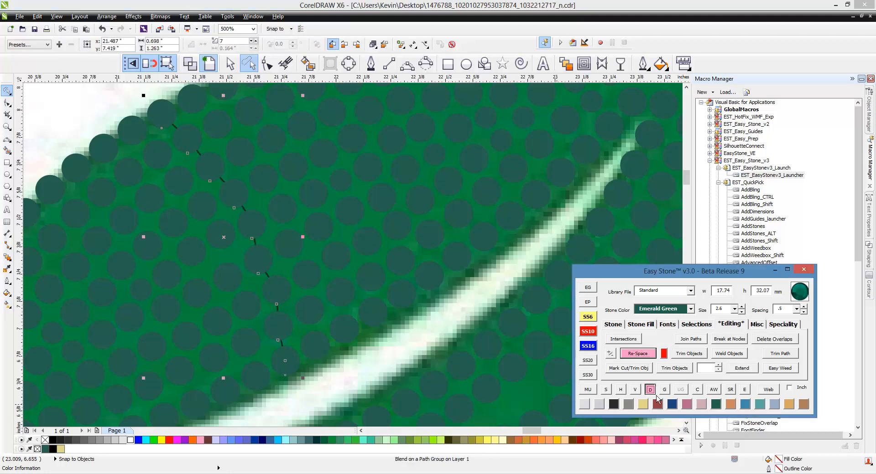
- Select the nine stones of the cross row second toward the base from the tipward one, re-space them, and break the blend apart
left_click(134, 133)
left_click(156, 154, "shift")
left_click(175, 179, "shift")
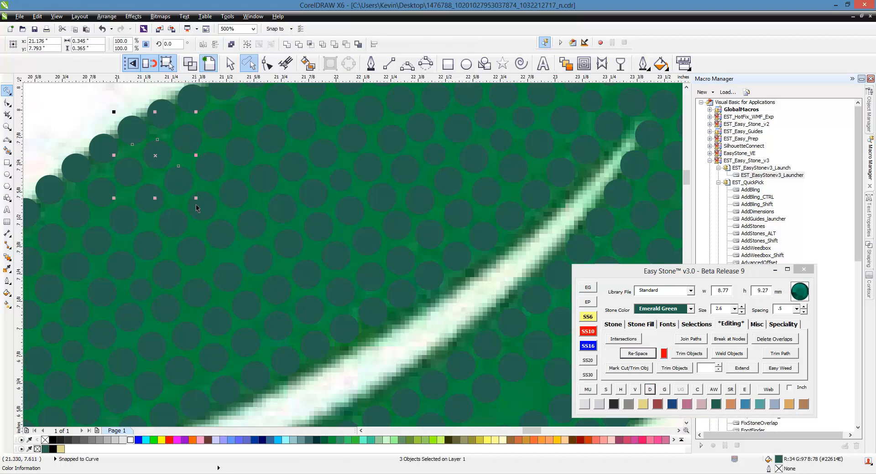
left_click(196, 205, "shift")
left_click(219, 237, "shift")
left_click(246, 314, "shift")
left_click(262, 365, "shift")
left_click(263, 379, "shift")
left_click(644, 355)
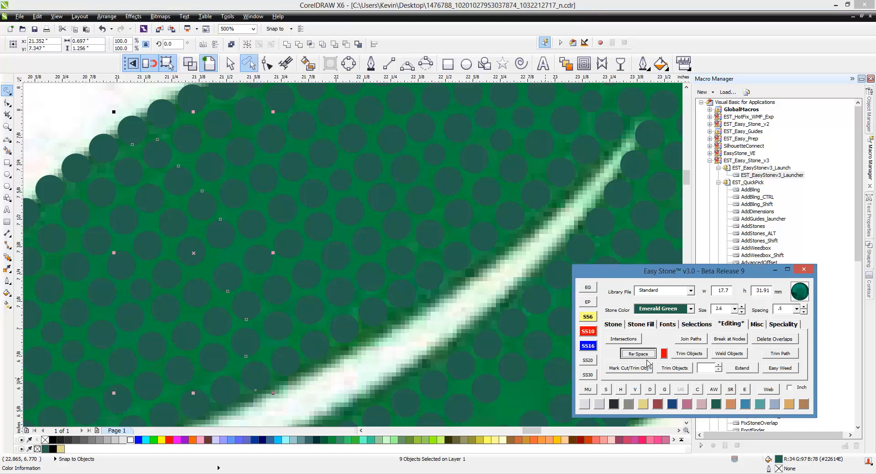
left_click(651, 390)
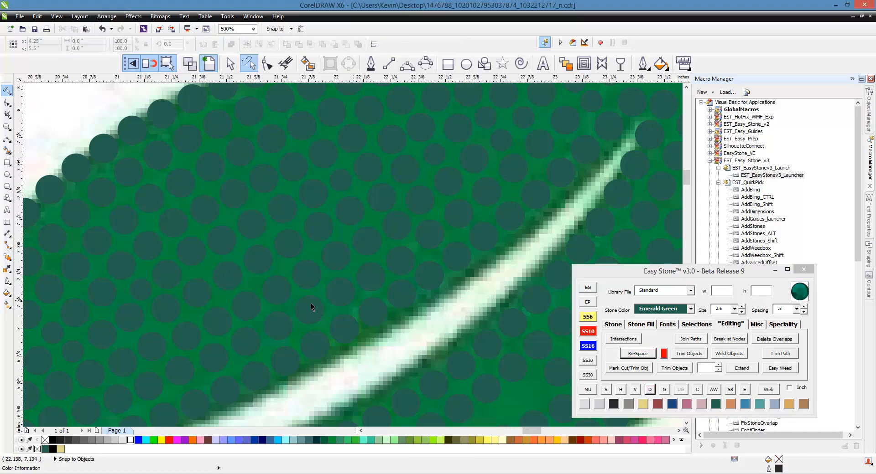
- Select the nine stones of the cross row third toward the base from the tipward one, re-space them, and break the blend apart
left_click(104, 150)
left_click(127, 173, "shift")
left_click(147, 197, "shift")
left_click(174, 229, "shift")
left_click(194, 257, "shift")
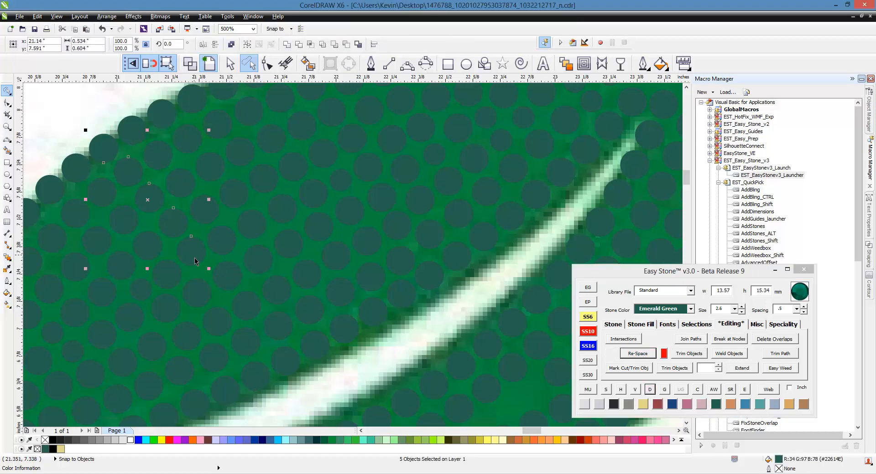
left_click(196, 321, "shift")
left_click(217, 350, "shift")
left_click(214, 386, "shift")
left_click(226, 389, "shift")
left_click(688, 369)
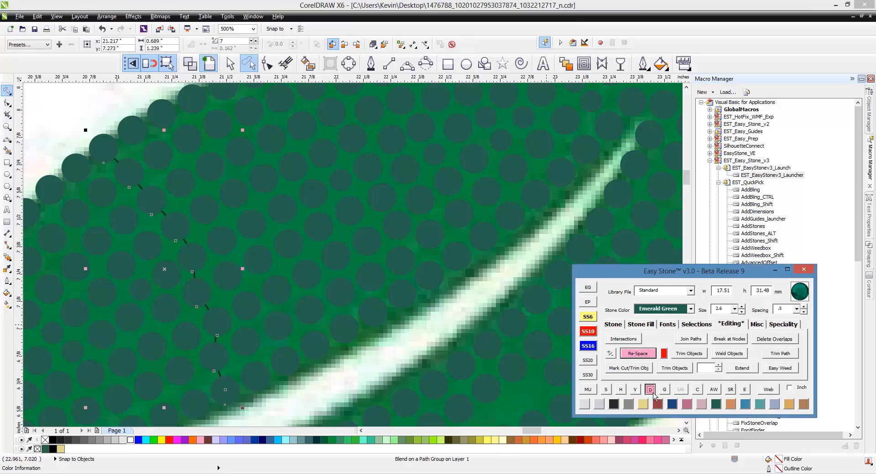
- Shift individual 3.4 mm stones around the re-spaced cross rows slightly to even out the gaps between them
scroll(143, 256, "up", 2)
left_click(272, 341)
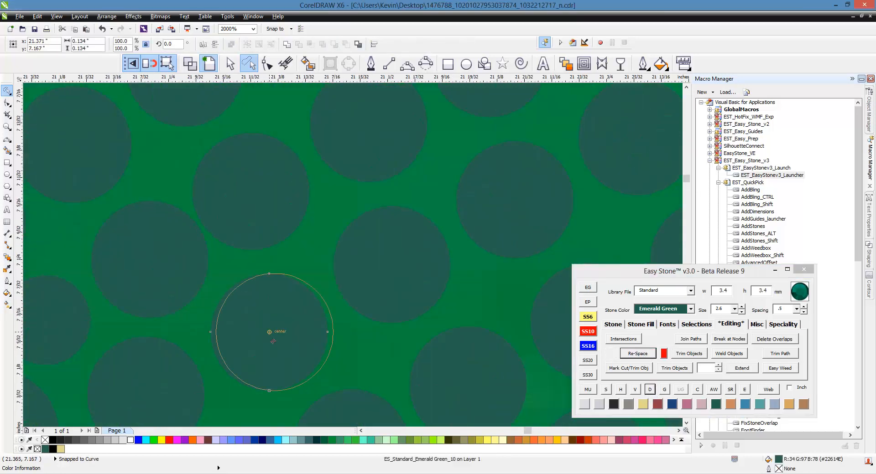
scroll(283, 232, "down", 2)
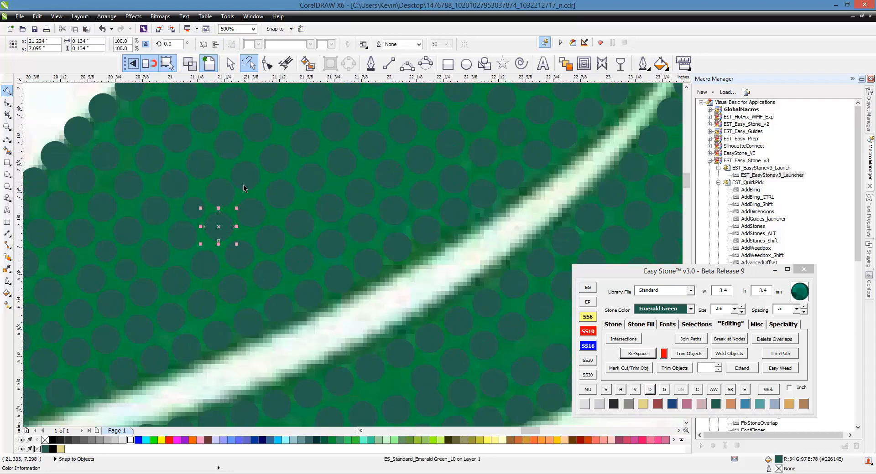
- Select the nine stones of the lengthwise row, including one more stone at its base end, re-space them, and break the blend apart
left_click(191, 211)
left_click(221, 194, "shift")
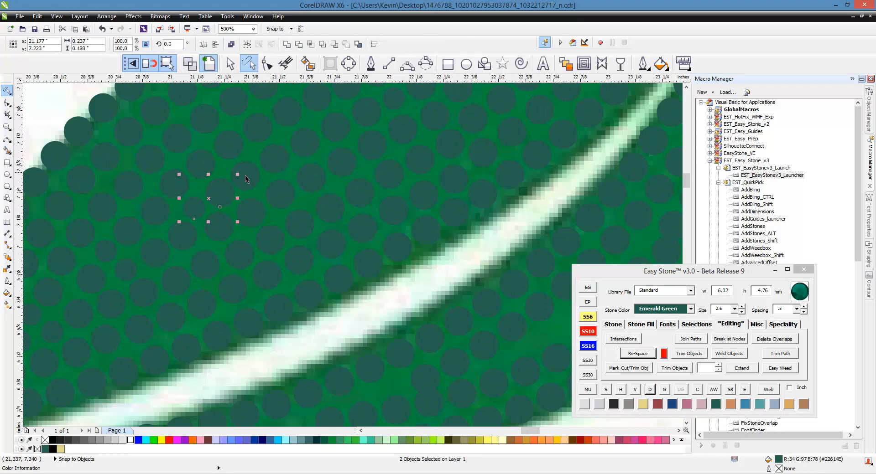
left_click(245, 176, "shift")
left_click(273, 161, "shift")
left_click(306, 142, "shift")
left_click(337, 138, "shift")
left_click(366, 97, "shift")
left_click(394, 109, "shift")
left_click(420, 100, "shift")
left_click(653, 354)
left_click(649, 389)
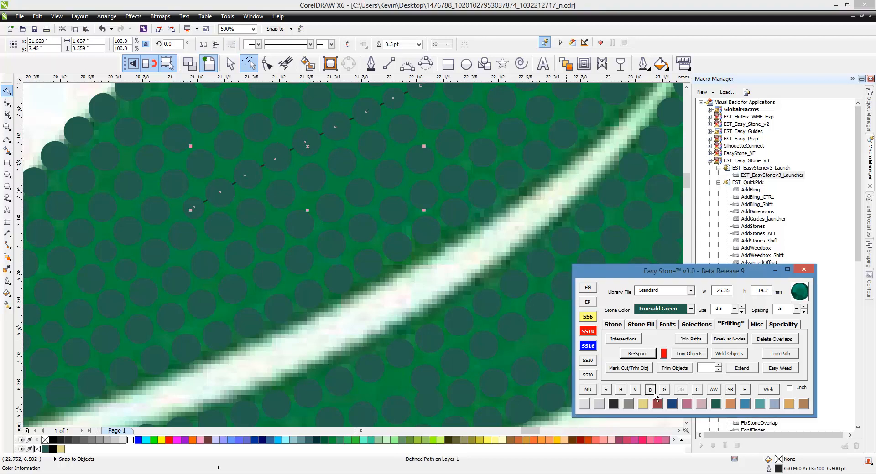
scroll(330, 227, "down", 2)
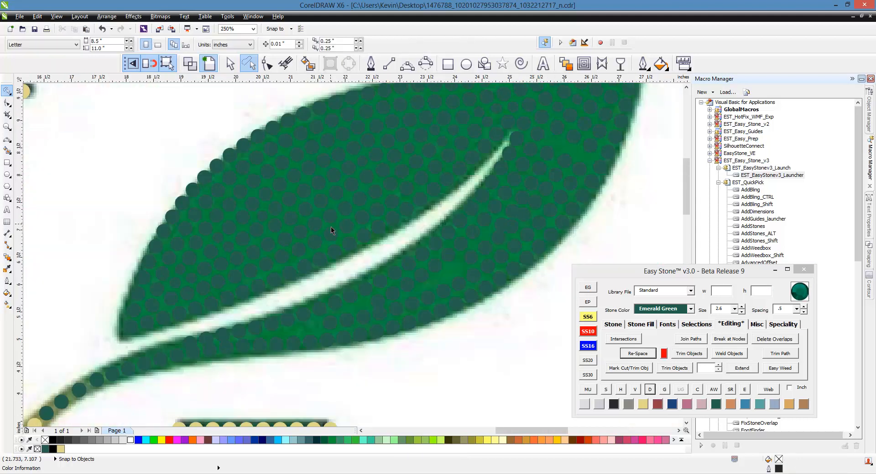
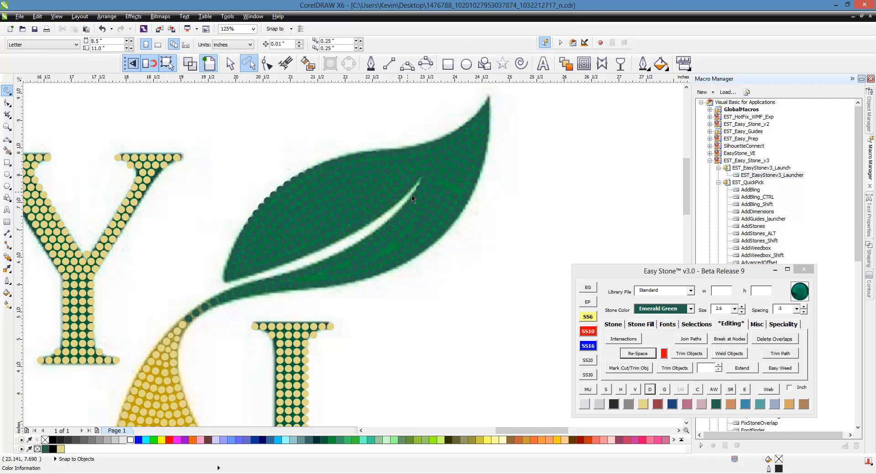
- Change the overlapping stone pair nearest the stem in the lower leaf lobe to SS6 and move the two stones apart
scroll(412, 195, "up", 3)
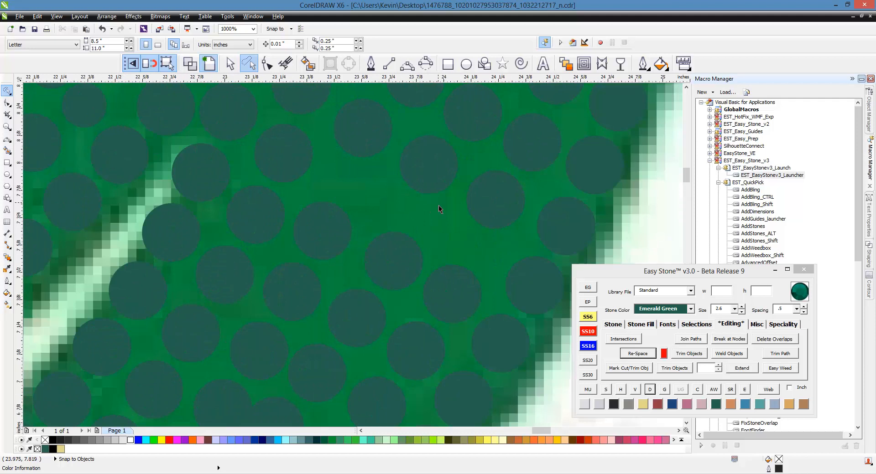
scroll(438, 205, "down", 3)
scroll(332, 300, "down", 2)
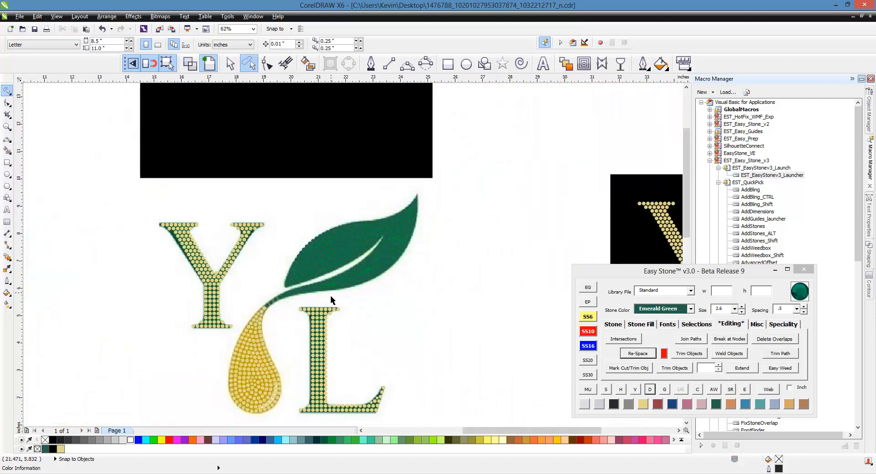
scroll(331, 299, "up", 2)
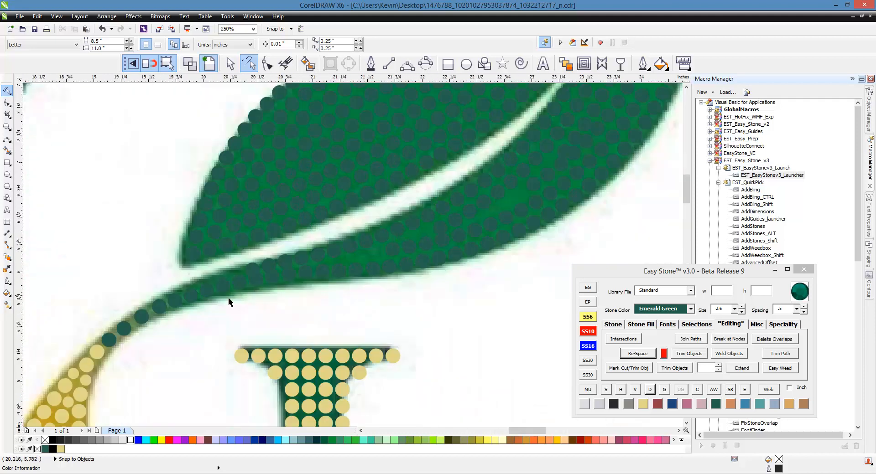
scroll(228, 297, "up", 1)
scroll(243, 272, "up", 2)
left_click(266, 215)
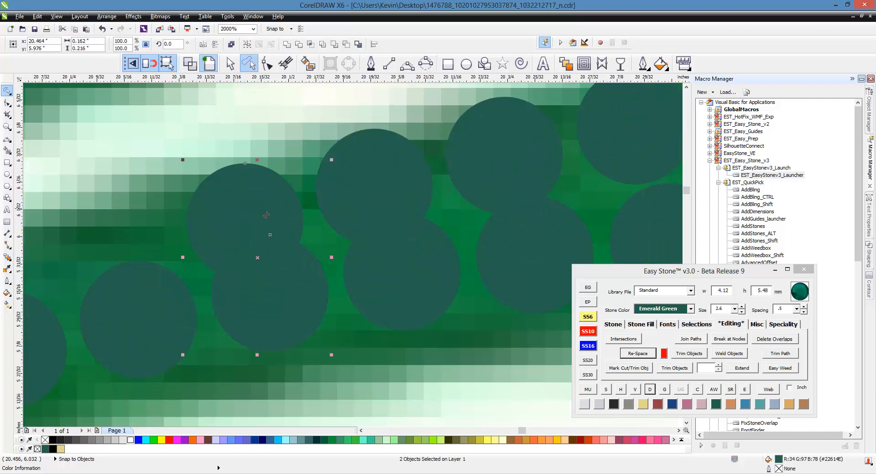
left_click(588, 317)
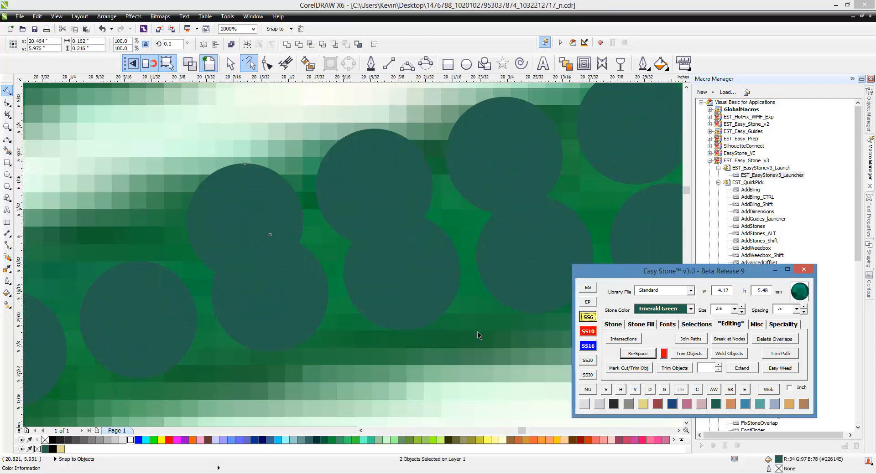
left_click(283, 366)
left_click_drag(275, 305, 282, 317)
left_click_drag(261, 219, 262, 201)
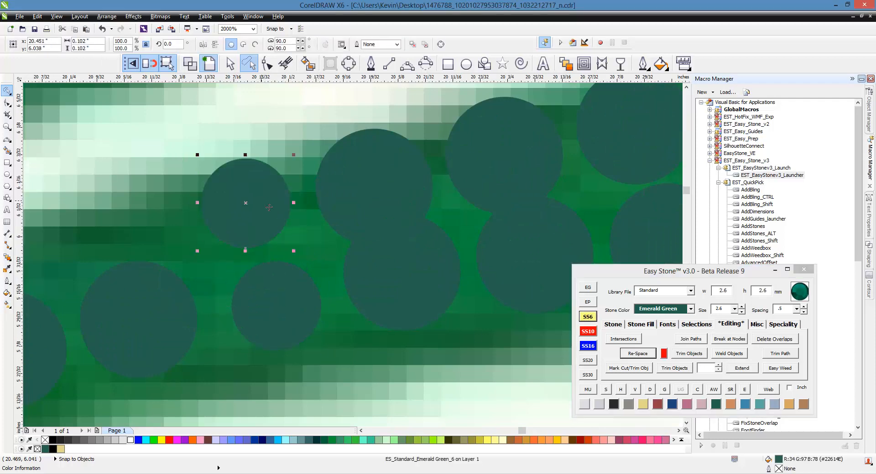
- Change the next overlapping stone pair toward the tip to SS6, then shift its upper stone and the nearby stemward stone to even the gaps
left_click(386, 216)
left_click(425, 288, "shift")
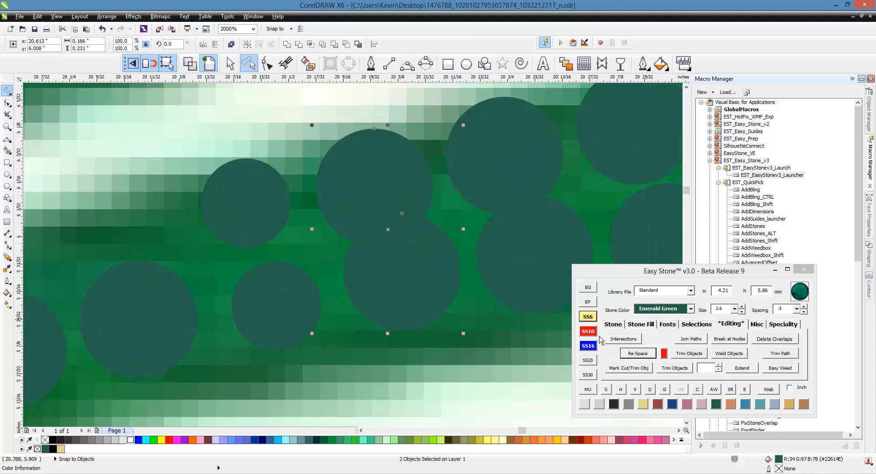
left_click(589, 318)
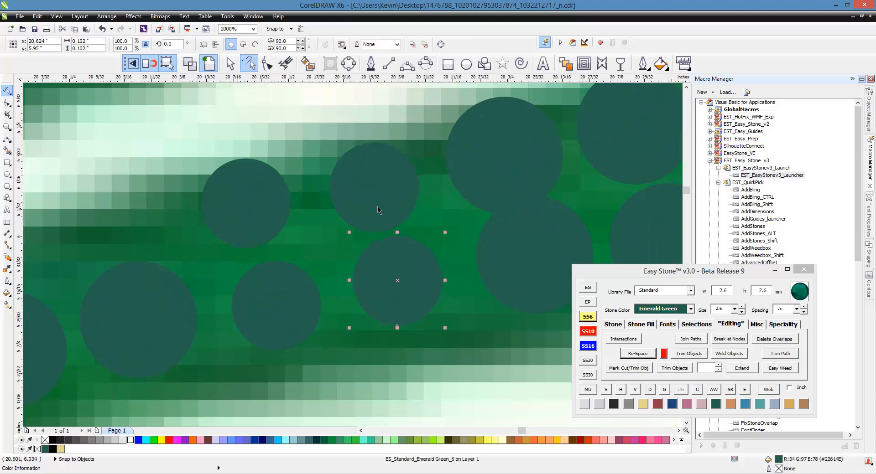
left_click_drag(378, 209, 357, 194)
left_click_drag(114, 277, 113, 251)
- Shift the 3.4 mm stones following the SS6 pairs slightly toward the white vein and the stem to even out their spacing
scroll(110, 183, "down", 1)
scroll(290, 169, "up", 1)
left_click_drag(318, 170, 290, 150)
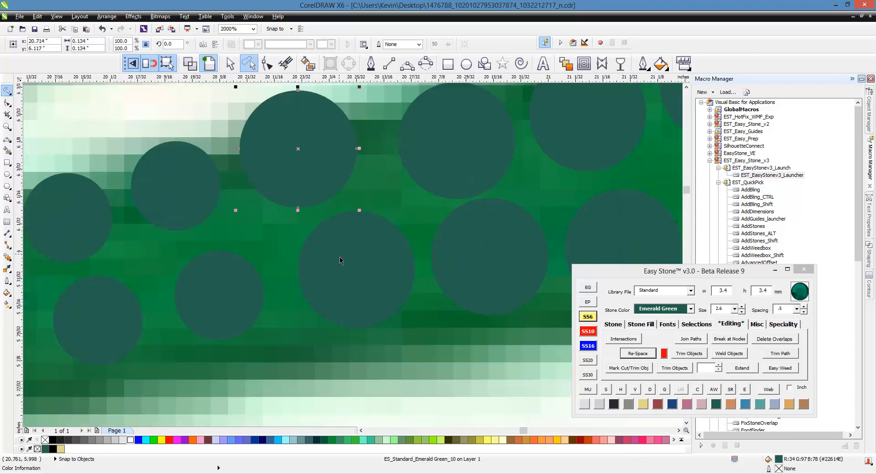
mouse_move(356, 257)
left_mouse_down()
mouse_move(336, 259)
mouse_move(348, 258)
left_mouse_up()
mouse_move(453, 167)
left_mouse_down()
mouse_move(435, 168)
mouse_move(437, 150)
mouse_move(444, 166)
left_mouse_up()
left_click(315, 170)
scroll(296, 232, "down", 1)
scroll(457, 178, "up", 1)
scroll(322, 198, "down", 1)
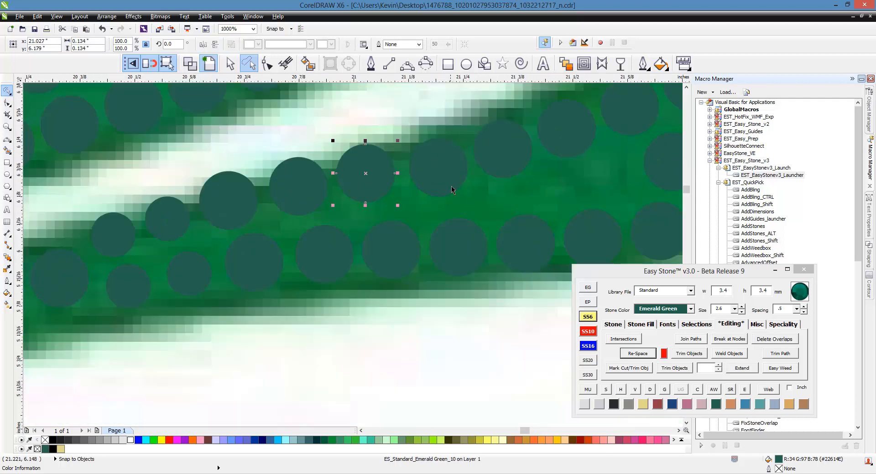
scroll(451, 186, "up", 1)
scroll(446, 210, "down", 1)
scroll(446, 210, "up", 1)
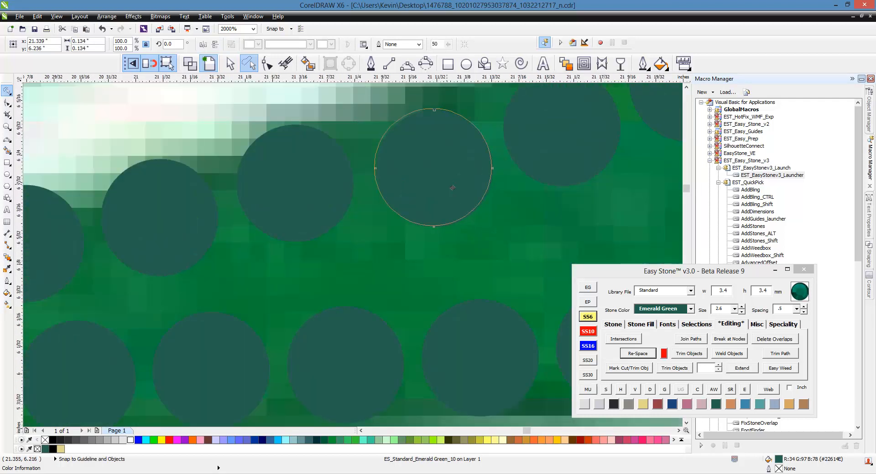
left_click(444, 203)
- Change one vein-edge stone and the outer-edge stone below it to SS6, reposition them, and place an SS6 copy in the gap between them
scroll(445, 202, "down", 1)
scroll(313, 237, "up", 1)
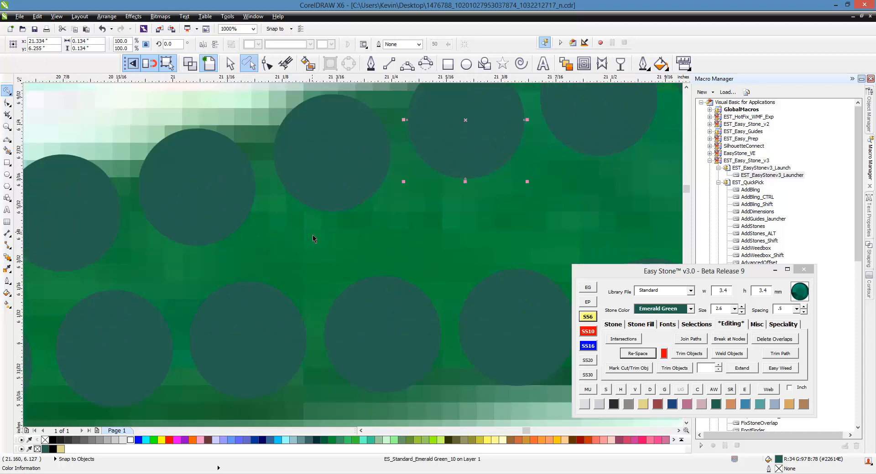
left_click(325, 191)
left_click(591, 320)
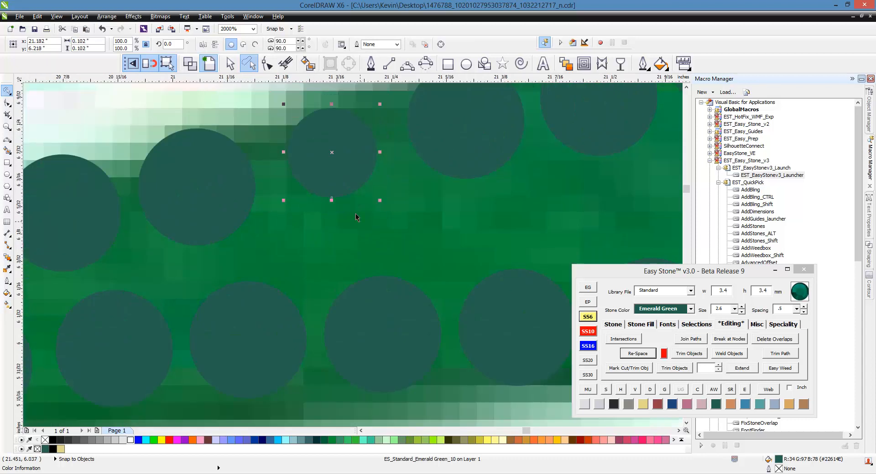
left_click_drag(335, 180, 321, 179)
left_click(375, 333)
left_click(588, 317)
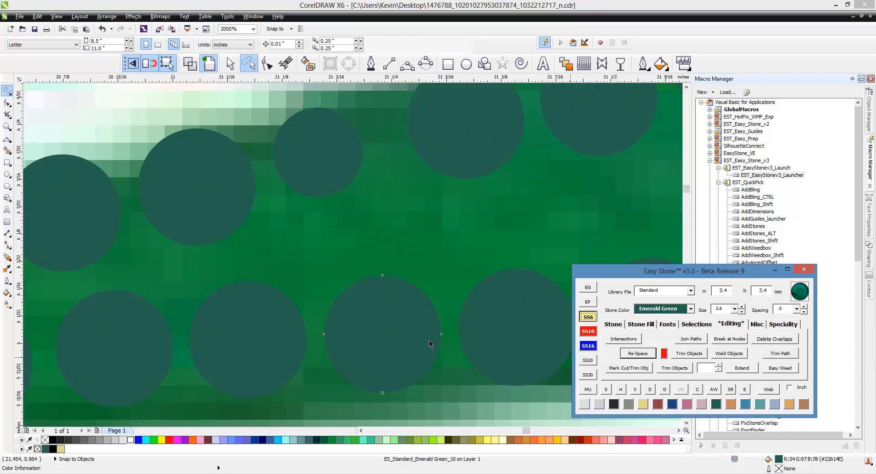
left_click_drag(389, 340, 342, 243)
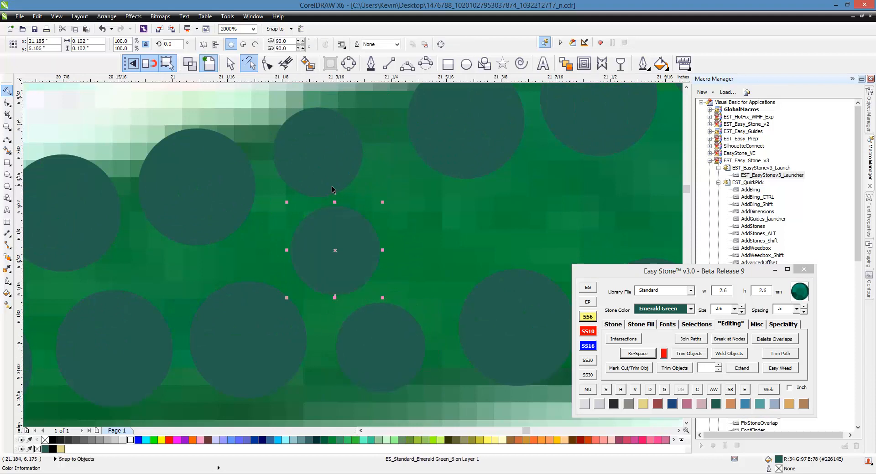
left_click_drag(329, 177, 325, 164)
- Shift the 3.4 mm stones tipward of the new SS6 stones, one after another, to follow the lower edge of the vein
left_click_drag(484, 139, 462, 134)
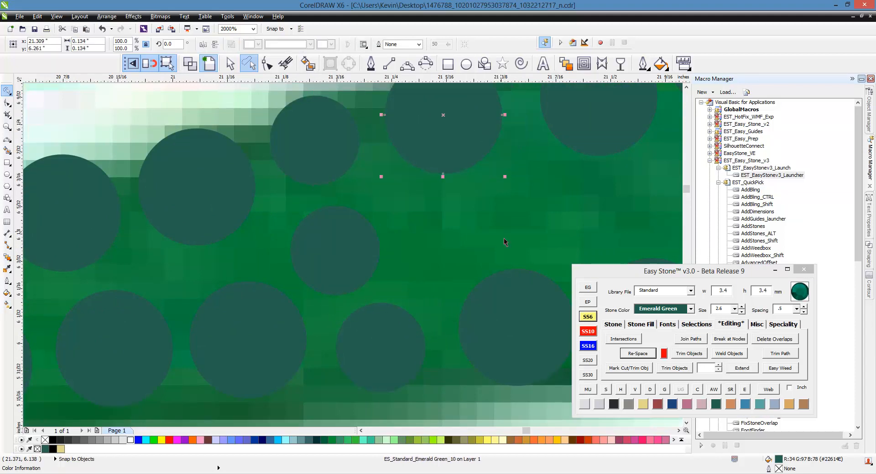
scroll(296, 256, "down", 2)
left_click(336, 250)
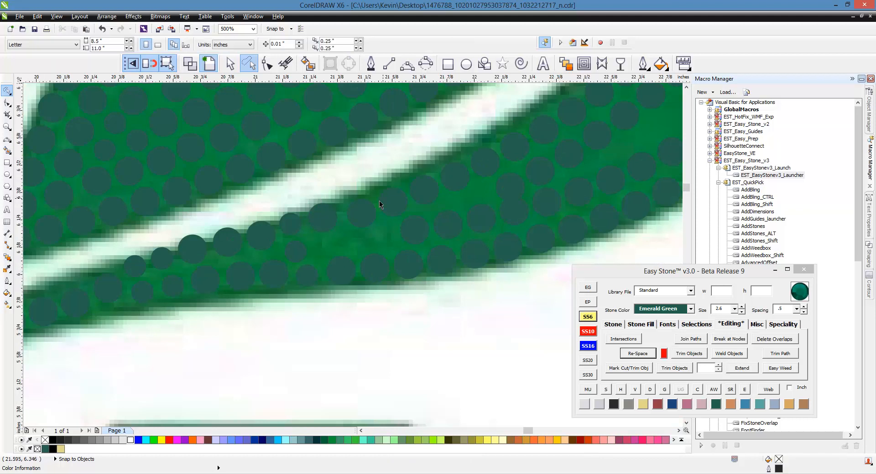
scroll(380, 199, "up", 2)
left_click_drag(332, 219, 320, 206)
left_click_drag(423, 207, 413, 191)
scroll(417, 195, "down", 1)
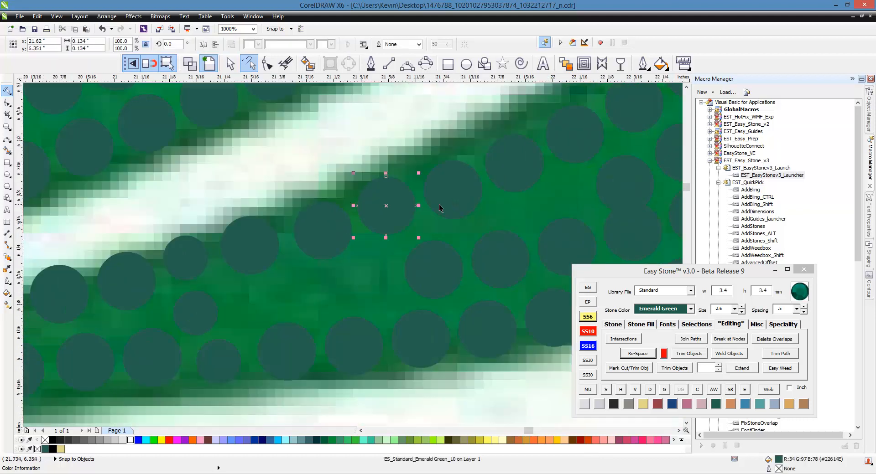
scroll(456, 194, "up", 1)
left_click(234, 251)
scroll(235, 255, "down", 1)
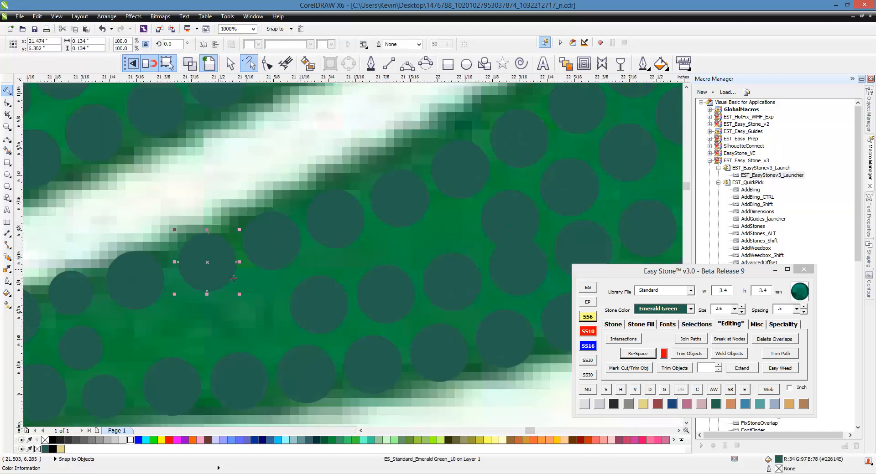
scroll(408, 171, "up", 1)
left_click_drag(396, 182, 391, 169)
scroll(384, 180, "down", 2)
left_click(379, 225)
- Select the 21 stones of the row along the vein's lower edge, down to the SS6 stones near the stem, and re-space them
scroll(249, 293, "down", 1)
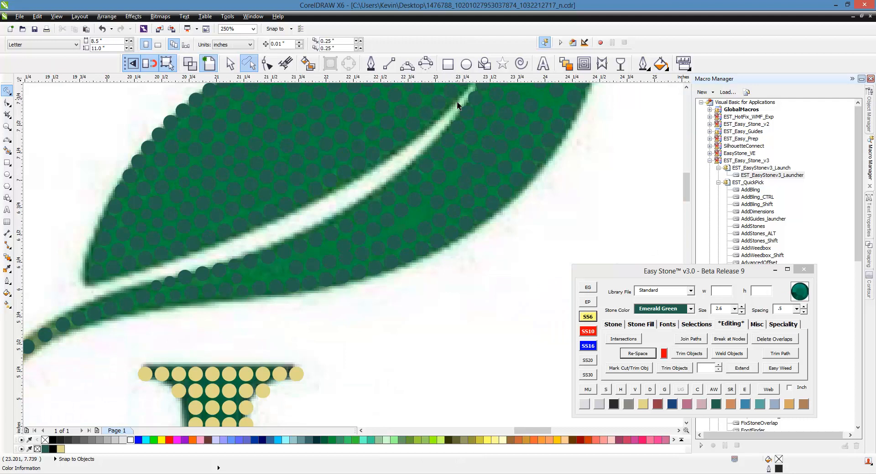
mouse_move(438, 119)
left_mouse_down()
mouse_move(482, 112)
mouse_move(480, 135)
mouse_move(420, 193)
left_mouse_up()
mouse_move(366, 233)
left_mouse_down()
mouse_move(280, 272)
mouse_move(210, 279)
mouse_move(167, 297)
mouse_move(140, 286)
mouse_move(246, 250)
left_mouse_up()
left_click_drag(332, 215, 341, 207)
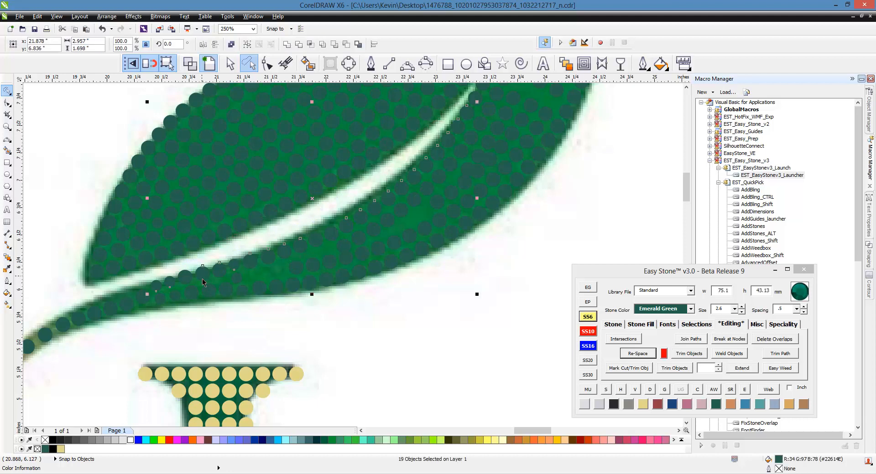
scroll(147, 295, "up", 2)
left_click(167, 299, "shift")
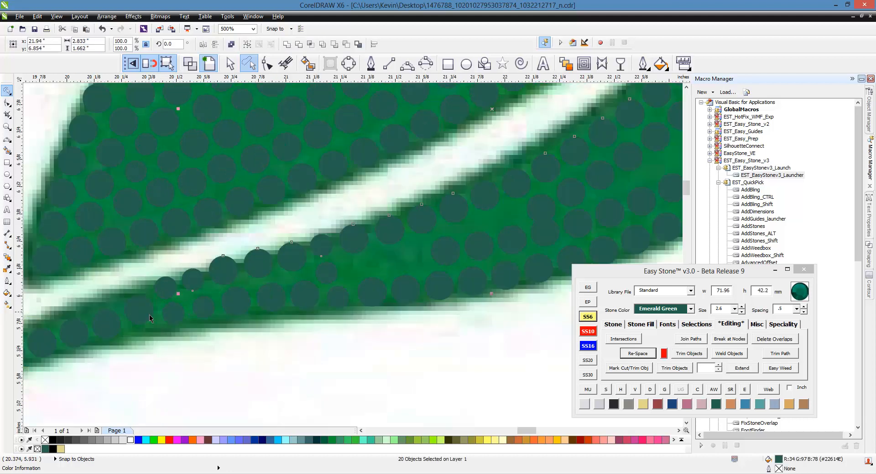
left_click(165, 293, "shift")
scroll(146, 324, "down", 2)
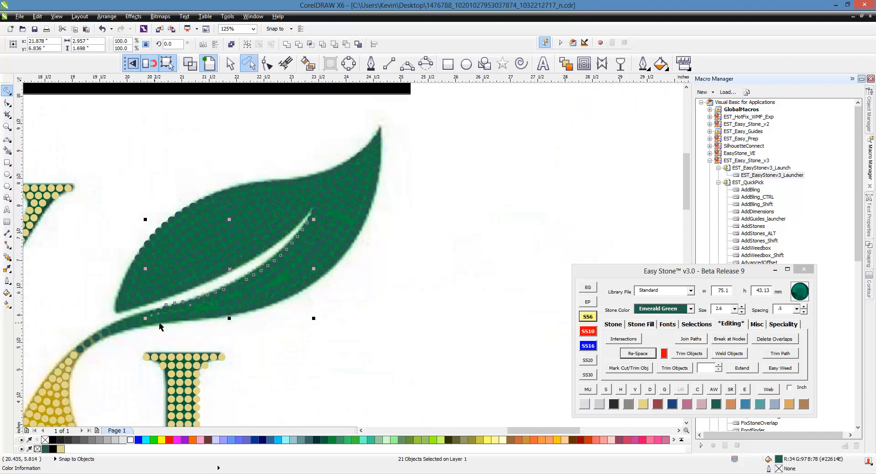
scroll(225, 258, "up", 1)
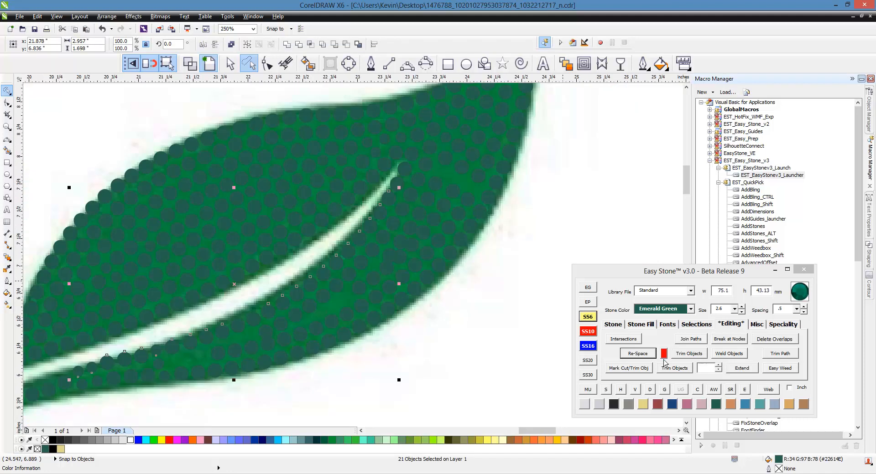
left_click(650, 357)
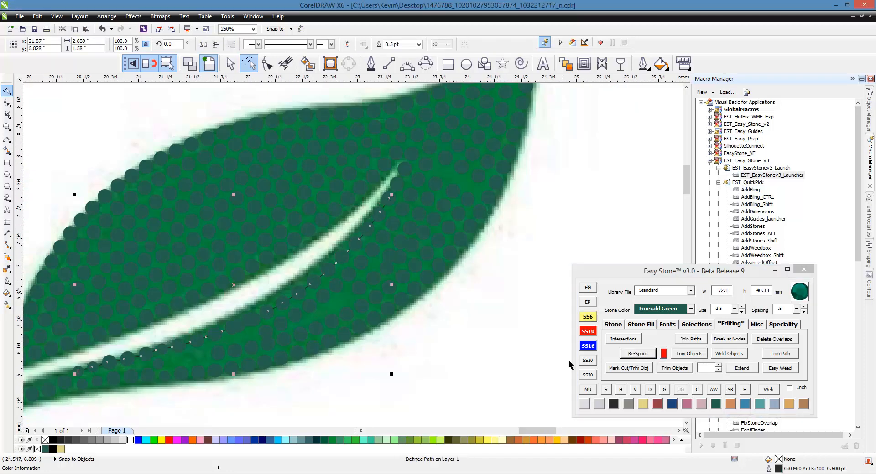
- Re-space the vein-edge row again using its defined path, and delete the path line
left_click(481, 377)
scroll(217, 344, "up", 3)
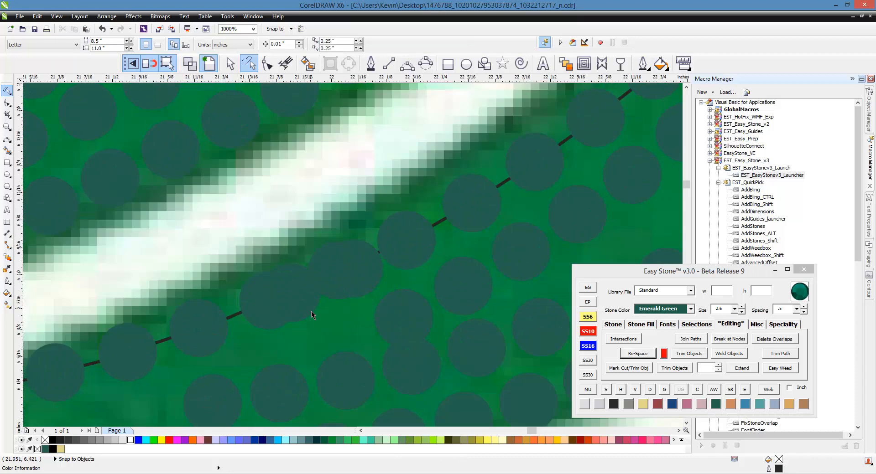
left_click(439, 225)
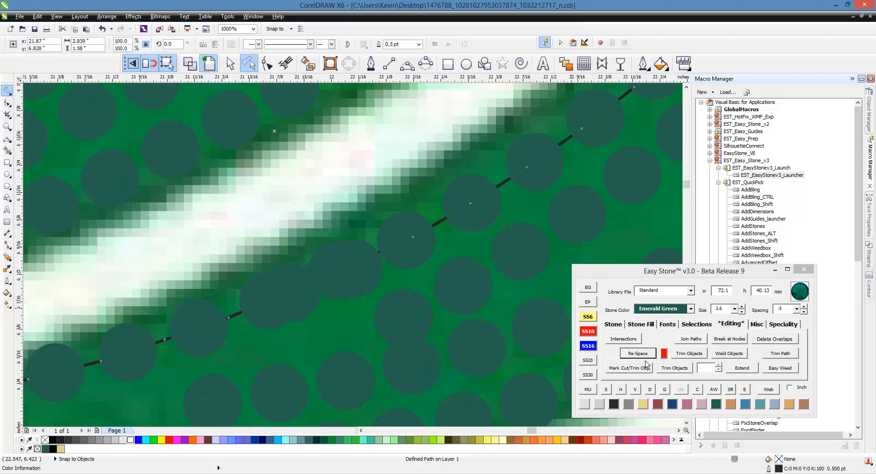
left_click(643, 354)
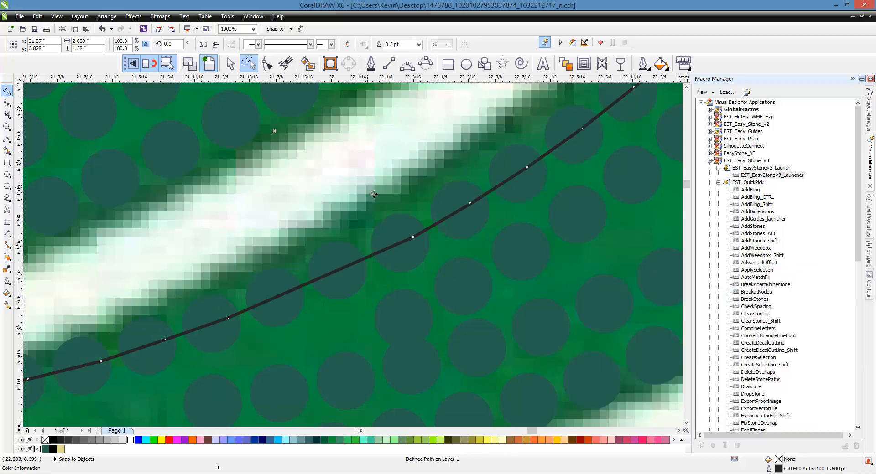
scroll(374, 193, "down", 4)
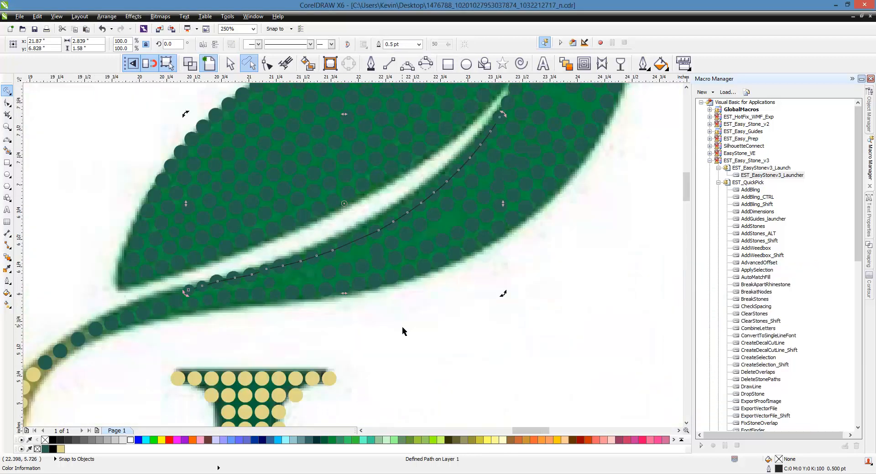
scroll(308, 272, "up", 4)
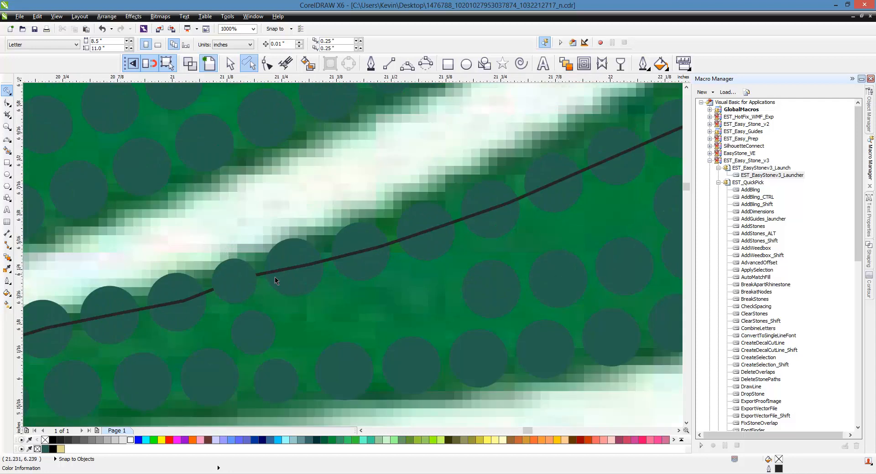
left_click(278, 276)
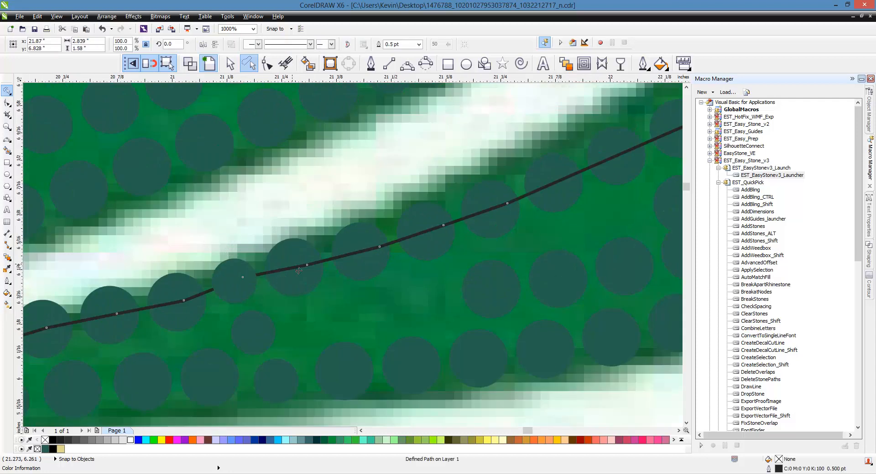
key("Delete")
- Shift two 3.4 mm stones between the vein's tip and the leaf's outer edge slightly tipward to even out the gaps
scroll(308, 267, "down", 4)
scroll(319, 282, "down", 2)
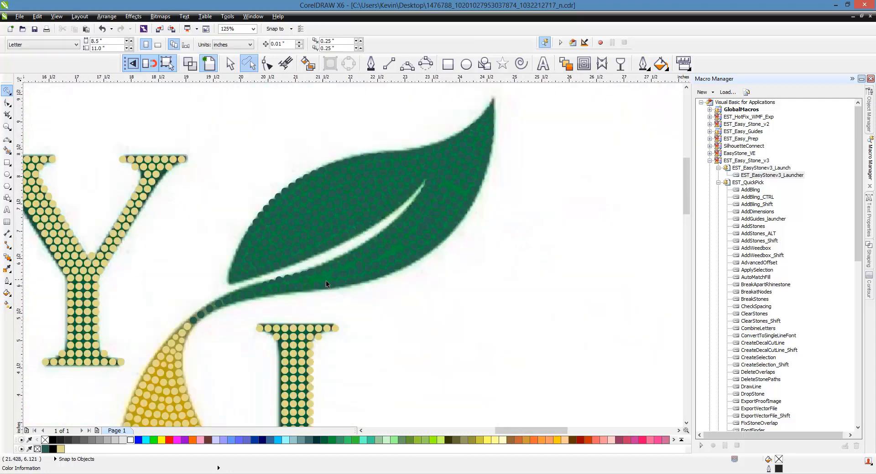
scroll(436, 204, "up", 4)
scroll(377, 193, "up", 2)
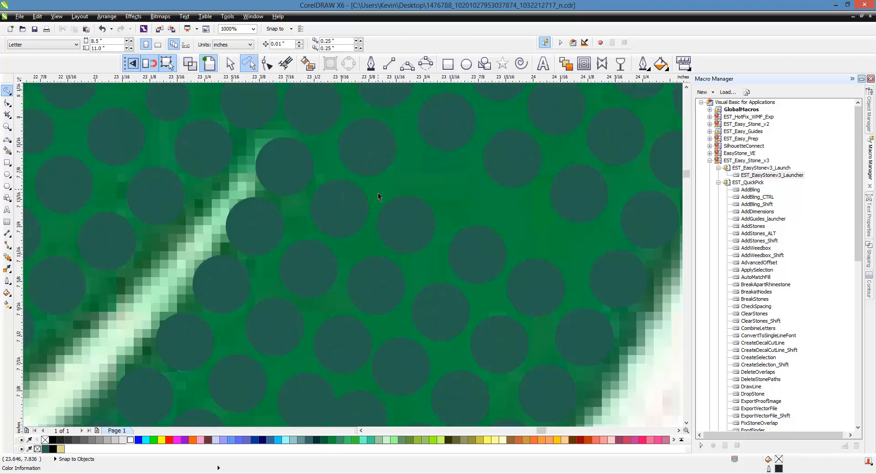
scroll(400, 196, "down", 2)
scroll(391, 203, "up", 4)
left_click_drag(363, 258, 515, 271)
scroll(474, 149, "down", 2)
scroll(507, 217, "up", 2)
left_click_drag(508, 217, 628, 278)
scroll(484, 219, "down", 2)
scroll(444, 247, "down", 2)
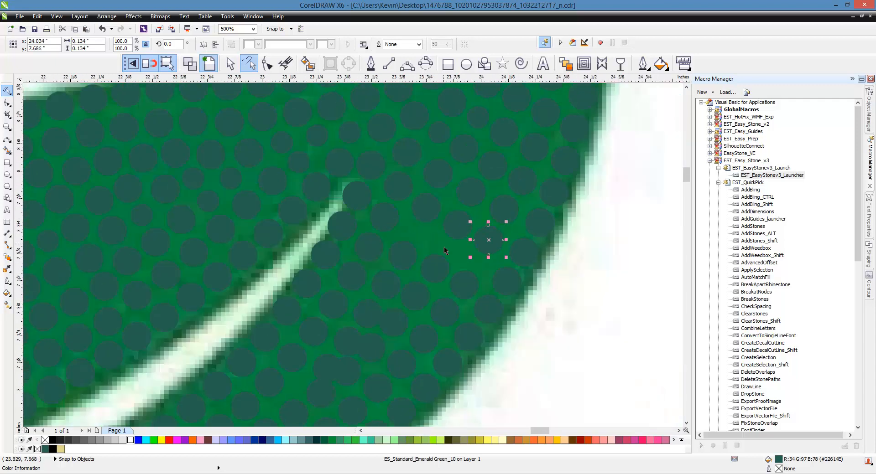
scroll(450, 265, "up", 2)
scroll(451, 265, "down", 2)
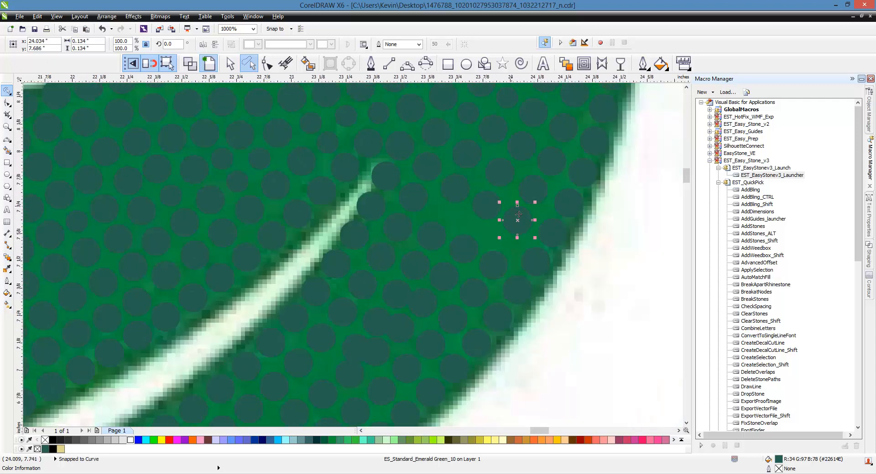
scroll(510, 223, "down", 2)
left_click(504, 237, "shift")
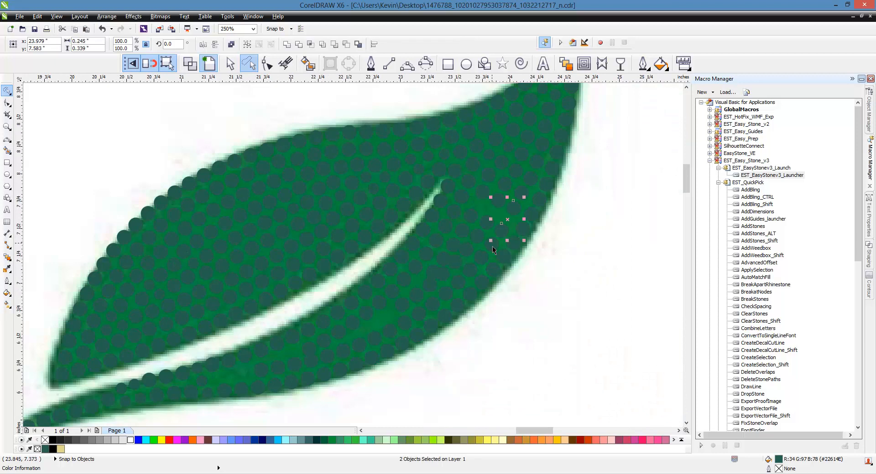
key("Escape")
- Fill the gap below the vein-edge row near the stem with a copied SS6 stone and a copied 3.4 mm stone, nudging the neighbouring SS6 stone
scroll(240, 386, "up", 6)
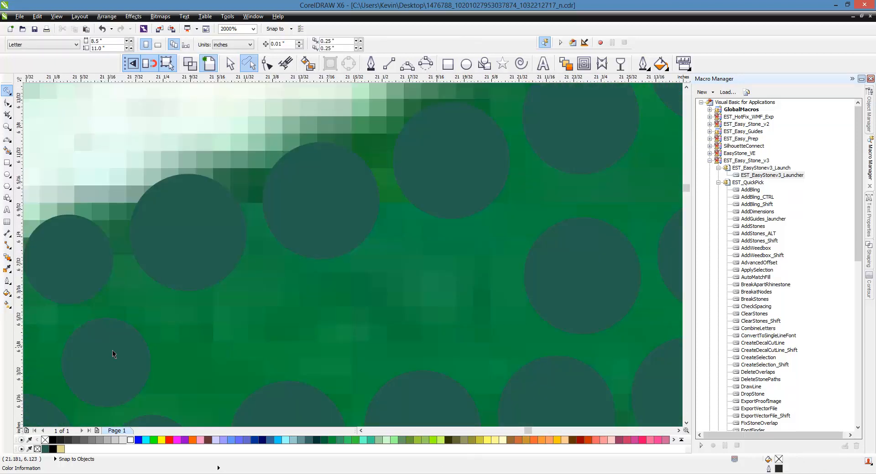
left_click(213, 349)
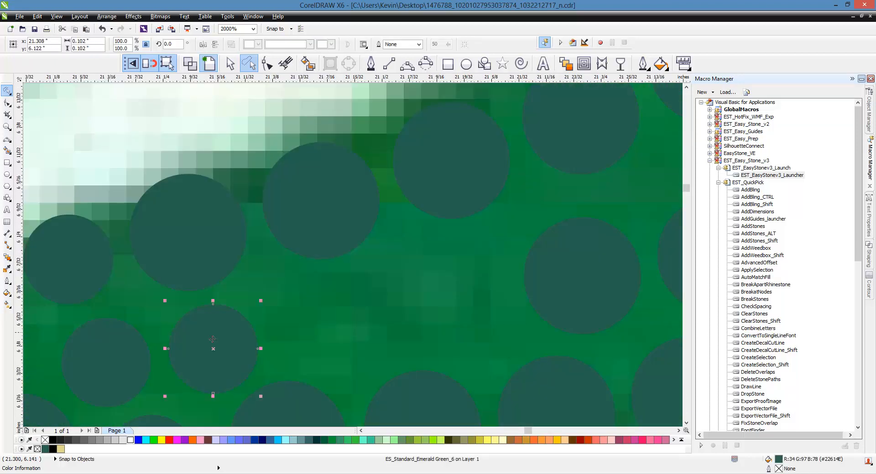
left_click(333, 319)
left_click_drag(222, 342, 227, 336)
left_click_drag(337, 332, 331, 336)
mouse_move(331, 336)
left_mouse_down()
mouse_move(343, 331)
mouse_move(272, 333)
mouse_move(326, 335)
left_mouse_up()
left_click_drag(448, 189, 447, 317)
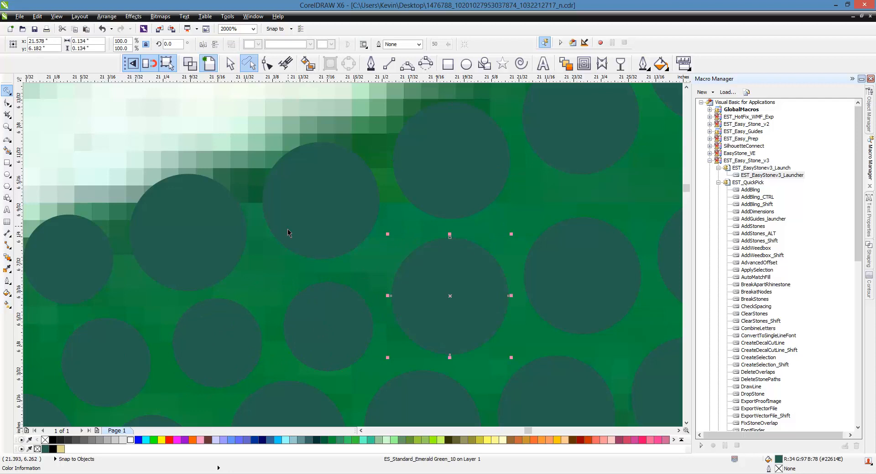
- Launch Easy Stone v3, resize the next 3.4 mm stone in the lower lobe to SS6, and copy it into the gap toward the vein
scroll(286, 234, "down", 1)
scroll(441, 260, "up", 1)
scroll(256, 249, "down", 1)
scroll(390, 240, "up", 1)
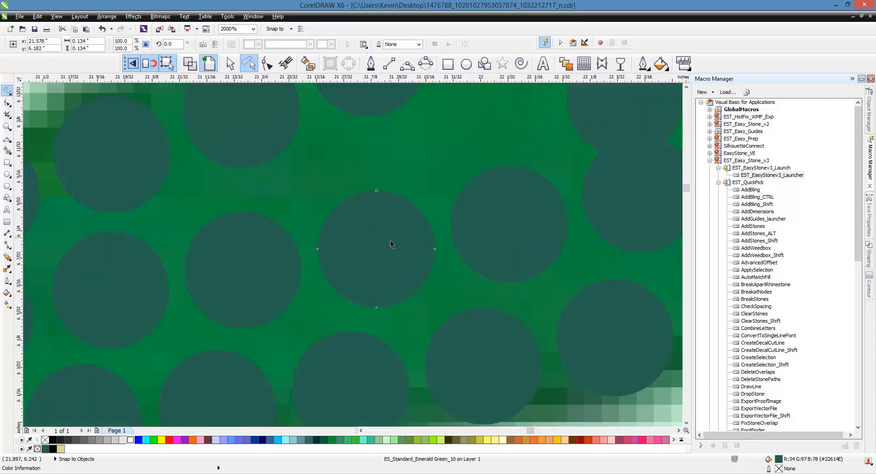
double_click(777, 175)
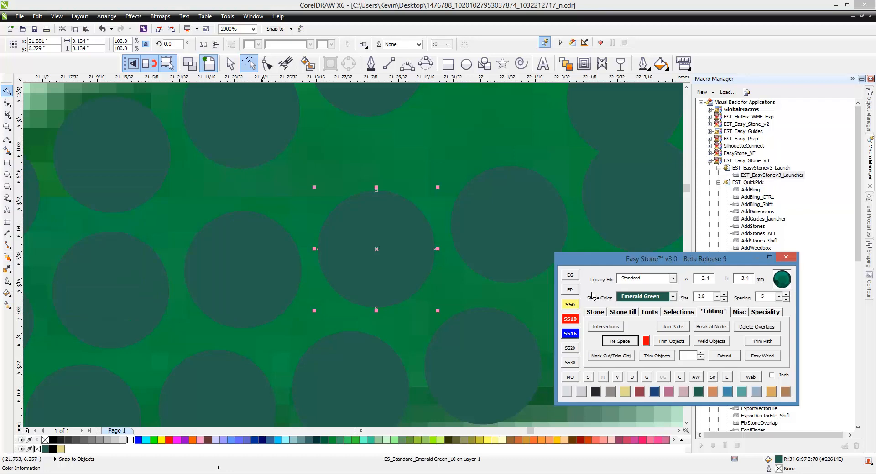
left_click(568, 306)
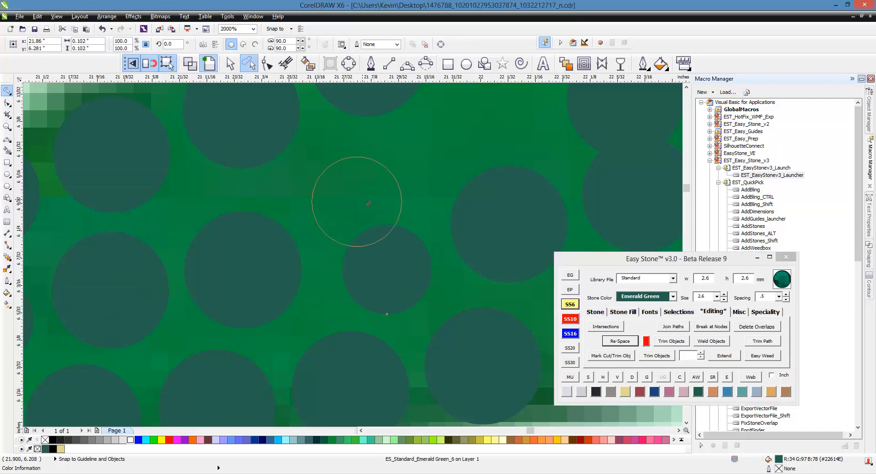
left_click(336, 182)
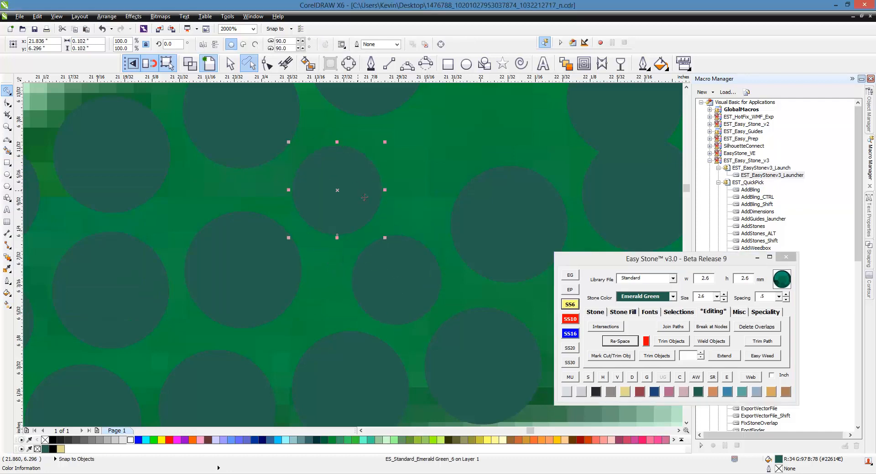
- Resize the next 3.4 mm stone tipward of the new SS6 pair to SS6 and add an SS6 copy in the gap beside it
scroll(223, 261, "down", 1)
left_click(365, 250)
scroll(366, 250, "up", 1)
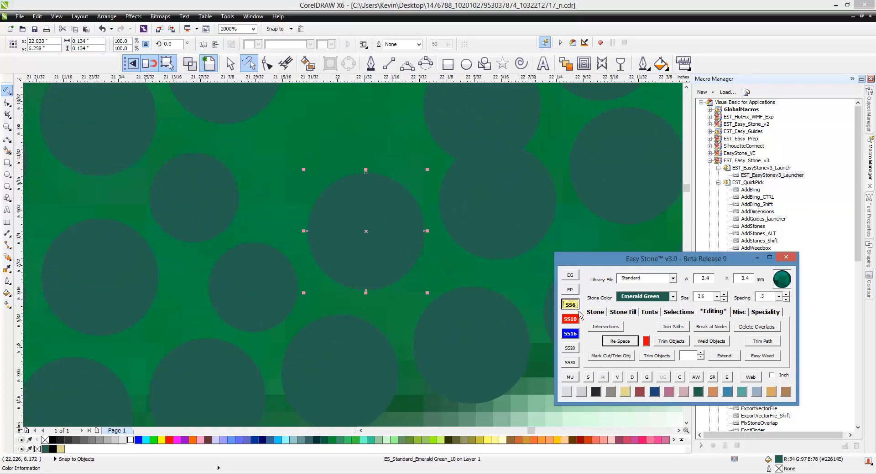
left_click_drag(373, 245, 307, 172)
right_click(307, 172)
scroll(294, 323, "down", 1)
scroll(393, 259, "up", 1)
- Move the overlapping 3.4 mm stone into the adjacent gap toward the vein and resize it to SS6
left_click(386, 178)
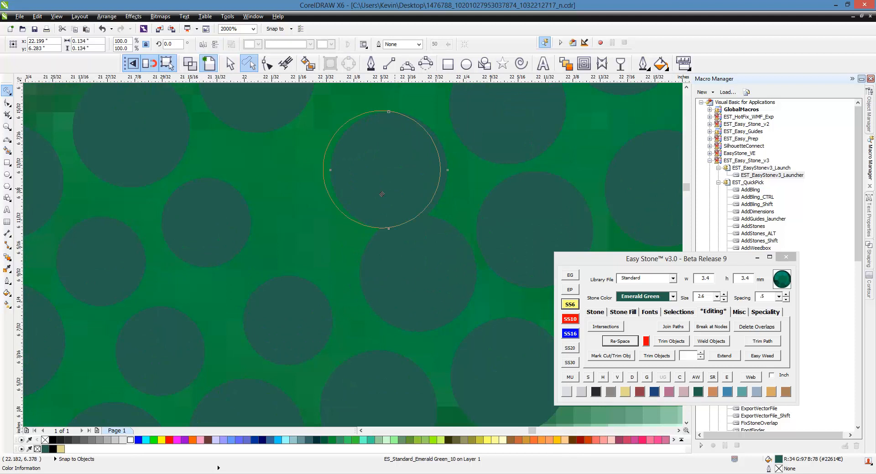
left_click_drag(337, 203, 337, 203)
left_click(574, 308)
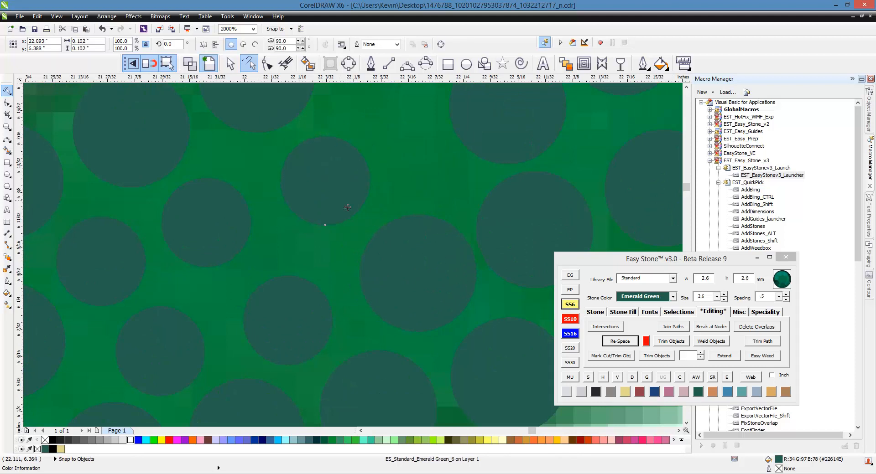
left_click(340, 205)
- Shift the 3.4 mm stones tipward of the new SS6 stones slightly to even out the gaps in the middle of the lower lobe
left_click_drag(413, 276, 406, 276)
scroll(210, 246, "down", 1)
scroll(351, 244, "up", 1)
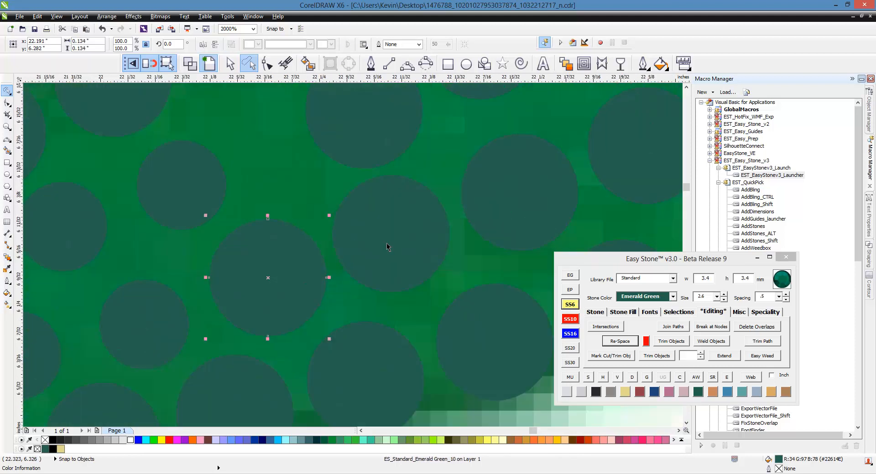
left_click_drag(386, 243, 391, 245)
left_click_drag(362, 157, 331, 237)
scroll(185, 251, "down", 1)
scroll(305, 139, "up", 1)
scroll(250, 228, "down", 1)
scroll(273, 273, "down", 1)
scroll(305, 213, "up", 1)
scroll(219, 230, "down", 1)
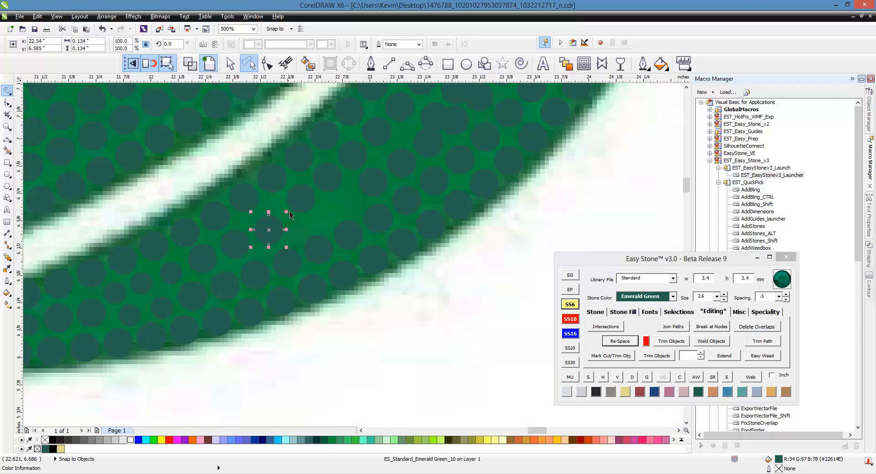
- Re-space the four stones running from the vein edge to the outer edge, delete their path, and shift the next row's second stone toward the gap
left_click(250, 200)
scroll(266, 216, "up", 1)
left_click(277, 241, "shift")
left_click(306, 296, "shift")
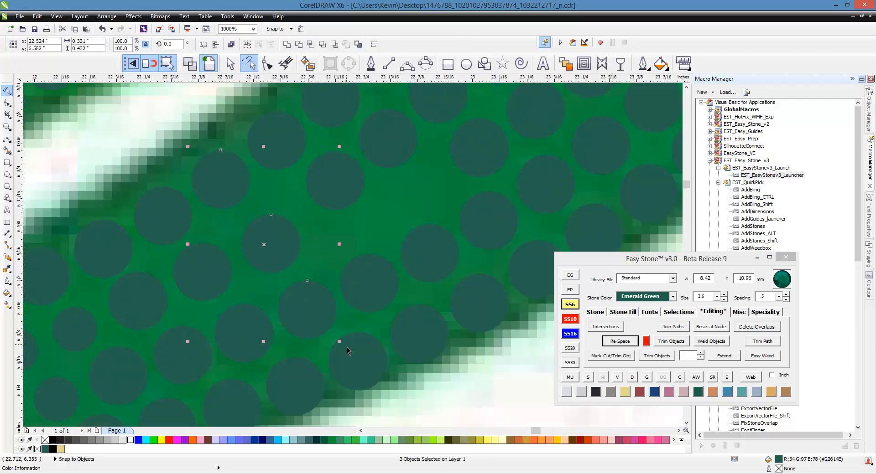
left_click(354, 353, "shift")
left_click(627, 342)
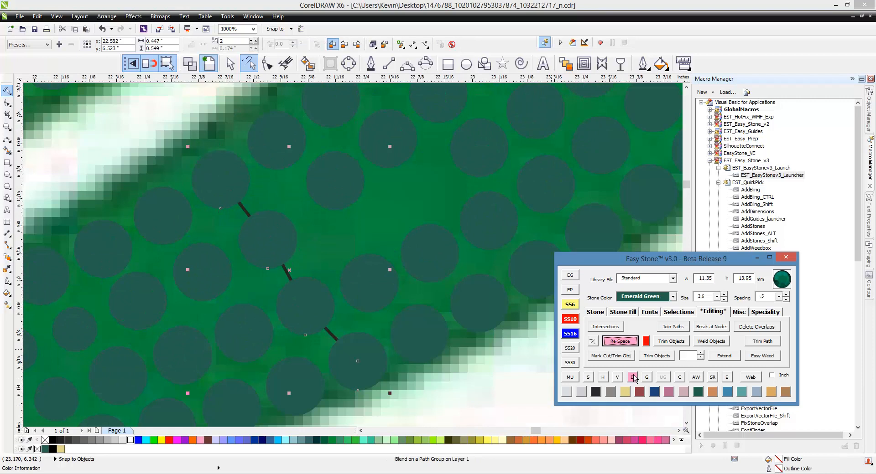
left_click(633, 378)
left_click(316, 221)
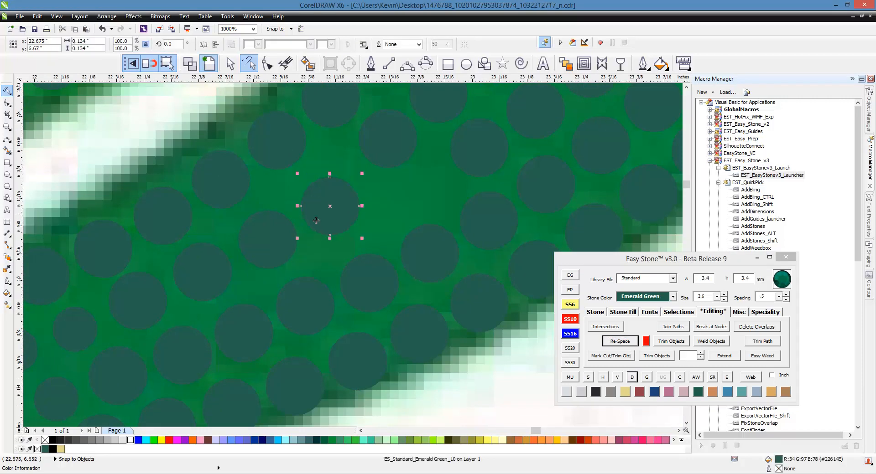
left_click(282, 166, "shift")
left_click(360, 268, "shift")
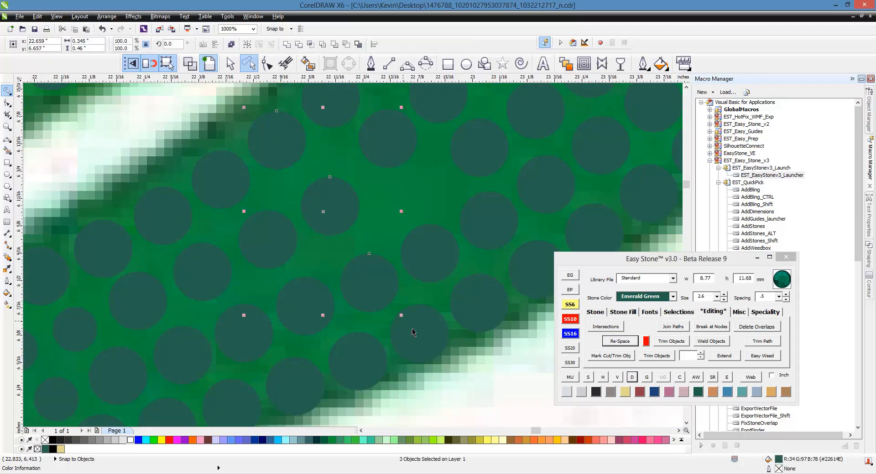
left_click(413, 332, "shift")
left_click(375, 253)
- Copy the shifted 3.4 mm stone into the gap between it and the next stone outward, and resize the copy to SS6
left_click_drag(326, 212, 348, 249)
right_click(348, 250)
left_click(570, 304)
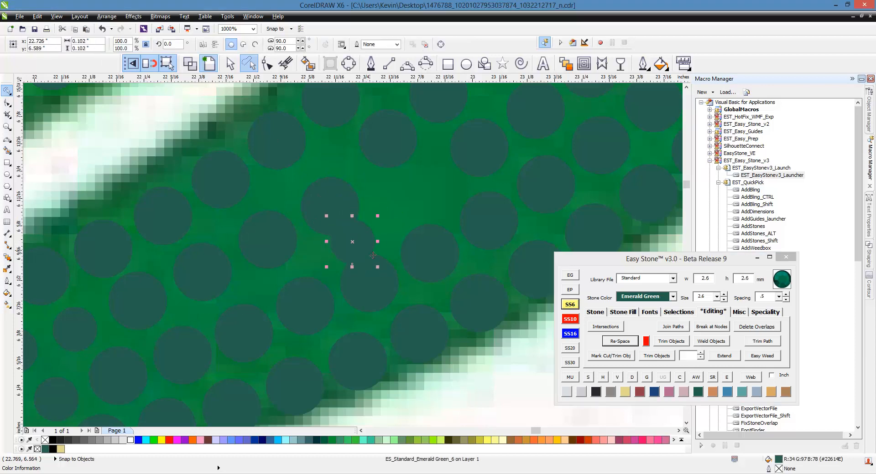
- Re-space the five stones across the lobe that include the new SS6 stone, and delete the path line
left_click(423, 326, "shift")
left_click(376, 285, "shift")
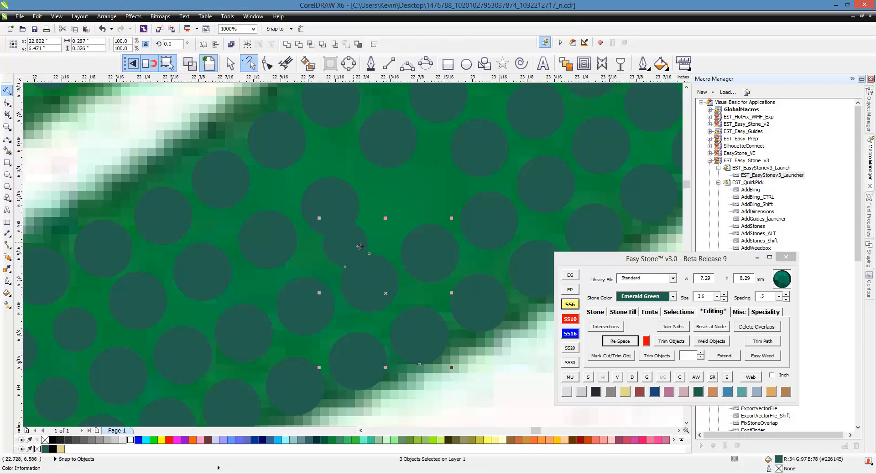
left_click(299, 162, "shift")
left_click(617, 340)
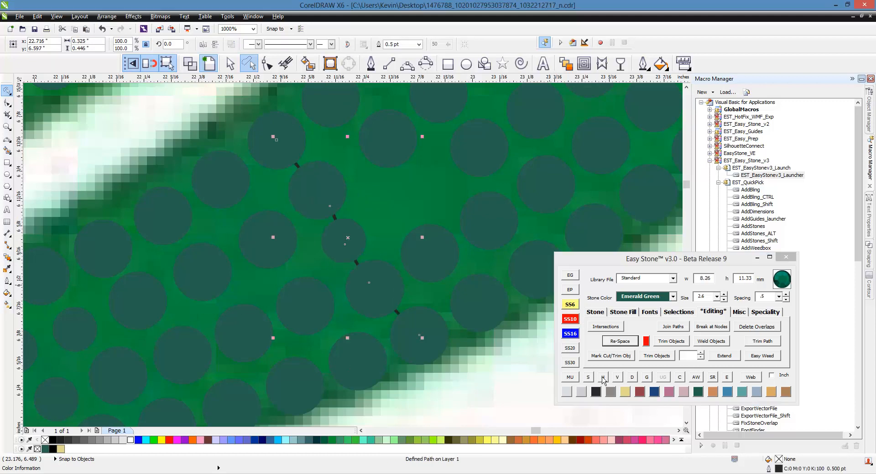
left_click(632, 378)
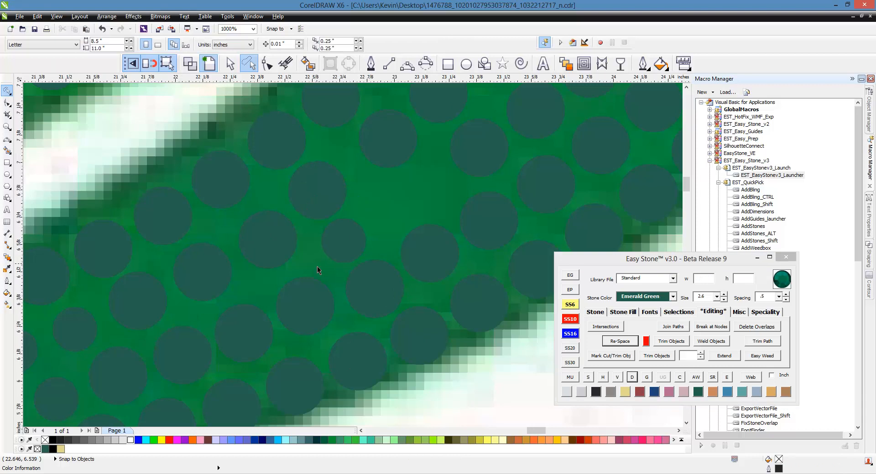
- Shift the next 3.4 mm stone tipward into line and add an SS6 stone in the gap beneath it
scroll(321, 267, "down", 1)
scroll(369, 215, "up", 1)
left_click(323, 195)
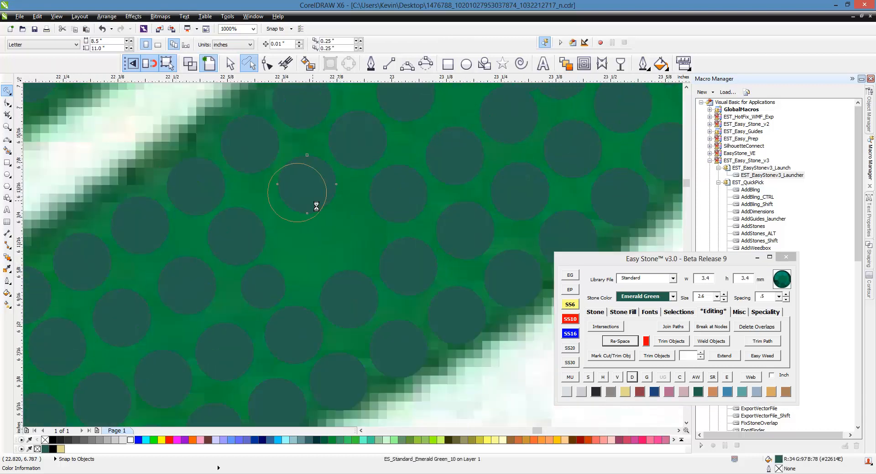
scroll(296, 284, "up", 2)
scroll(319, 254, "down", 2)
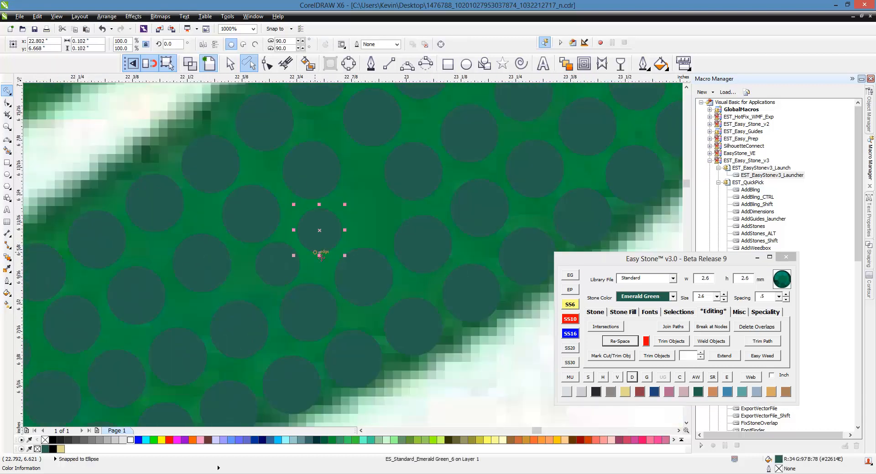
- Re-space the next five stones from the vein edge to the outer edge, including the added SS6 stone, and delete the path line
left_click(270, 129)
left_click(316, 171, "shift")
left_click(325, 230, "shift")
left_click(363, 277, "shift")
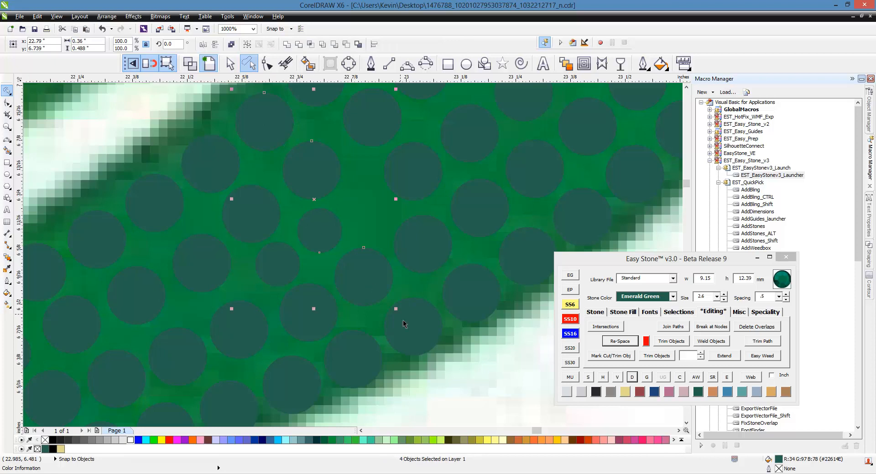
left_click(413, 324, "shift")
left_click(566, 336)
left_click(496, 360)
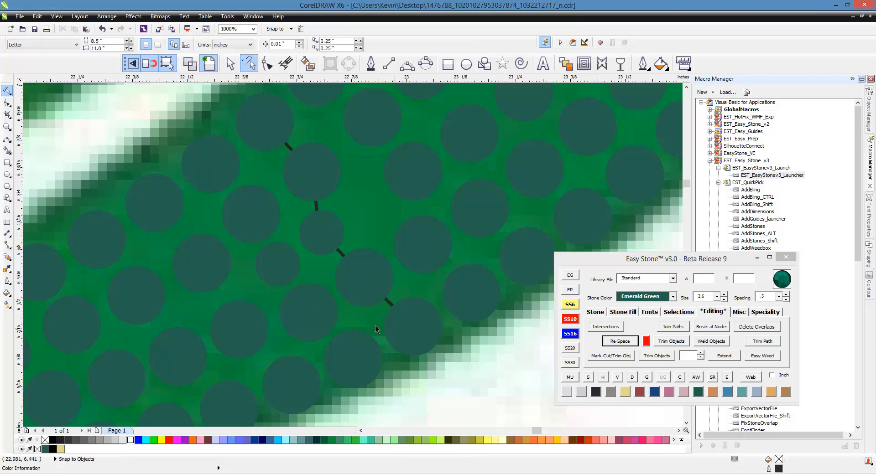
scroll(344, 314, "up", 1)
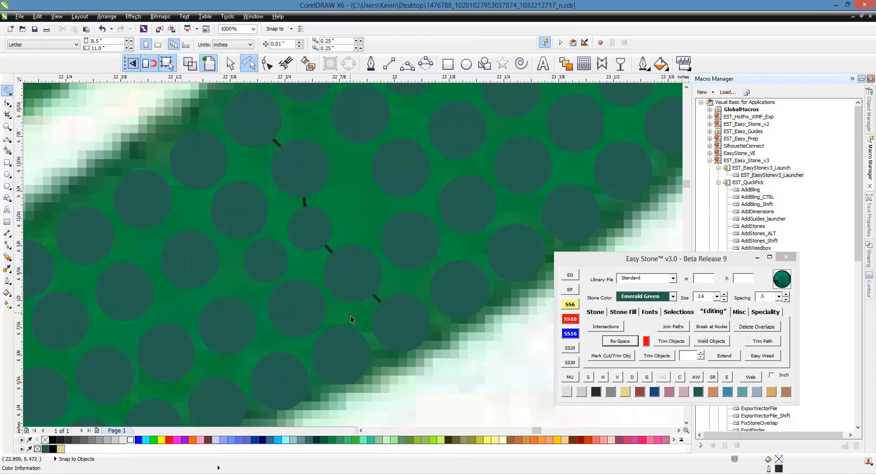
left_click(380, 299)
key("Escape")
- Select the 20 stones of the inner row following the leaf's outer edge, from the tip side down the lower lobe, re-space them, and remove the path
scroll(382, 298, "down", 2)
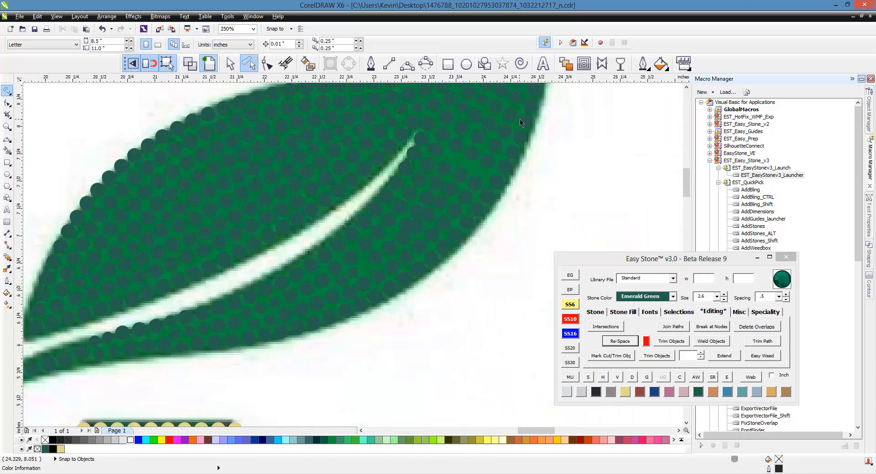
left_click(515, 105)
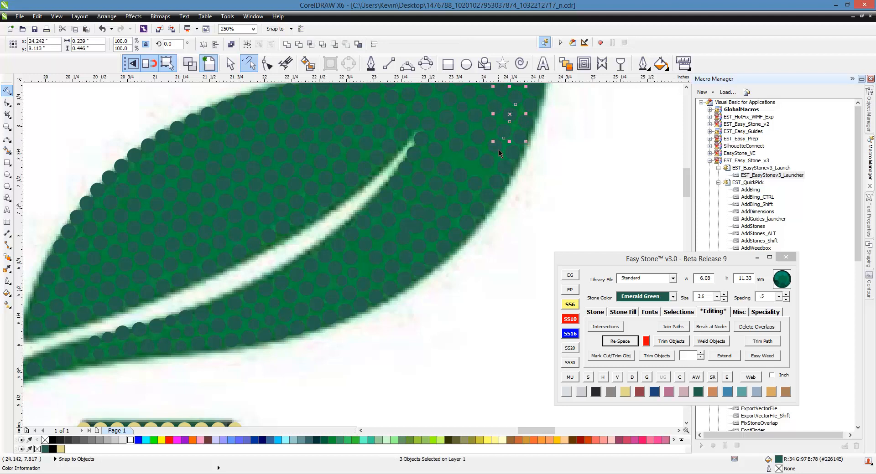
left_click(489, 165, "shift")
left_click(477, 185, "shift")
left_click(445, 231, "shift")
left_click(434, 243, "shift")
left_click(419, 253, "shift")
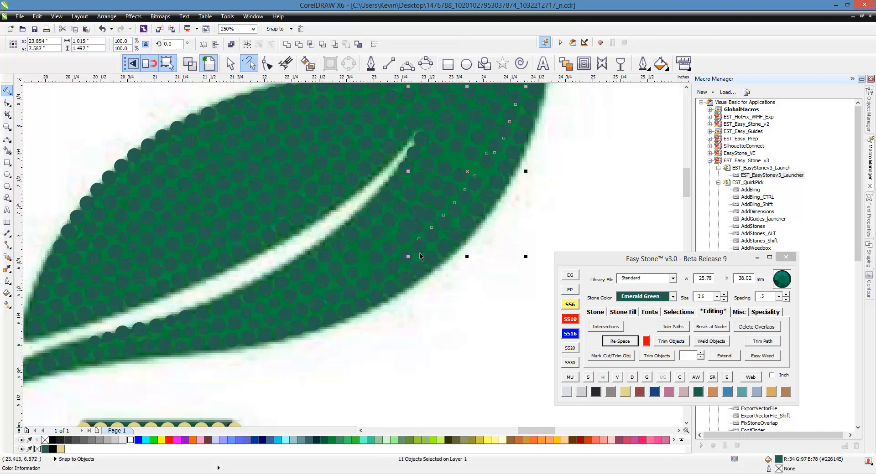
left_click(406, 266, "shift")
left_click(393, 275, "shift")
left_click(379, 284, "shift")
left_click(351, 299, "shift")
scroll(351, 299, "up", 2)
left_click(316, 326, "shift")
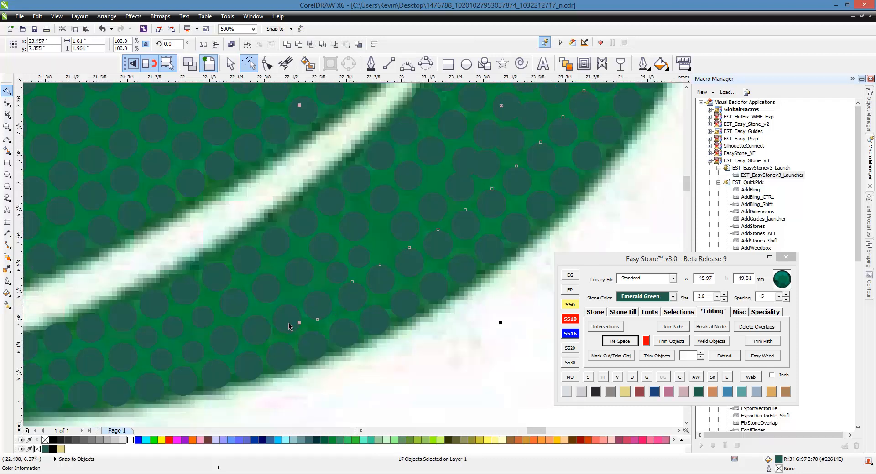
left_click(289, 319, "shift")
left_click(262, 330, "shift")
left_click(223, 337, "shift")
left_click(619, 341)
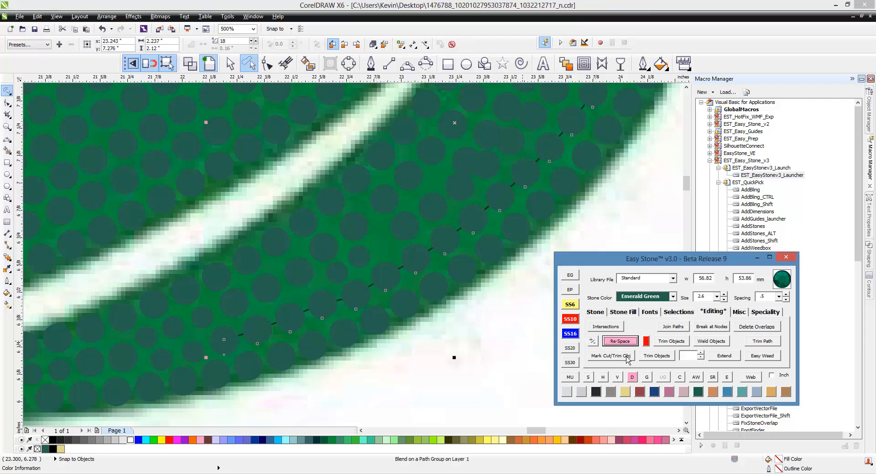
left_click(471, 373)
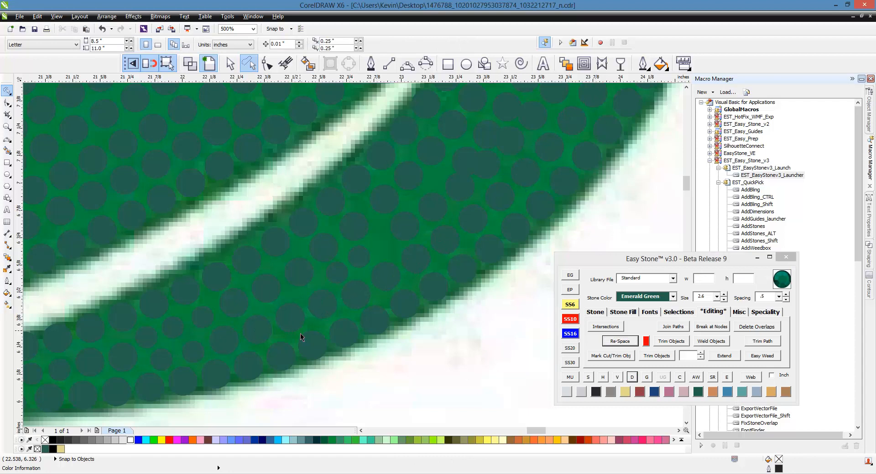
- Fill the remaining gap tipward of the last SS6 stone with a copy of the neighbouring stone resized to SS6
scroll(295, 305, "up", 4)
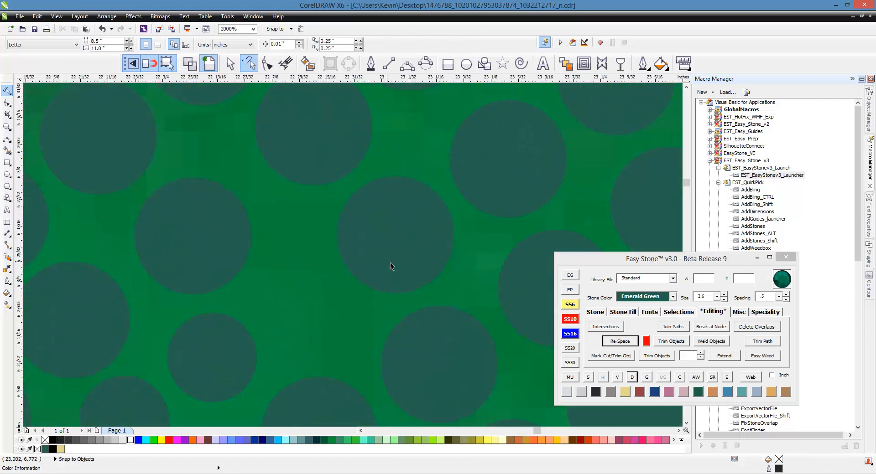
left_click_drag(393, 259, 284, 325)
scroll(243, 264, "down", 4)
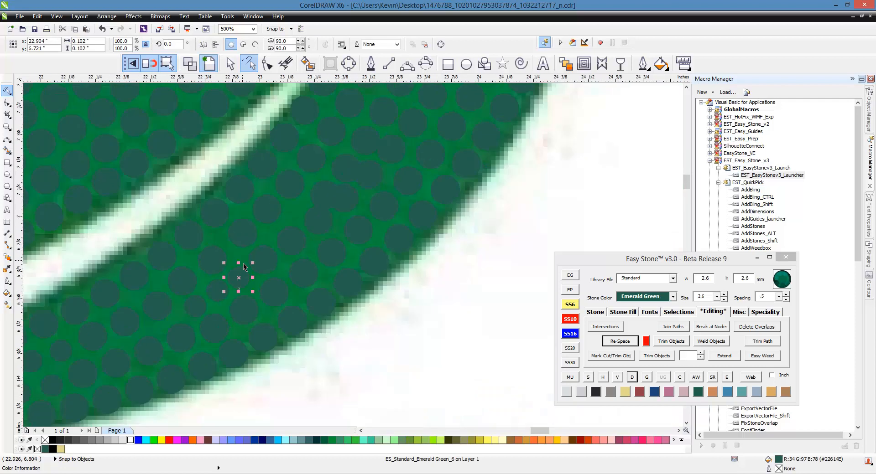
scroll(275, 254, "down", 2)
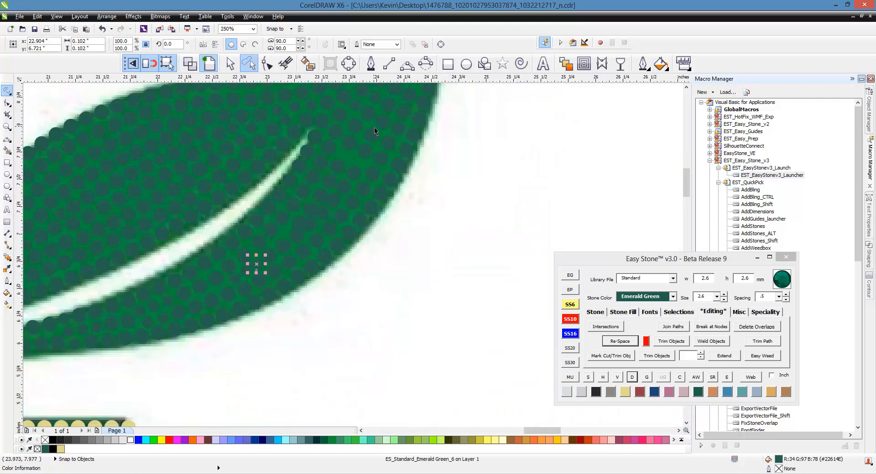
- Select the 11 stones of the row running down the lower lobe beside the outer edge, re-space them, and delete the path
scroll(374, 128, "up", 1)
left_click(382, 127)
left_click(365, 151, "shift")
left_click(355, 186, "shift")
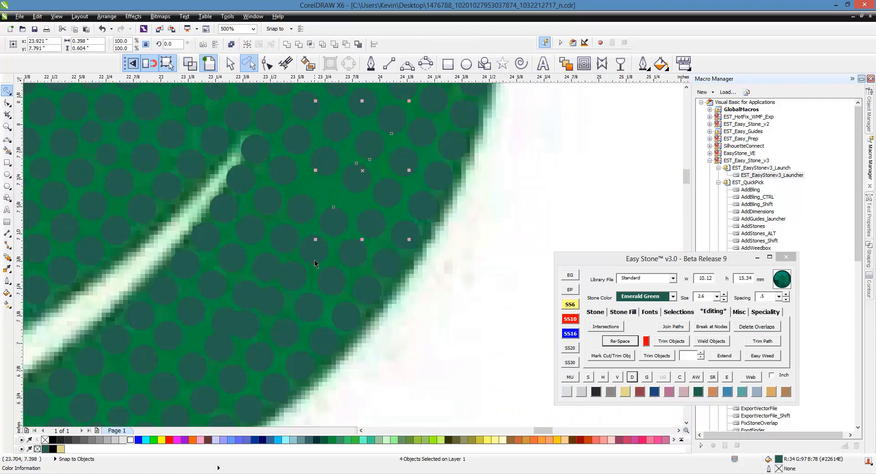
left_click(291, 261, "shift")
left_click(269, 286, "shift")
left_click(245, 310, "shift")
left_click(219, 331, "shift")
left_click(192, 352, "shift")
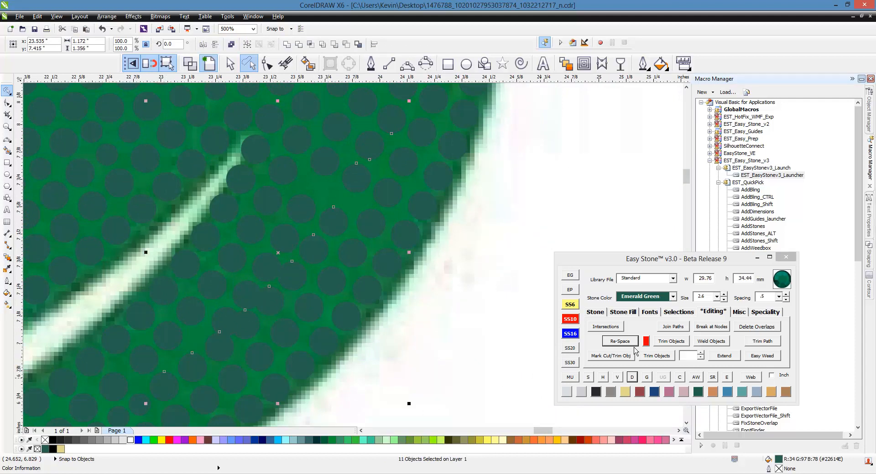
left_click(613, 343)
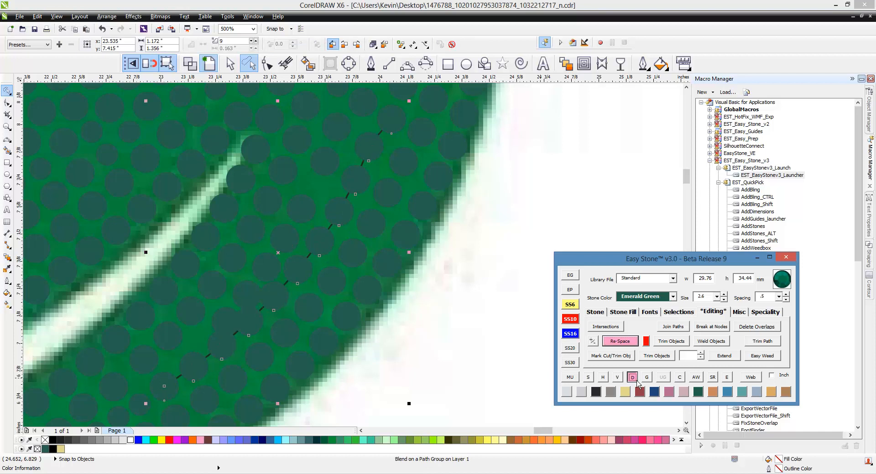
left_click(497, 339)
- Shift two neighbouring 3.4 mm stones tipward into the gap between the vein end and the outer edge
scroll(291, 165, "up", 2)
scroll(323, 261, "up", 2)
left_click(323, 262)
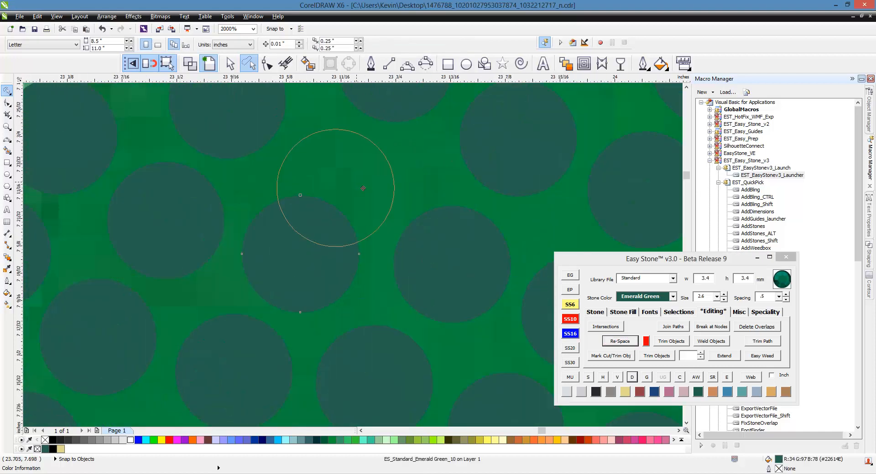
left_click_drag(361, 186, 361, 187)
scroll(355, 182, "down", 1)
scroll(304, 255, "up", 1)
left_click_drag(298, 285, 331, 220)
scroll(231, 173, "down", 1)
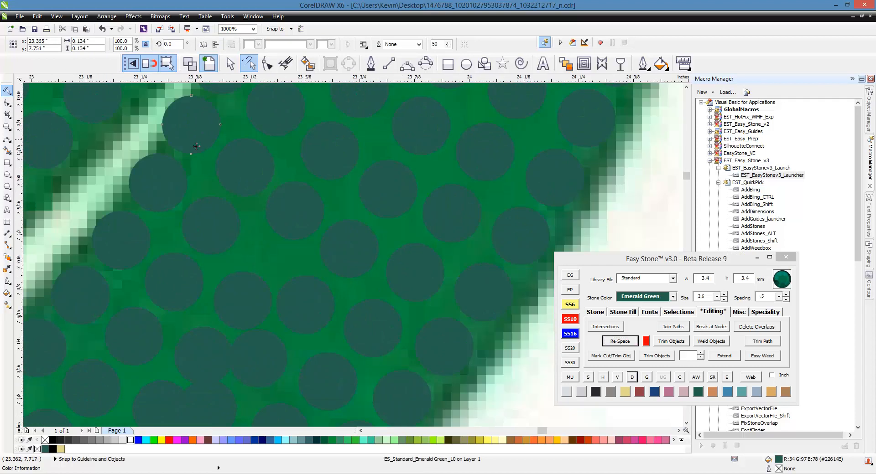
- Re-space the six stones running across the lobe from the vein edge to the outer edge and remove their path
left_click(231, 173, "shift")
left_click(290, 212, "shift")
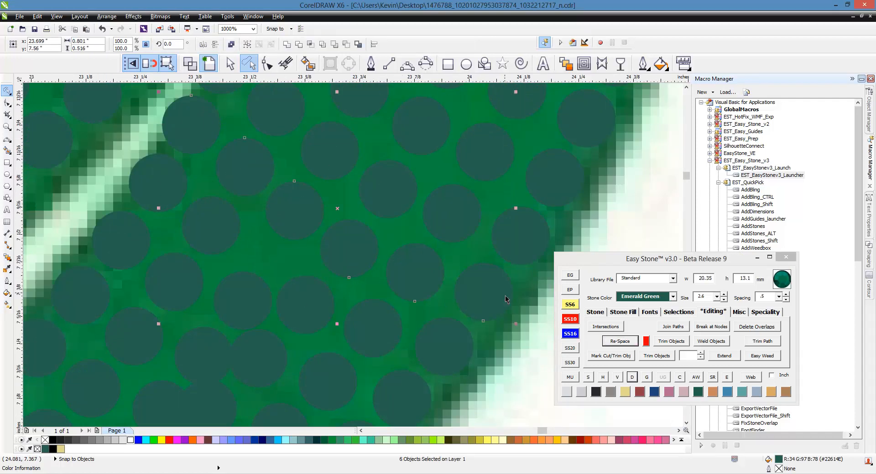
left_click(620, 341)
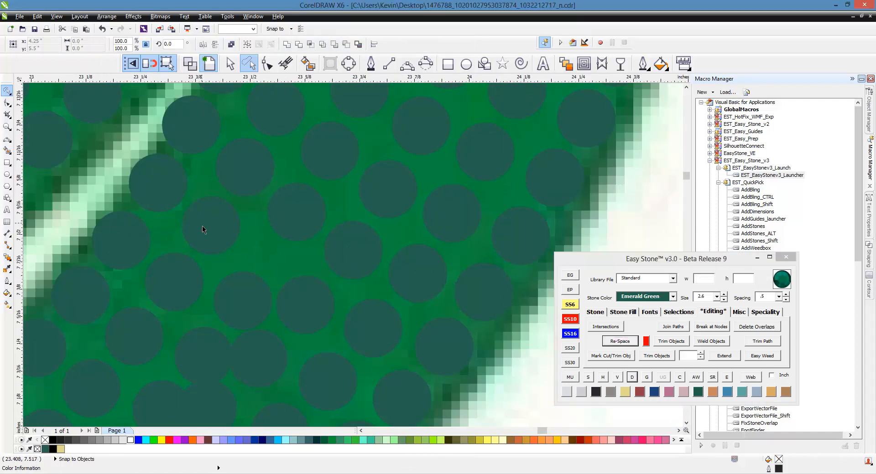
- Shift the next row's overlapping stone tipward and re-space that row's six stones between the outer edge and the vein edge, clearing the path
left_click(254, 282)
left_click_drag(269, 261, 274, 267)
left_click(445, 345)
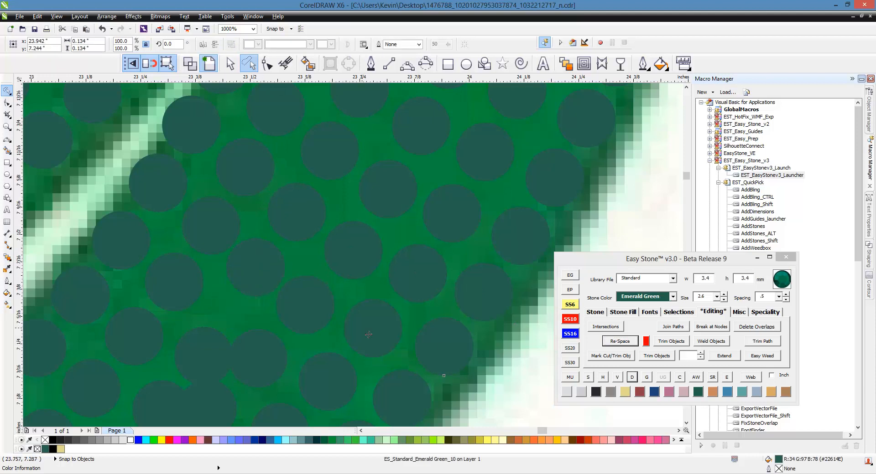
left_click(373, 326, "shift")
left_click(286, 300, "shift")
left_click(255, 268, "shift")
left_click(214, 213, "shift")
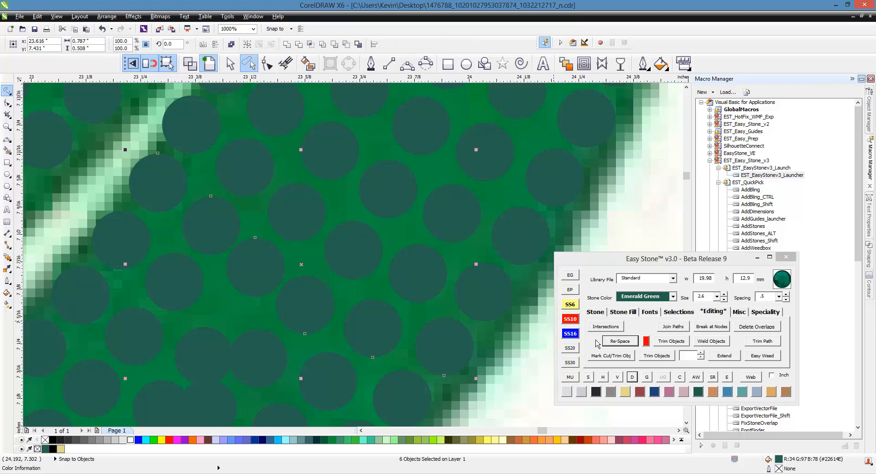
left_click(620, 341)
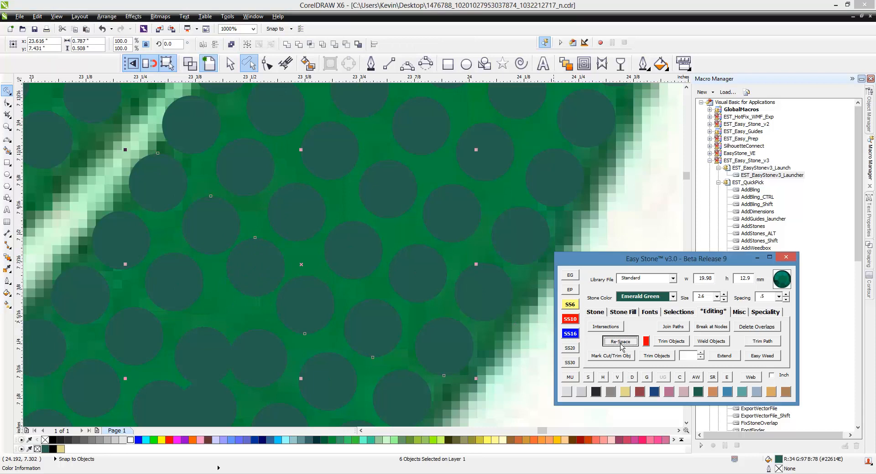
left_click(632, 378)
- Resize the two overlapping 3.4 mm stones in the following cross row to SS6
scroll(360, 215, "down", 1)
scroll(250, 280, "up", 1)
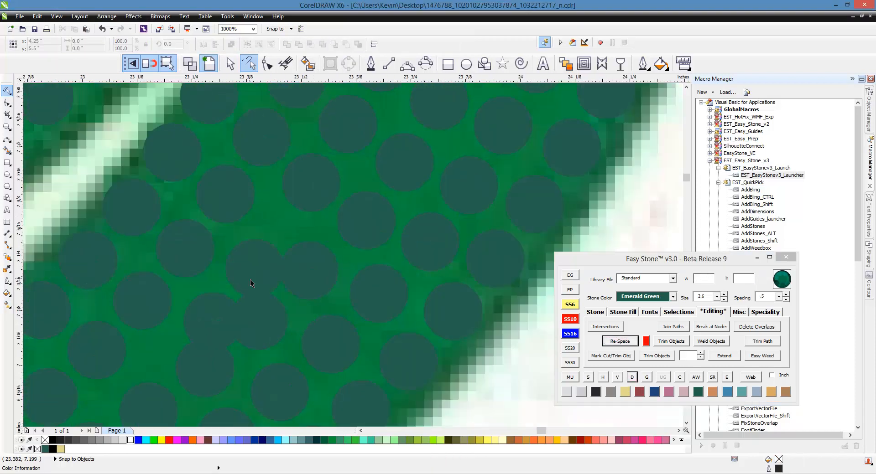
scroll(252, 264, "up", 1)
left_click(258, 254)
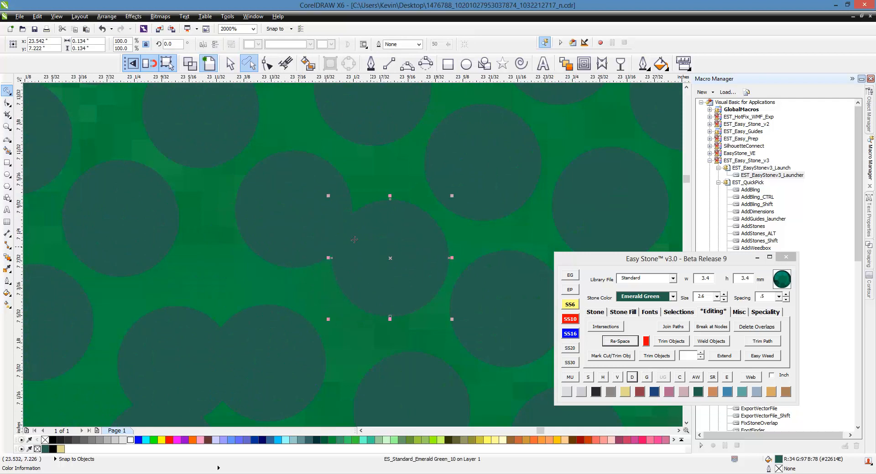
scroll(356, 232, "down", 1)
left_click(280, 207, "shift")
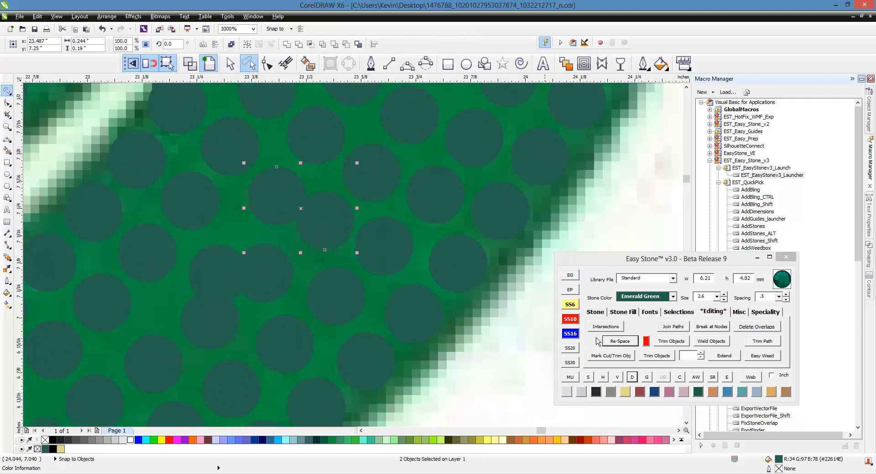
- Re-space the cross row holding the two SS6 stones from the vein edge, repeat it through the outer-edge stone, and delete the path lines
left_click(433, 277)
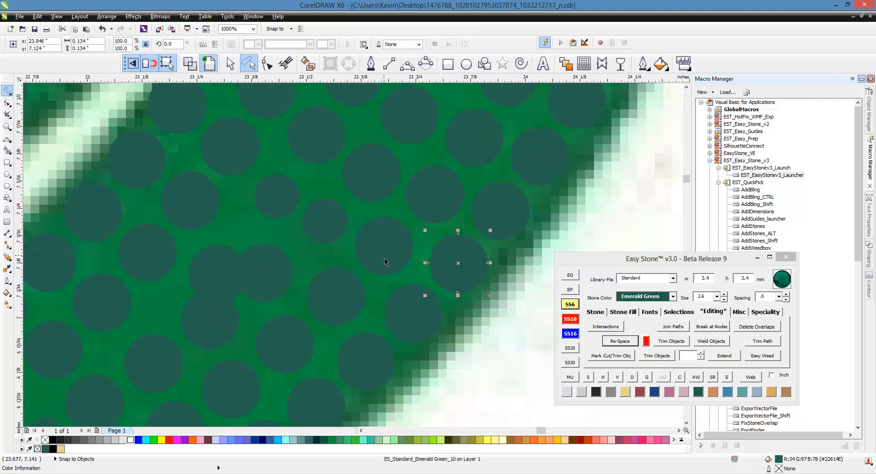
left_click(385, 261)
left_click(321, 229, "shift")
left_click(276, 195, "shift")
left_click(235, 160, "shift")
left_click(187, 123, "shift")
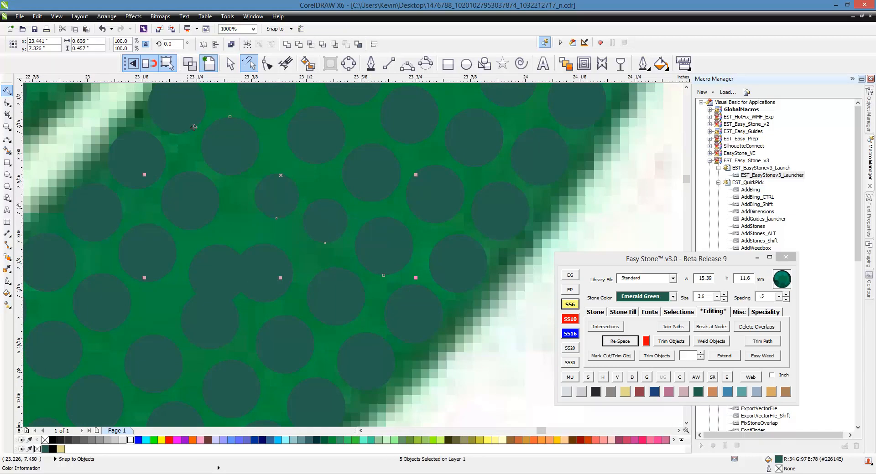
left_click(627, 341)
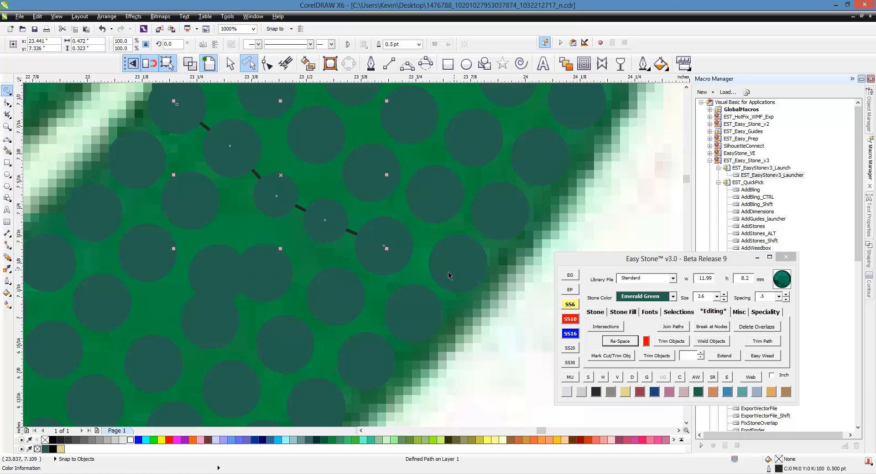
left_click(631, 377)
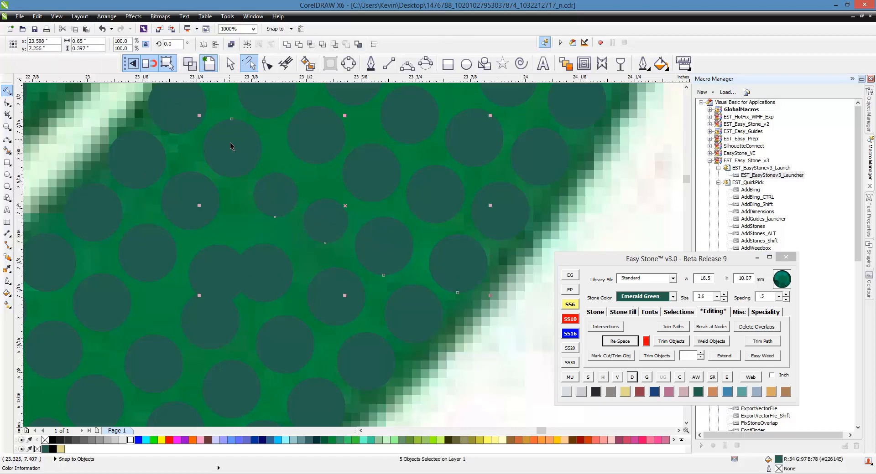
left_click(633, 345)
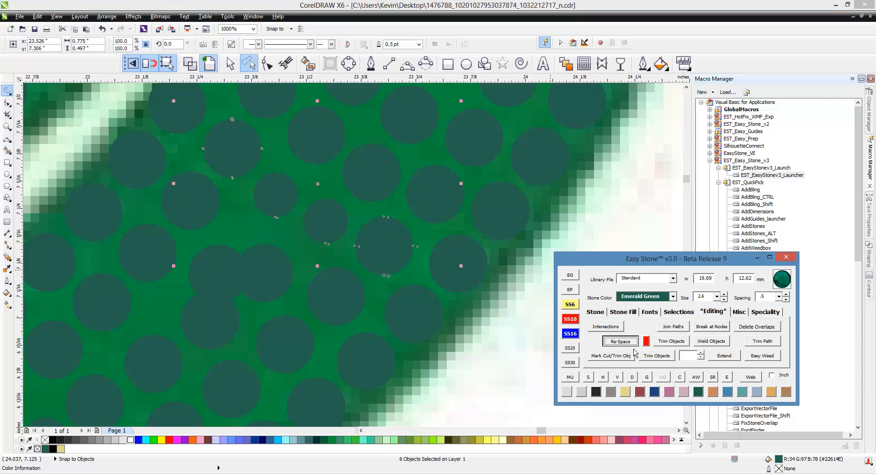
left_click(631, 377)
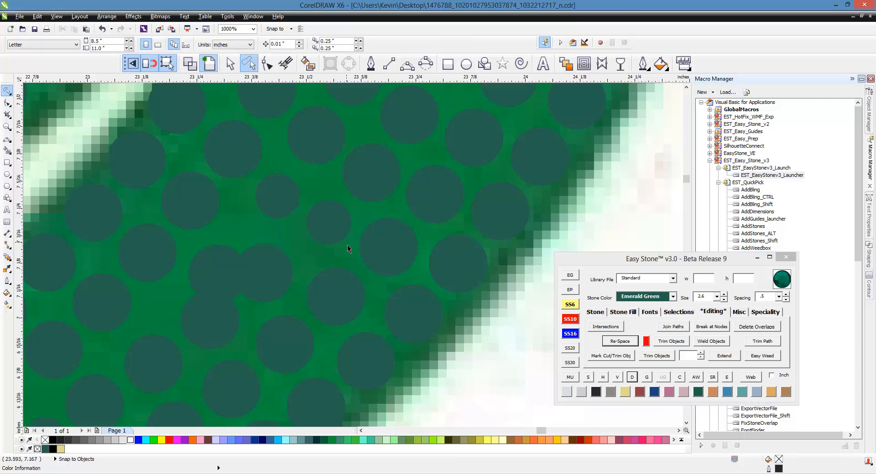
- Shift the next two overlapping 3.4 mm stones tipward and resize both to SS6
scroll(354, 245, "down", 1)
scroll(279, 266, "up", 2)
left_click_drag(352, 256, 378, 256)
left_click_drag(293, 235, 328, 169)
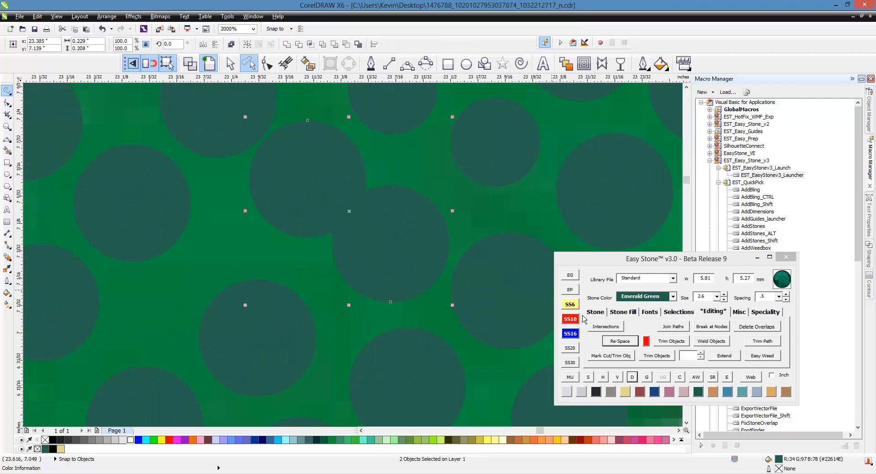
left_click(573, 305)
left_click(444, 207)
scroll(355, 202, "down", 1)
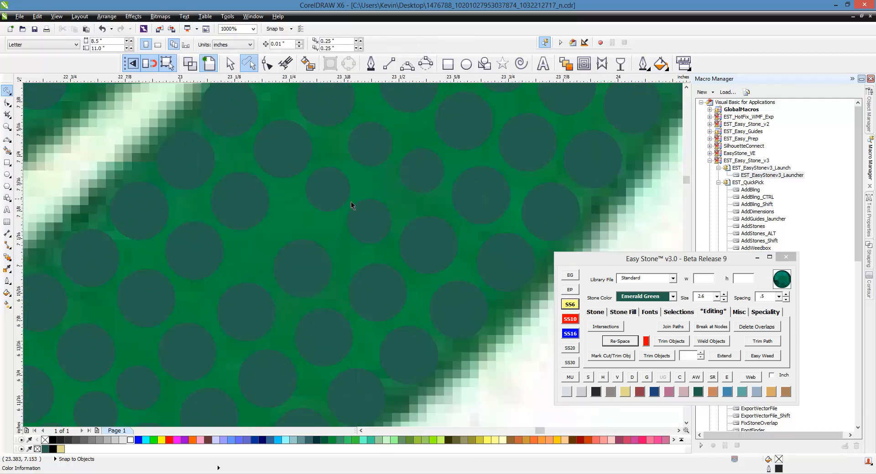
- Nudge the two new SS6 stones tipward so they sit evenly between their neighbours
scroll(367, 203, "up", 1)
left_click_drag(382, 222, 402, 196)
left_click_drag(333, 187, 322, 169)
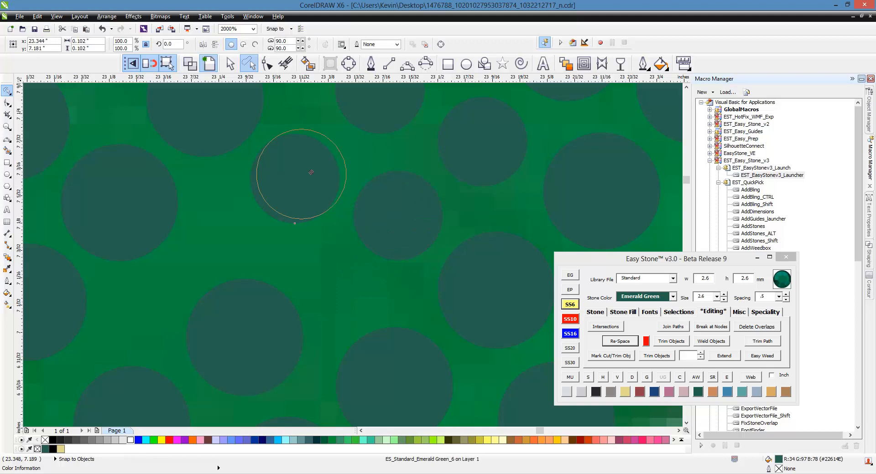
- Move the 3.4 mm stone below the two SS6 stones tipward into the gap beneath them
scroll(322, 170, "down", 1)
scroll(335, 211, "down", 1)
scroll(315, 230, "up", 2)
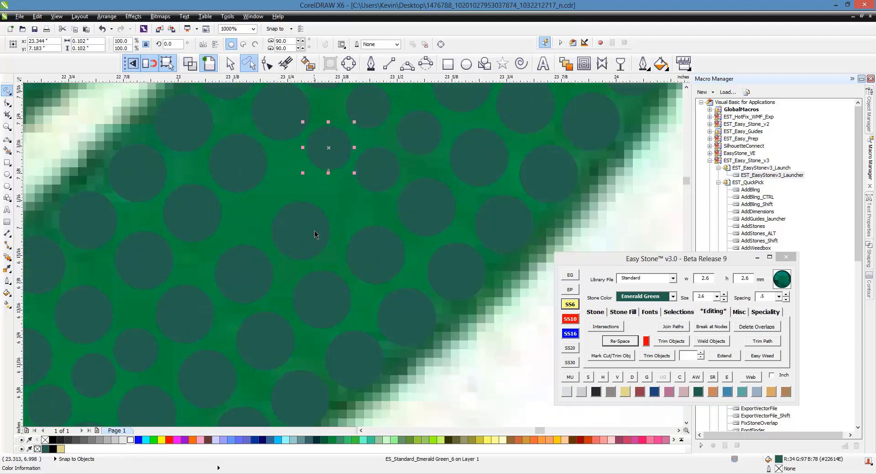
left_click_drag(303, 238, 354, 211)
- Try to fill the gap with SS6 stones by resizing the moved stone and placing a copy beside it
left_click(571, 306)
scroll(358, 223, "down", 1)
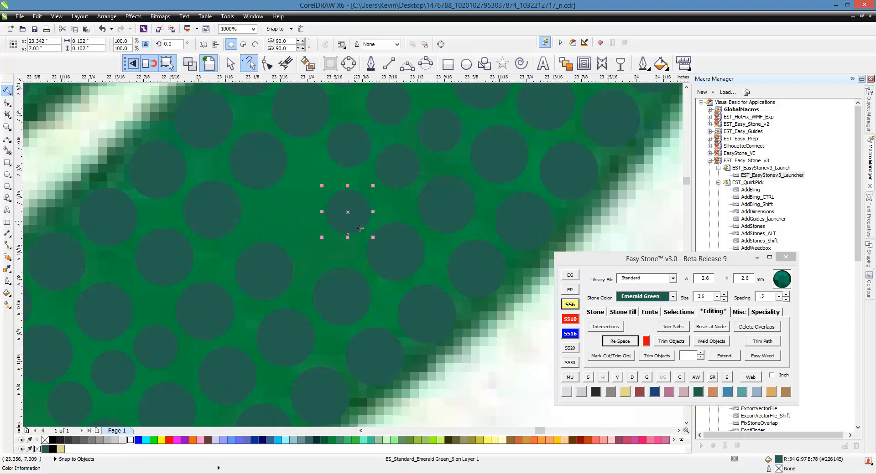
scroll(283, 153, "up", 1)
left_click_drag(417, 278, 332, 214)
scroll(320, 243, "down", 1)
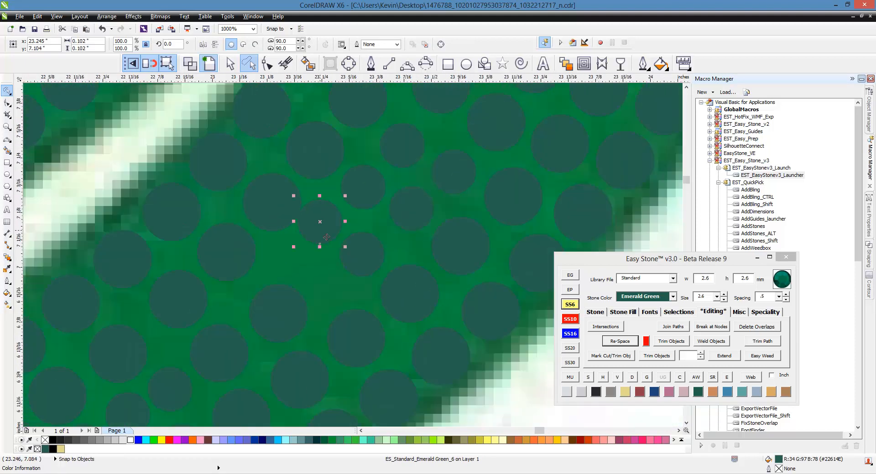
key("Delete")
- Return the stone to 3.4 mm, centre it in the gap, and re-space its five-stone row between the vein side and the outer edge
left_click_drag(355, 259, 338, 253)
left_click(227, 166)
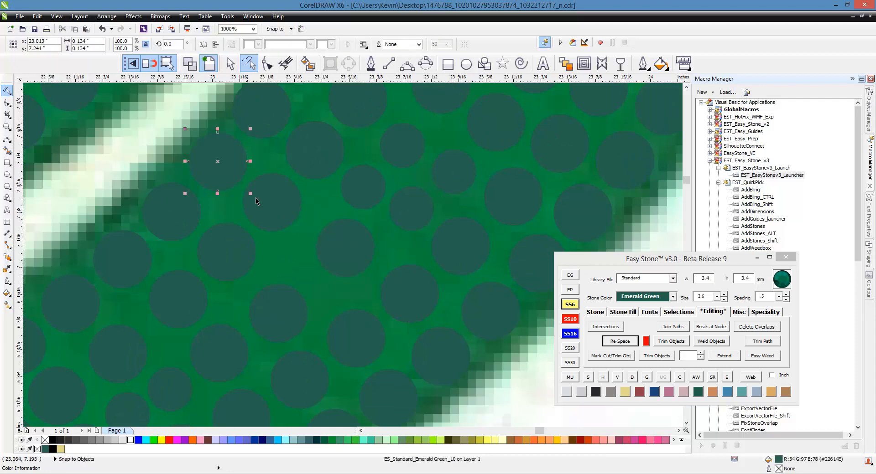
left_click(260, 200, "shift")
left_click(335, 247, "shift")
left_click(413, 297, "shift")
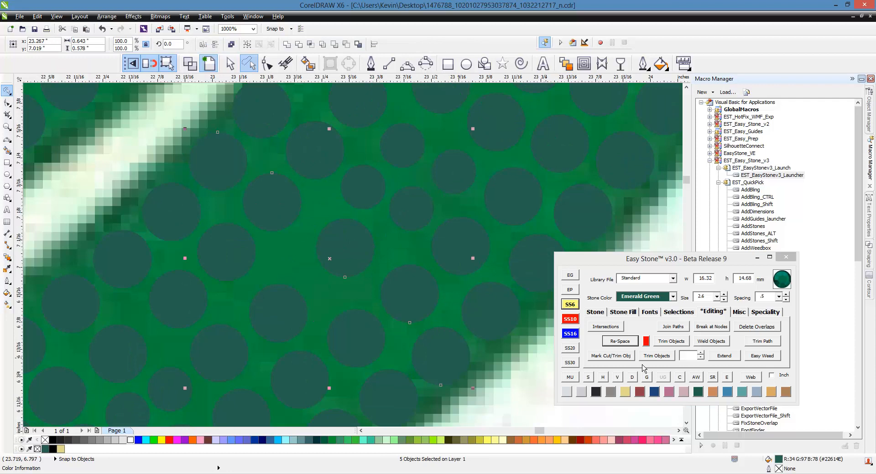
left_click(635, 343)
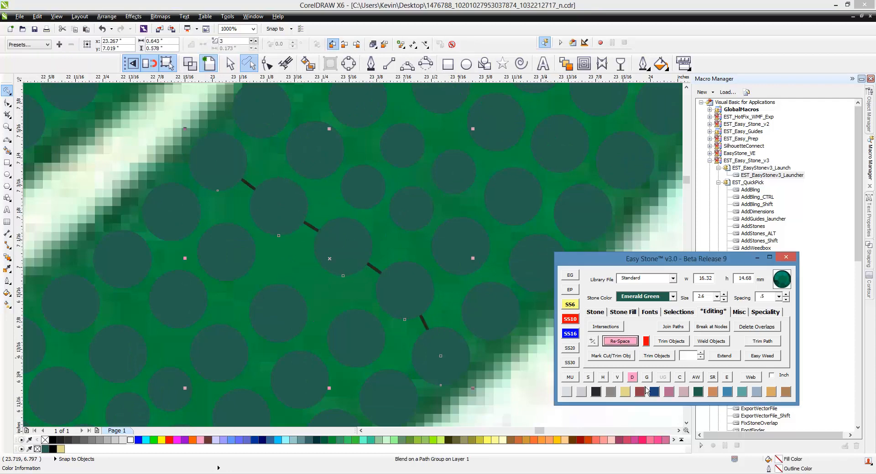
- Nudge the 3.4 mm stone just below the re-spaced five-stone row tipward into the open gap
scroll(349, 280, "down", 2)
scroll(315, 269, "up", 2)
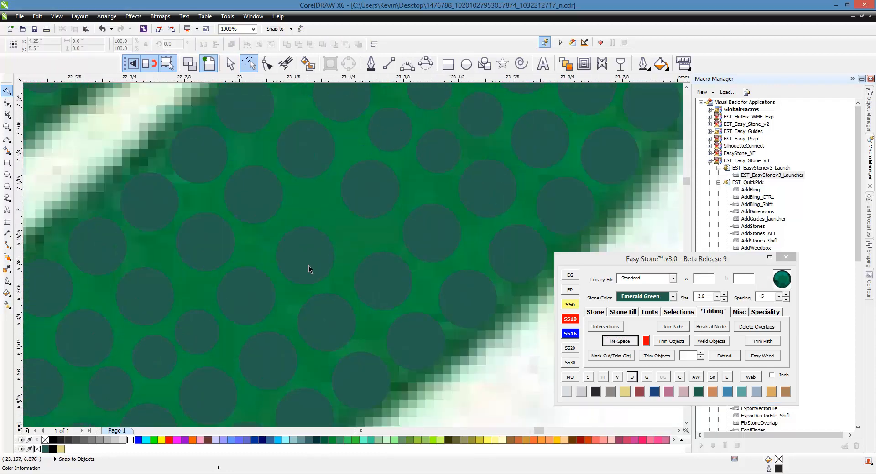
scroll(312, 262, "up", 2)
left_click(332, 233)
scroll(383, 225, "down", 2)
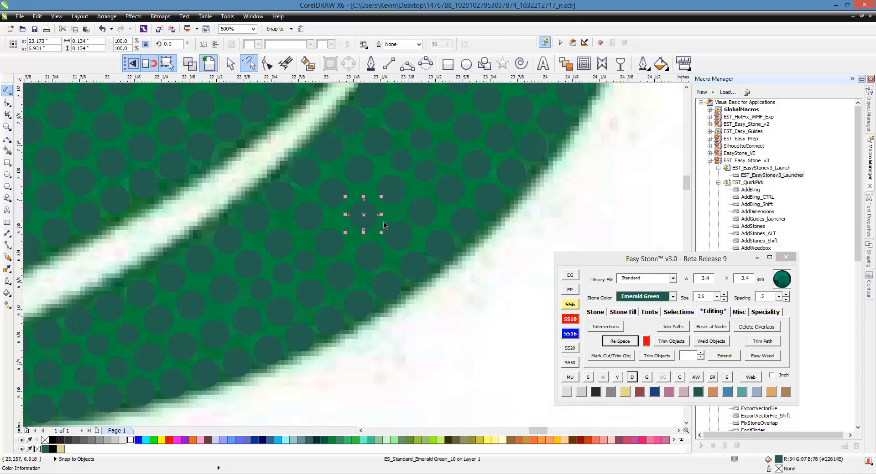
scroll(359, 224, "up", 1)
scroll(360, 224, "down", 1)
scroll(401, 191, "up", 1)
- Select the six stones running down the middle of the lower lobe from the re-spaced row, re-space them, and delete the path
left_click(393, 197)
scroll(357, 231, "down", 1)
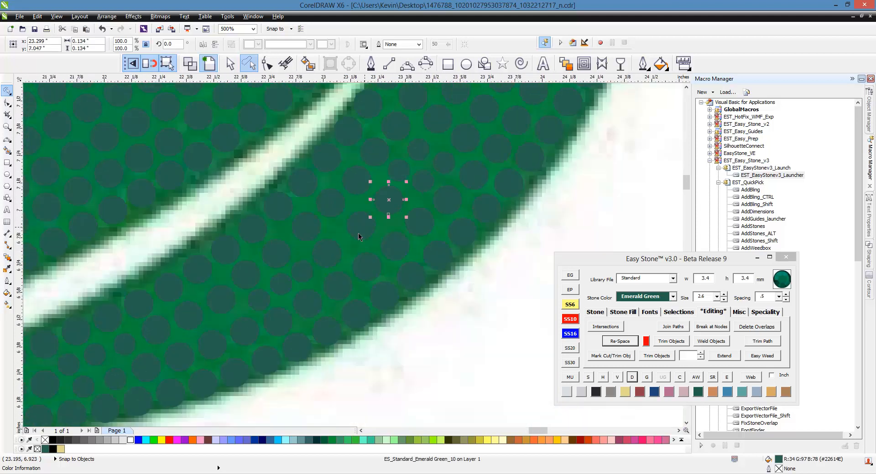
left_click(362, 232, "shift")
left_click(321, 254, "shift")
left_click(302, 282, "shift")
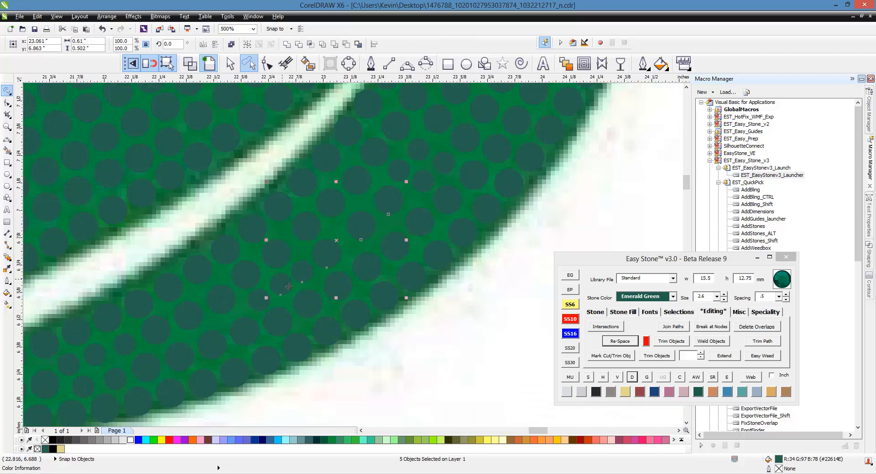
left_click(280, 294, "shift")
left_click(259, 310, "shift")
left_click(622, 345)
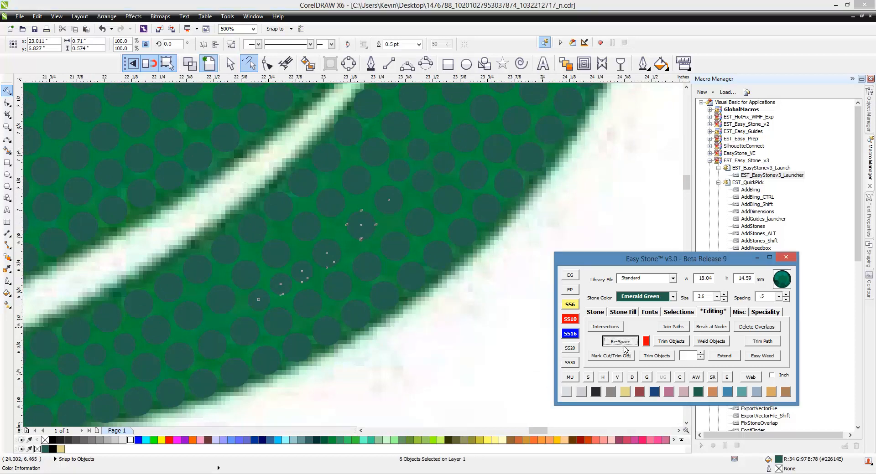
left_click(523, 367)
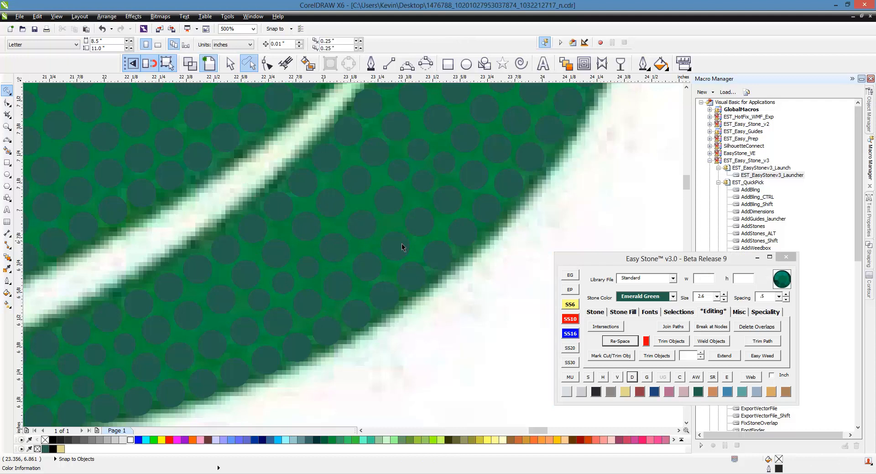
scroll(402, 248, "down", 1)
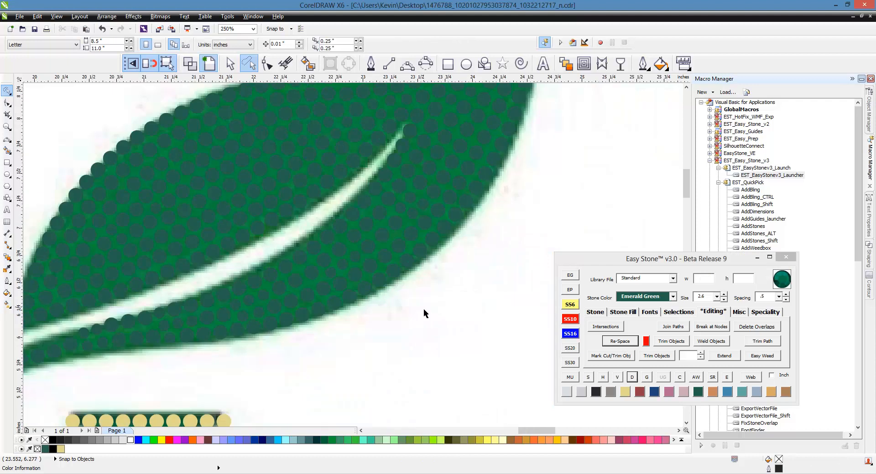
- Copy all the stones of the YL leaf design to the empty area beside the black panels and add a black background behind the copy
scroll(424, 309, "down", 2)
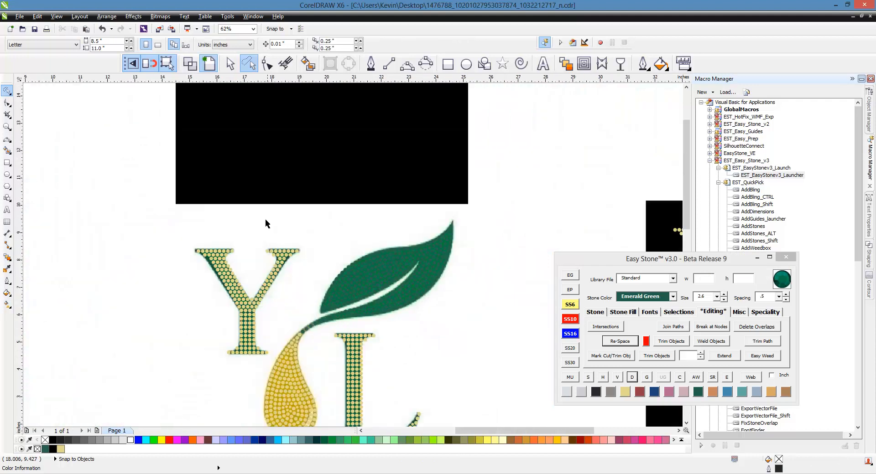
scroll(279, 203, "down", 1)
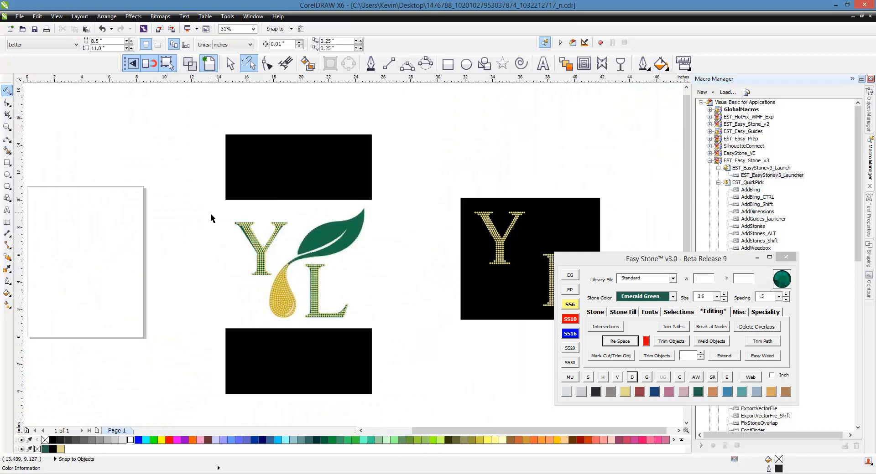
left_click(231, 64)
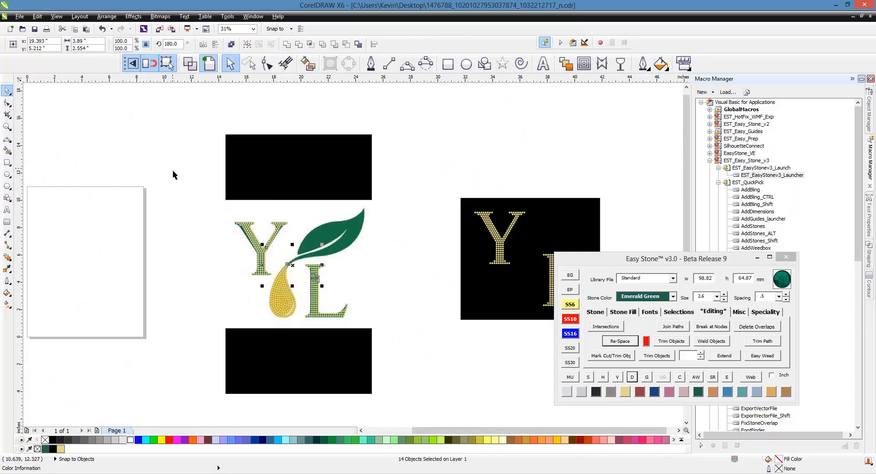
left_click_drag(189, 194, 404, 349)
scroll(254, 148, "down", 1)
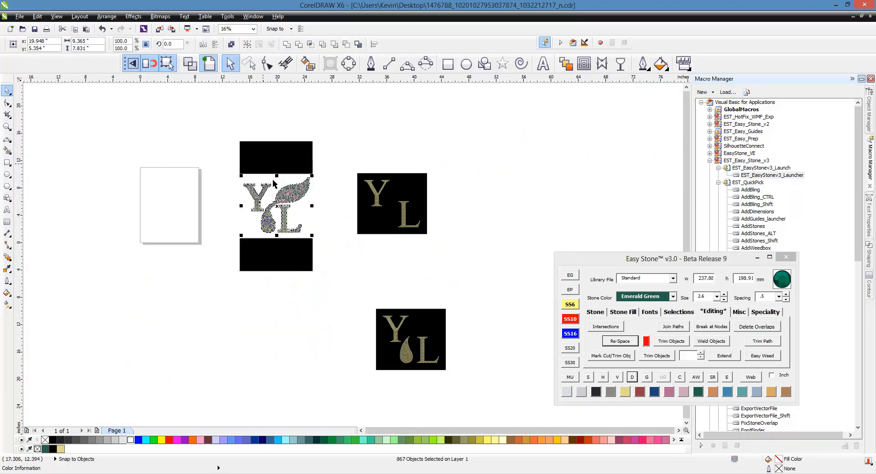
left_click_drag(306, 201, 580, 195)
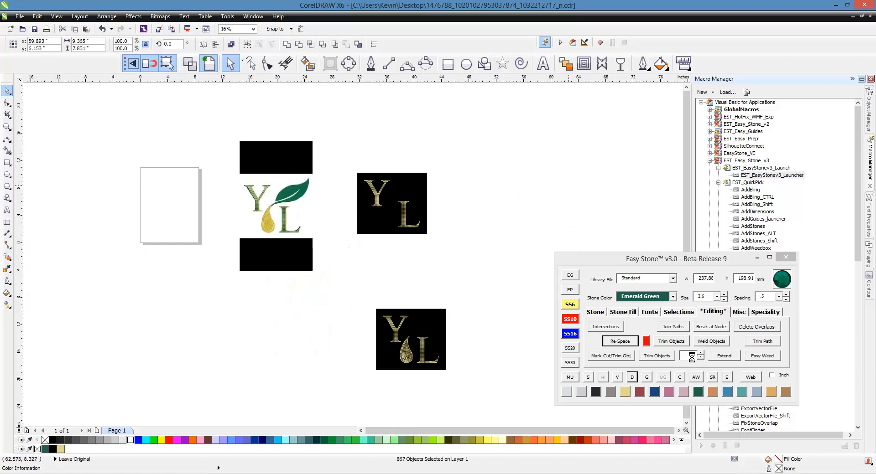
left_click(696, 377)
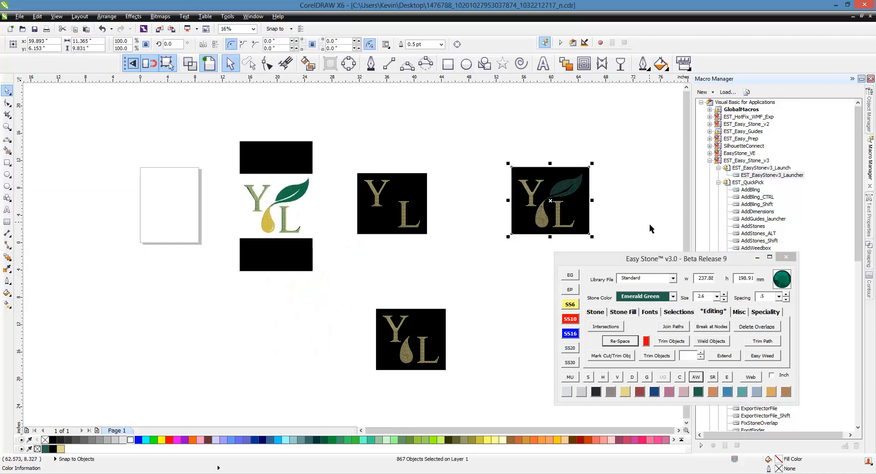
- Select all the stones of the Y and L in the copied design and recolour them Emerald Green
scroll(637, 215, "up", 1)
scroll(560, 138, "up", 1)
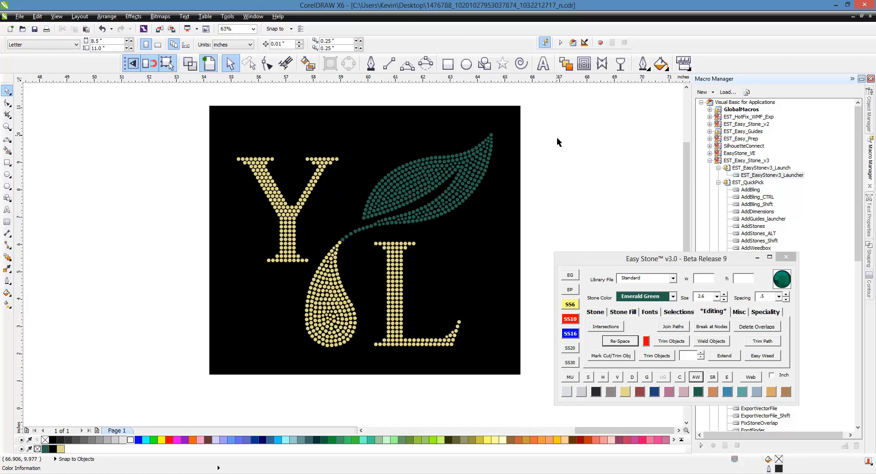
left_click_drag(552, 114, 186, 369)
left_click(152, 263)
left_click(248, 63)
mouse_move(144, 170)
left_mouse_down()
mouse_move(219, 136)
mouse_move(317, 129)
mouse_move(357, 179)
mouse_move(309, 277)
mouse_move(238, 296)
left_mouse_up()
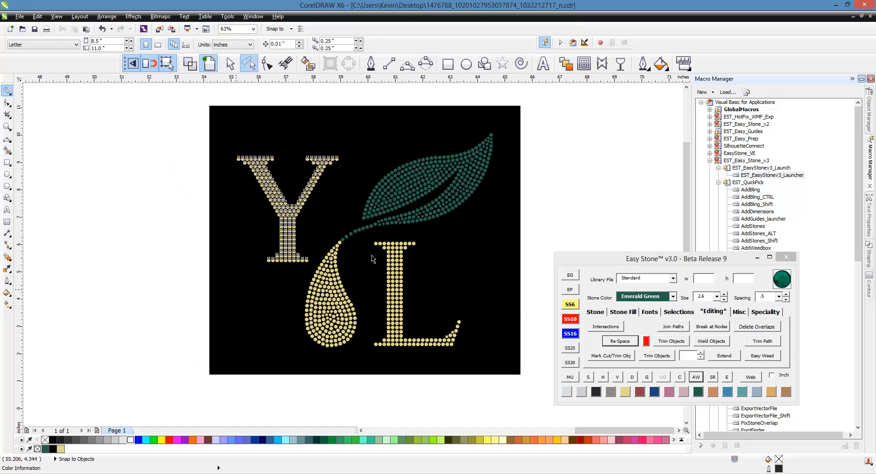
mouse_move(538, 226)
left_mouse_down()
mouse_move(551, 263)
mouse_move(423, 387)
mouse_move(365, 351)
mouse_move(368, 263)
mouse_move(536, 228)
left_mouse_up()
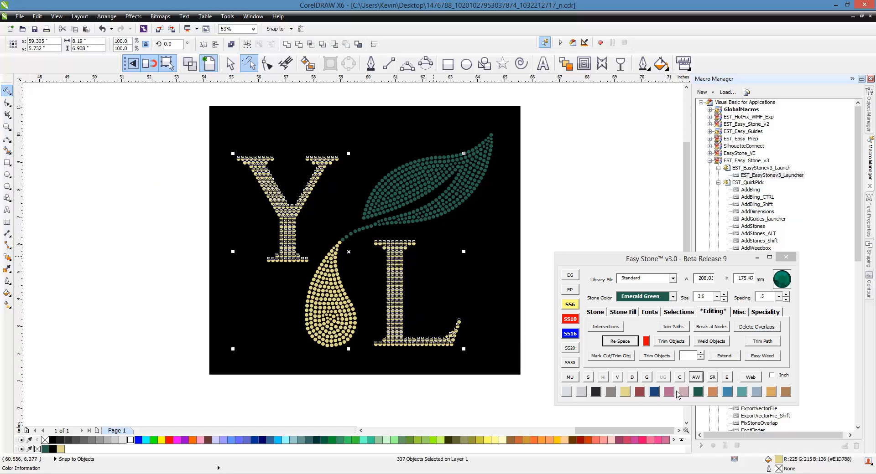
left_click(700, 396)
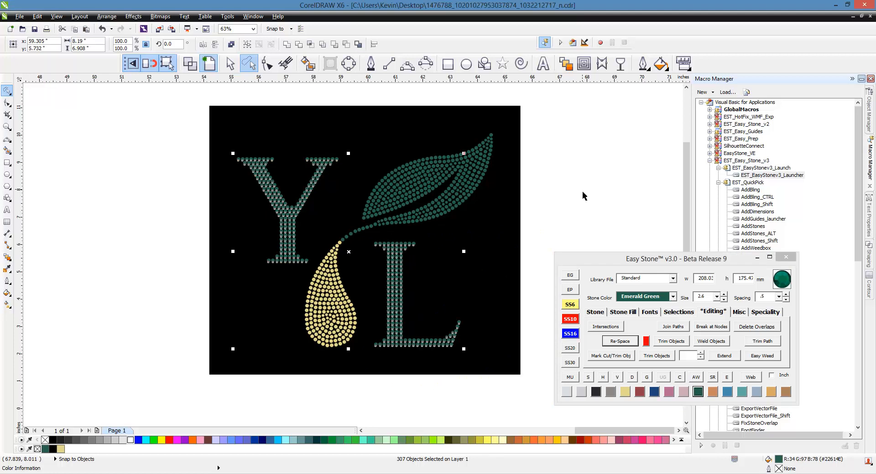
- Select all stones on the black background and render them as realistic shaded rhinestones
scroll(185, 160, "down", 1)
scroll(221, 172, "up", 1)
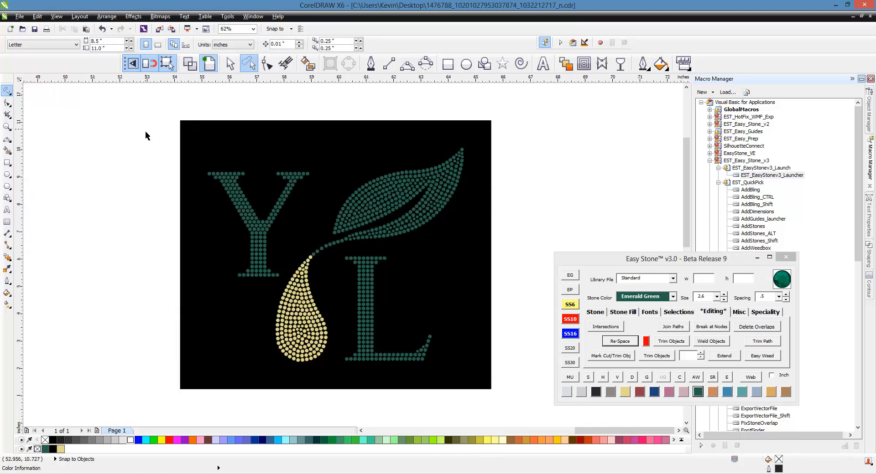
mouse_move(146, 133)
left_mouse_down()
mouse_move(494, 358)
mouse_move(219, 164)
left_mouse_up()
left_click(229, 69)
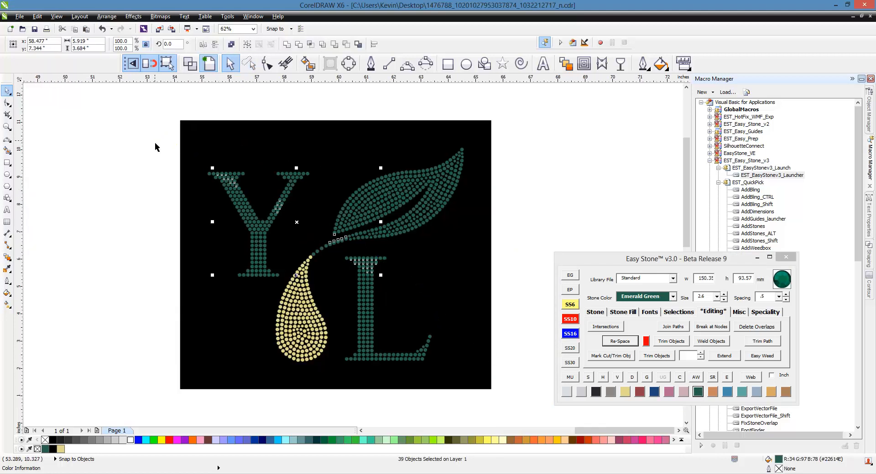
mouse_move(125, 118)
left_mouse_down()
mouse_move(302, 190)
mouse_move(528, 383)
left_mouse_up()
left_click(586, 378)
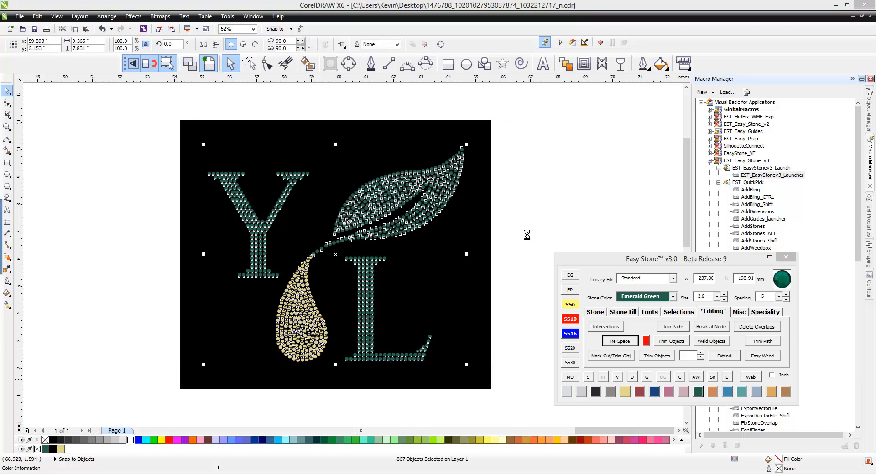
left_click(451, 258)
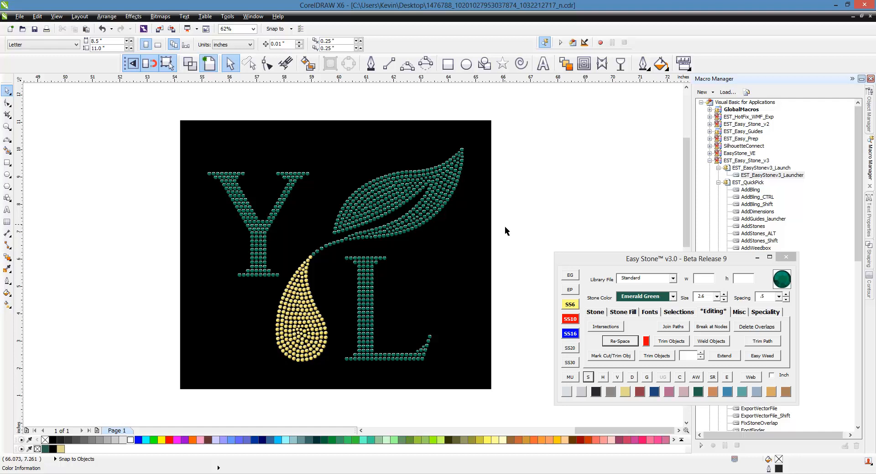
- Generate a mock-up of the whole design with watermark and size caption, and move the caption slightly lower, clear of the droplet
left_click_drag(538, 102, 152, 406)
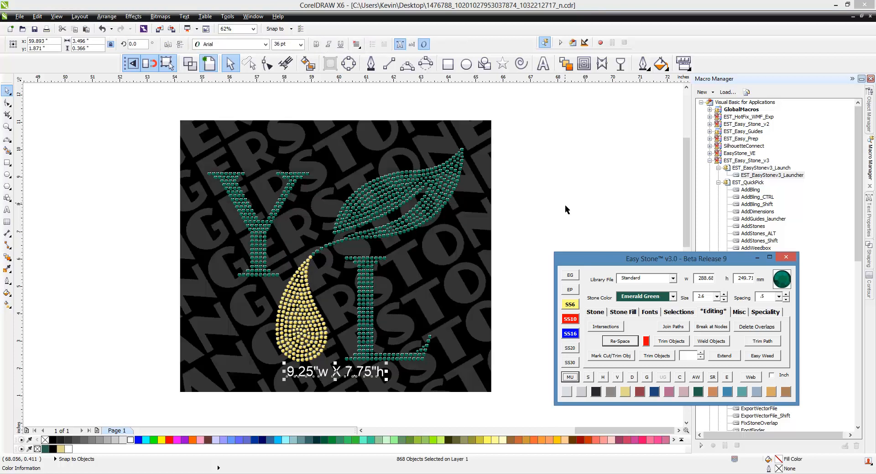
left_click_drag(340, 374, 342, 383)
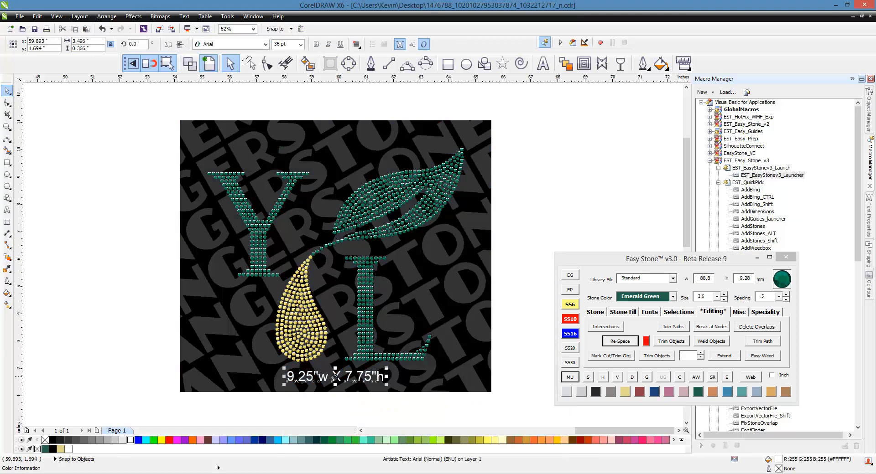
left_click(141, 233)
scroll(179, 214, "down", 2)
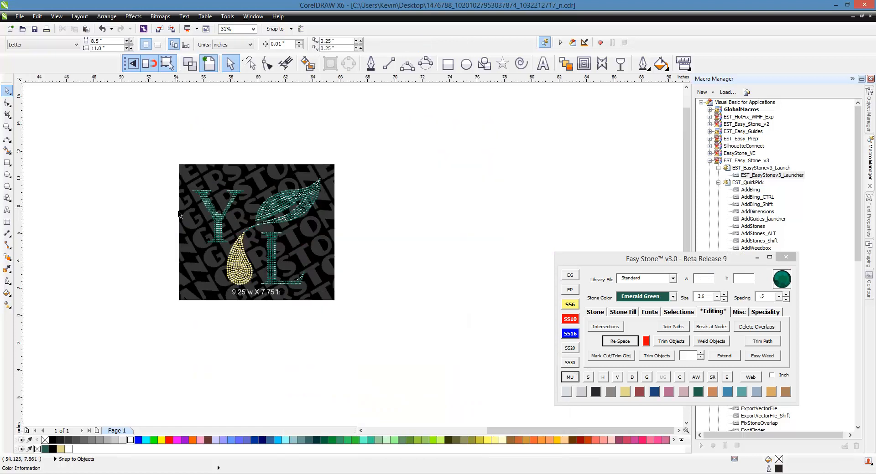
scroll(172, 214, "up", 2)
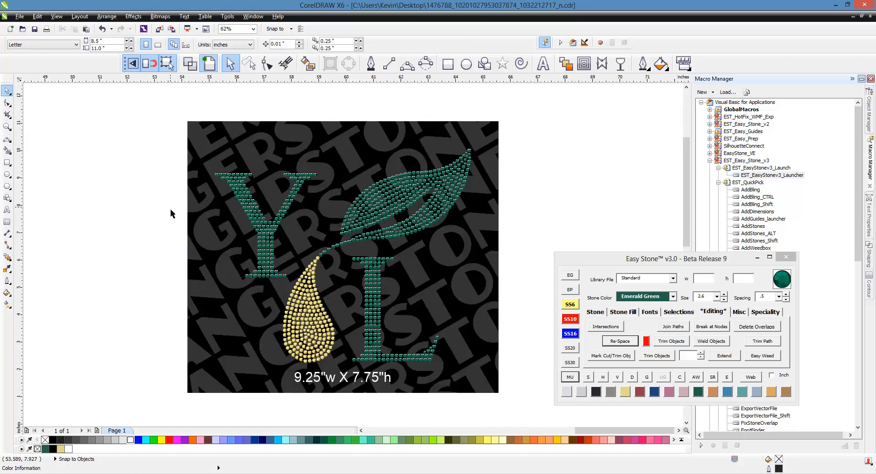